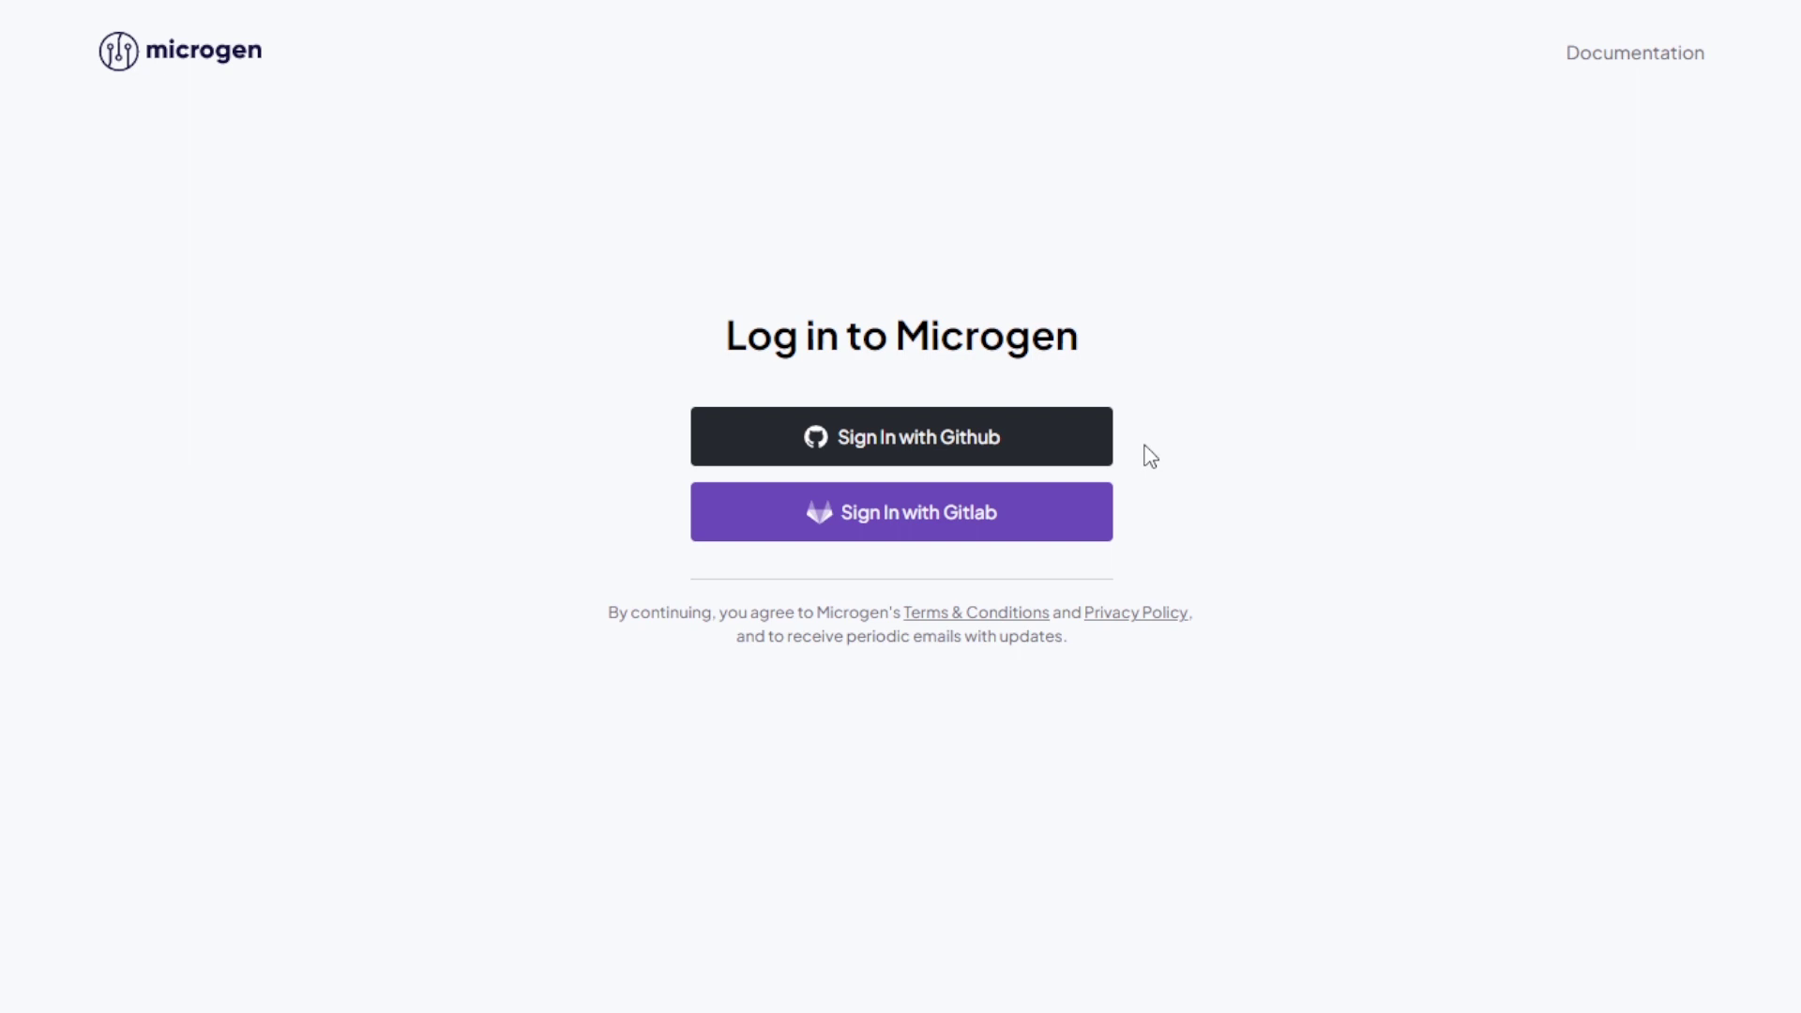
Step: Sign in to Microgen with the GitHub account to reach the empty Projects dashboard
left_click(1088, 446)
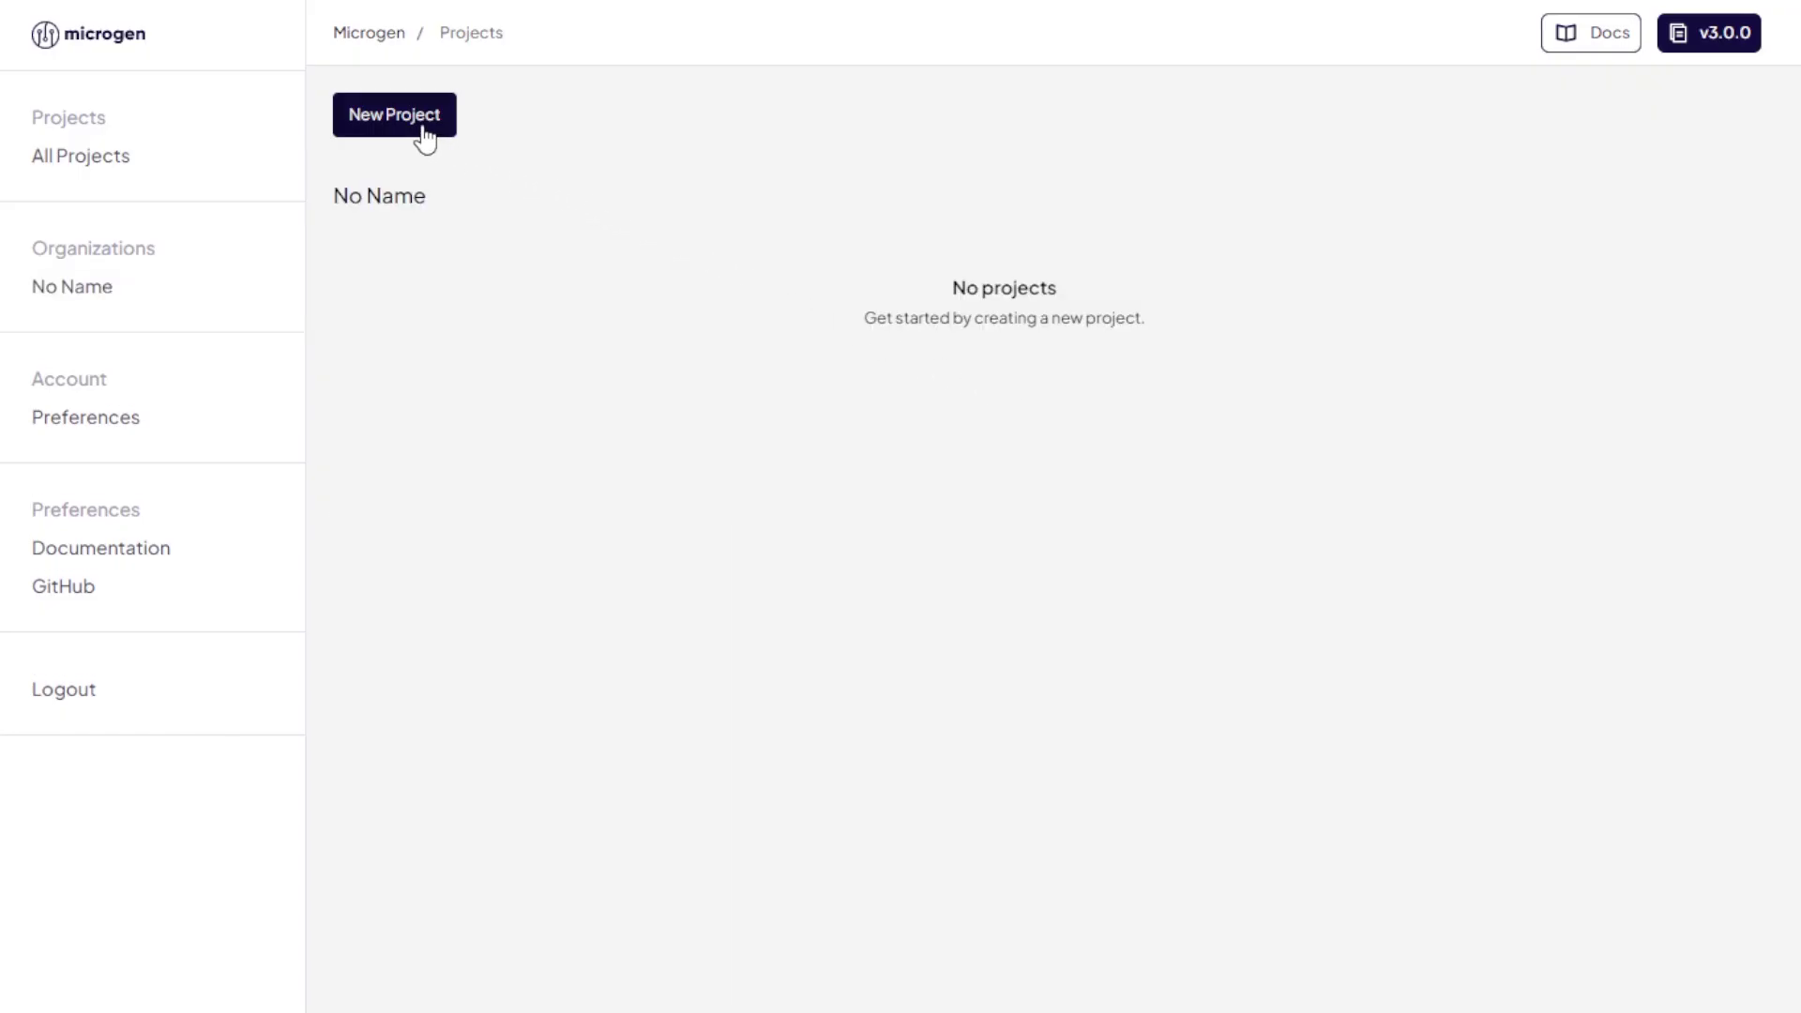
Step: Create a new project named 'Online Course'
left_click(427, 136)
type("Online Course")
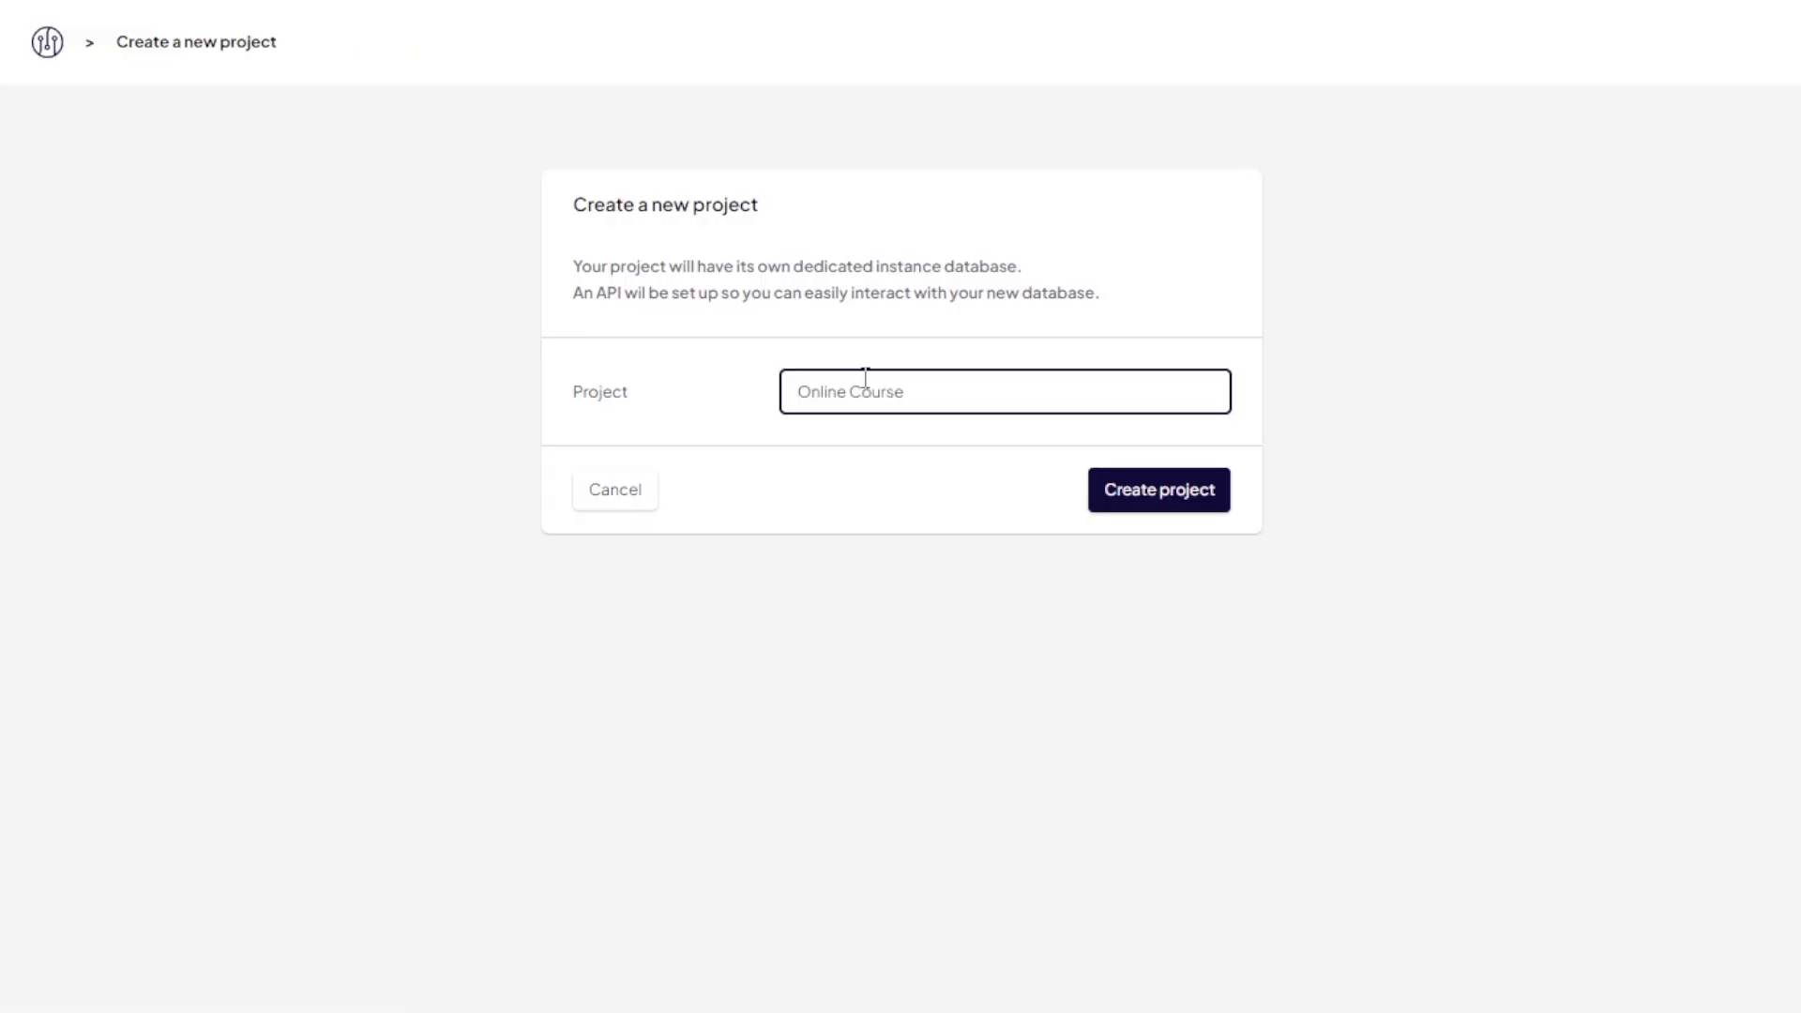
left_click(1165, 491)
scroll(1166, 489, "down", 2)
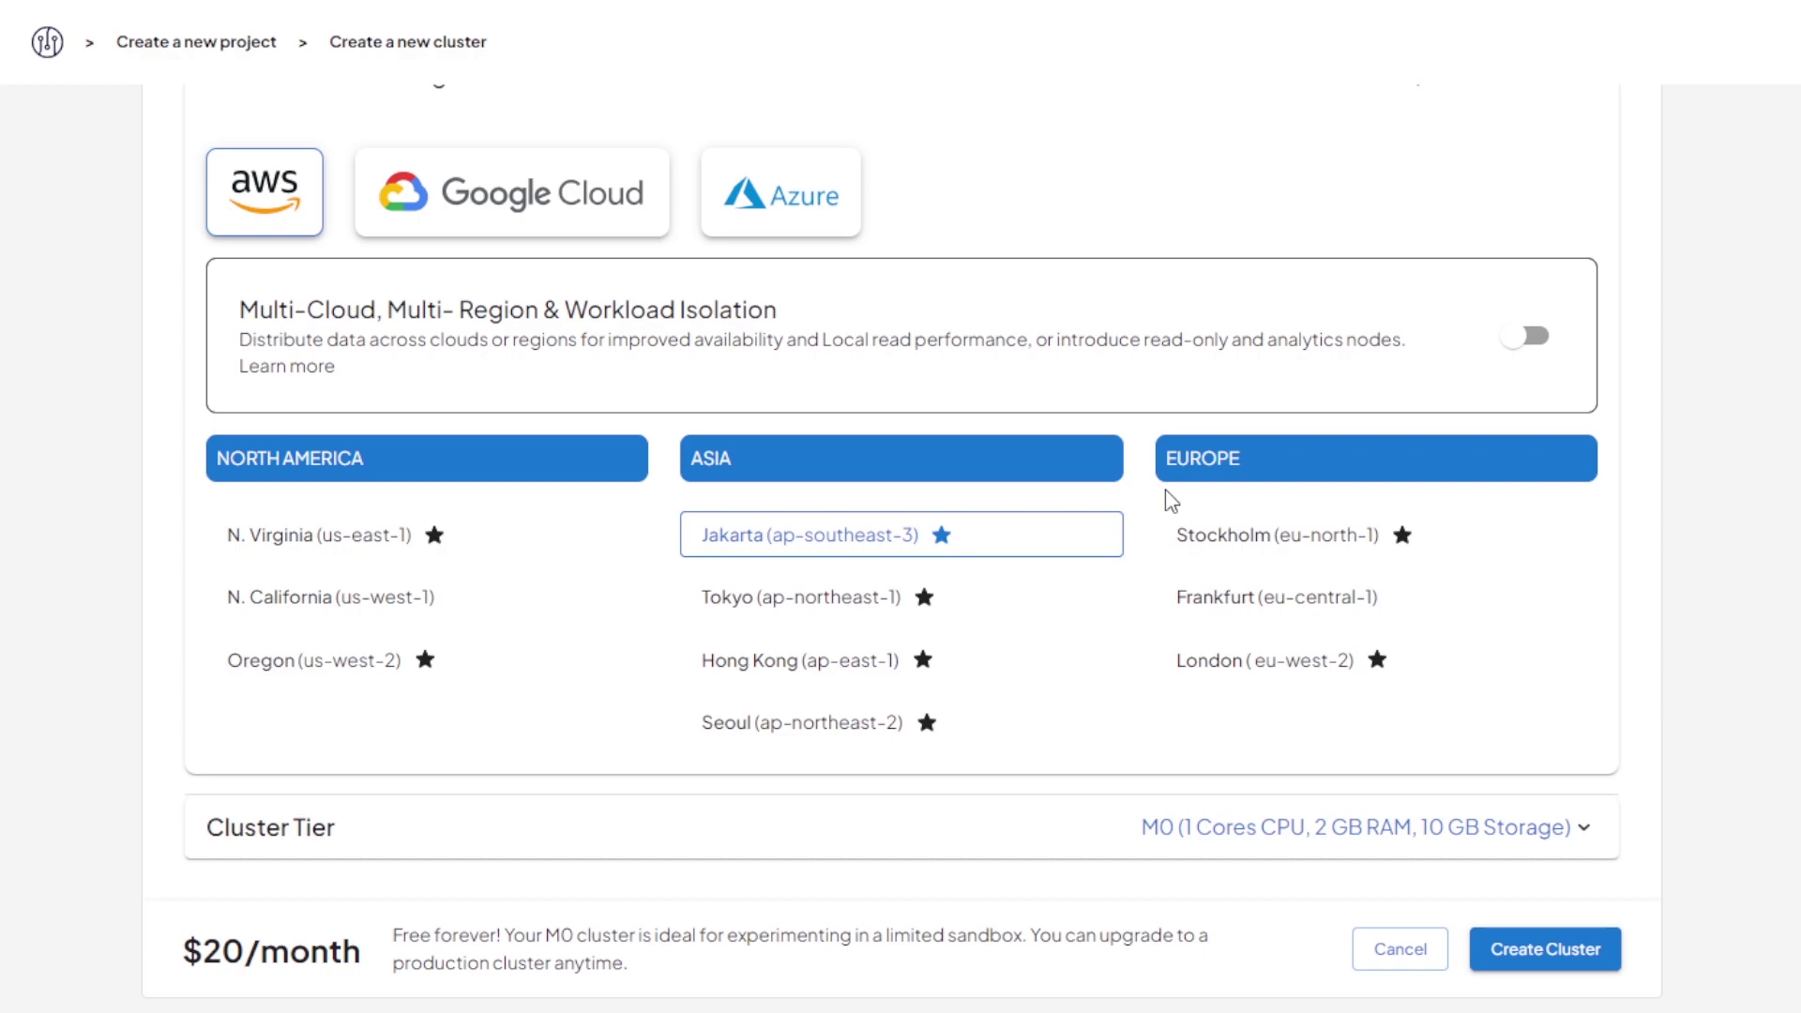
scroll(1165, 488, "up", 1)
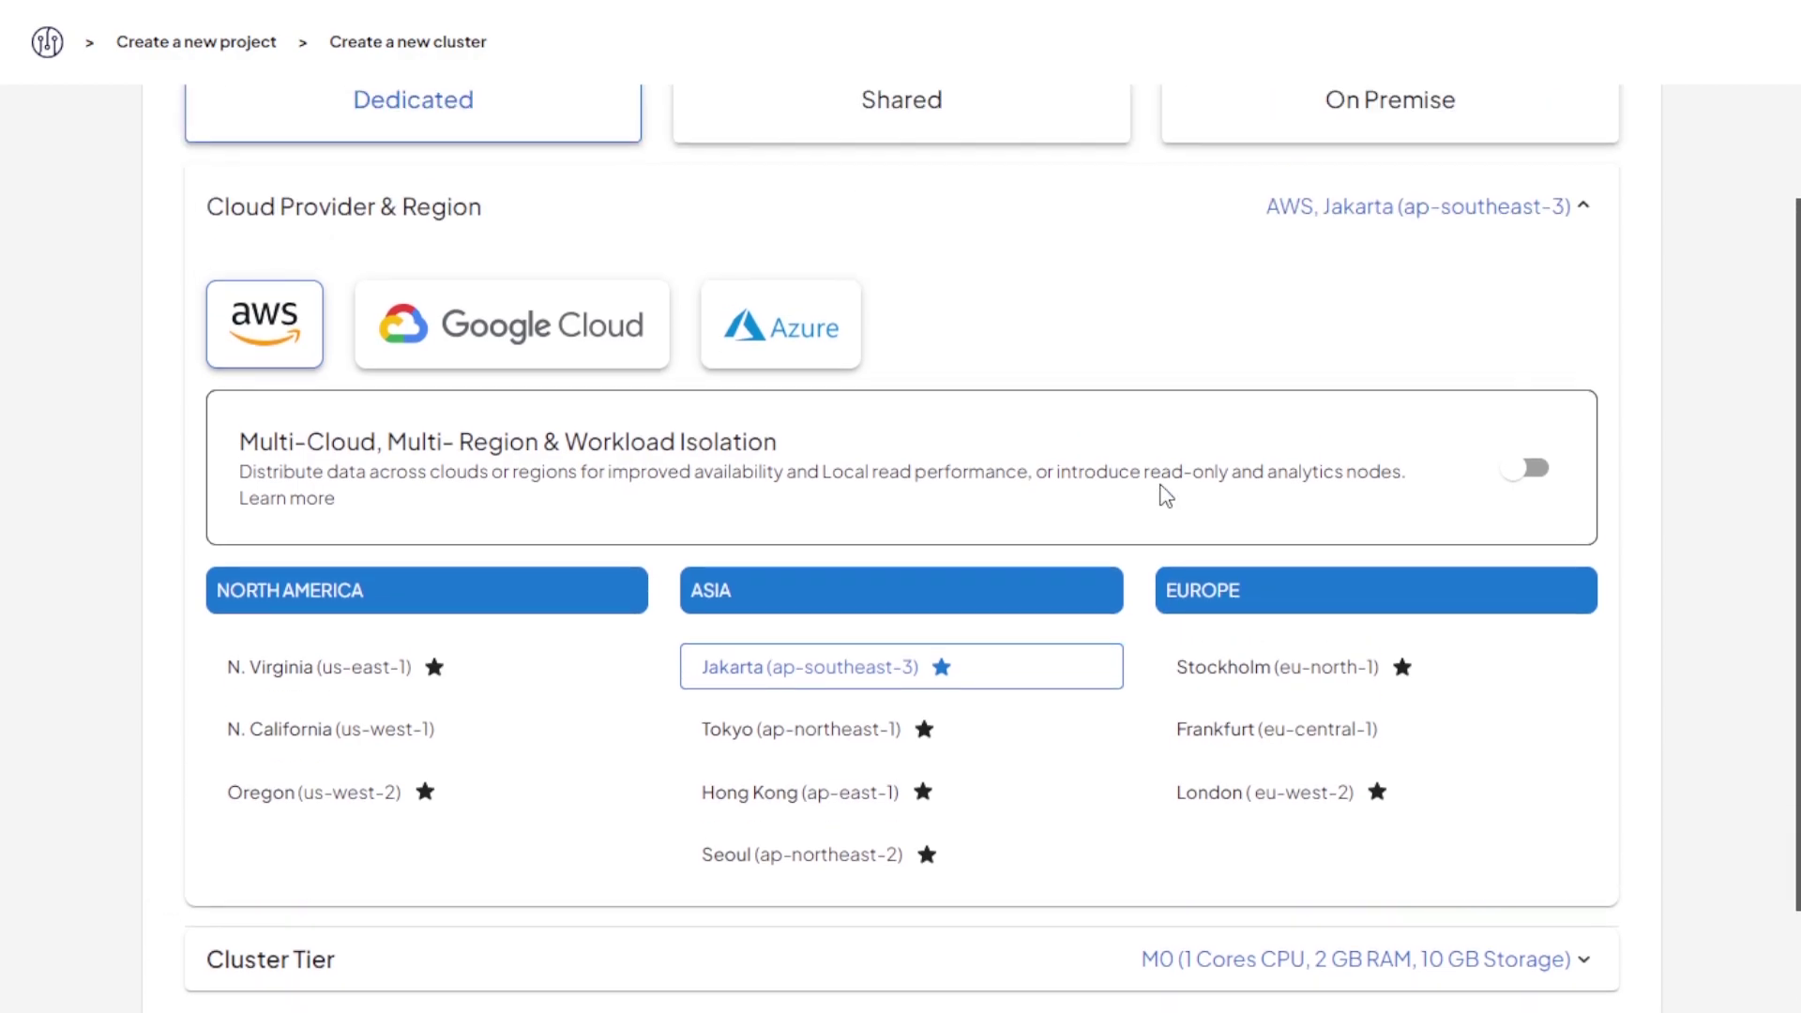
Step: Compare Shared and On Premise, then create a Dedicated AWS N. Virginia M0 cluster
left_click(941, 100)
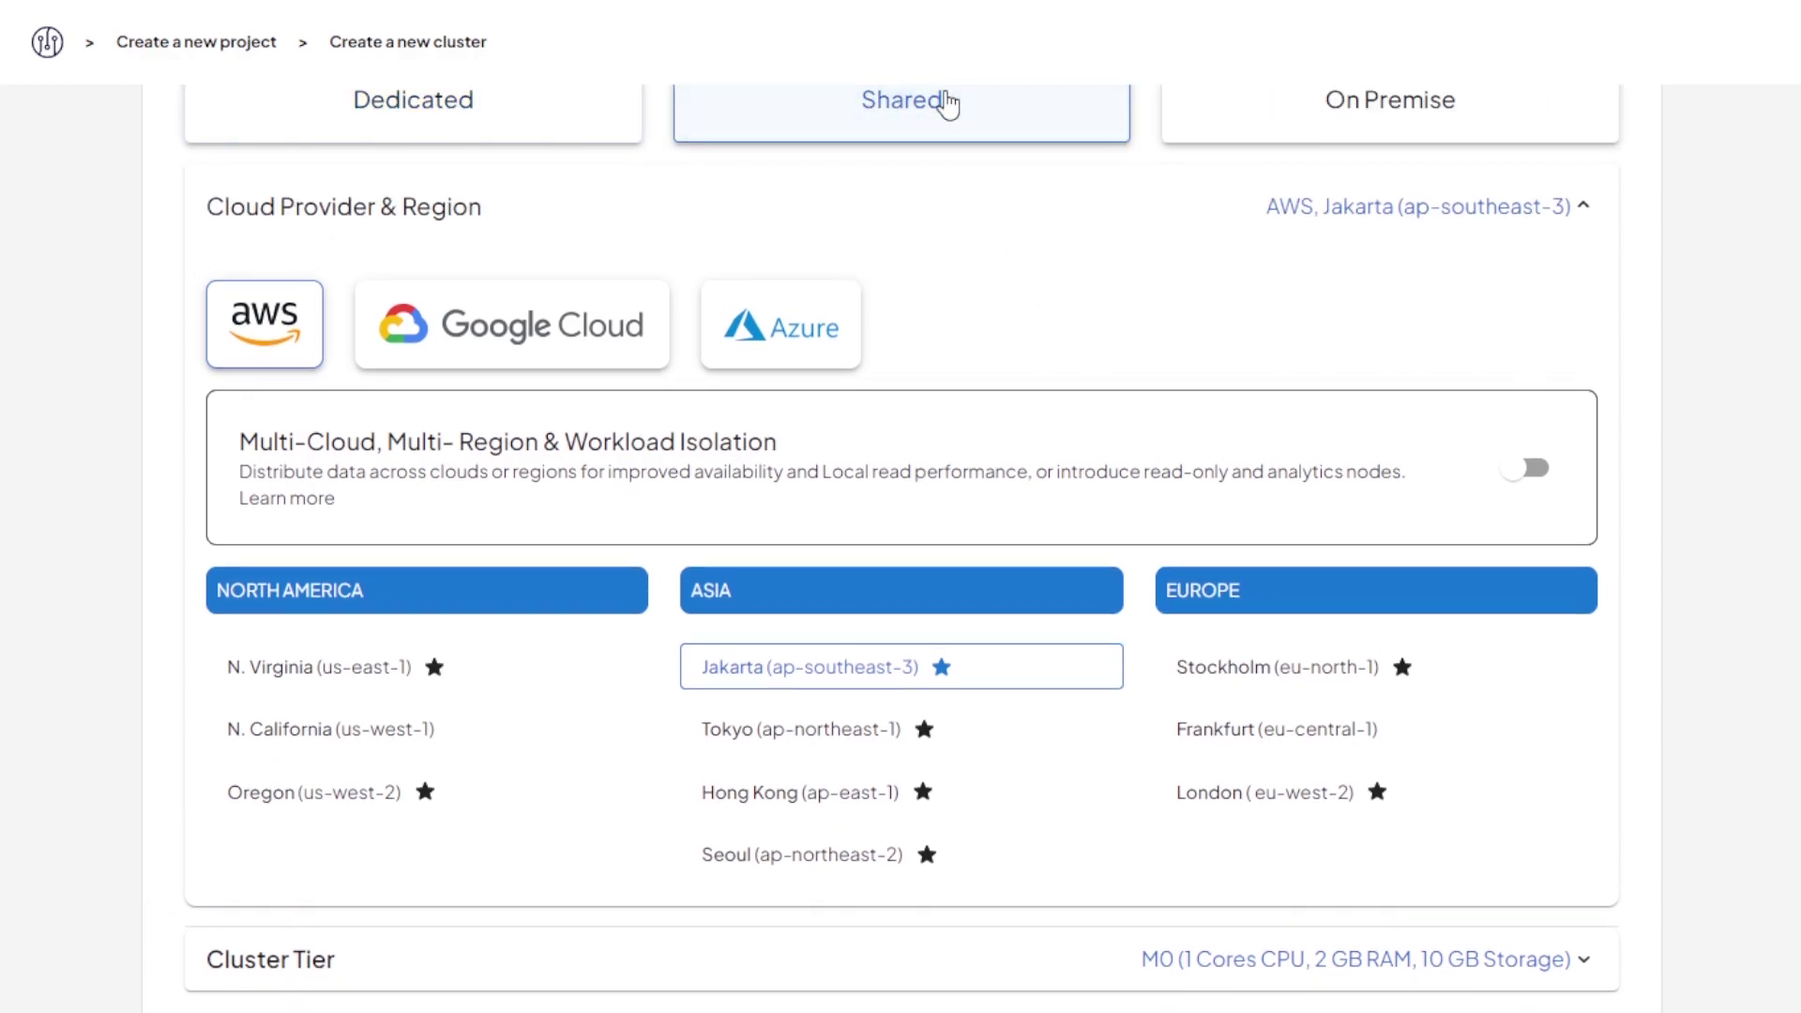
left_click(1411, 132)
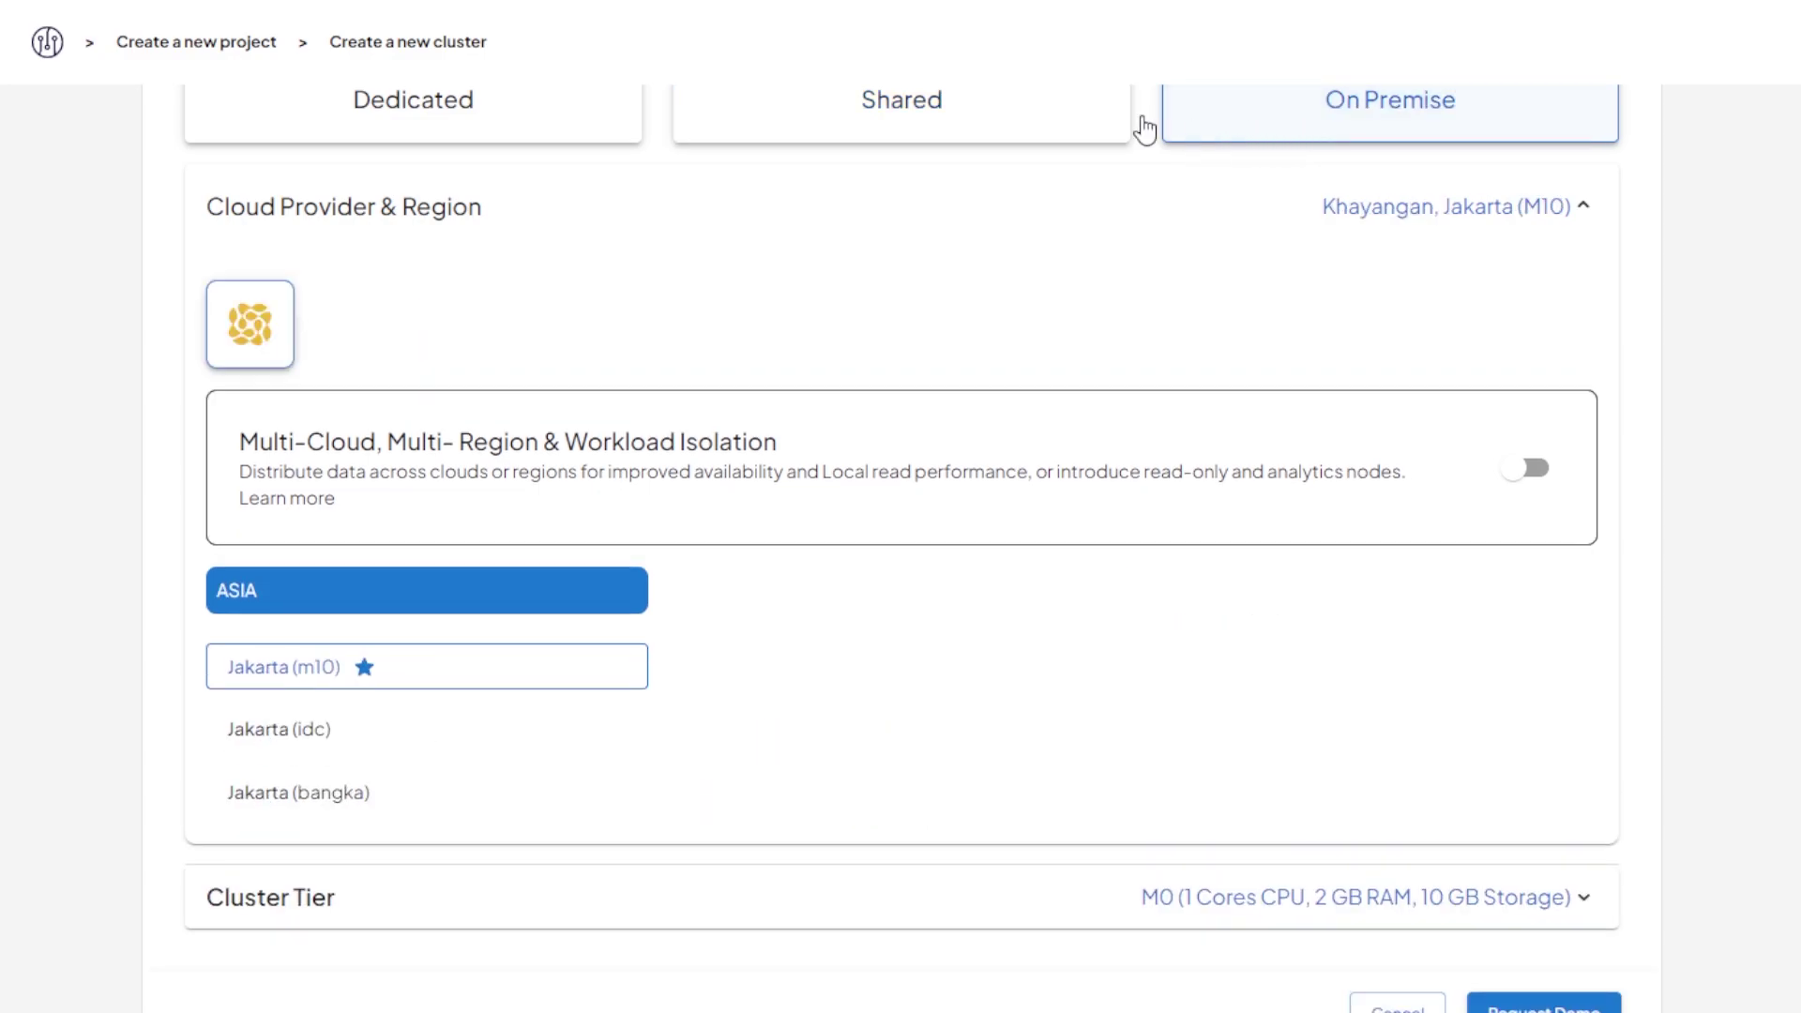
left_click(526, 132)
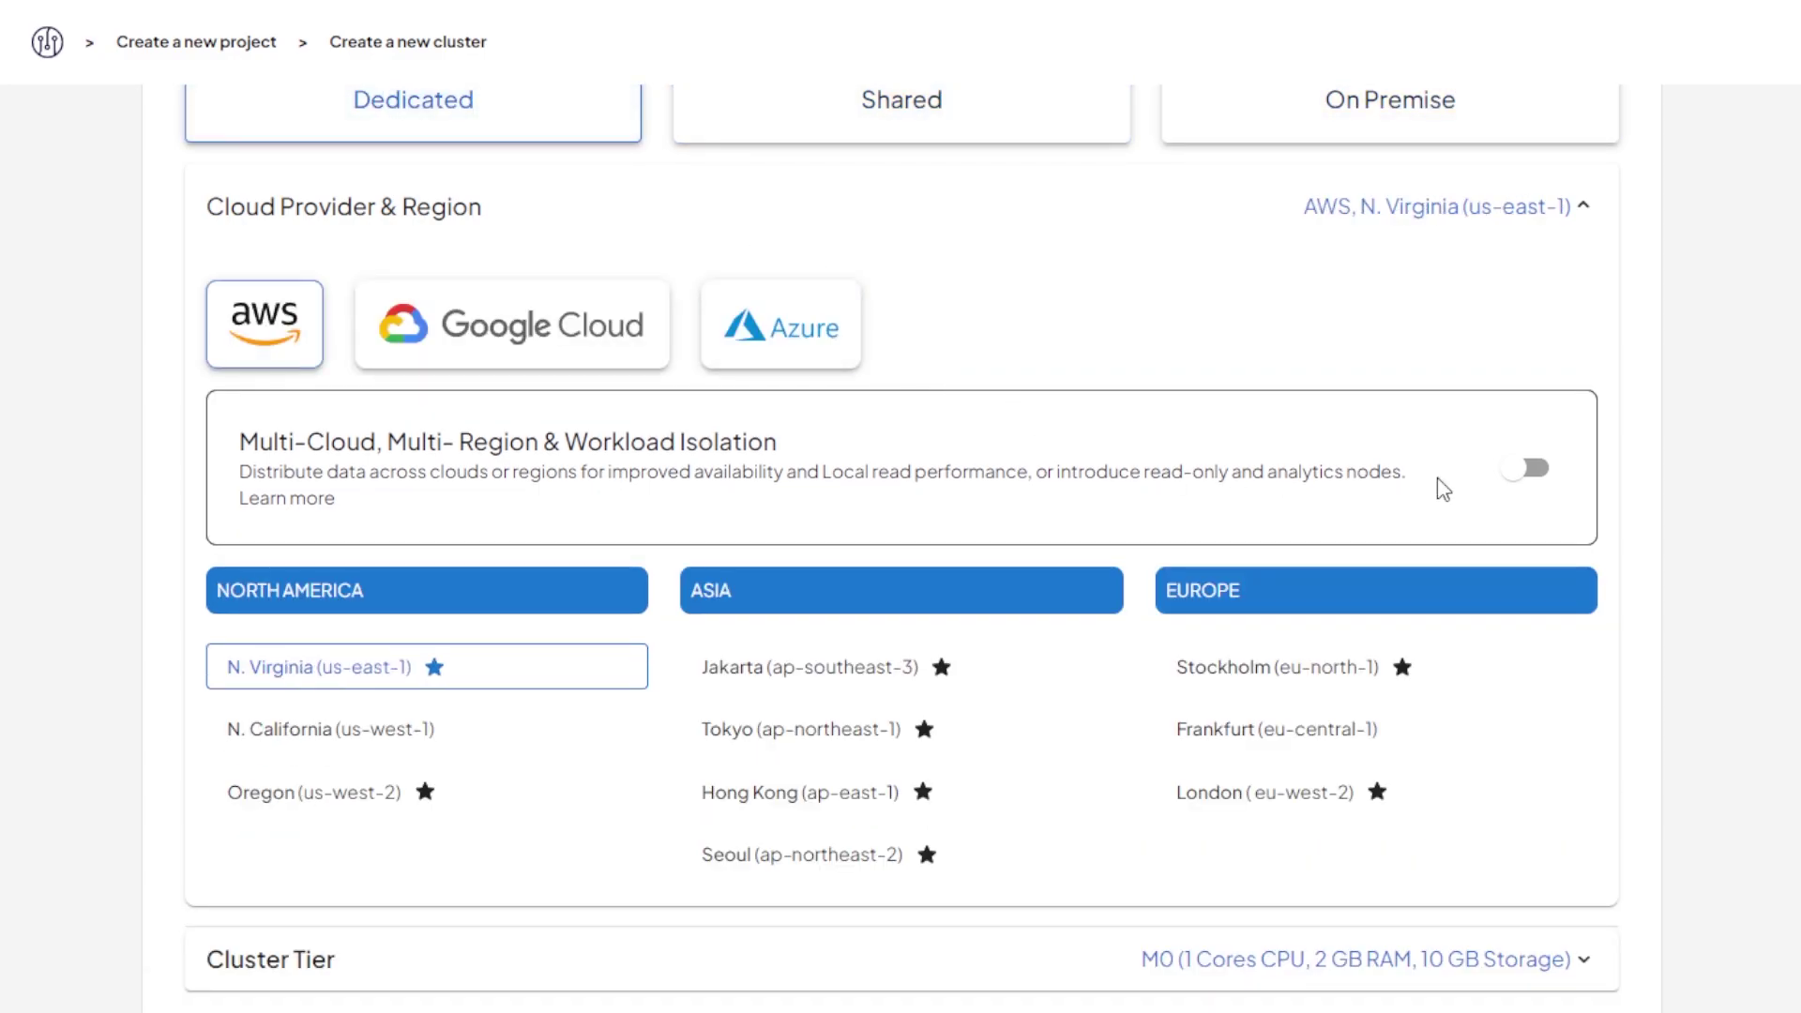
left_click(1531, 468)
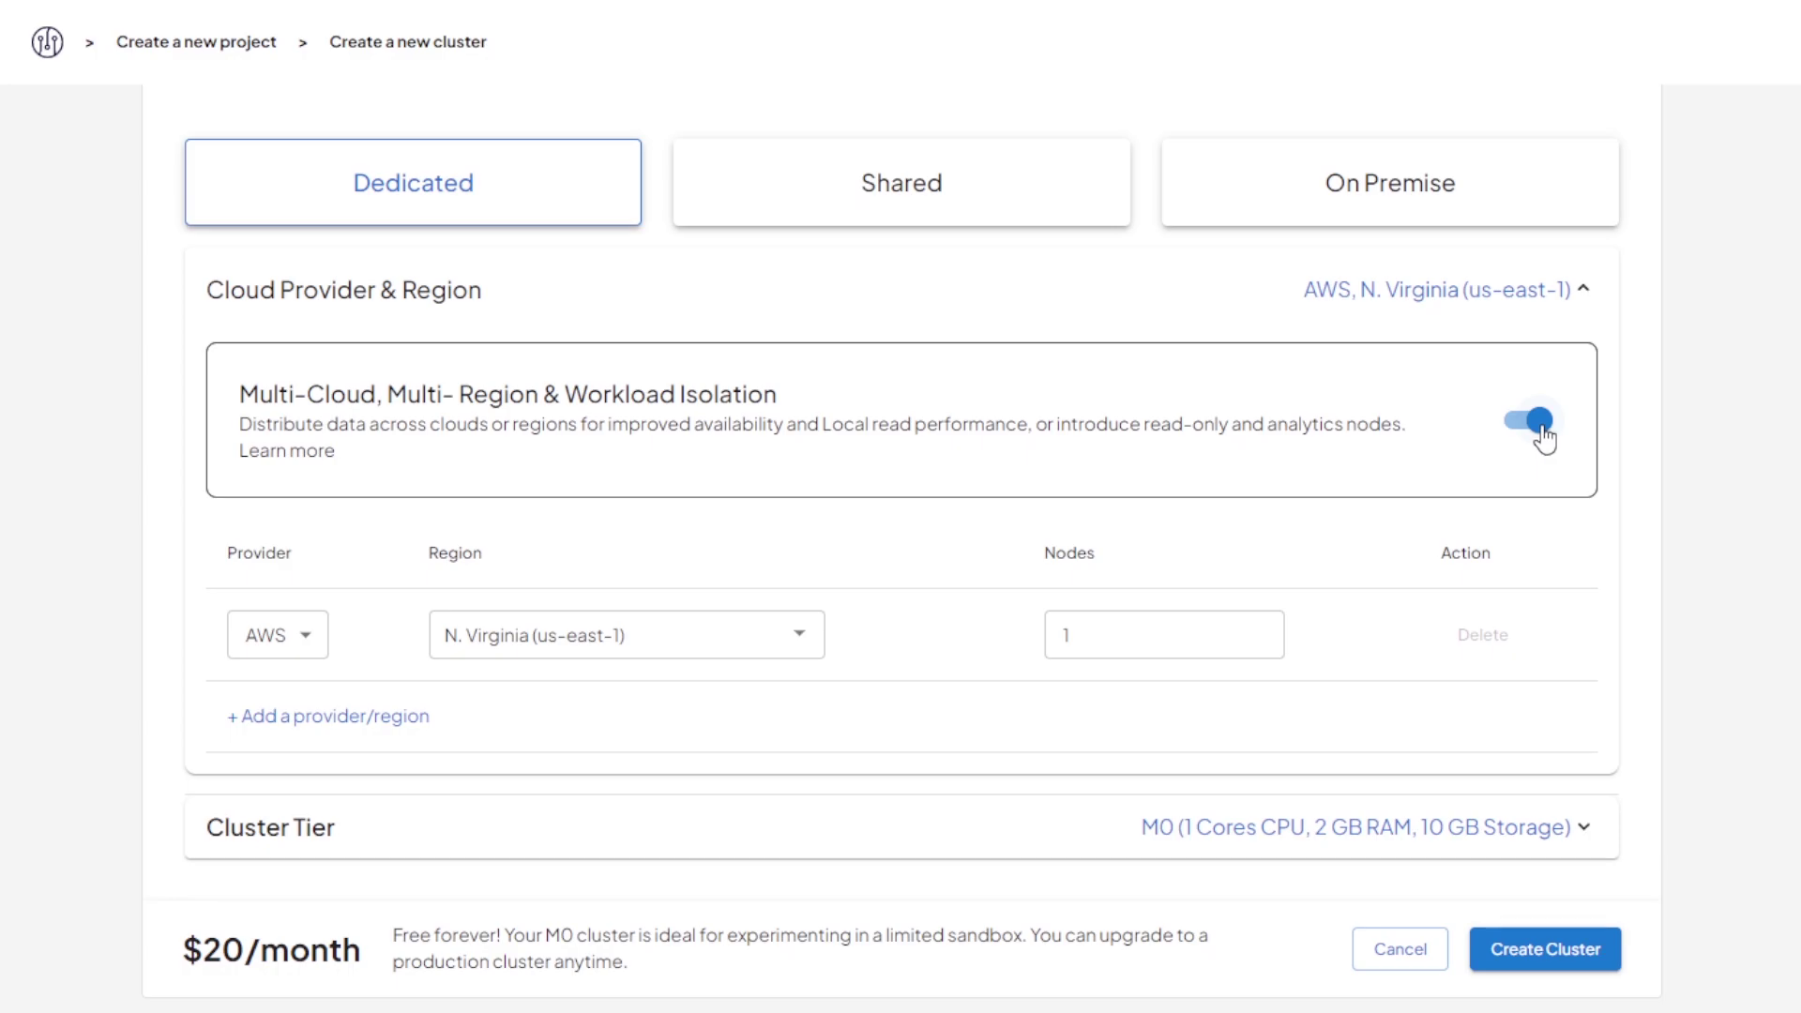
left_click(1540, 421)
scroll(1540, 427, "down", 1)
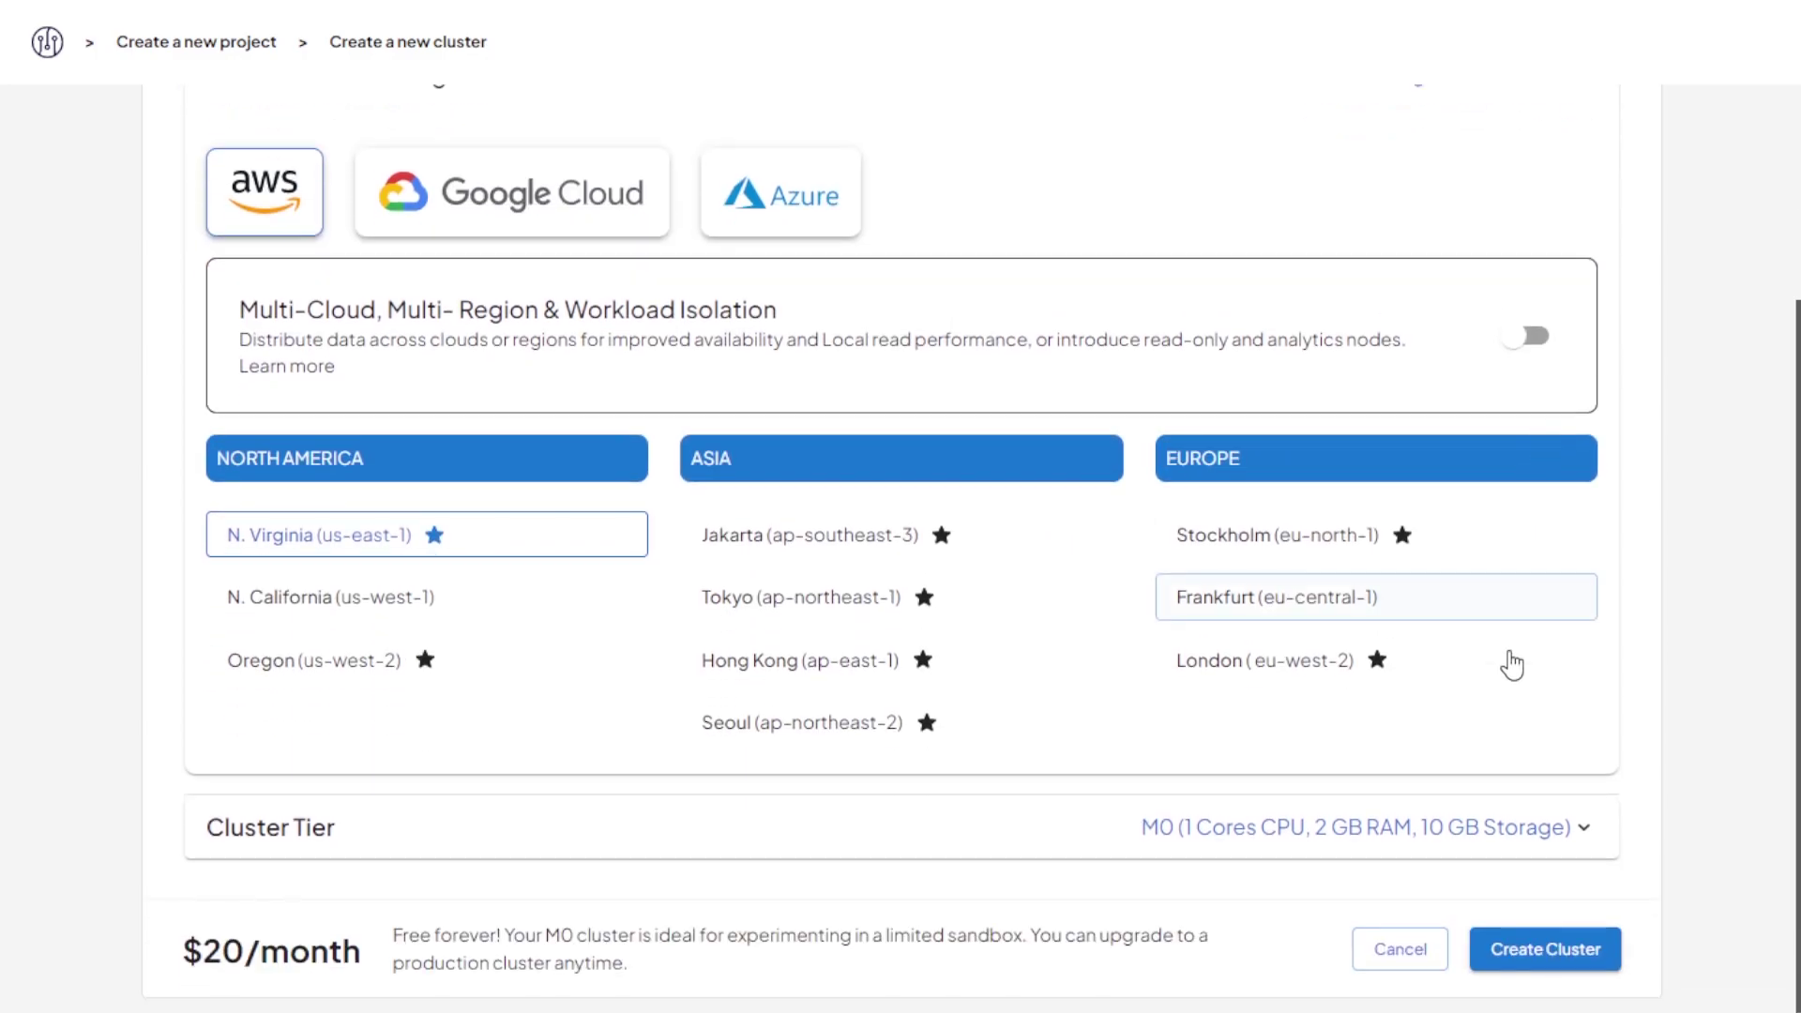
left_click(1480, 835)
scroll(1482, 841, "down", 5)
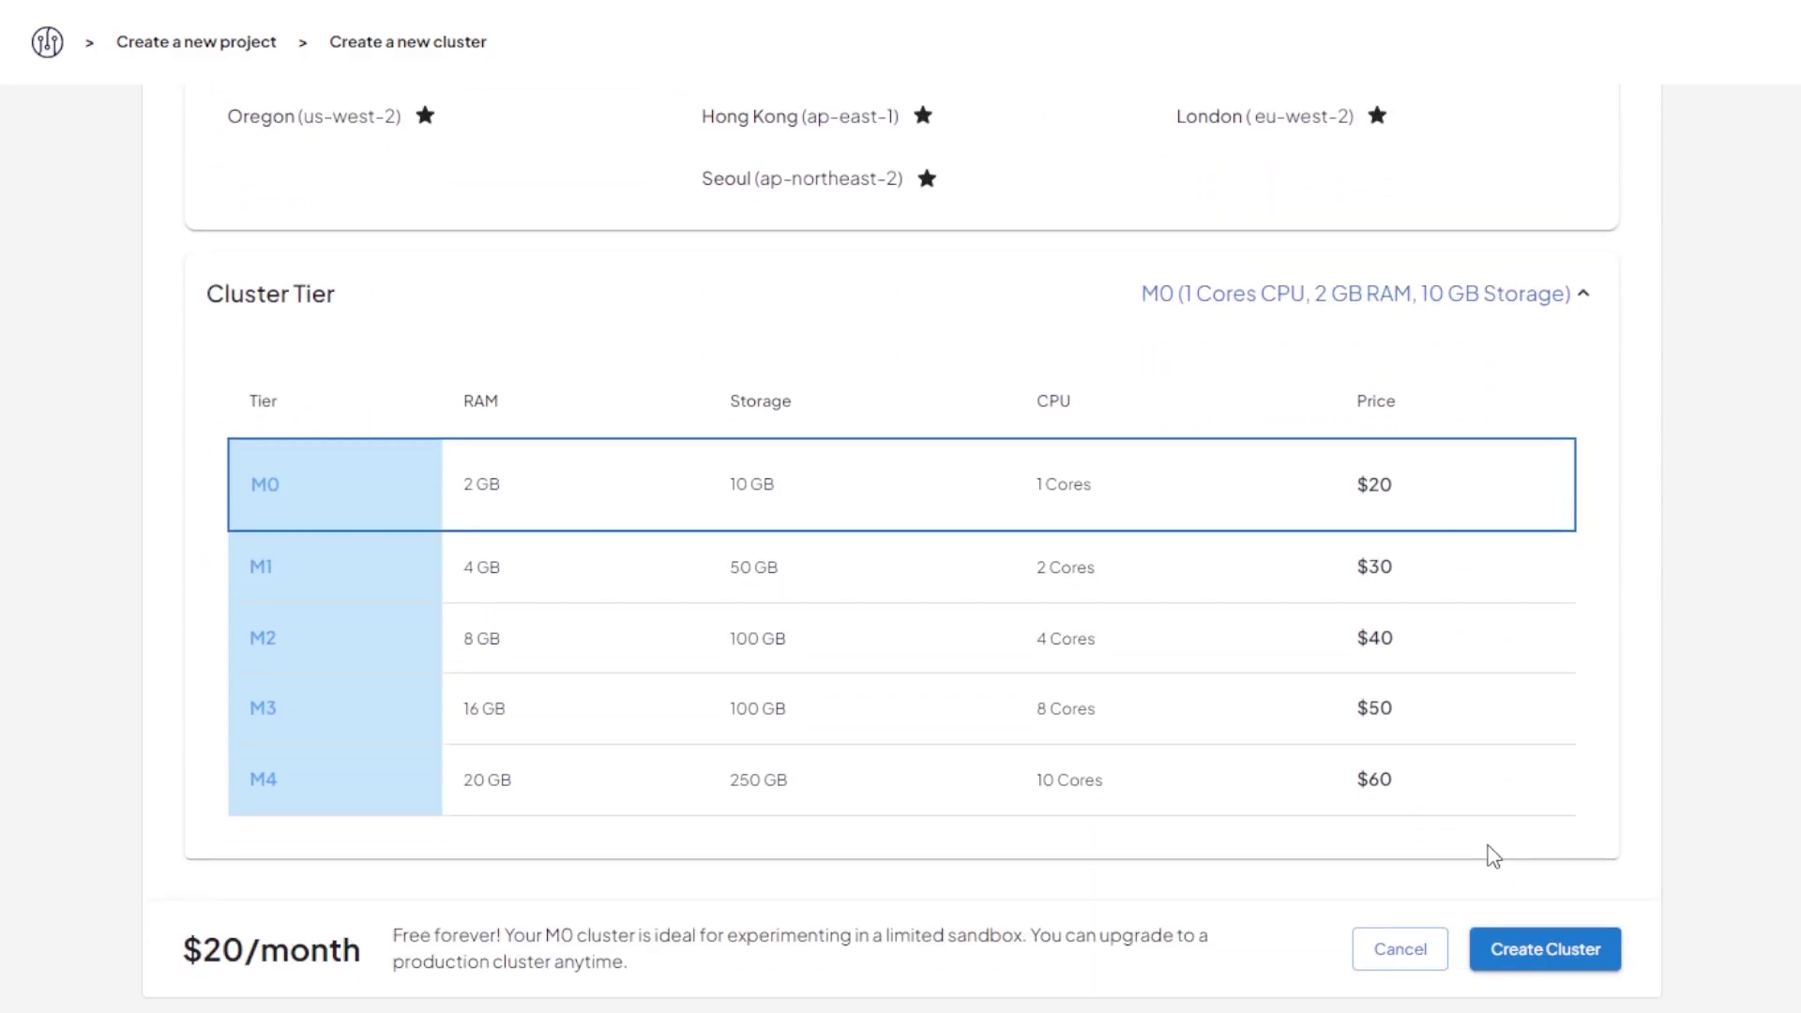
left_click(1550, 957)
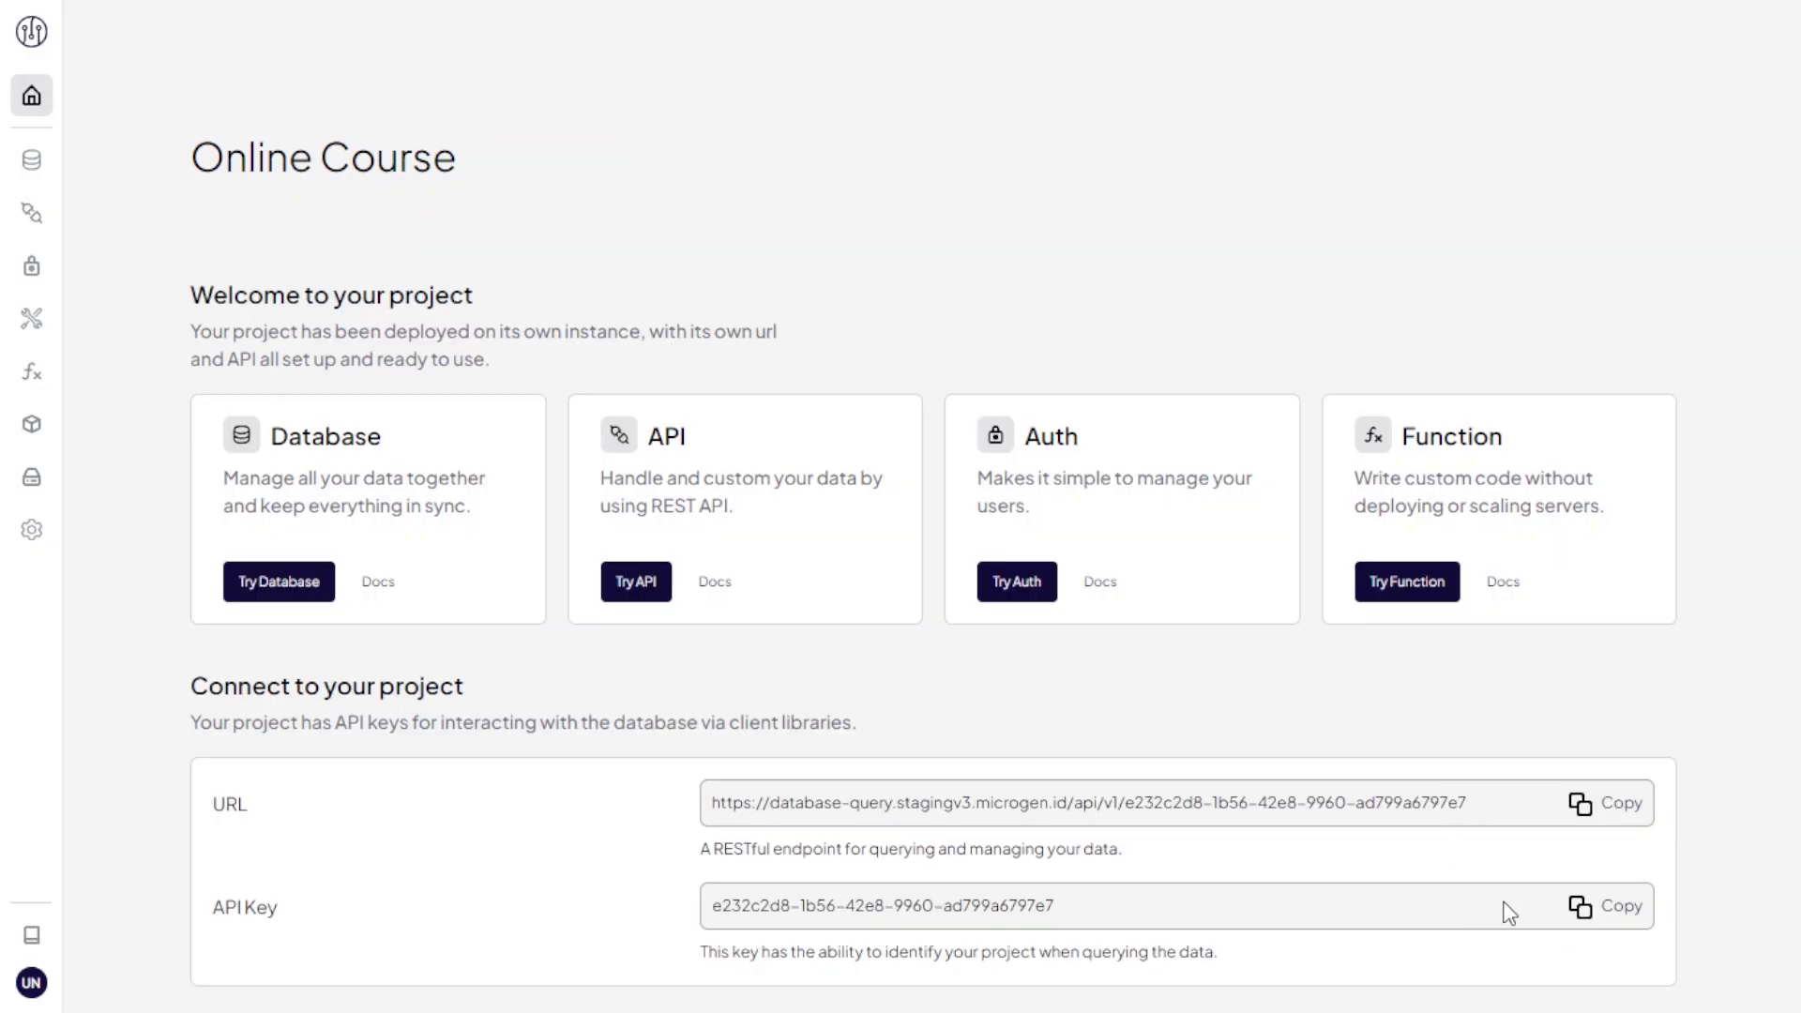
scroll(1529, 896, "down", 12)
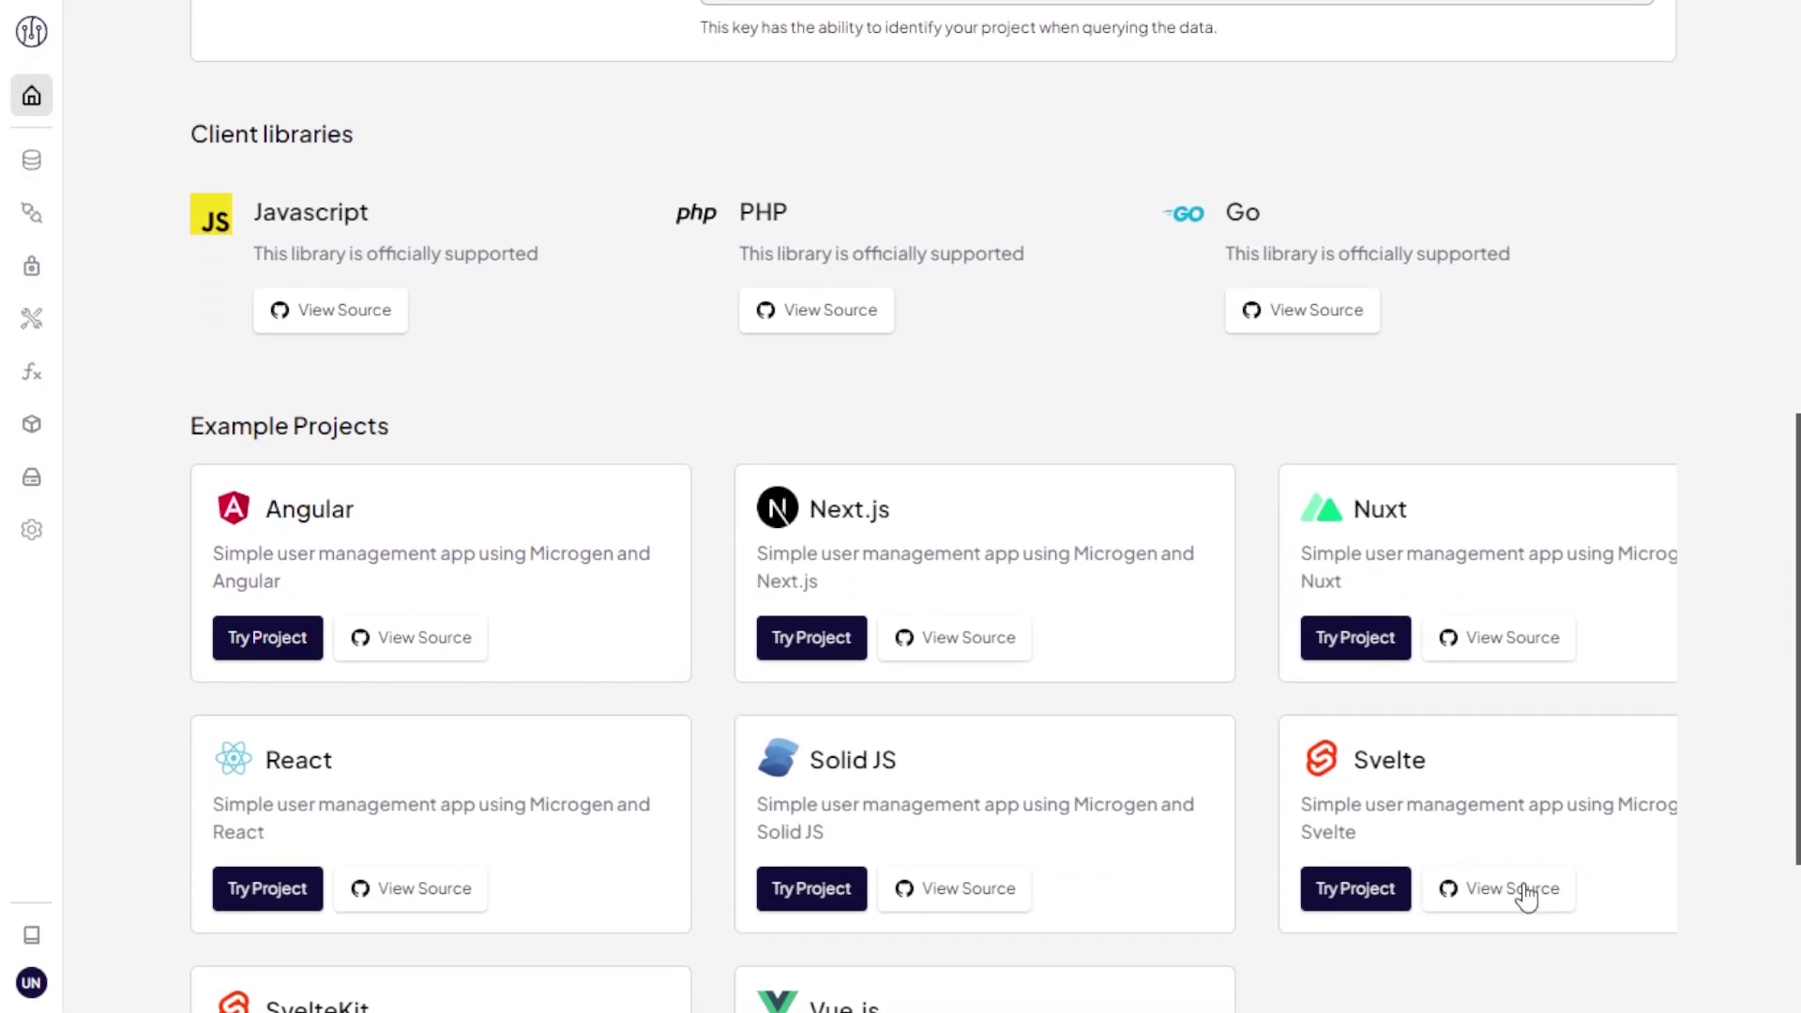
scroll(1526, 898, "down", 1)
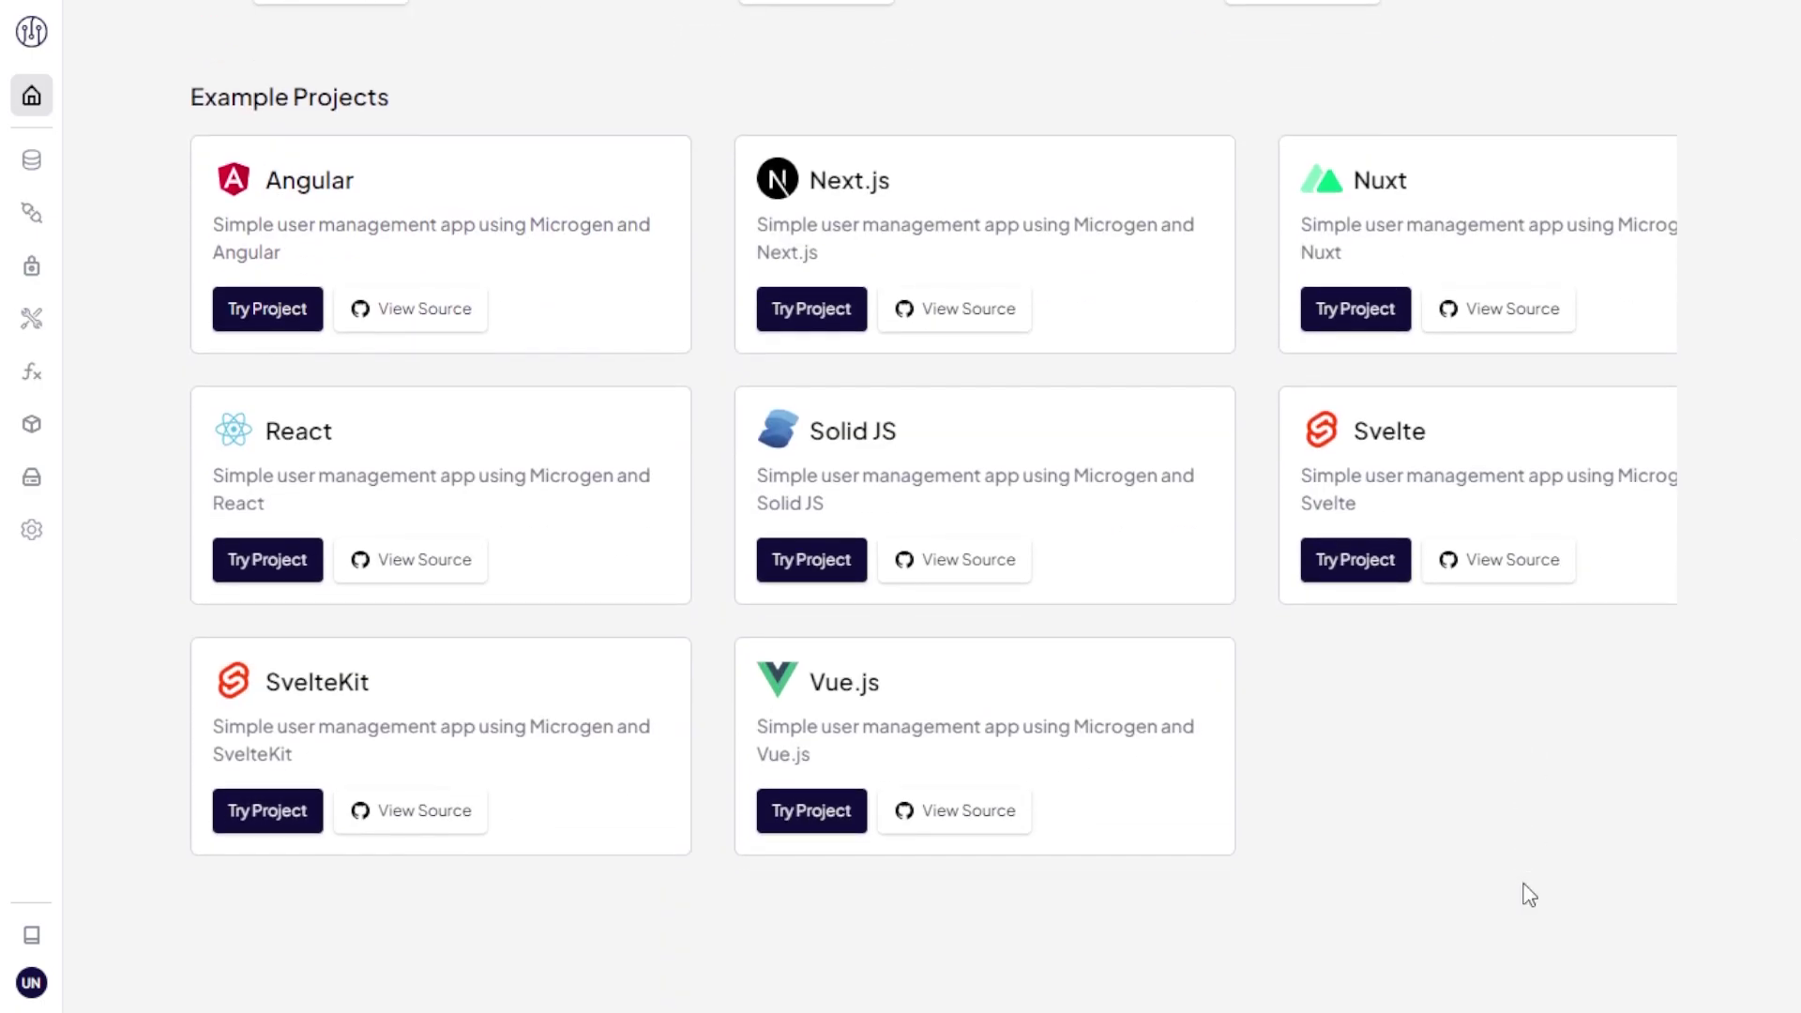
scroll(1529, 896, "up", 12)
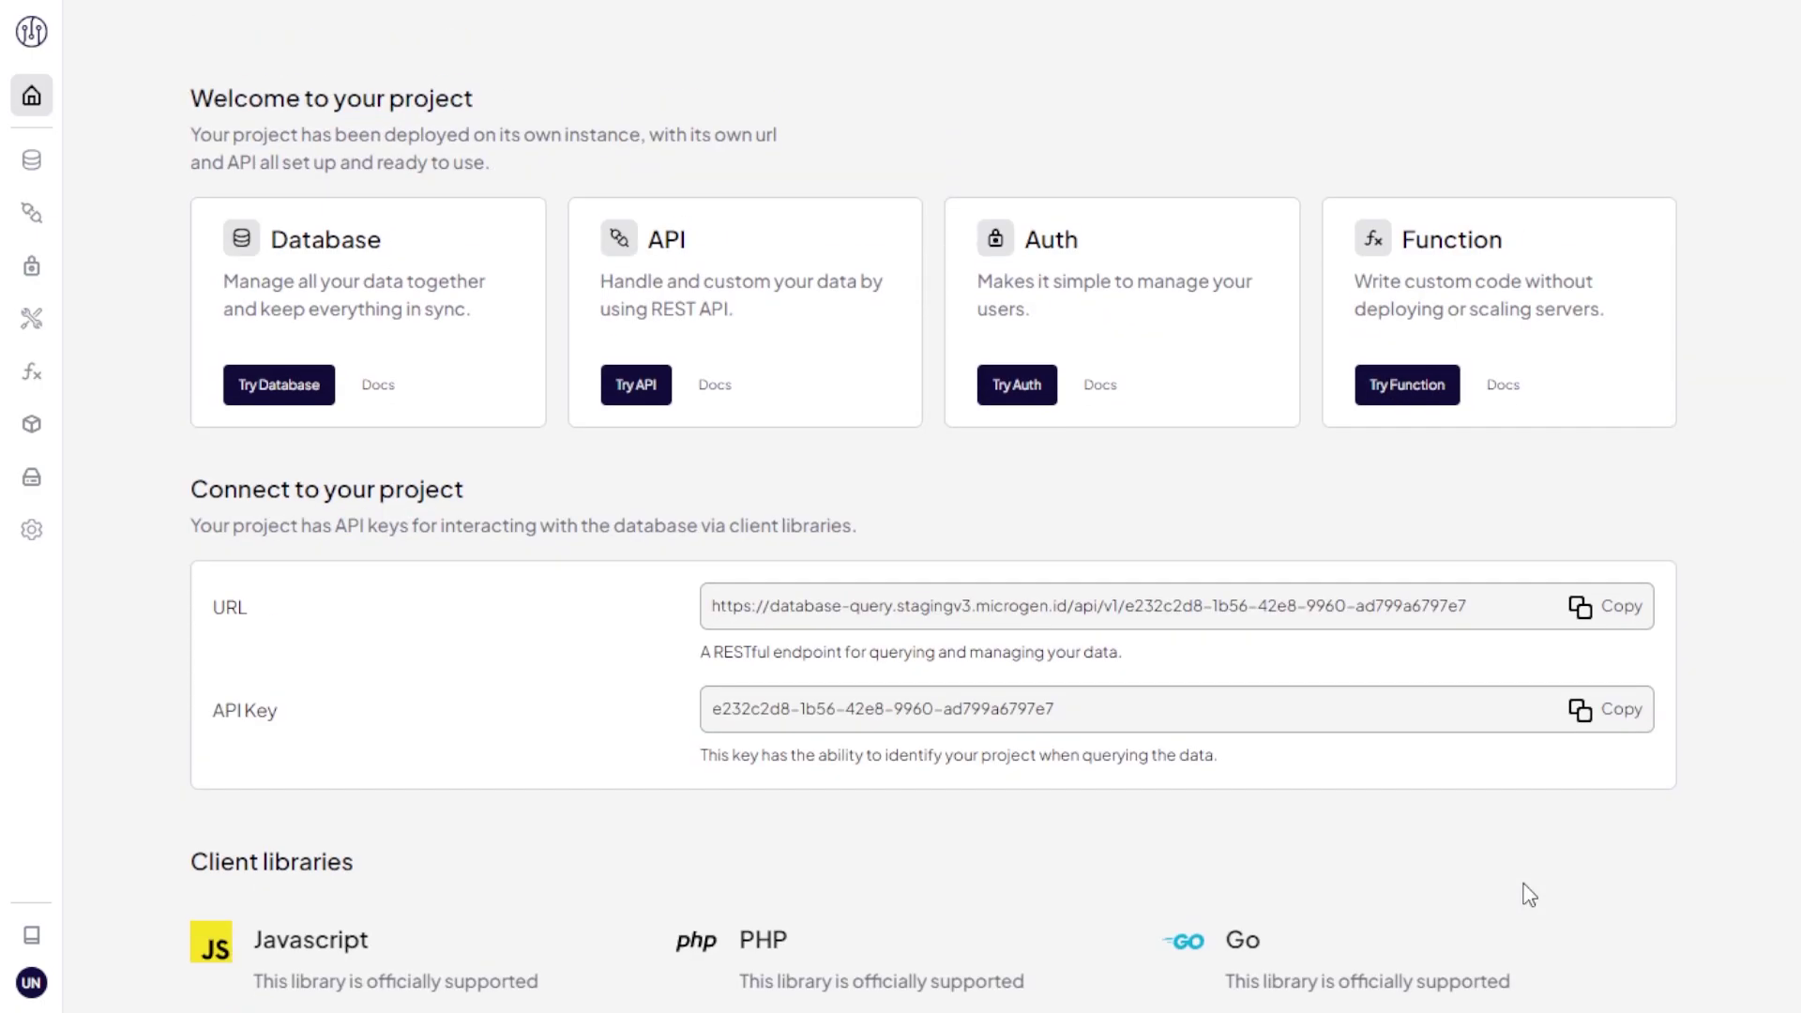
scroll(1529, 896, "up", 3)
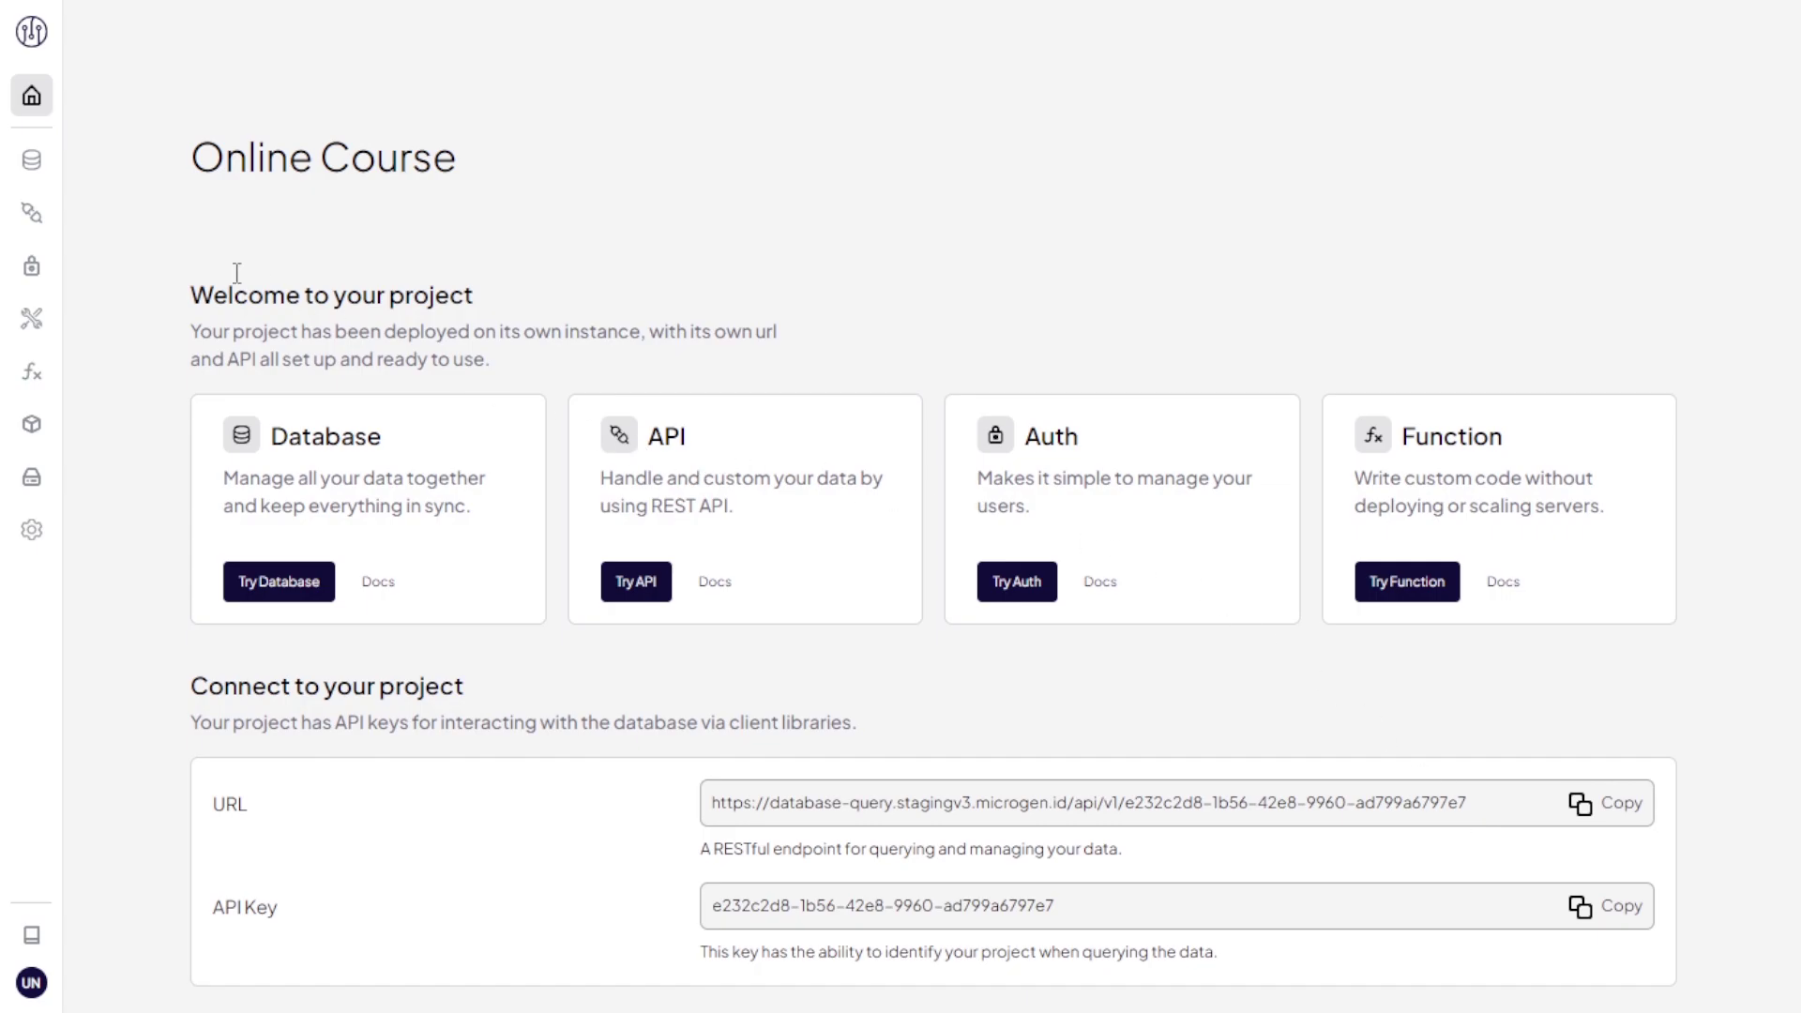
Step: Create a new database table named 'Course'
left_click(27, 169)
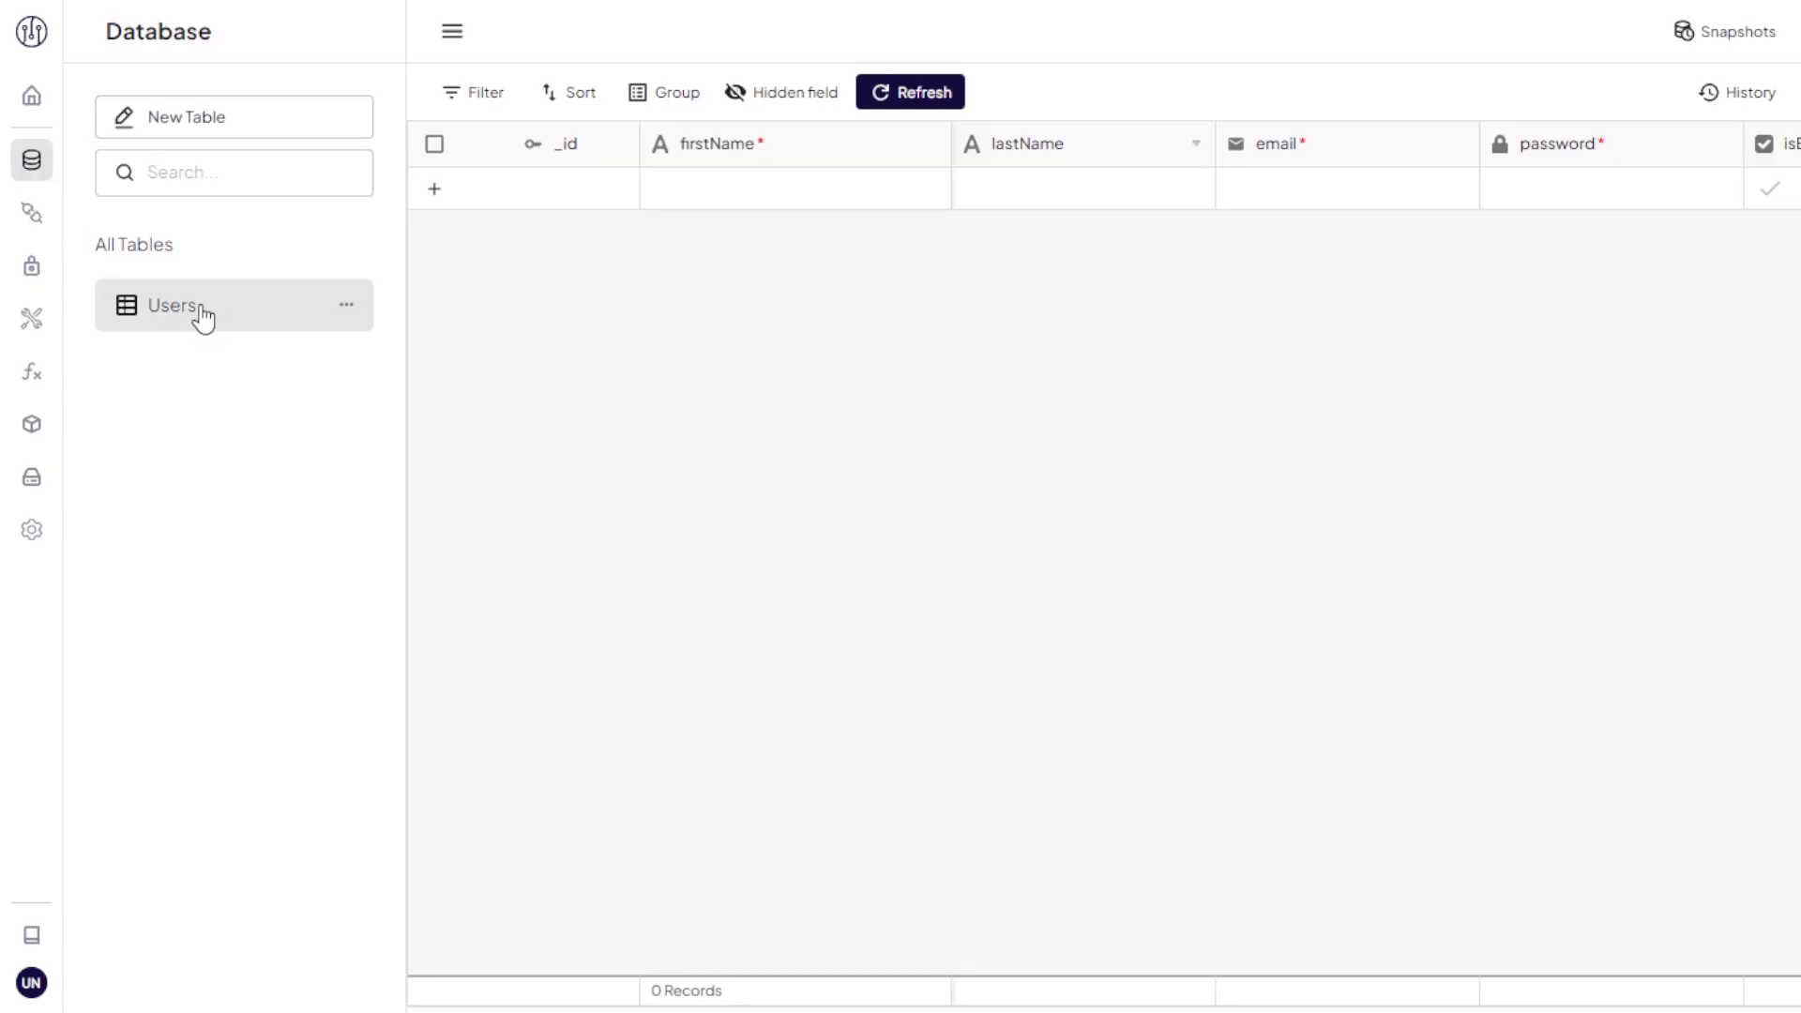
left_click(255, 128)
type("Course")
left_click(1389, 522)
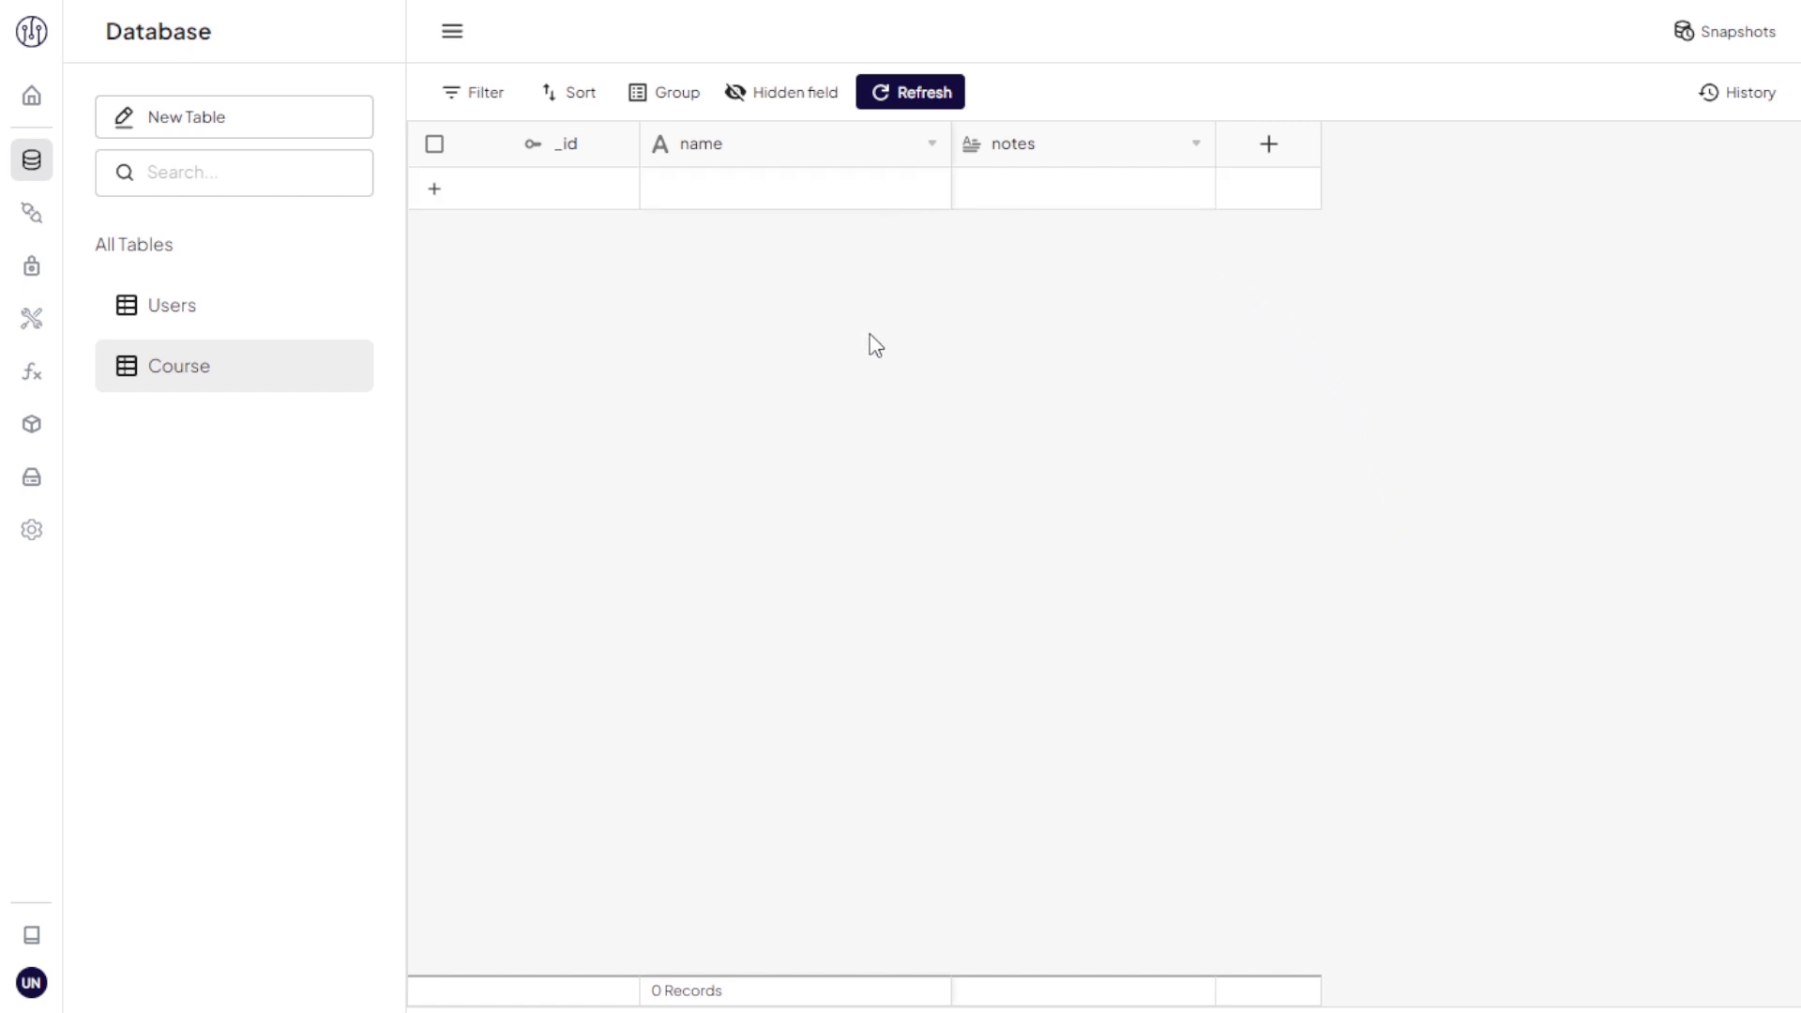
Step: Add a required Single Select 'language' field with options English and Indonesia
left_click(1255, 152)
type("language")
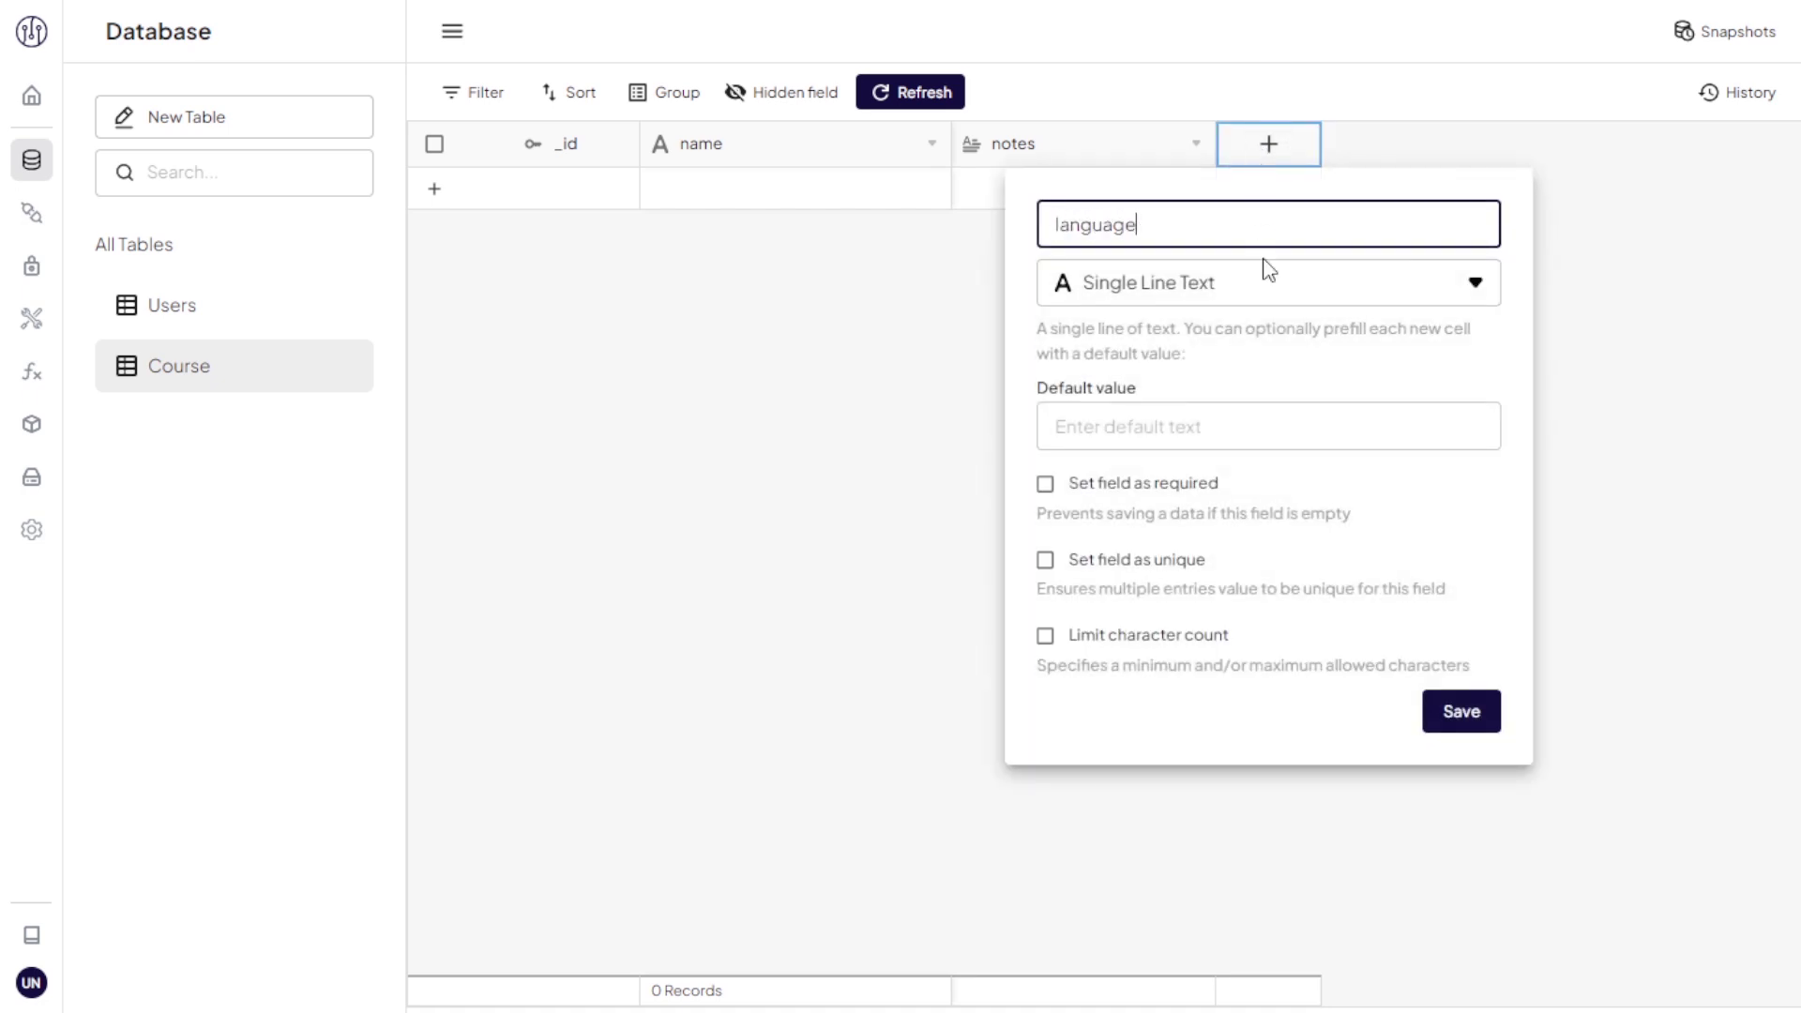
left_click(1262, 272)
scroll(1314, 651, "down", 3)
scroll(1318, 651, "down", 5)
scroll(1314, 619, "up", 5)
left_click(1314, 394)
left_click(1313, 410)
type("English")
left_click(1314, 463)
type("Indonesia")
left_click(1152, 589)
left_click(1442, 734)
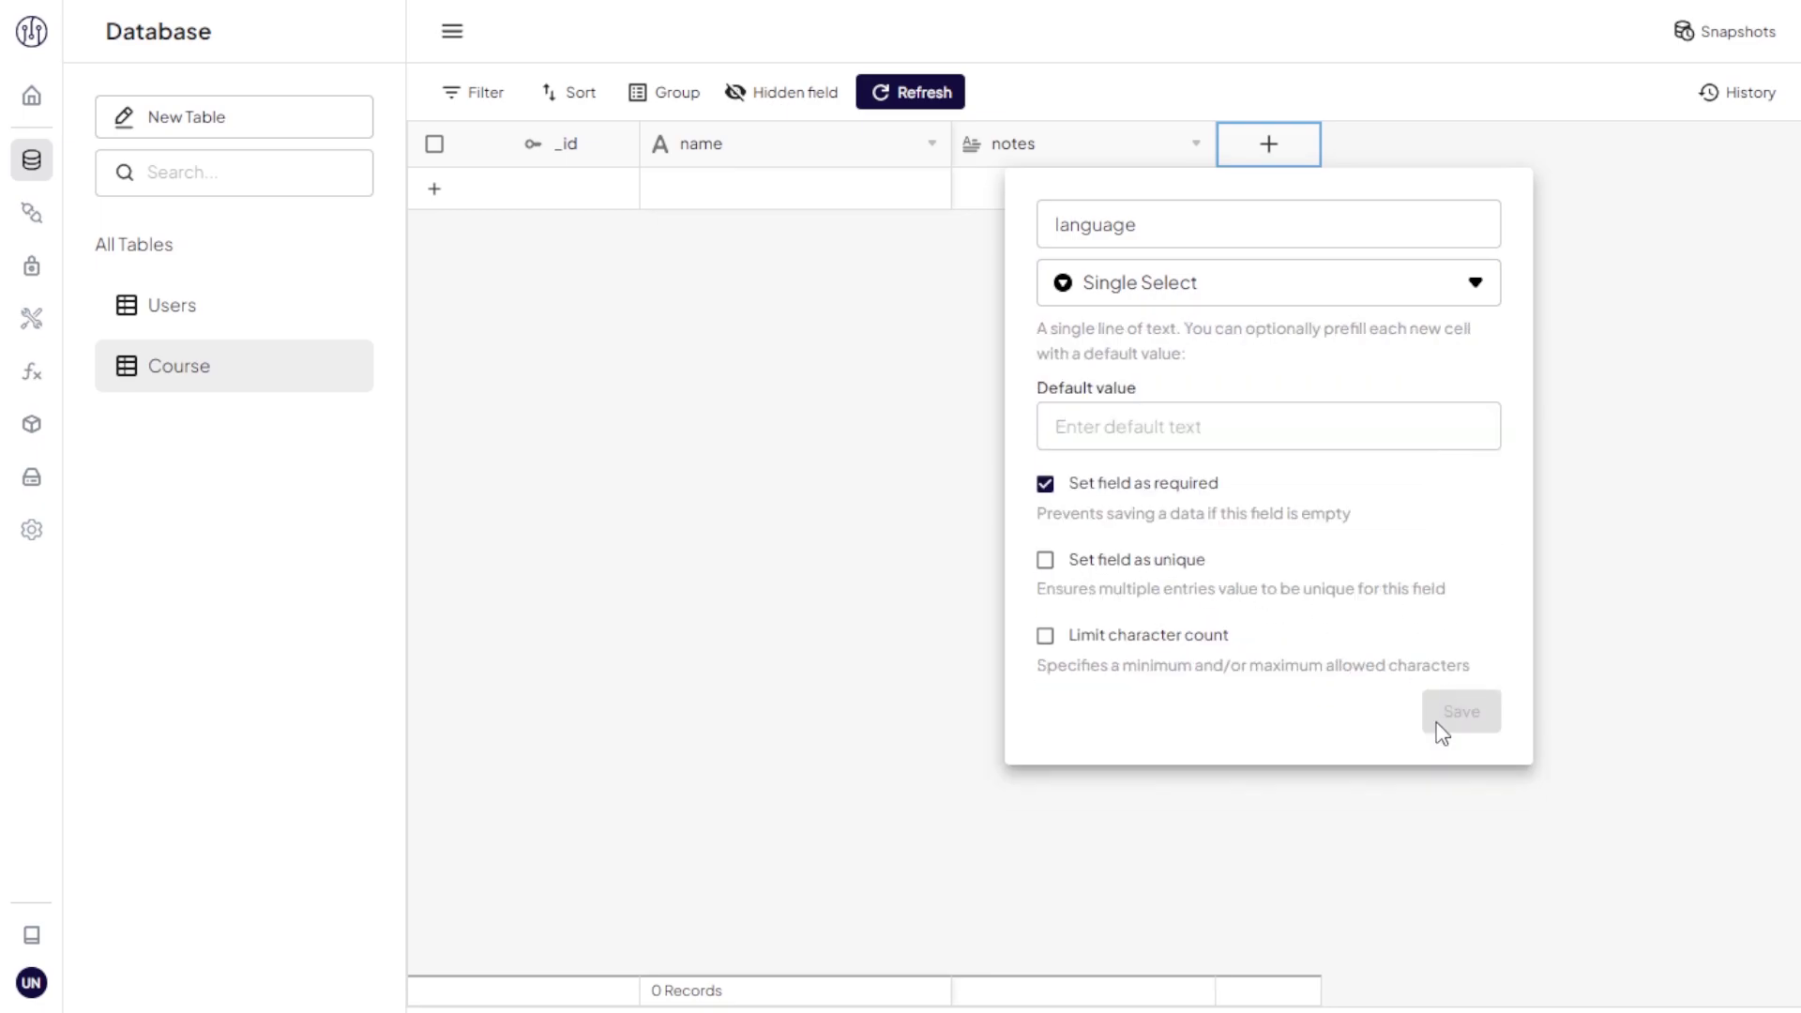
Step: Add an Attachment field to the Course table
left_click(1532, 150)
left_click(1487, 302)
left_click(1472, 494)
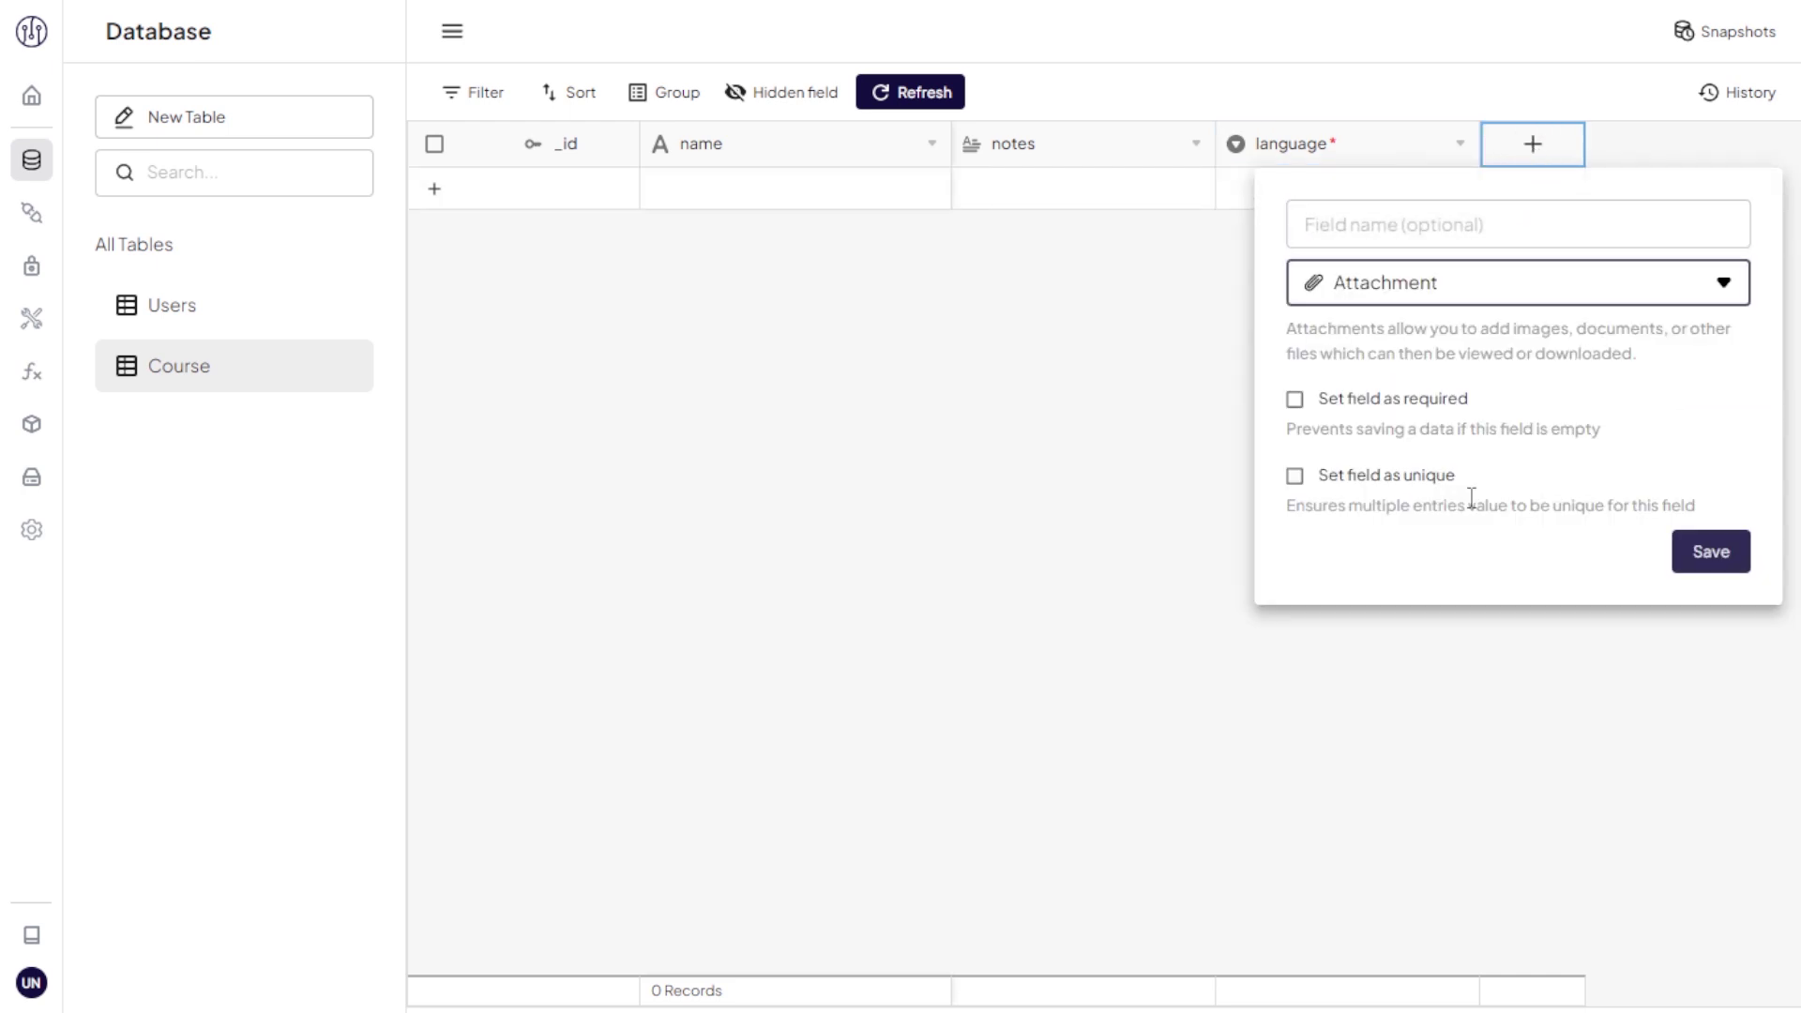
left_click(1711, 553)
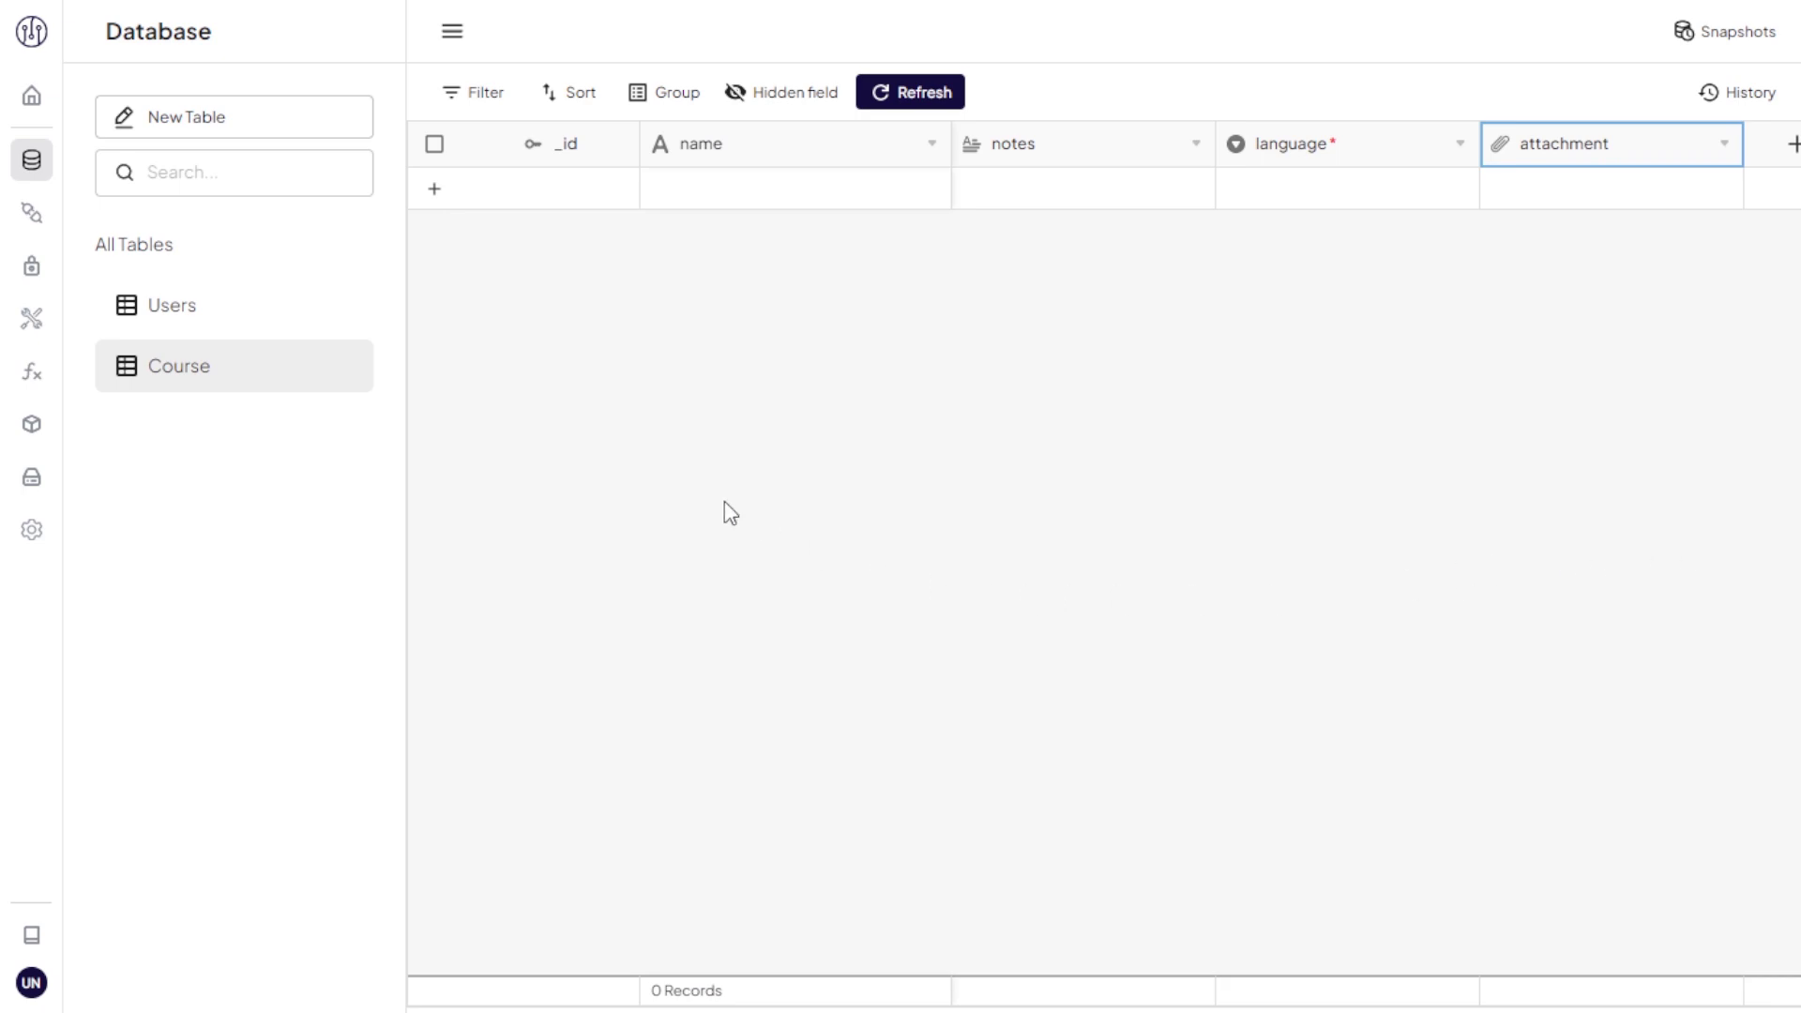
left_click(250, 120)
Step: Create a Tag table with records programming, full-stack, backend and frontend
type("Tag")
left_click(1332, 513)
left_click(819, 197)
type("programming")
left_click(808, 234)
type("full-stack")
left_click(789, 279)
type("backend")
left_click(1451, 88)
type("frontend")
left_click(1450, 88)
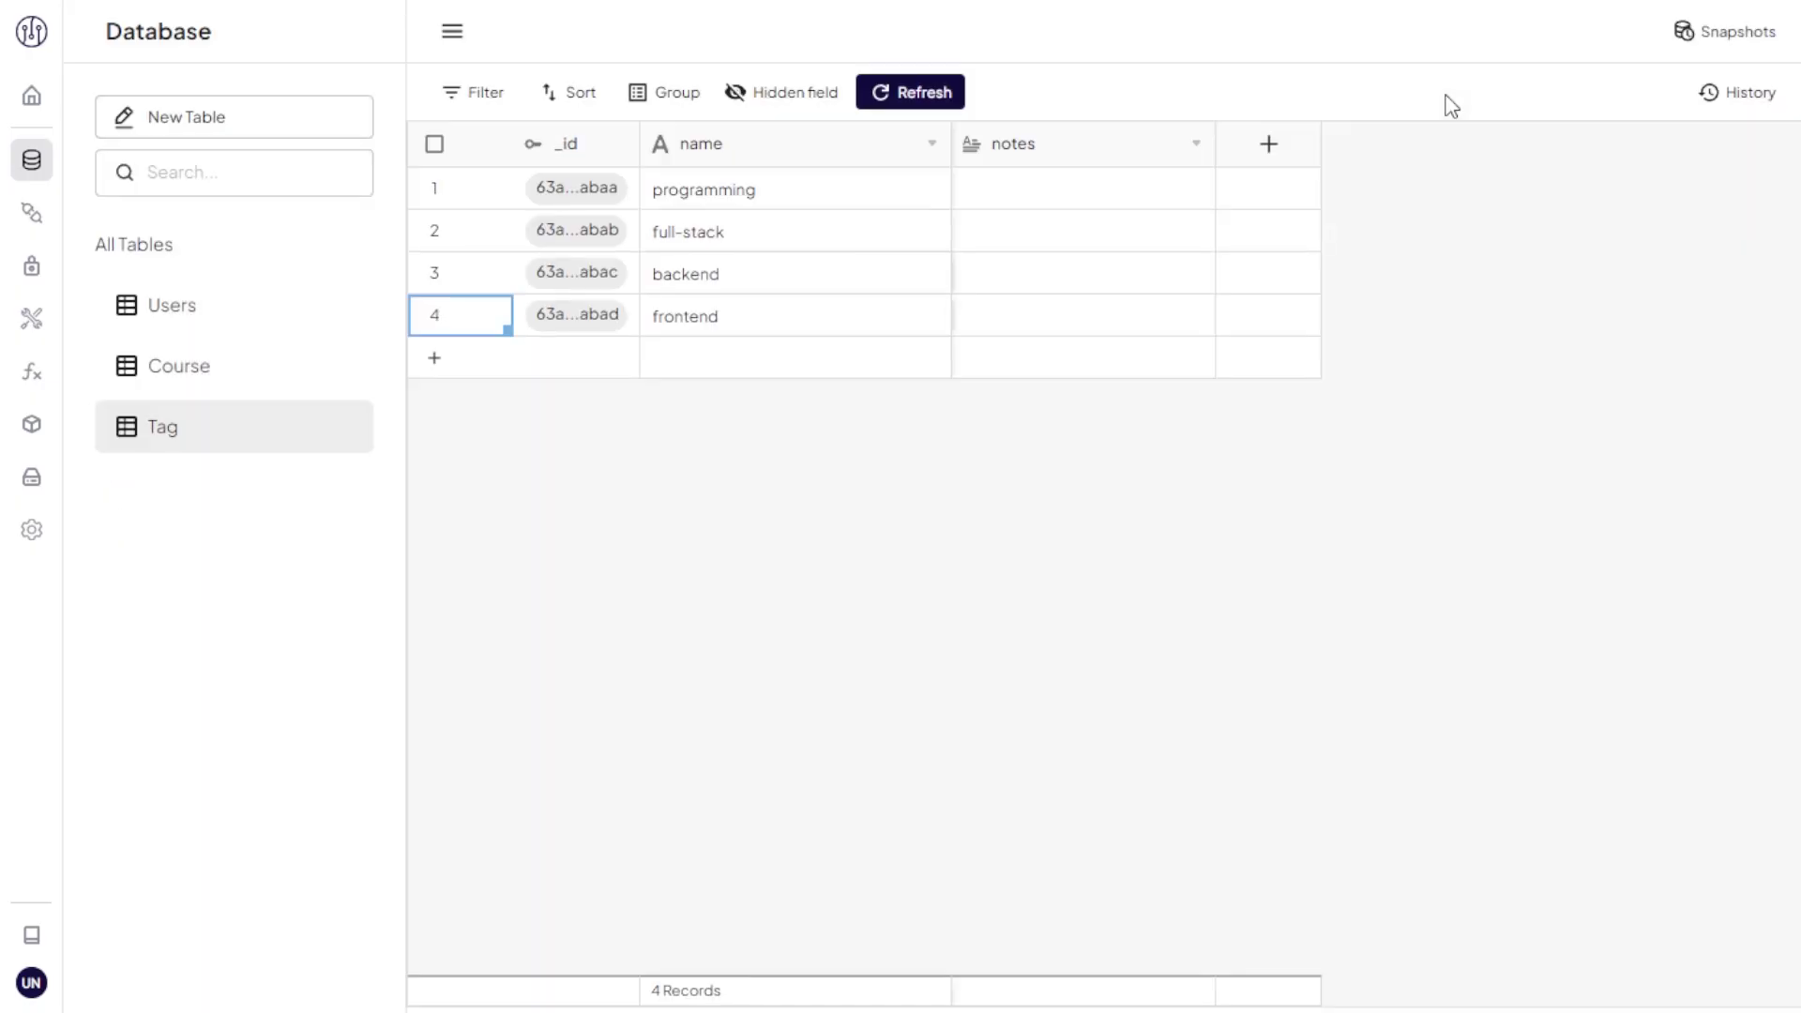
Step: Add a Link To Record field 'tags' on Course linking to the Tag table
left_click(248, 388)
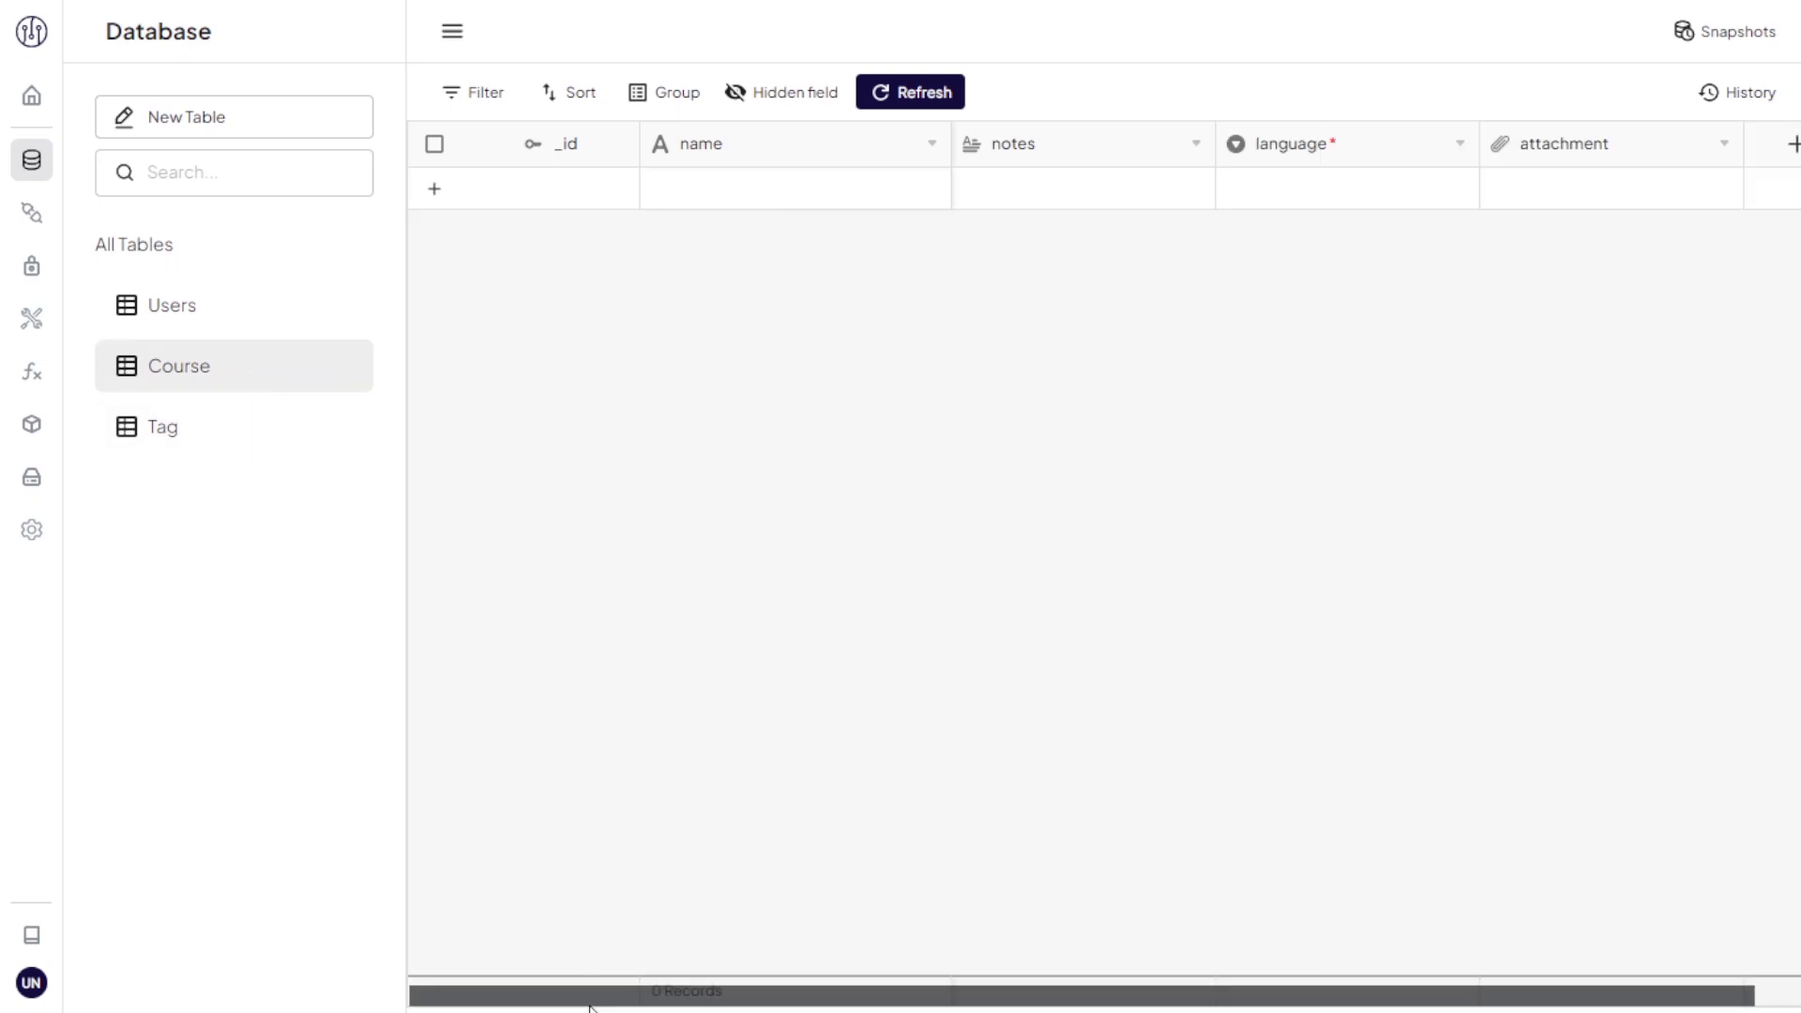
scroll(601, 994, "right", 1)
left_click(1750, 148)
left_click(1665, 281)
left_click(1632, 339)
left_click(1632, 337)
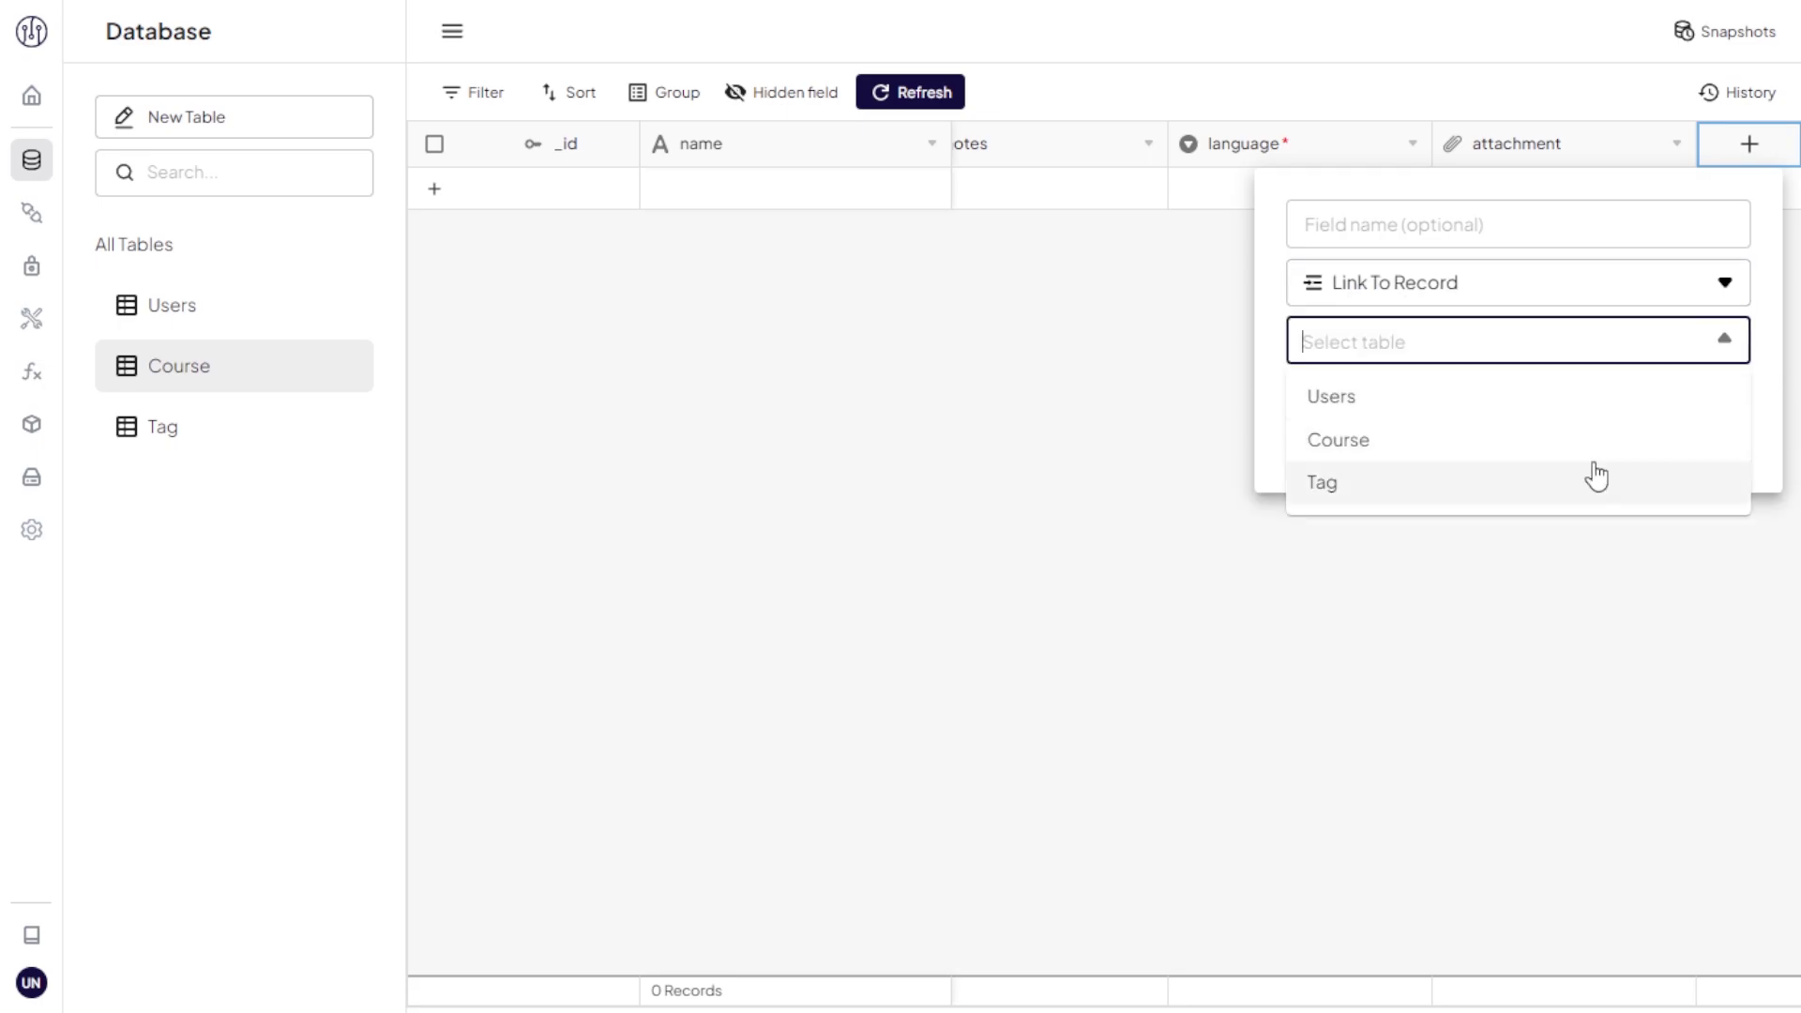
left_click(1594, 483)
left_click(1564, 235)
type("tags")
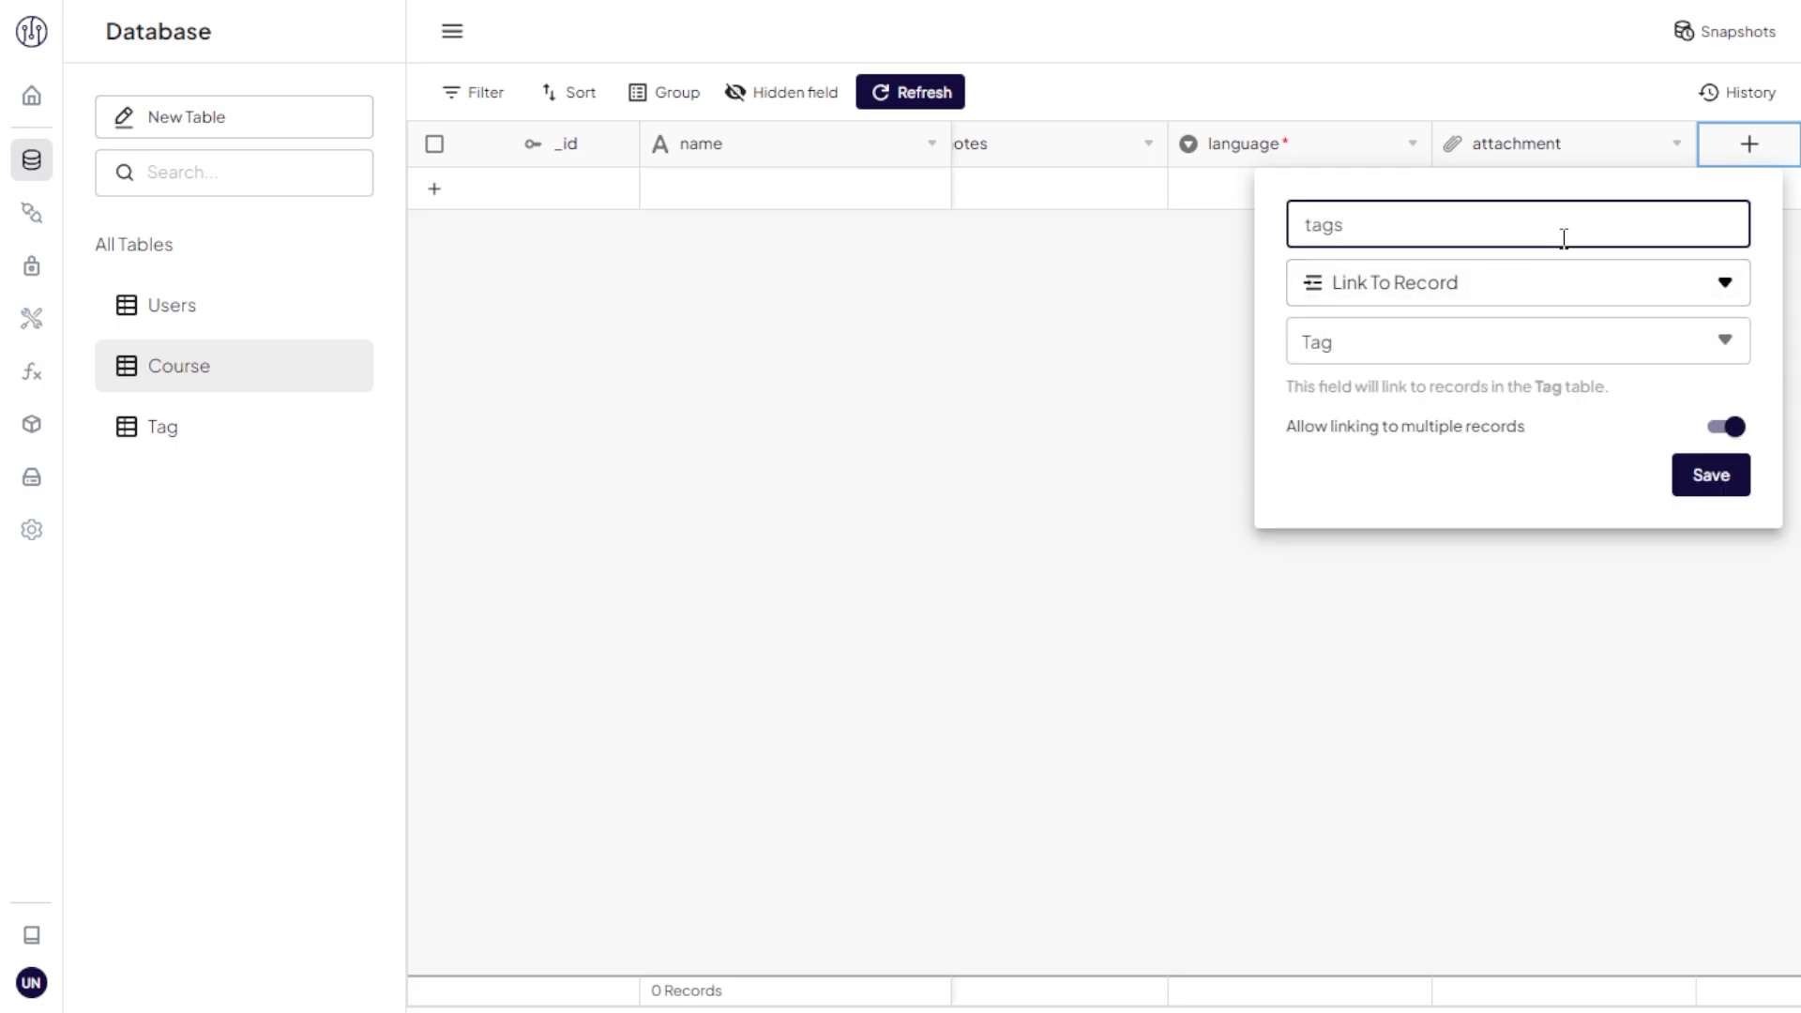
left_click(1713, 476)
left_click(828, 190)
Step: Add course 'HTML Fundamental' in English with the HTML file uploaded as attachment
type("HTML Fundamental")
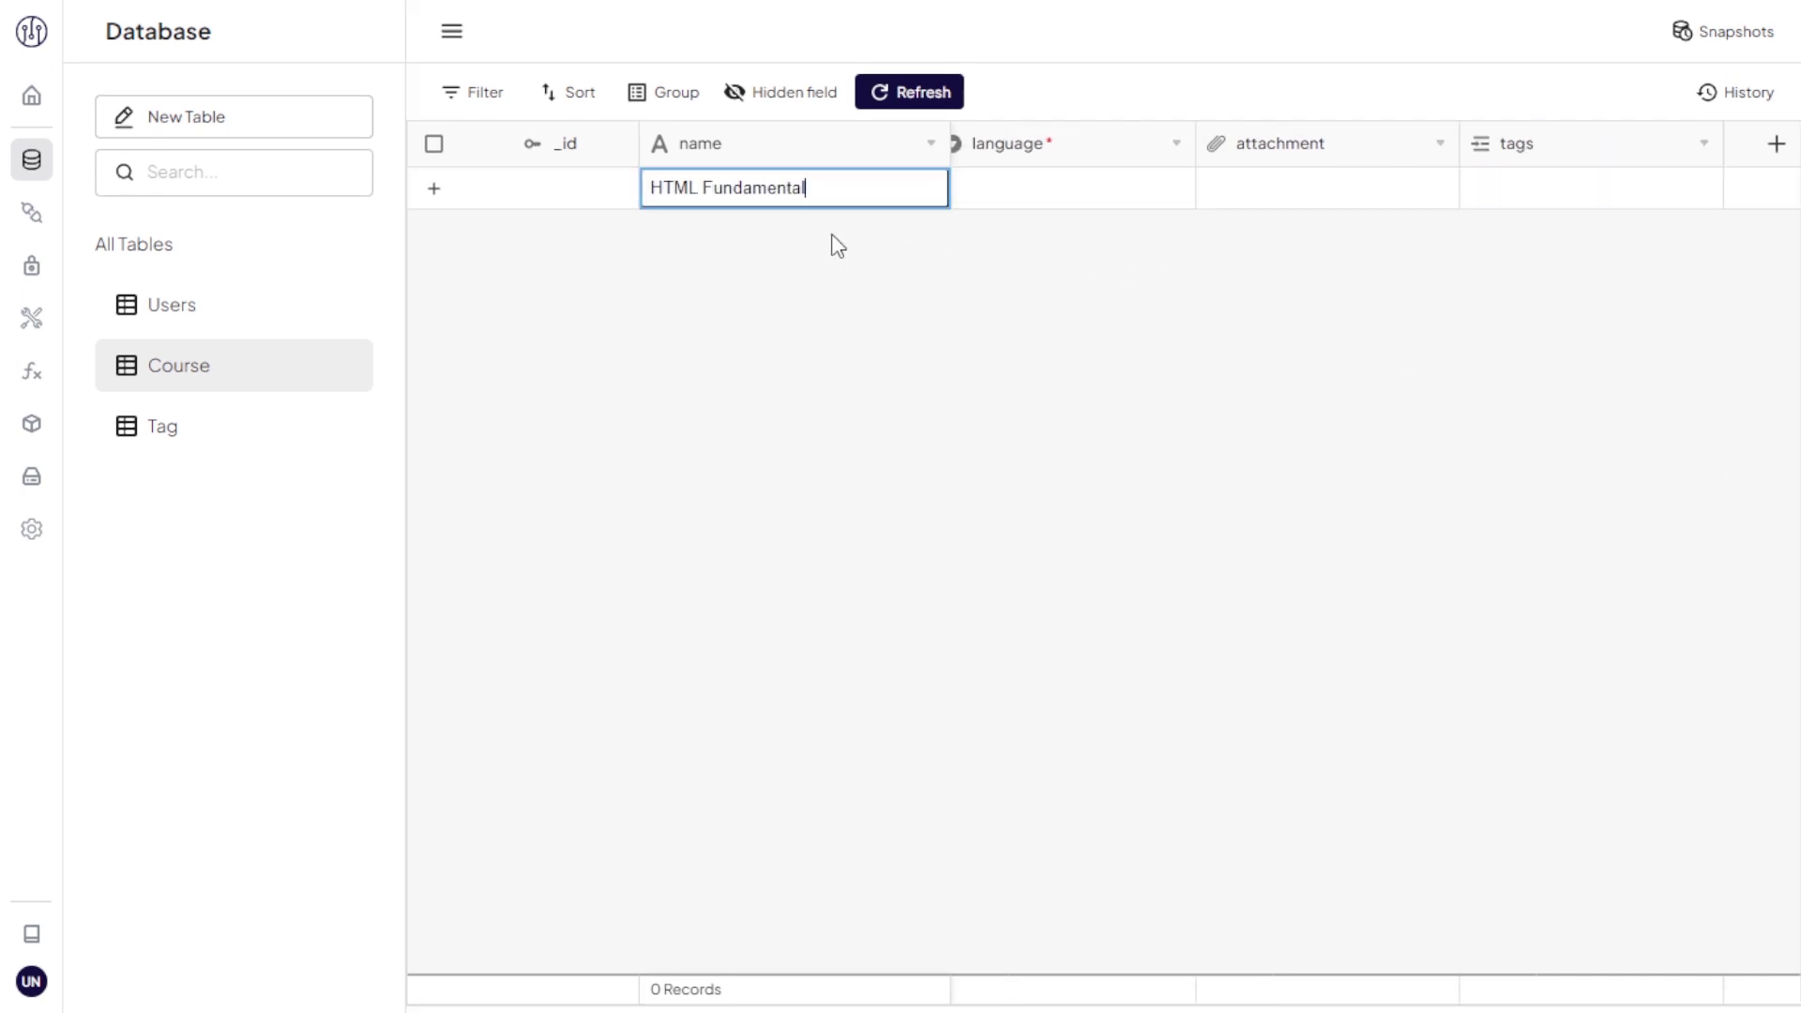
key("Tab")
left_click(1046, 194)
left_click(1071, 289)
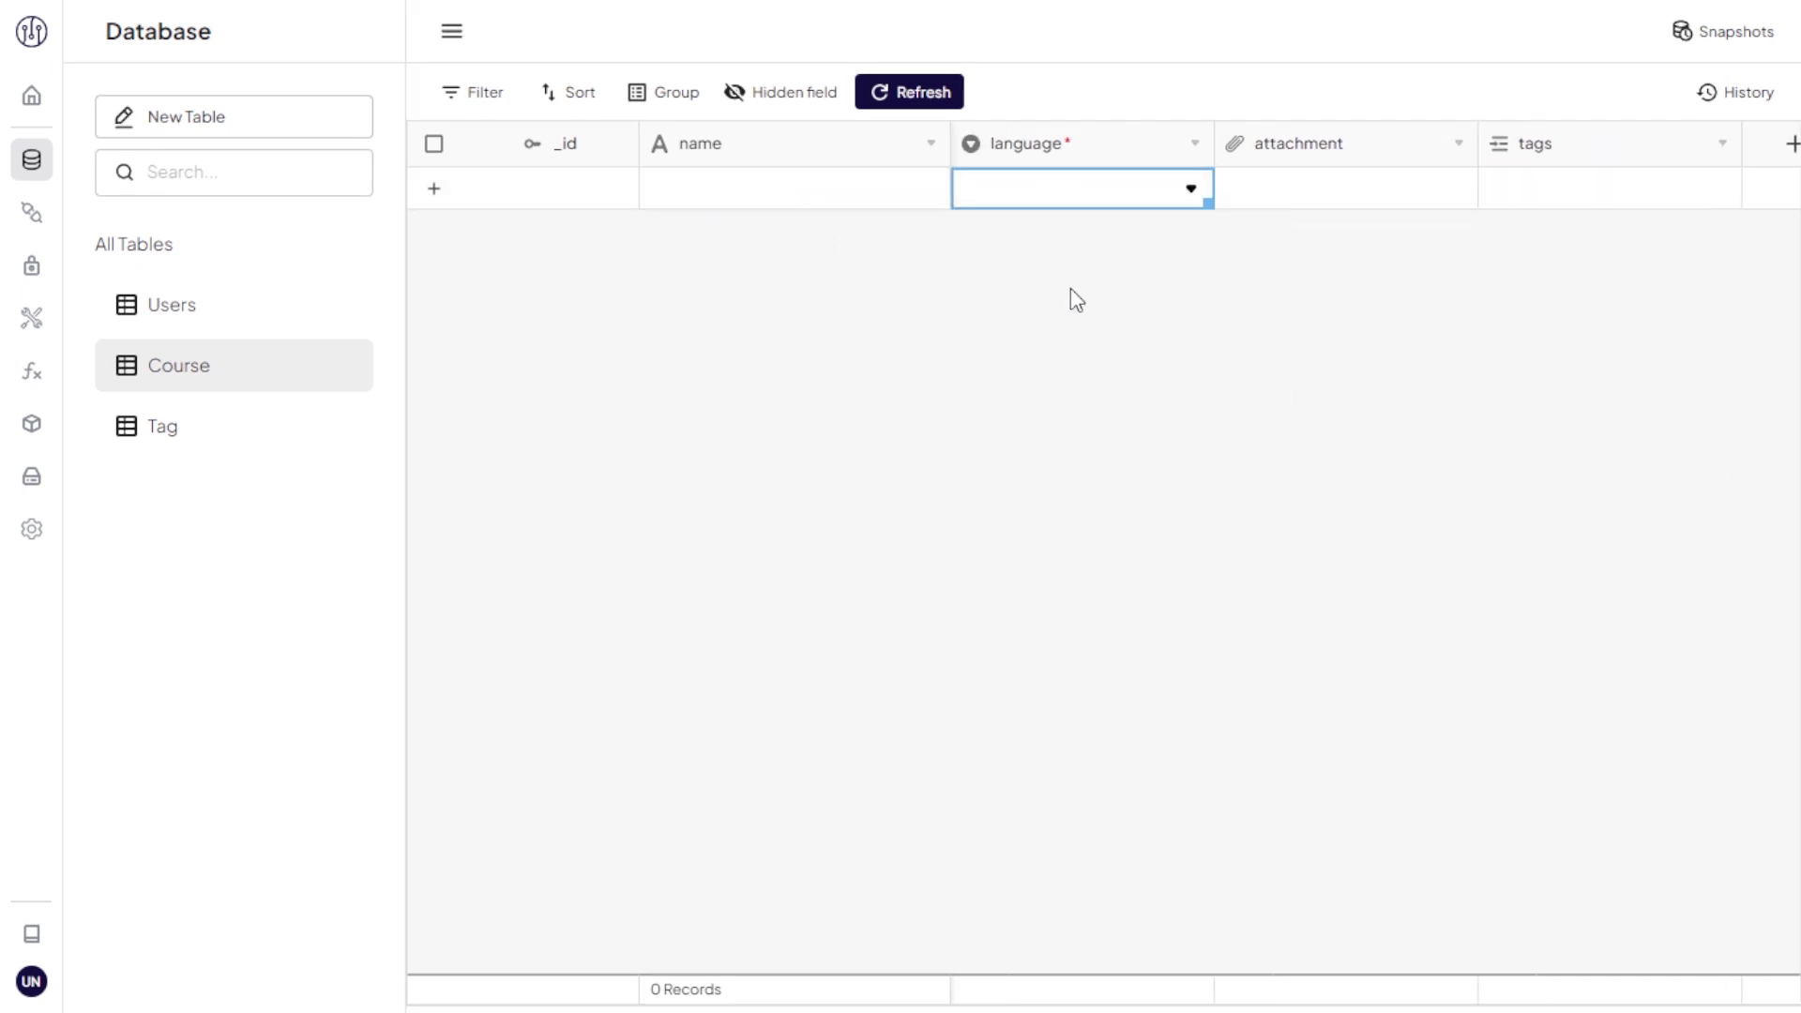
left_click(1217, 192)
left_click(1219, 187)
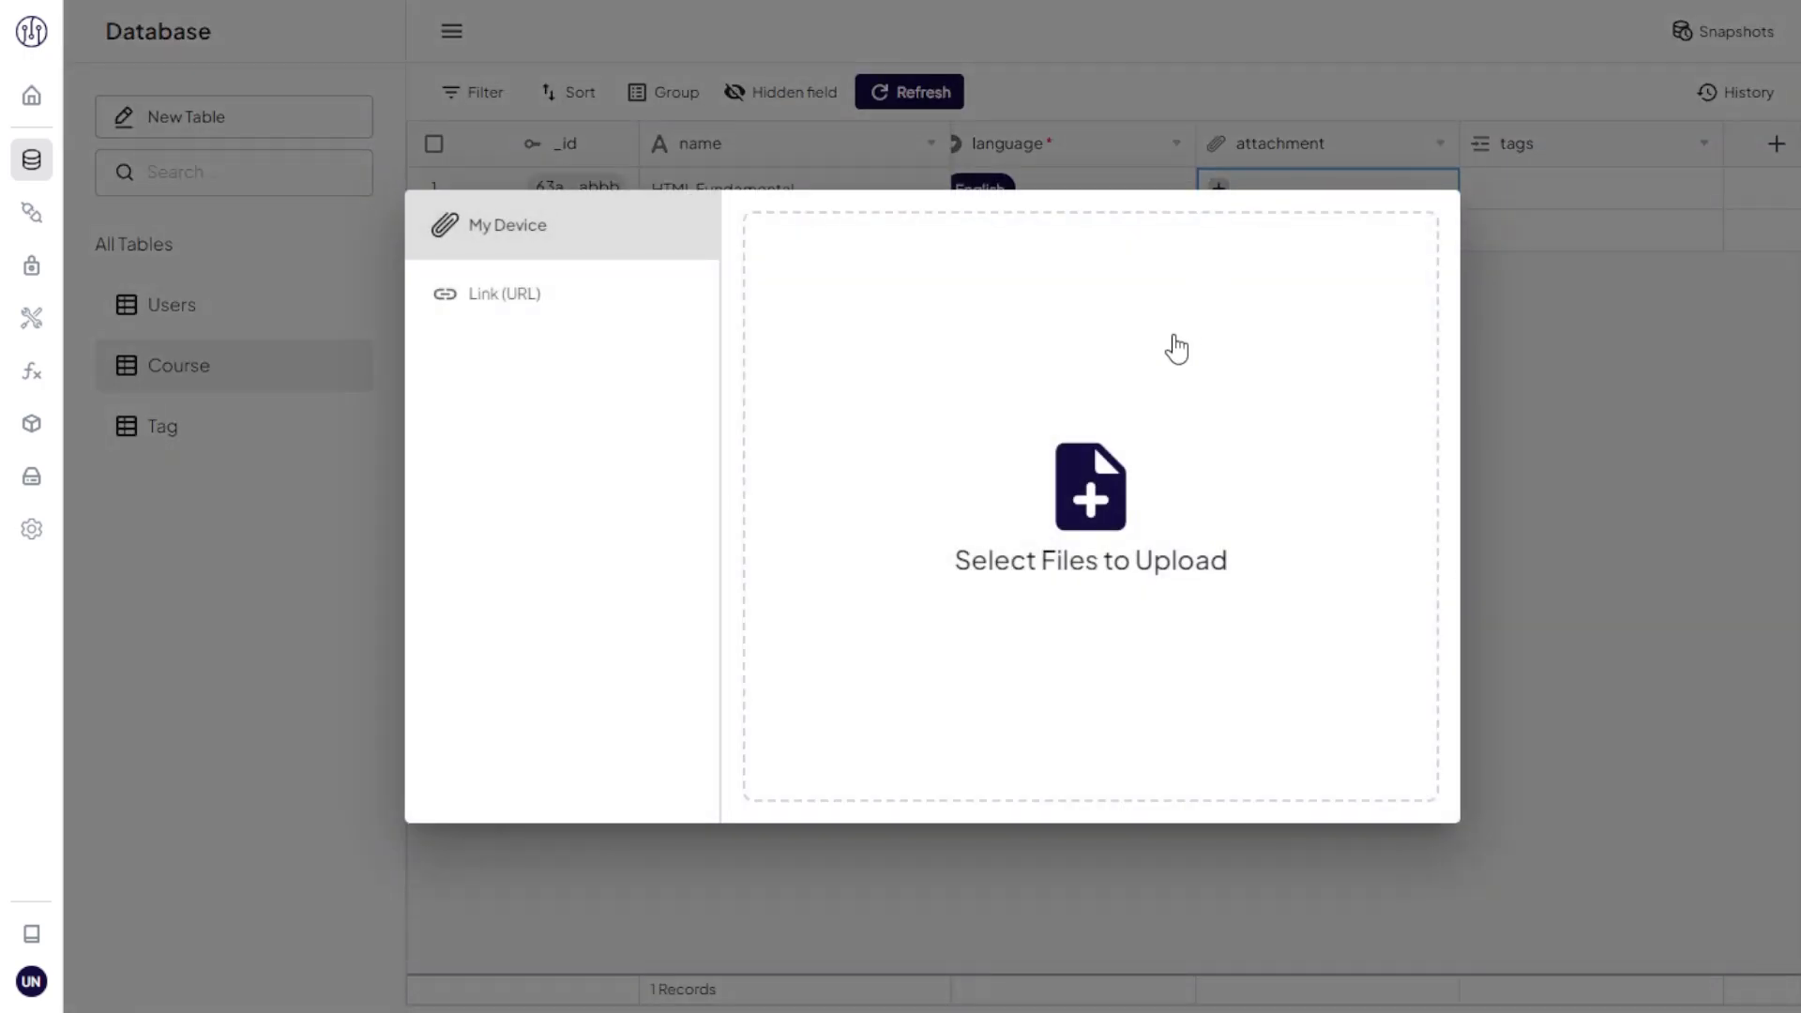
left_click(1175, 345)
left_click(658, 285)
left_click(694, 574)
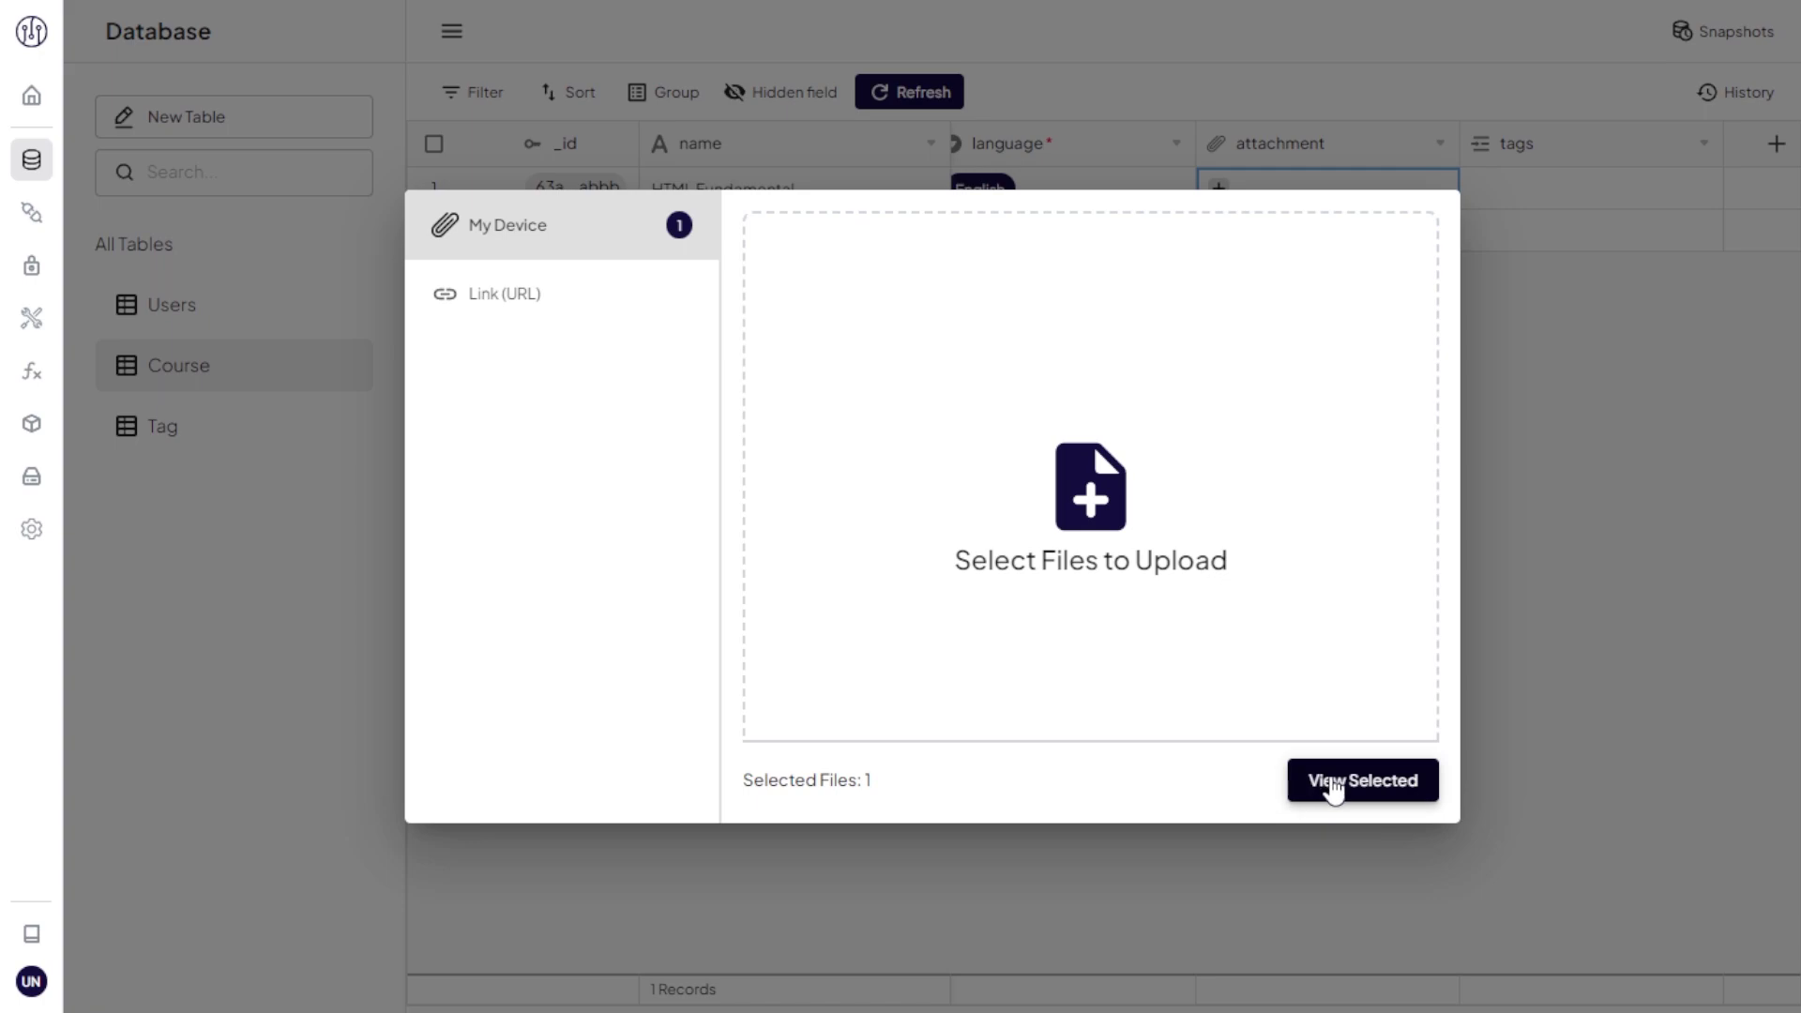
left_click(1332, 785)
left_click(1368, 789)
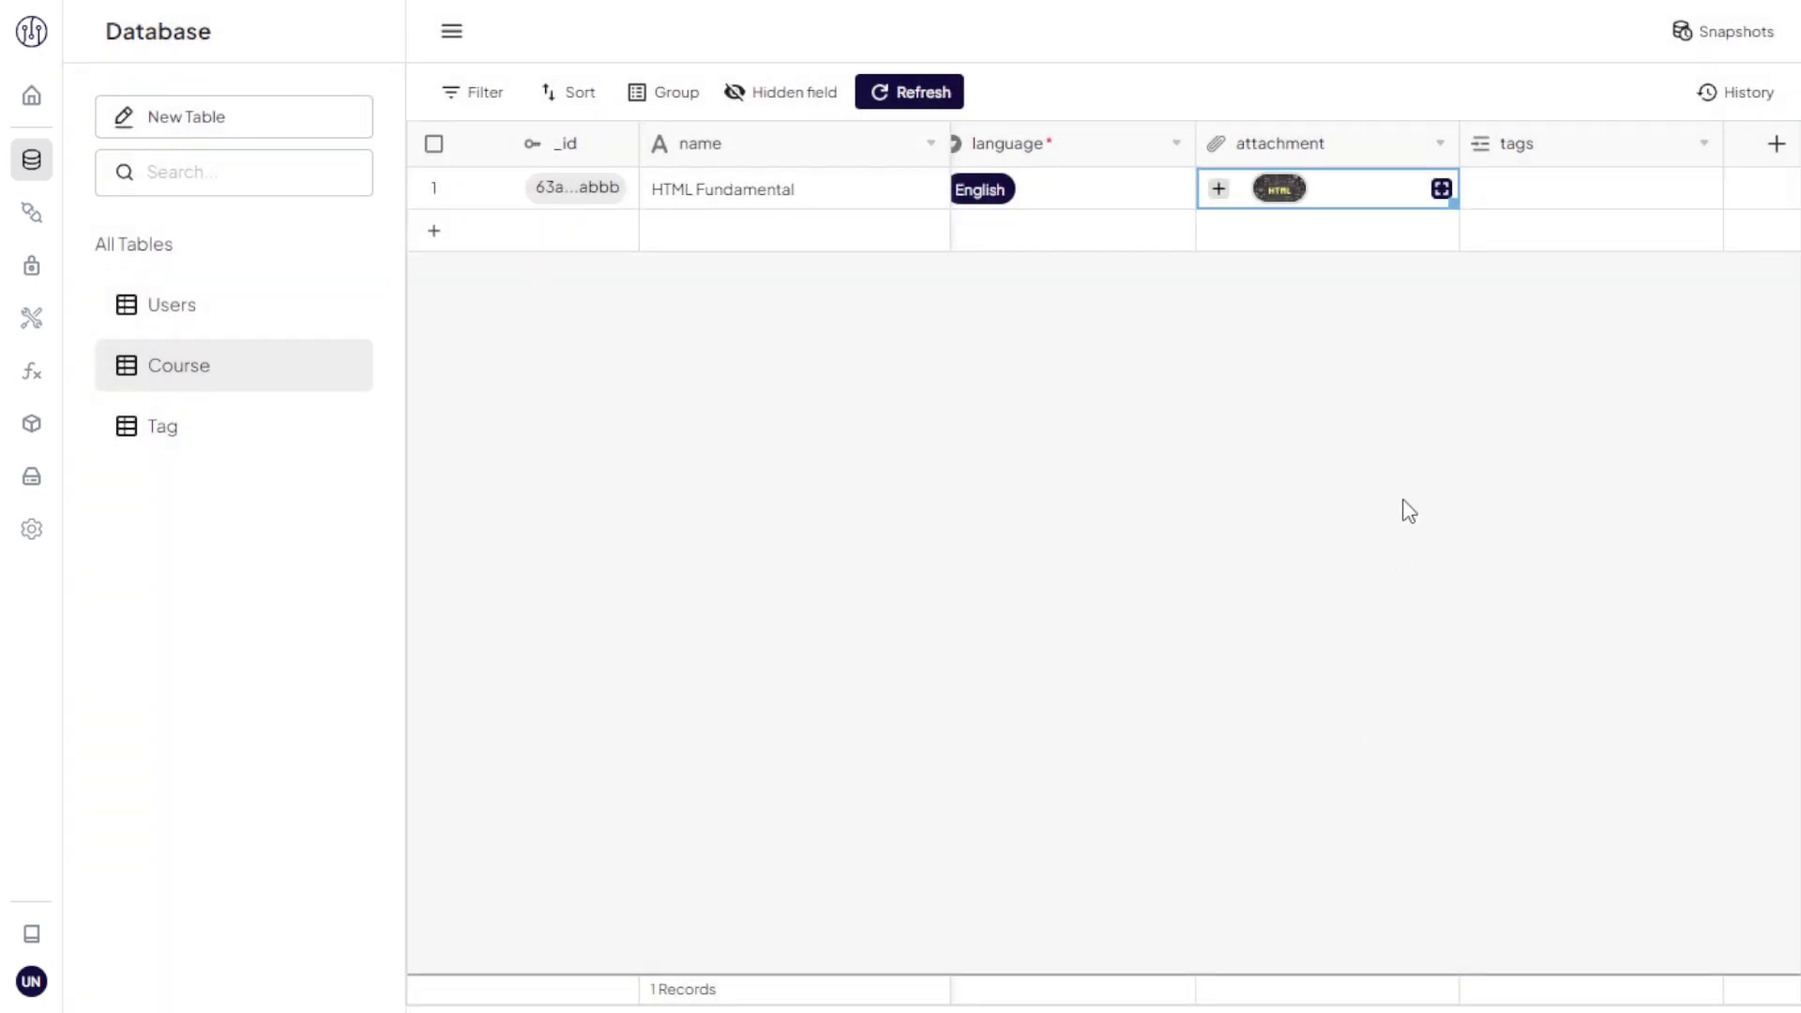
Step: Link the programming and fullstack tags to HTML Fundamental
left_click(1445, 192)
left_click(1482, 195)
left_click(1483, 191)
left_click(1427, 322)
left_click(1482, 188)
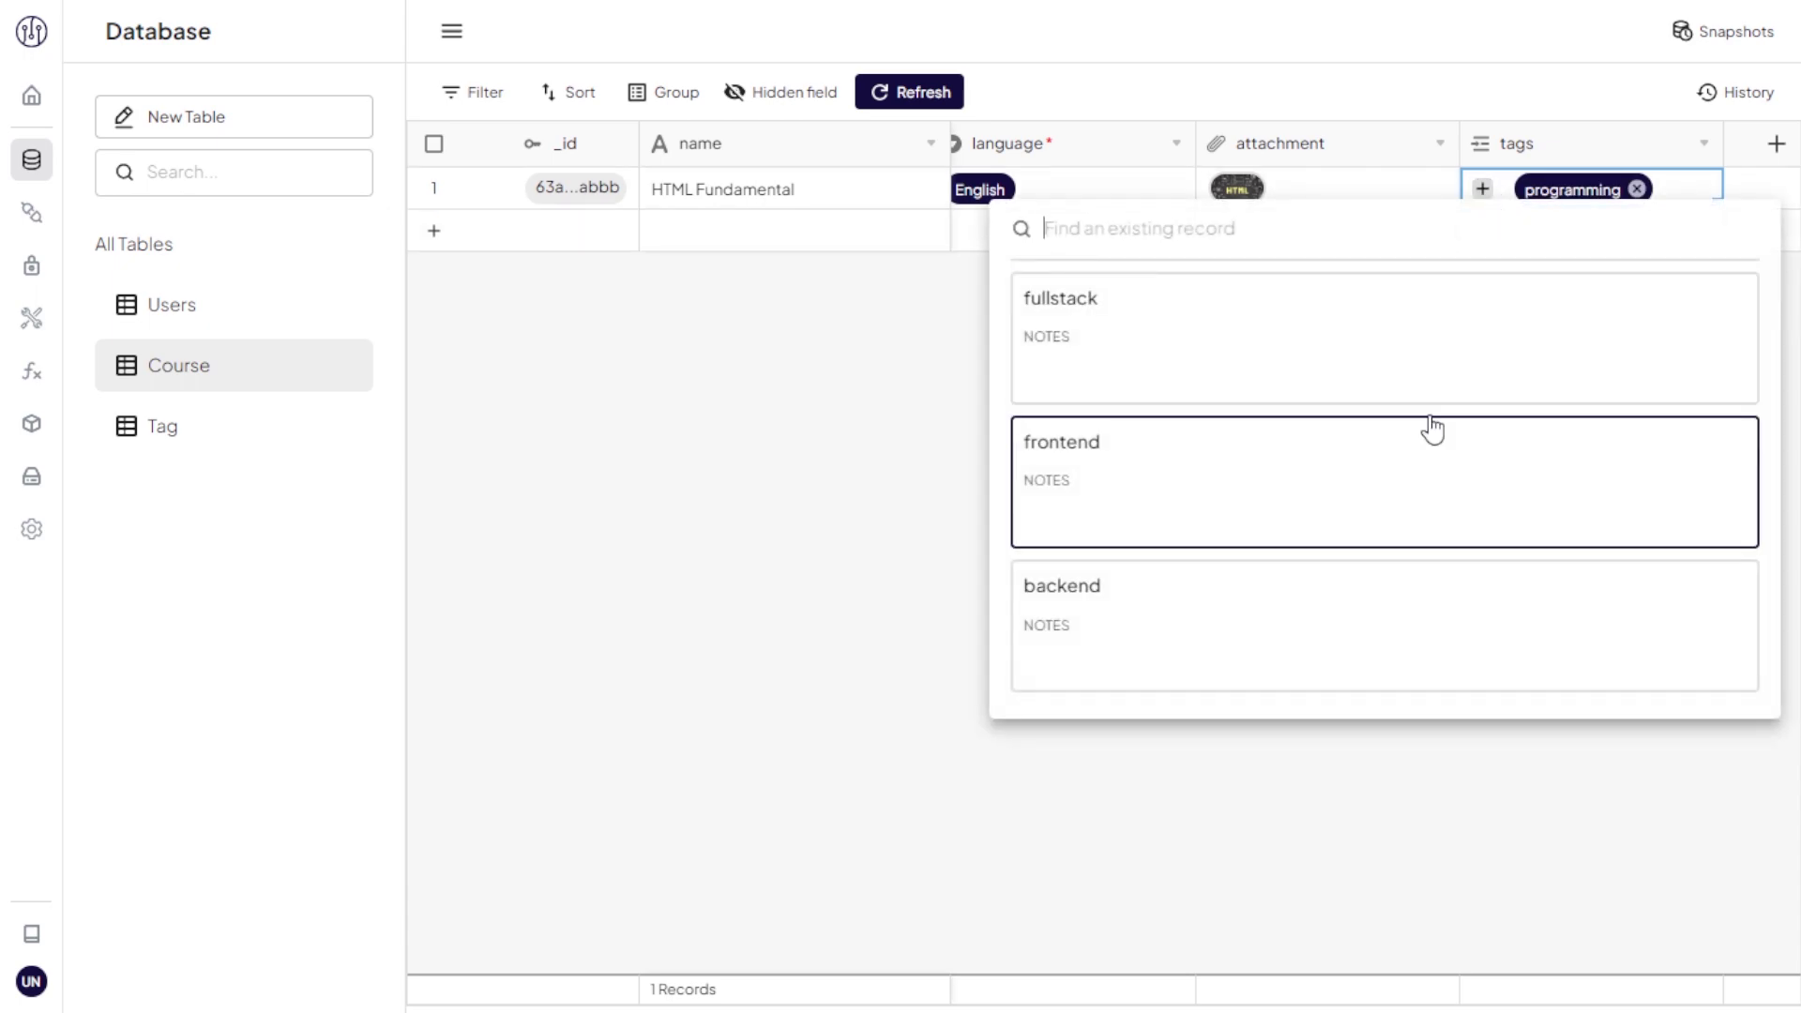
left_click(1455, 354)
Step: Start a new course 'Material UI' with notes 'About Material UI' and English language
left_click(432, 235)
left_click(992, 273)
type("Material UI")
left_click(992, 334)
type("About Material UI")
left_click(1042, 504)
left_click(700, 563)
left_click(704, 575)
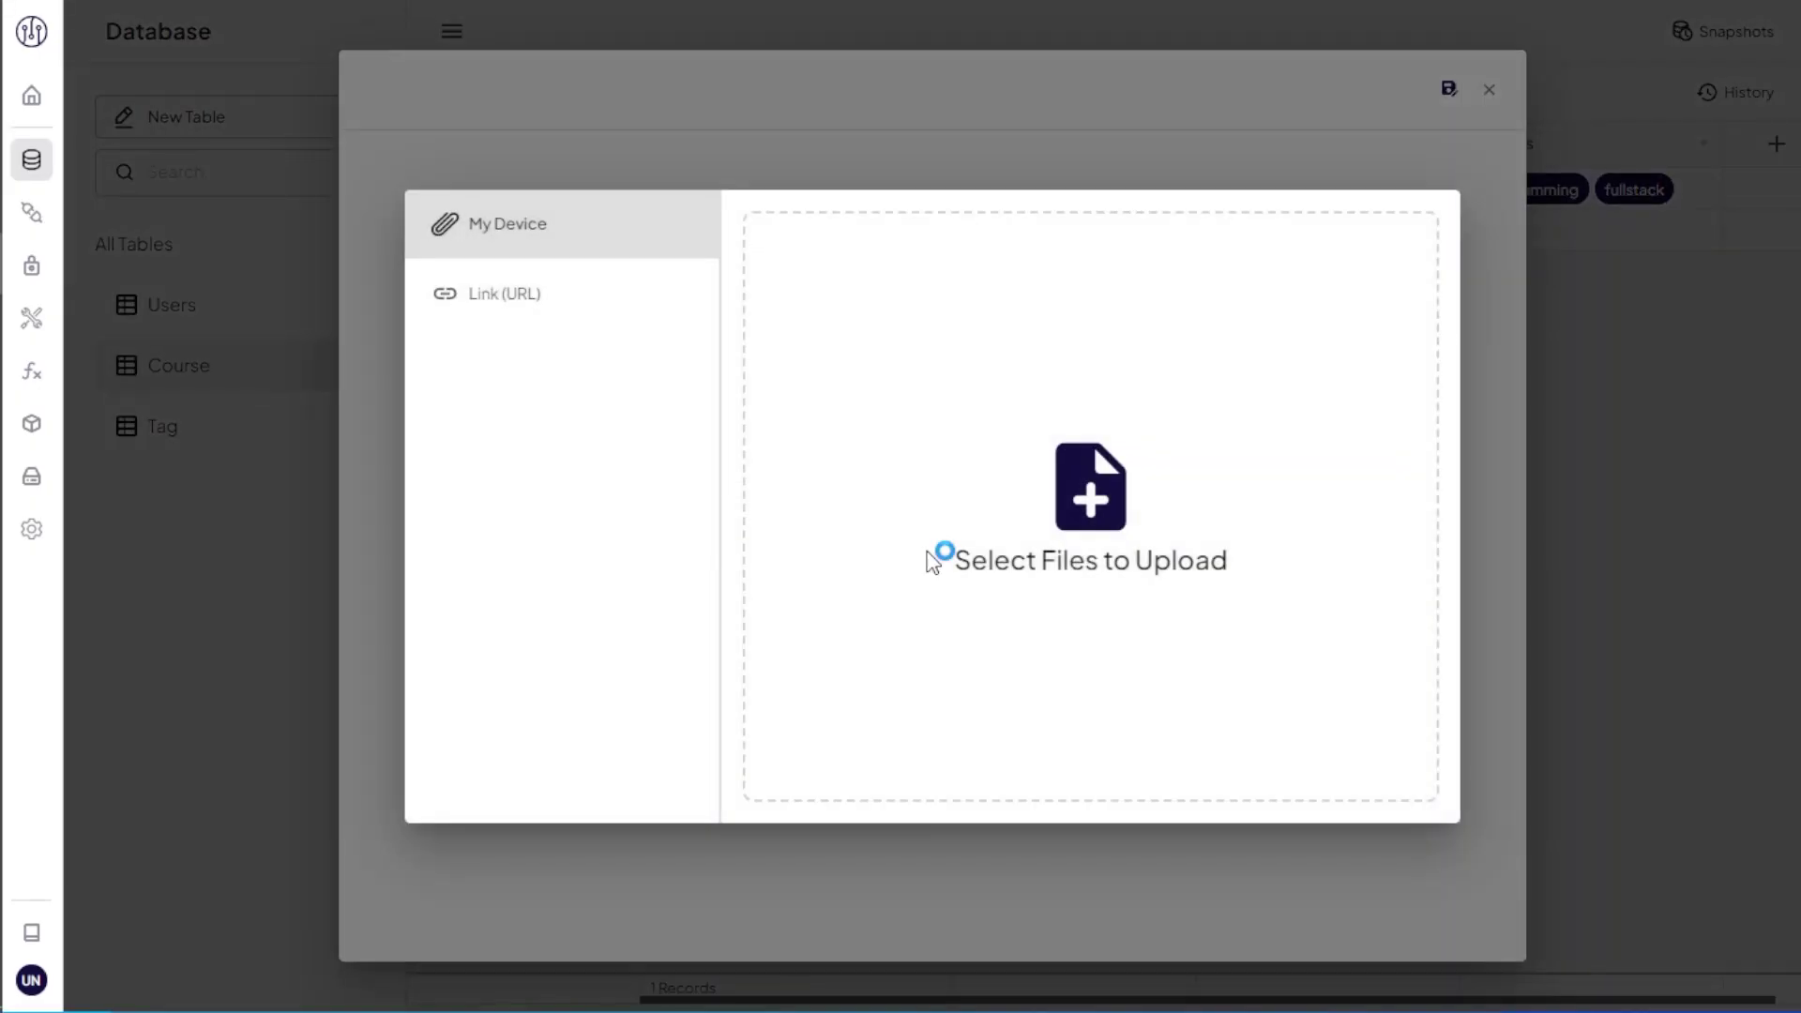
Step: Attach material-UI.png, link the frontend tag, and save the Material UI course
left_click(938, 559)
left_click(1371, 780)
left_click(724, 875)
left_click(751, 826)
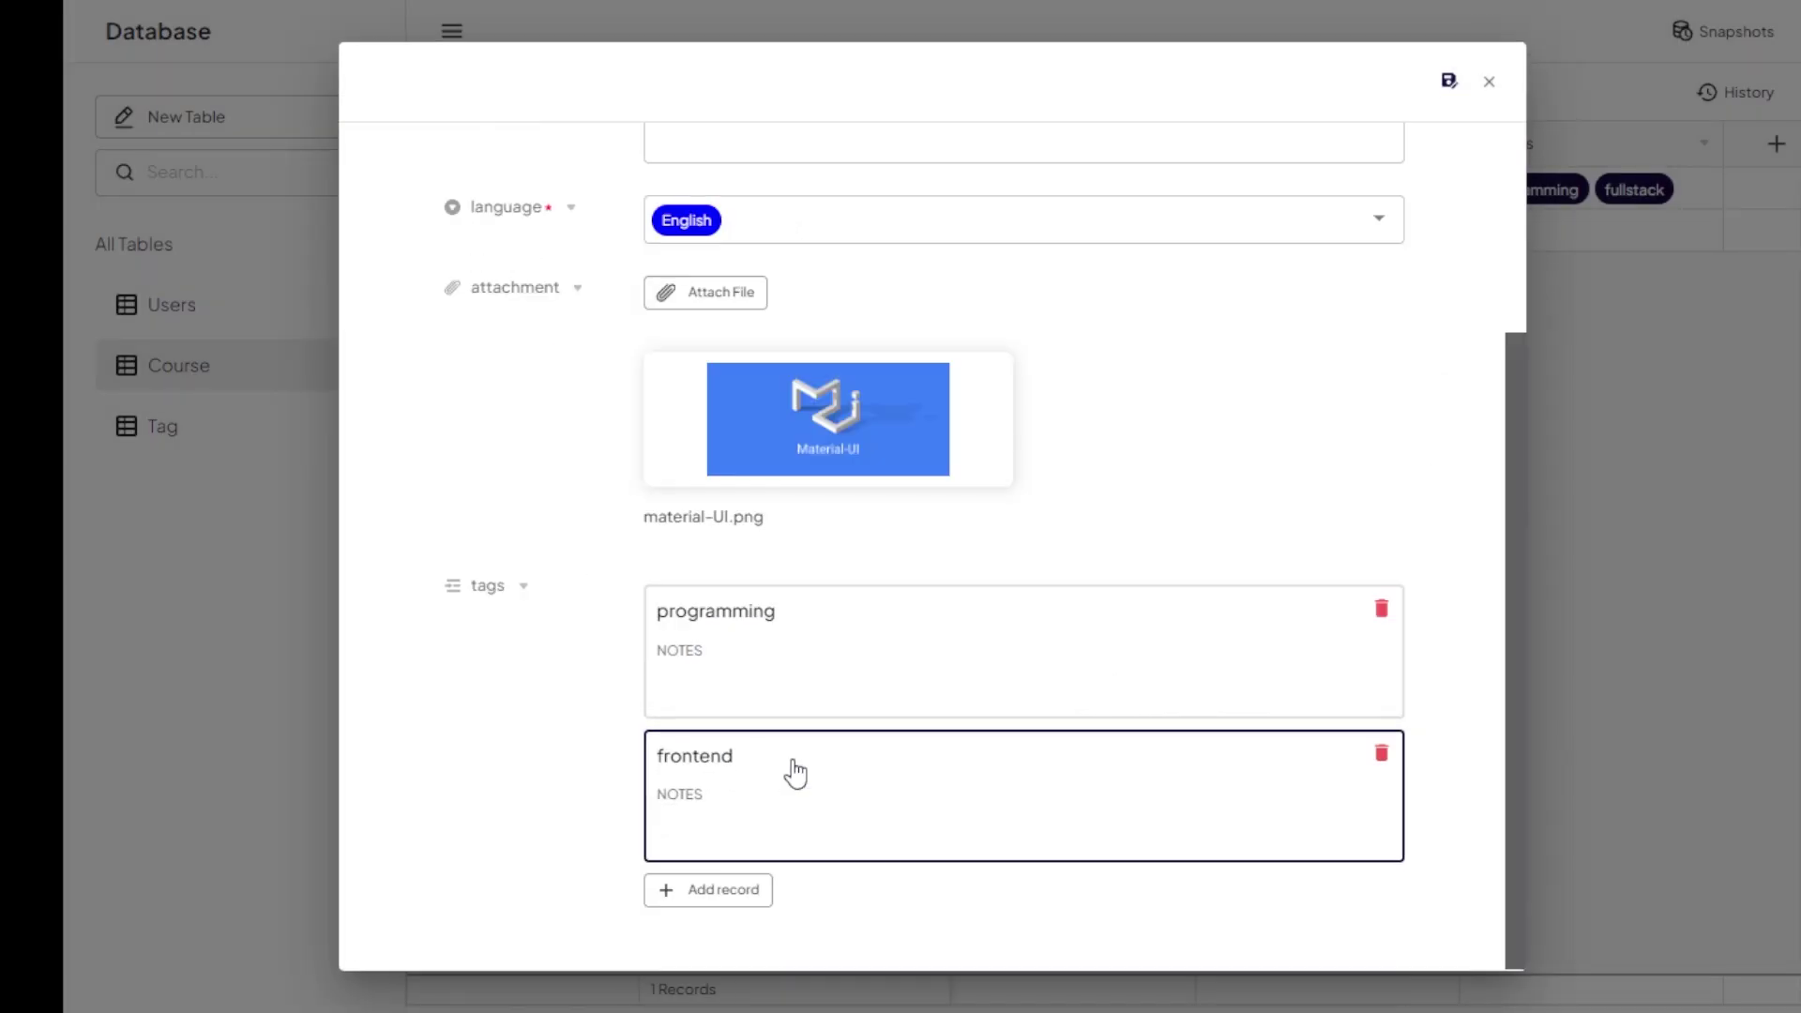
left_click(1449, 88)
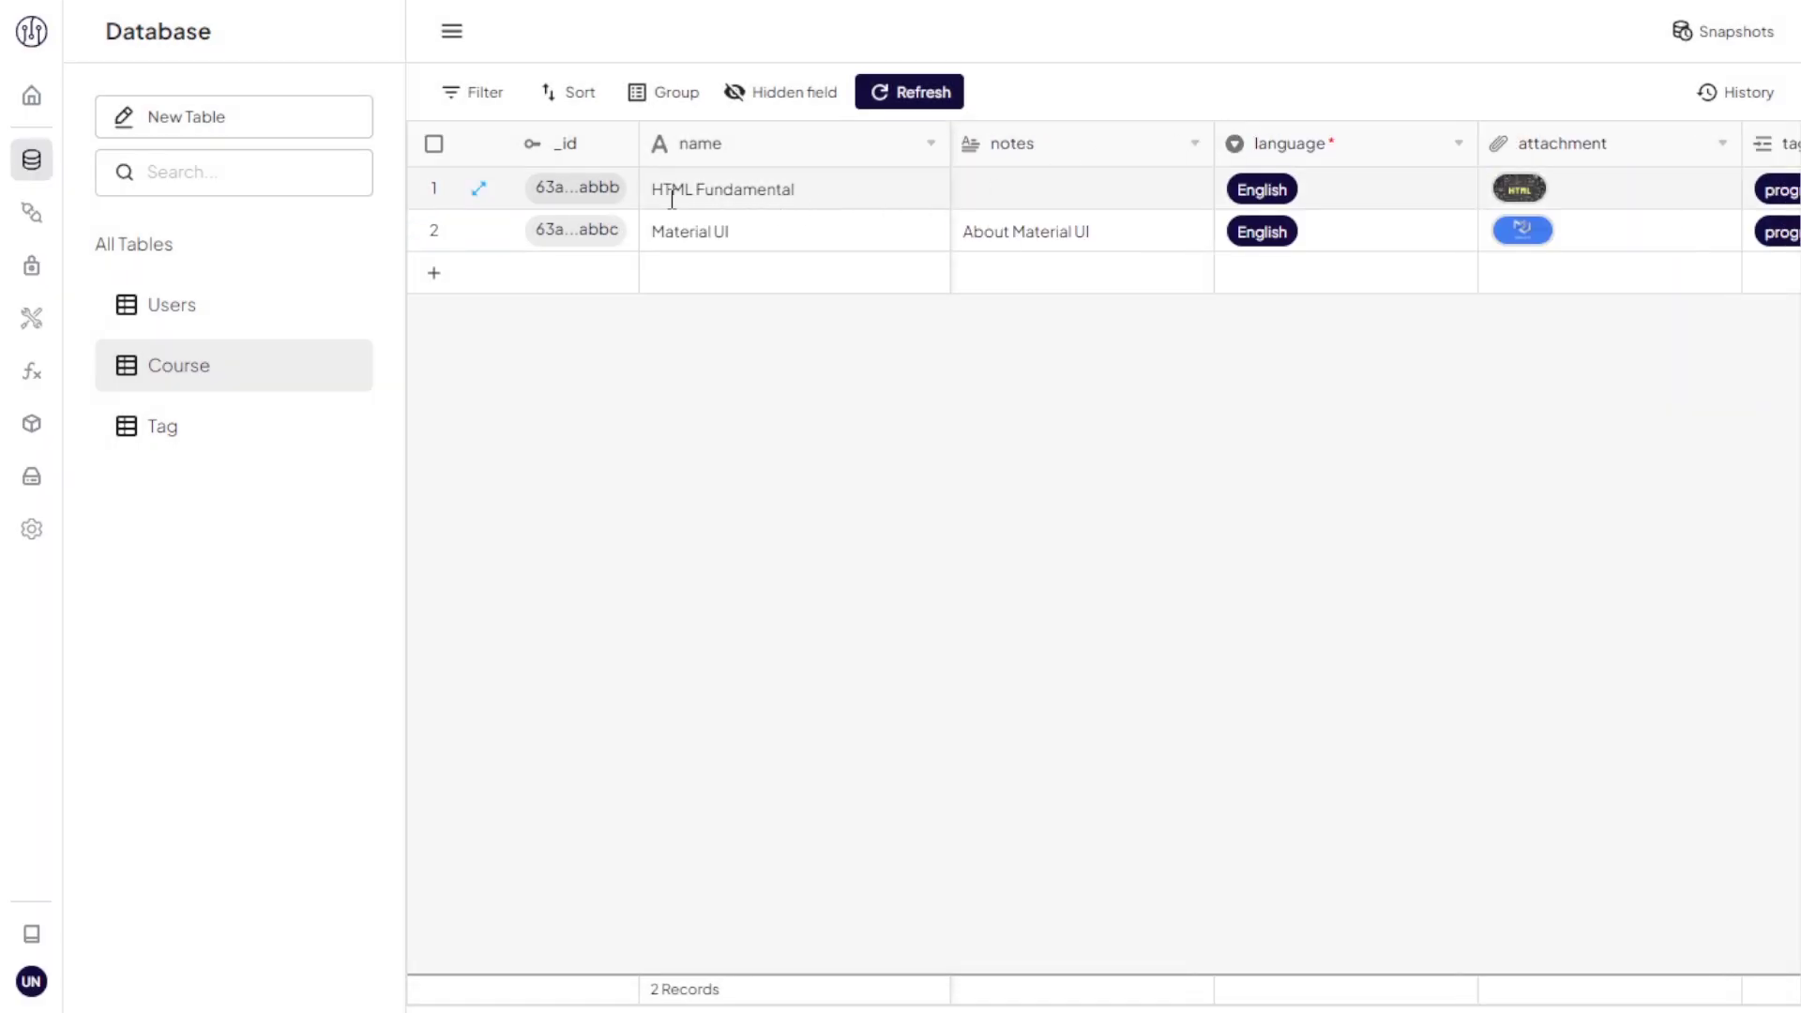
Step: Send GET /Course and review the language and tags in the JSON response
left_click(28, 216)
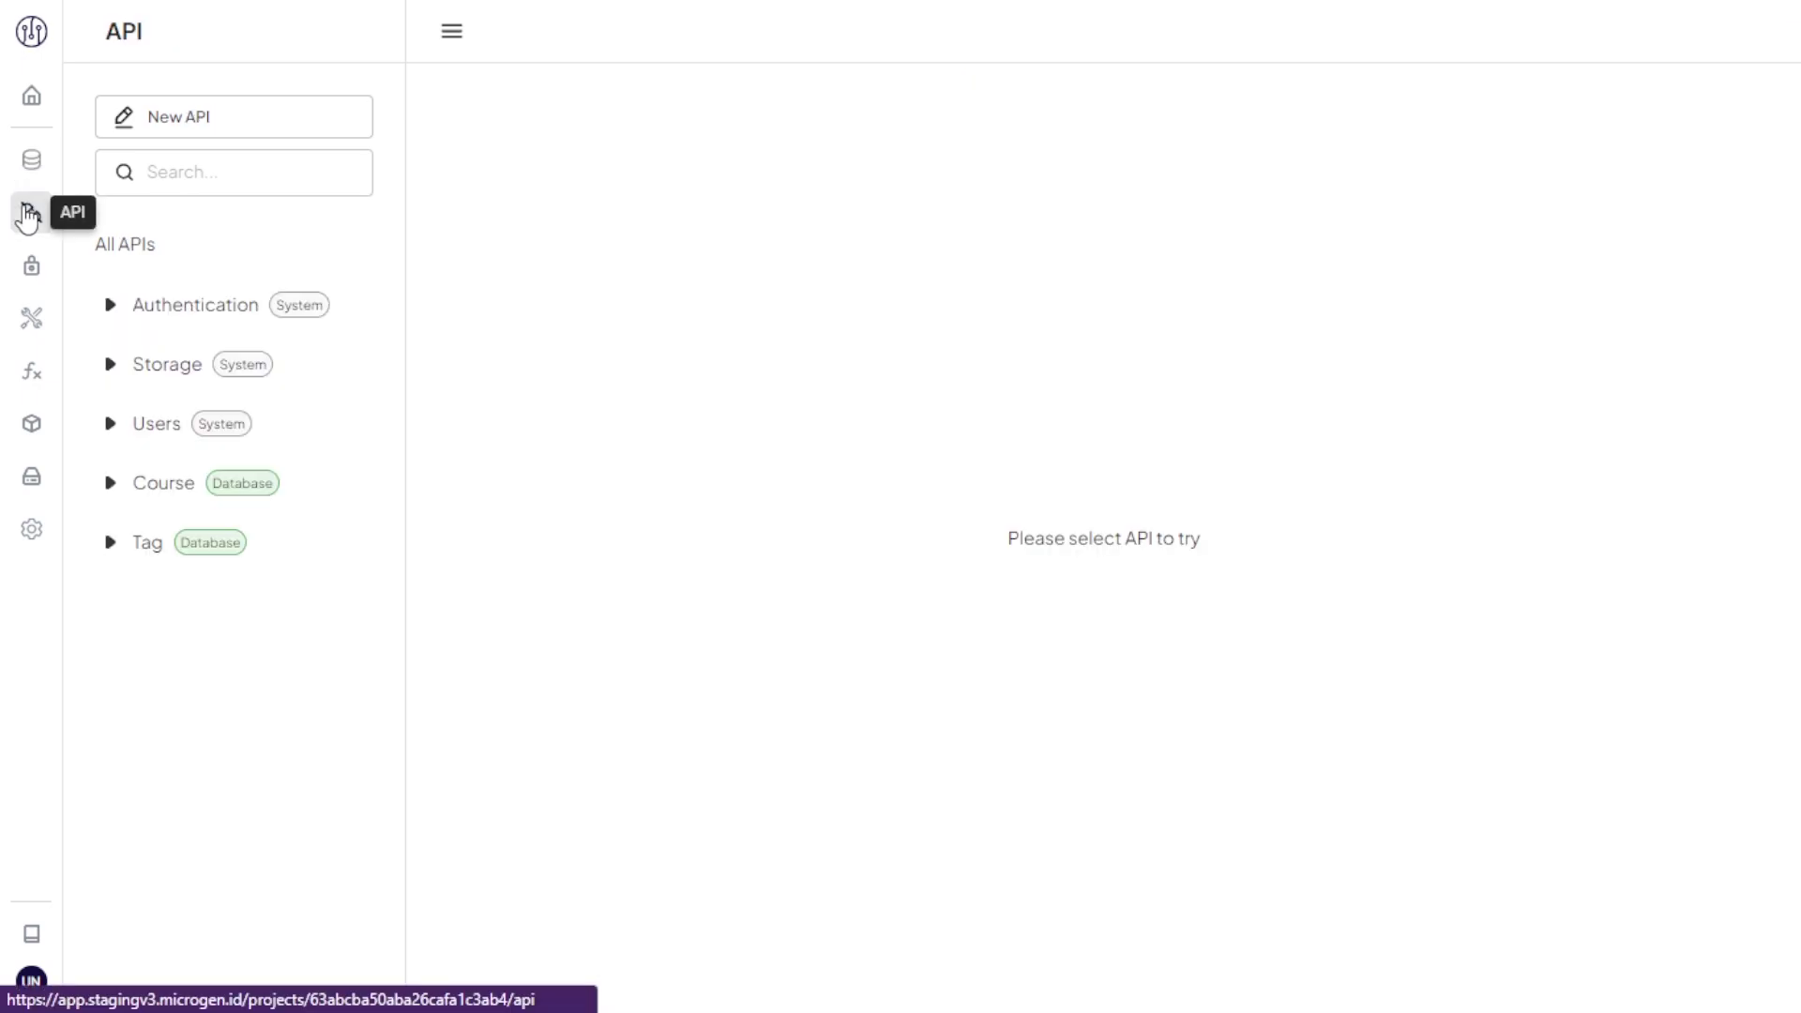
left_click(150, 493)
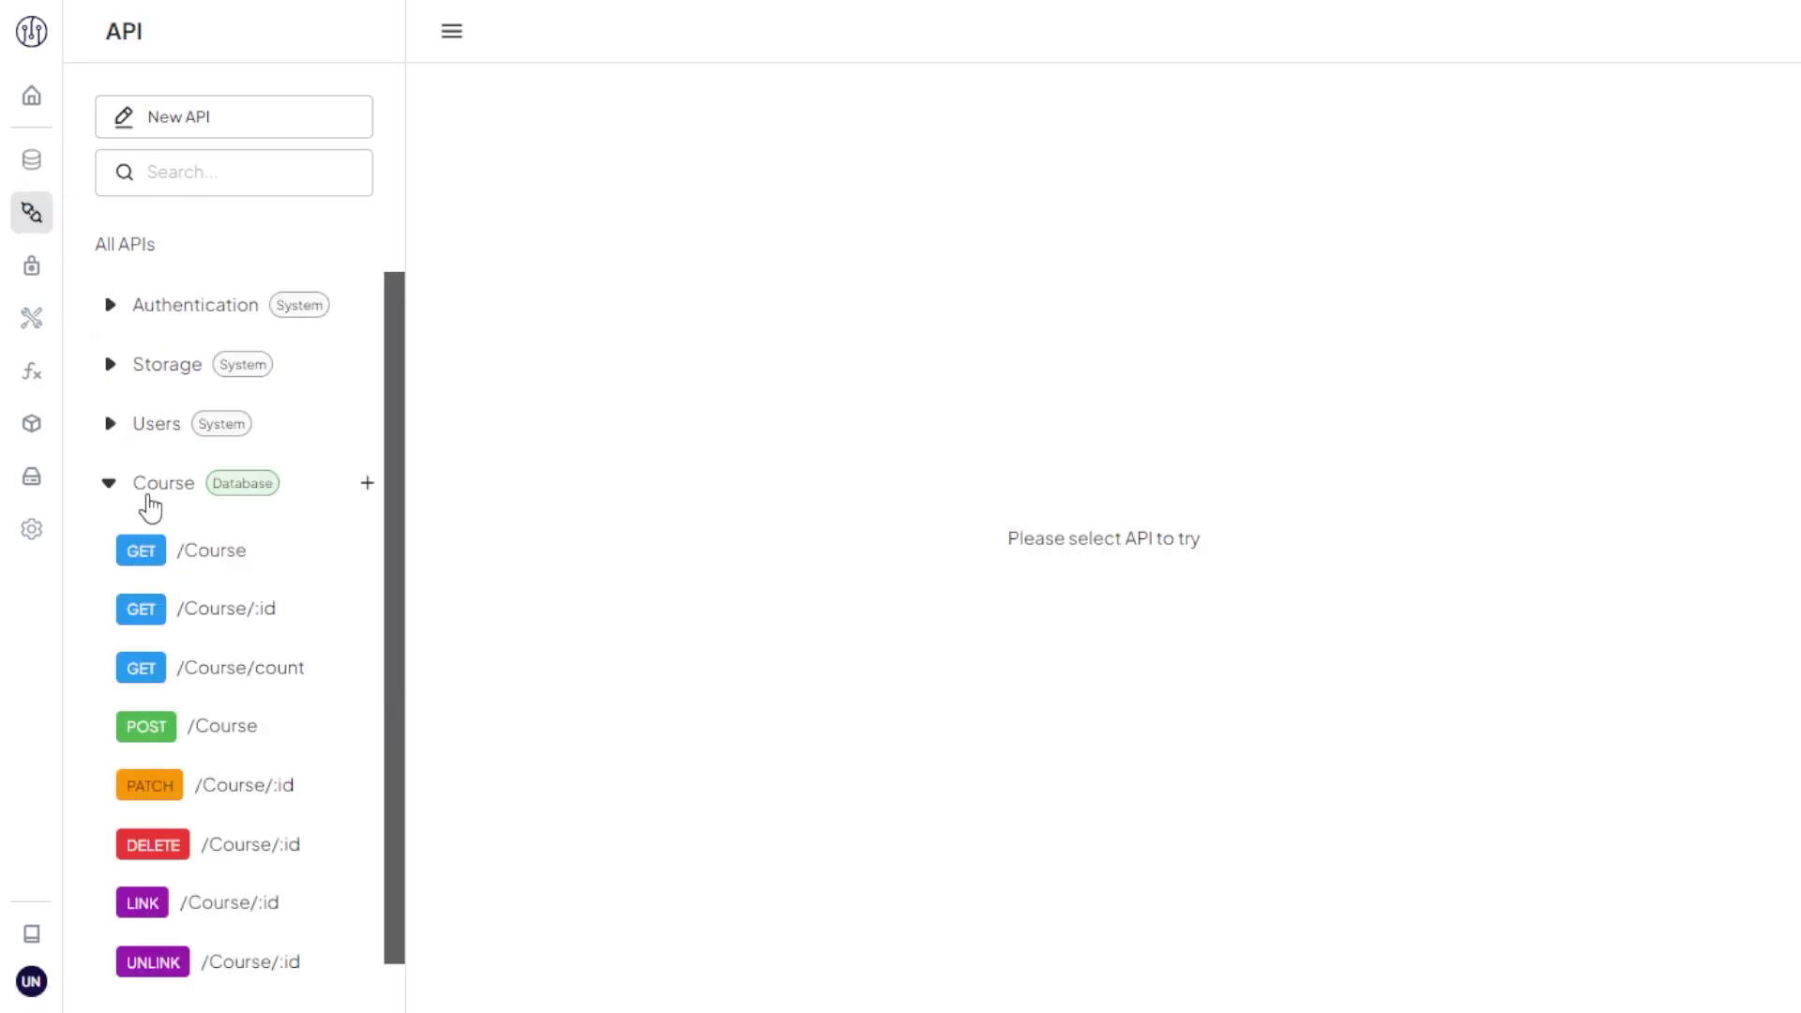
left_click(196, 561)
left_click(1733, 230)
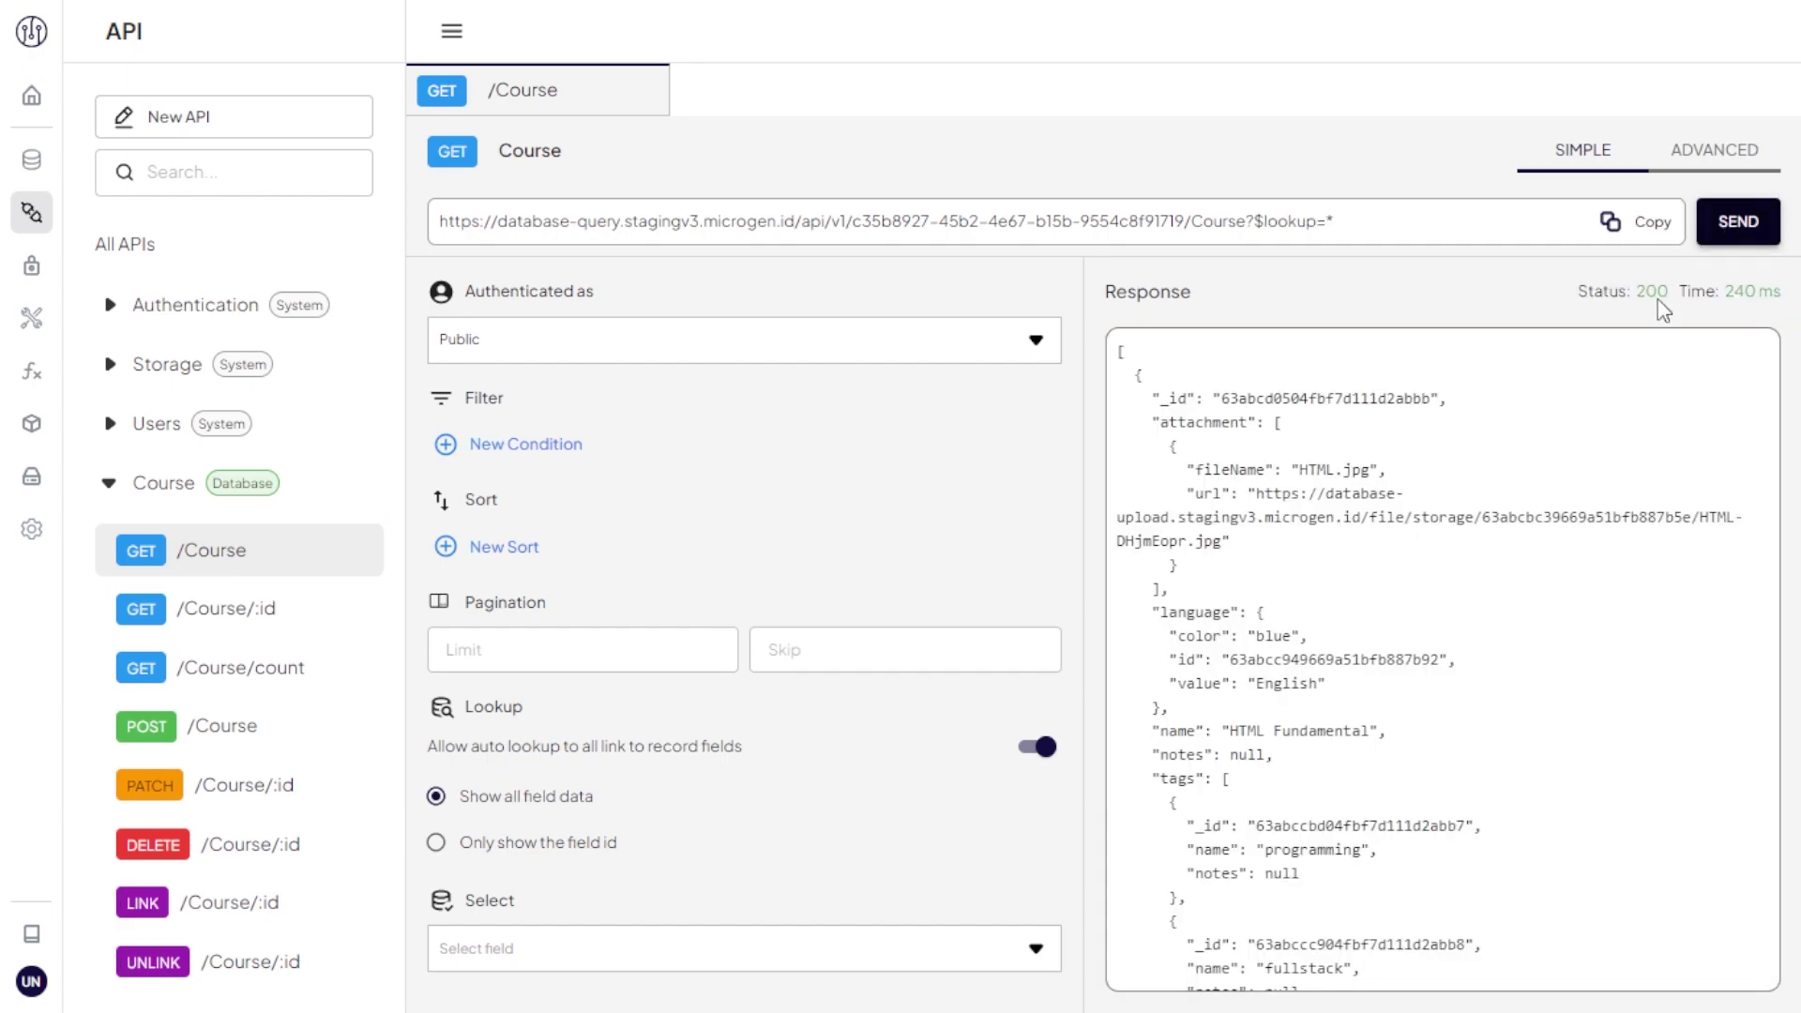
left_click_drag(1170, 710, 1155, 611)
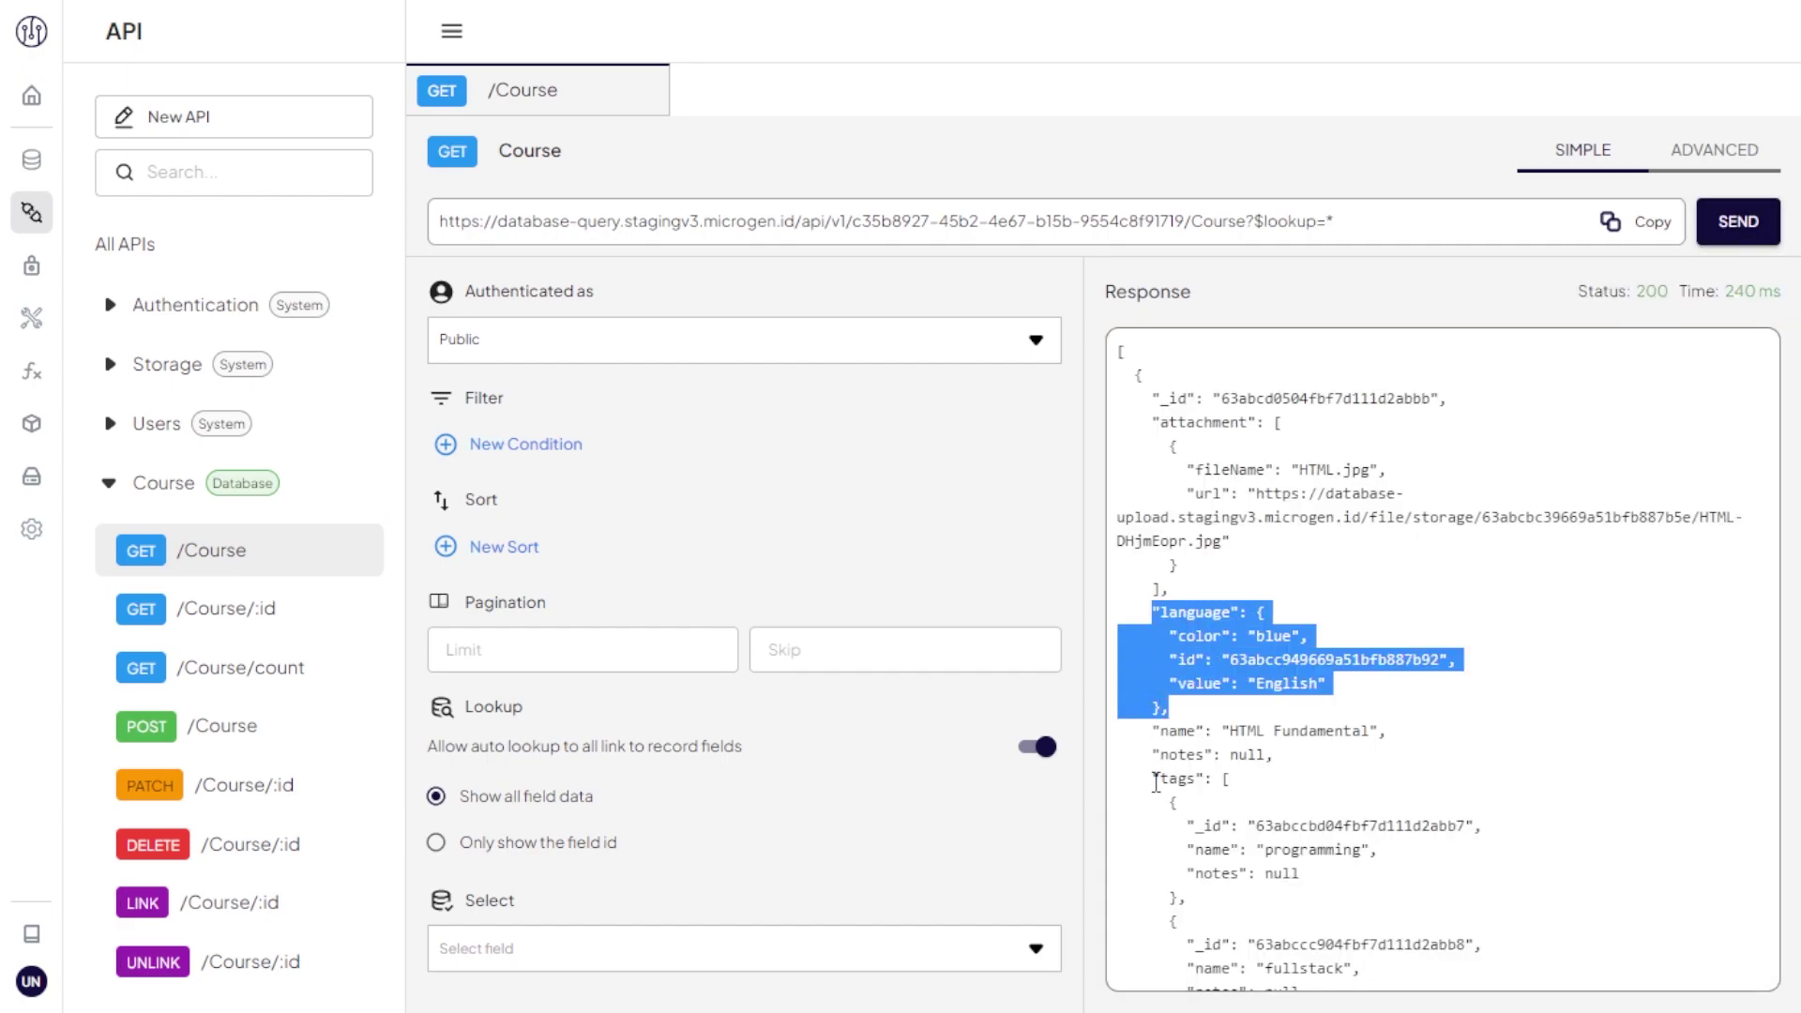
scroll(1156, 781, "down", 4)
left_click_drag(1156, 380, 1189, 647)
left_click(1189, 648)
scroll(1189, 638, "down", 5)
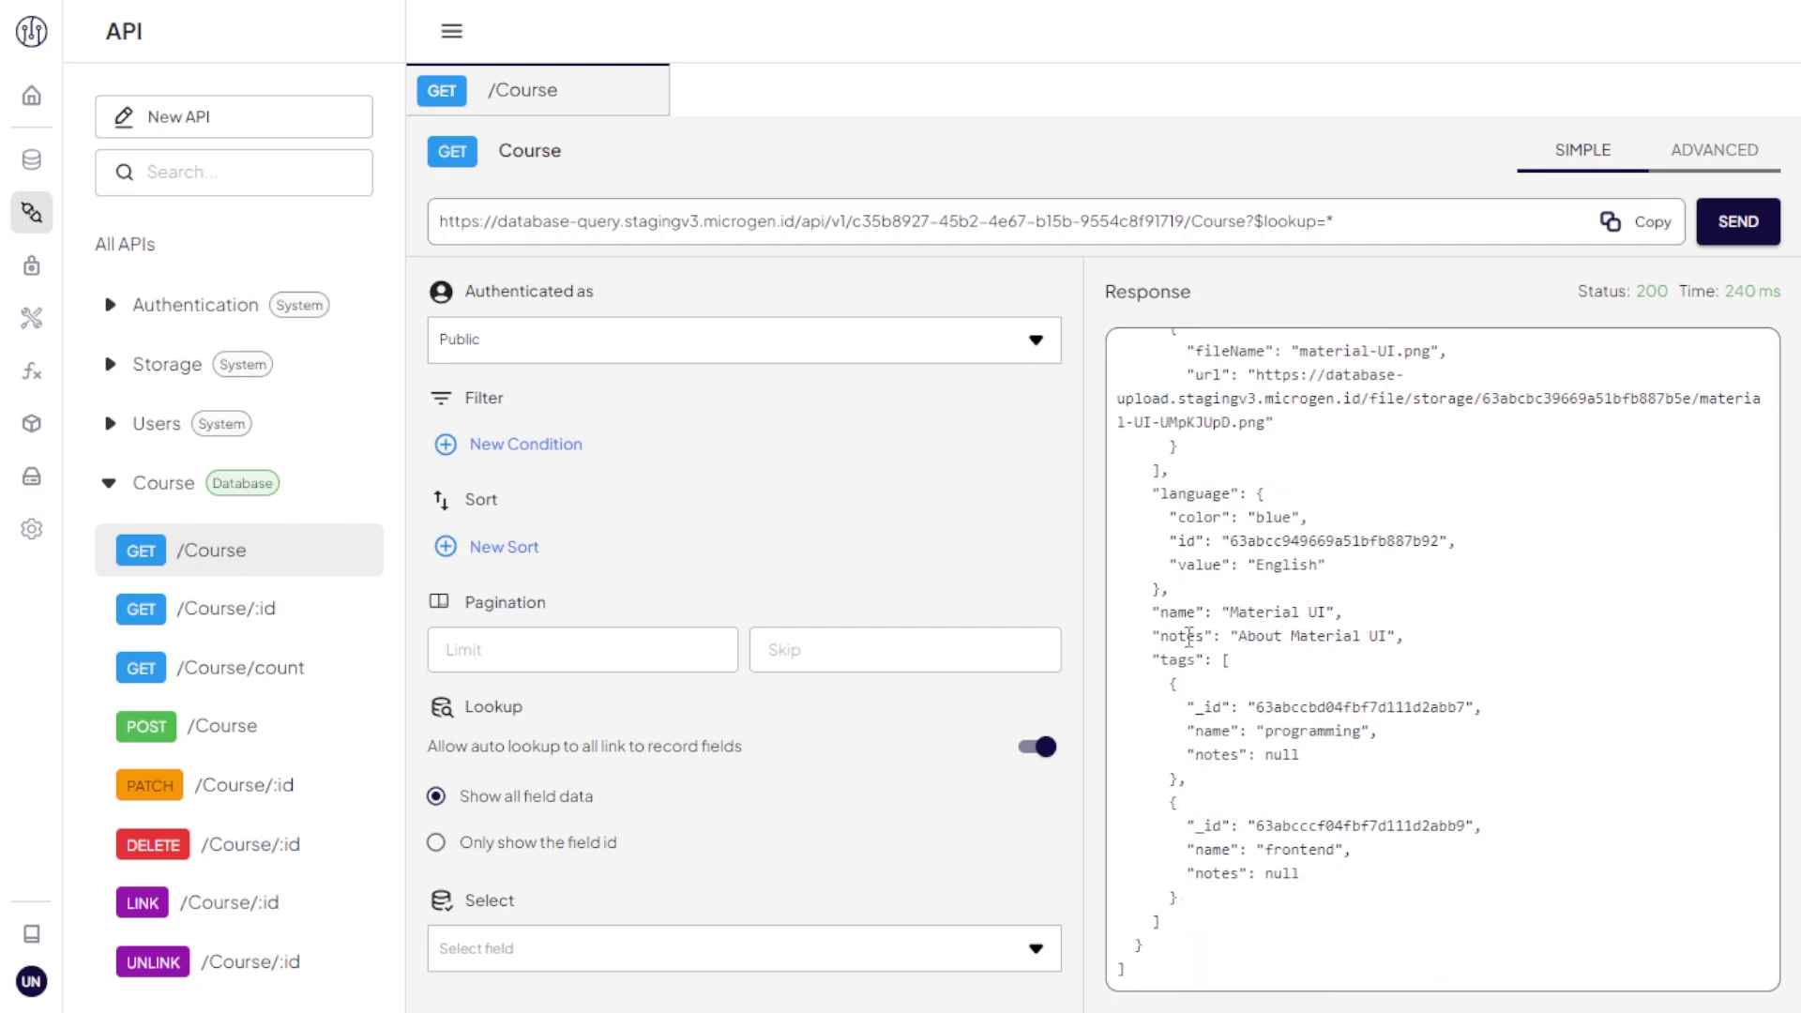
Step: View the copied GET /Course URL's JSON in a new browser tab, then close it
left_click(1620, 220)
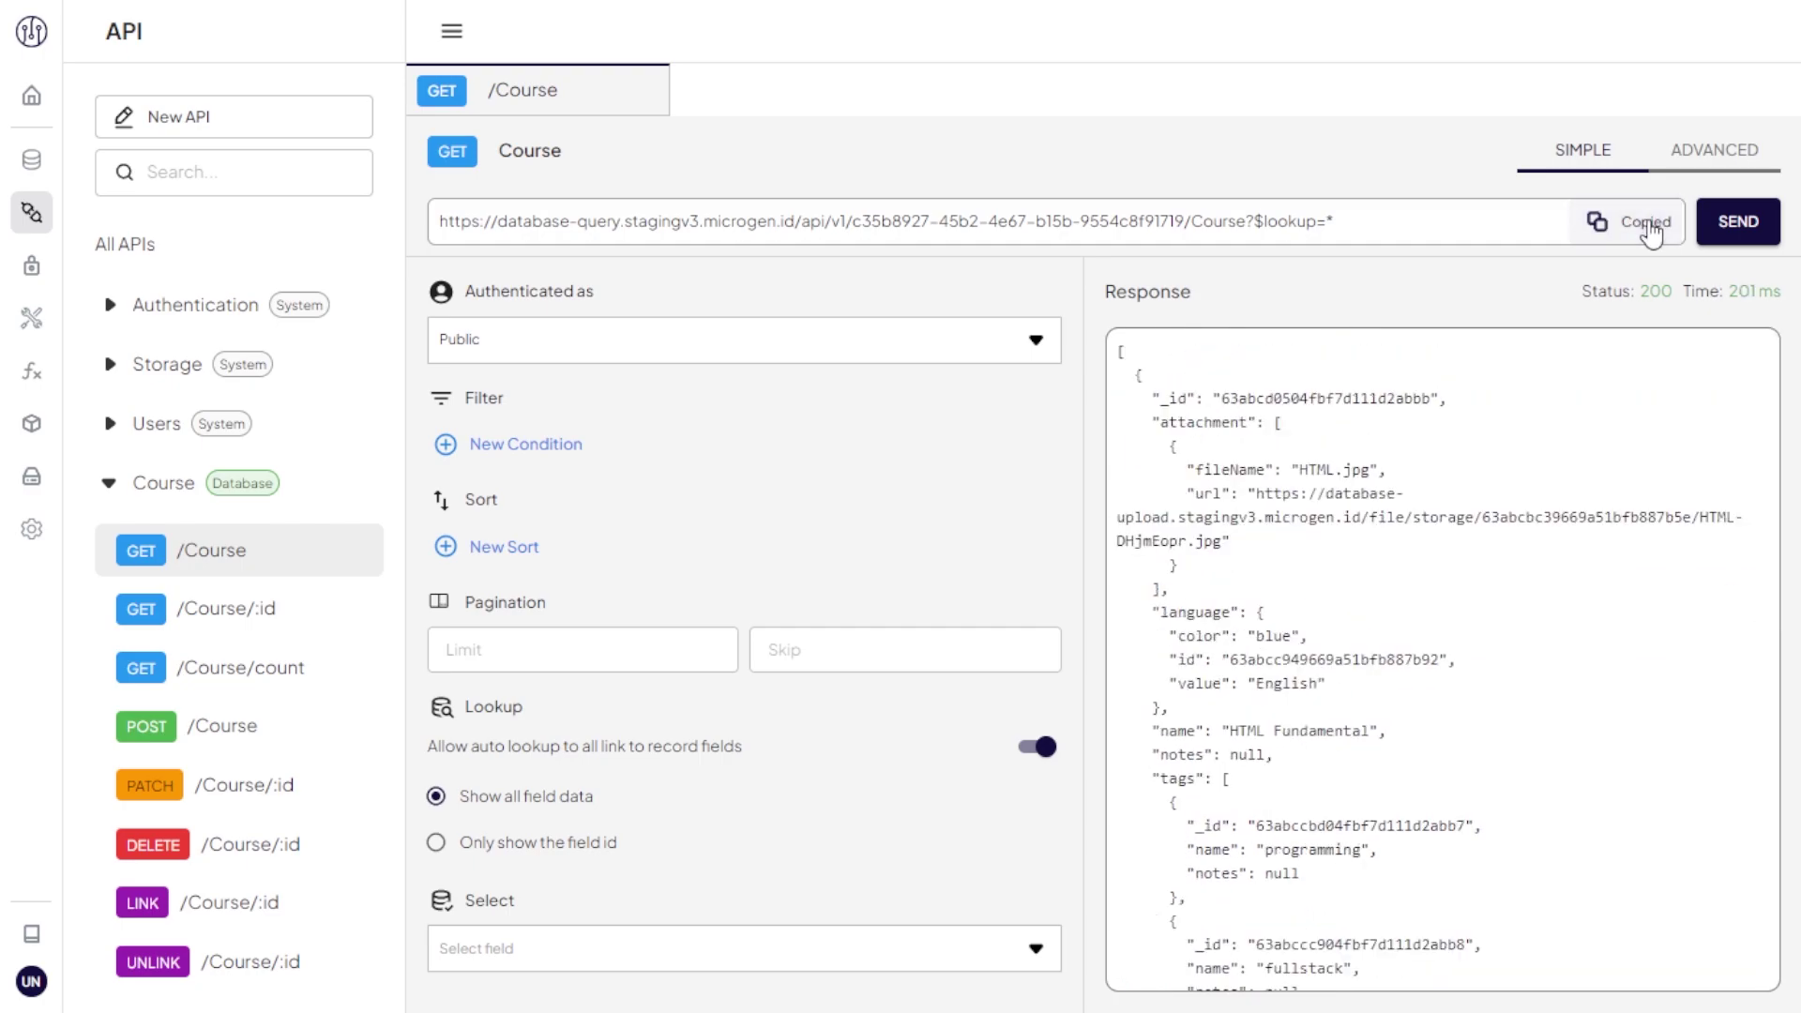
key("ctrl+t")
key("ctrl+v")
key("Return")
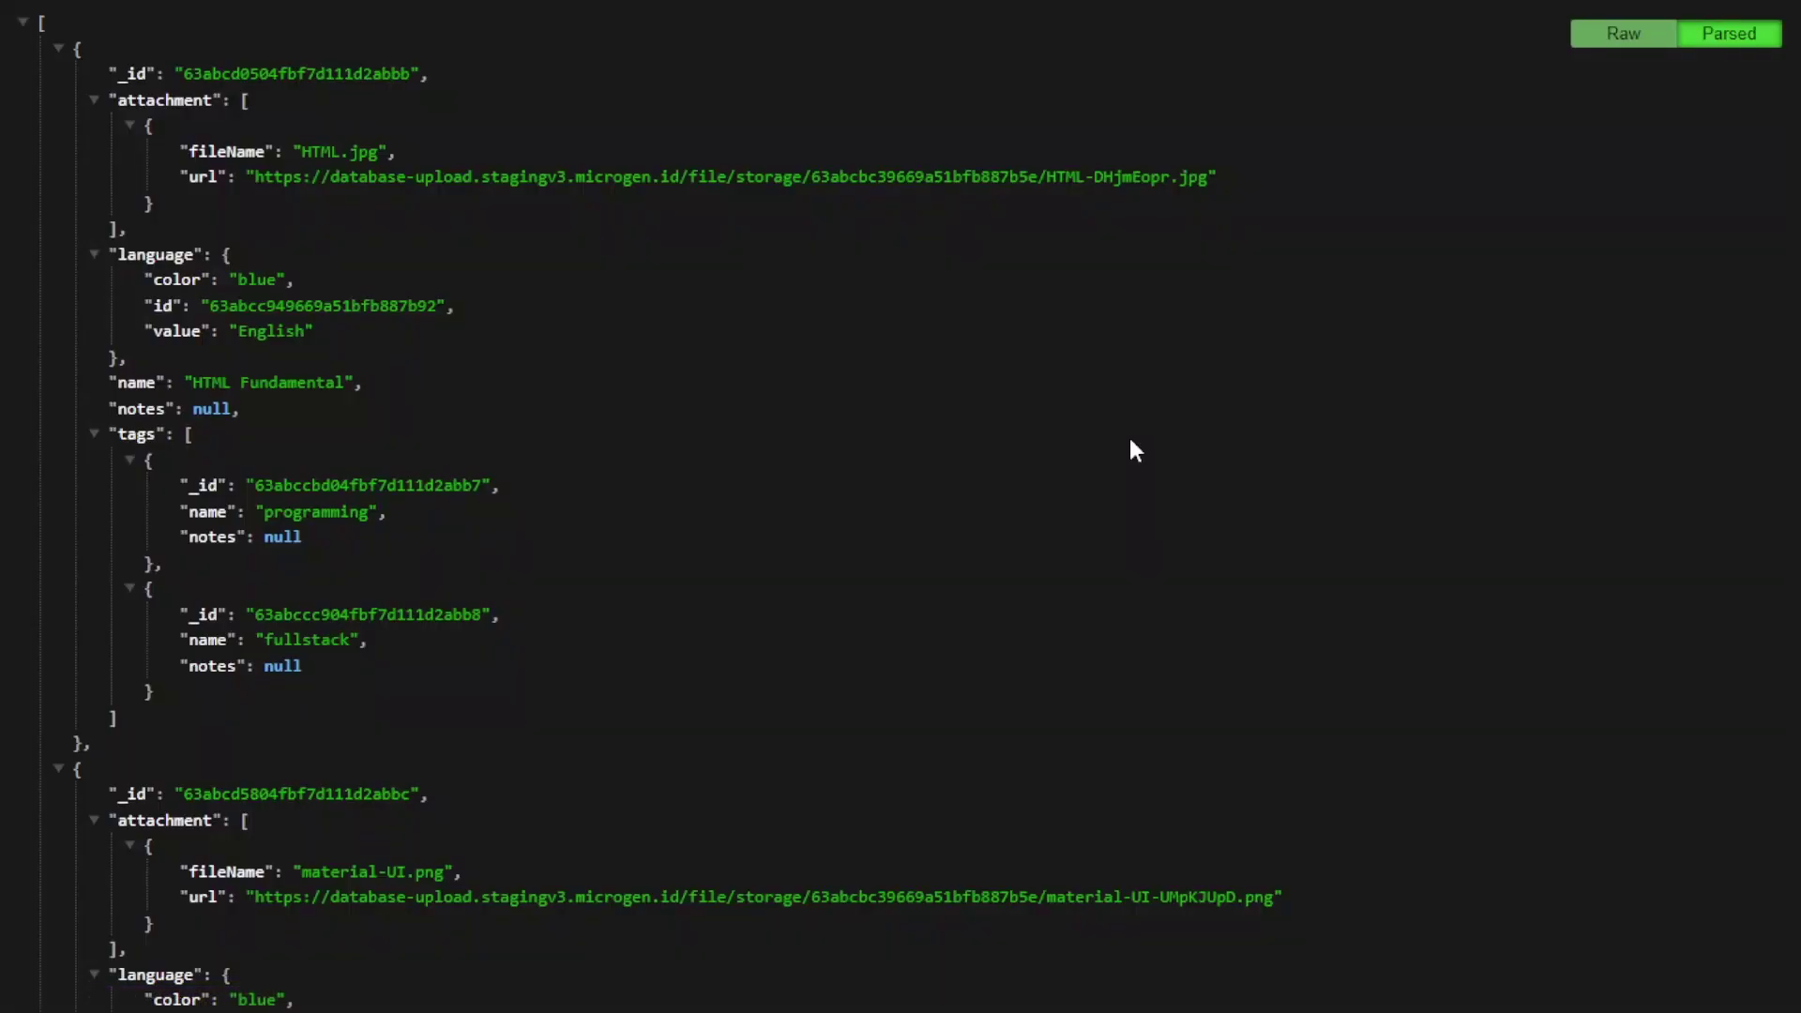
key("ctrl+w")
Step: Send POST /Course as a public user and note the 401 unauthorized response
left_click(249, 724)
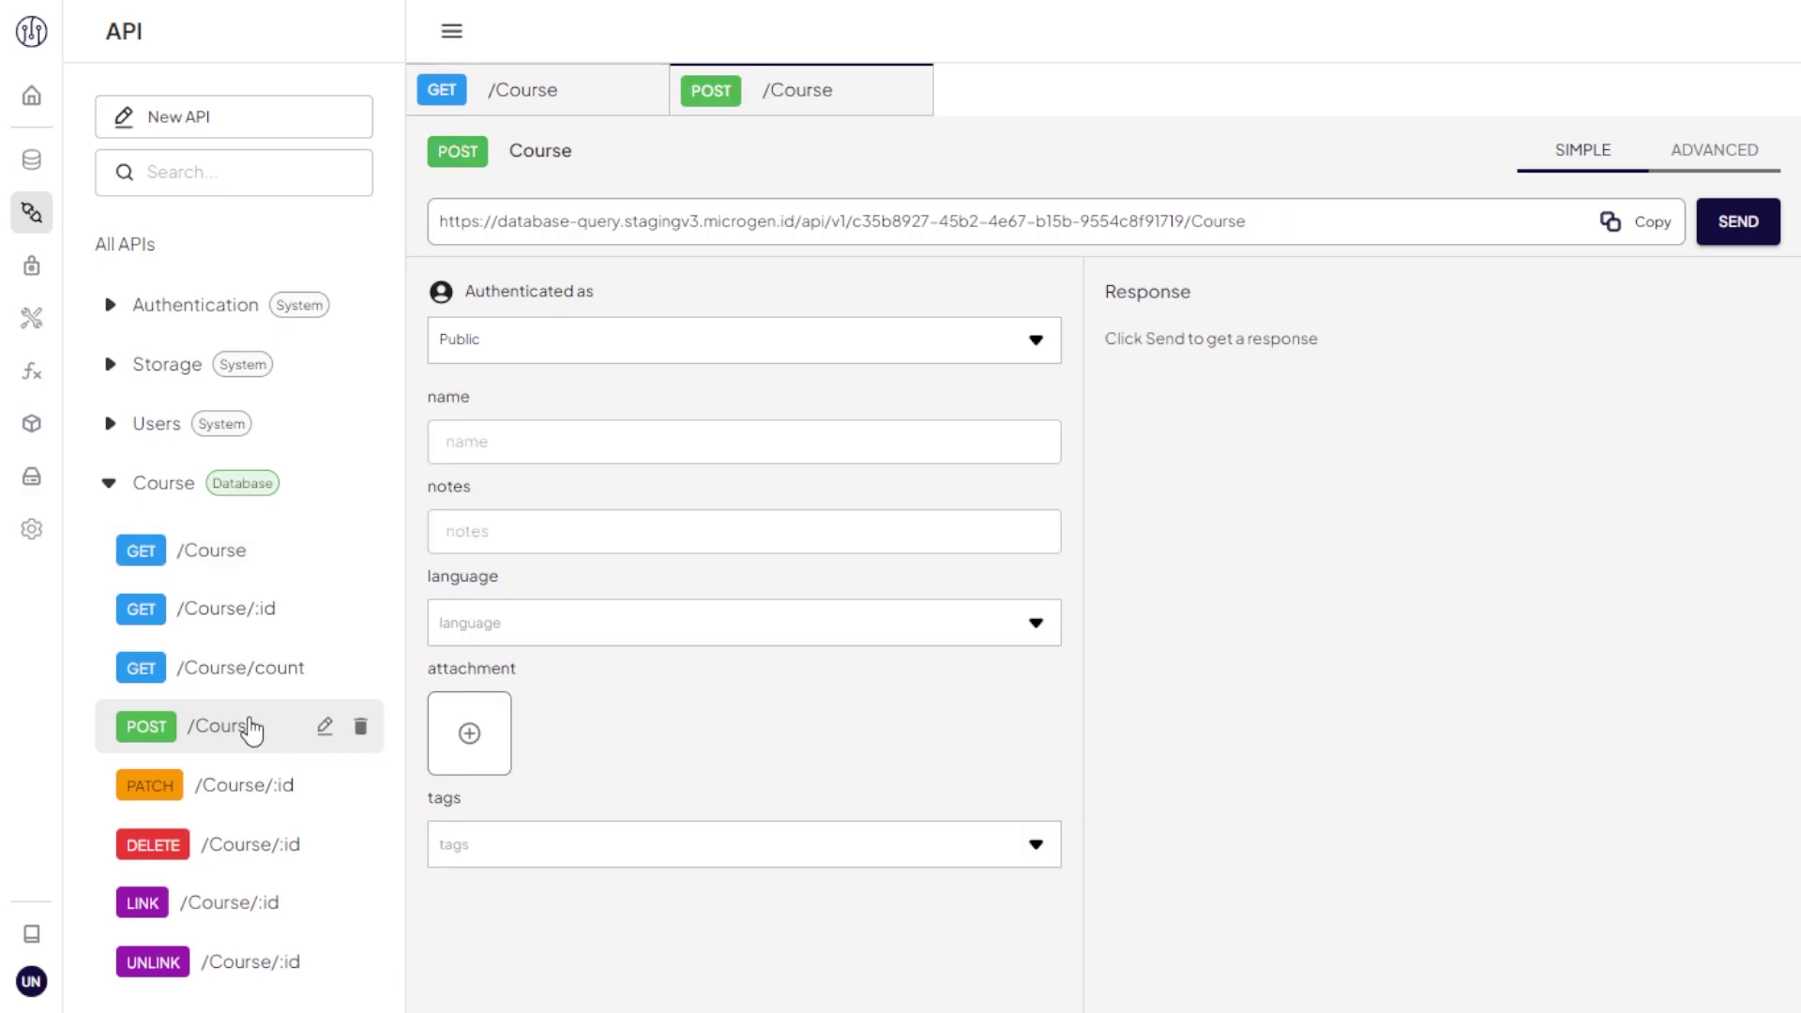
left_click(1731, 221)
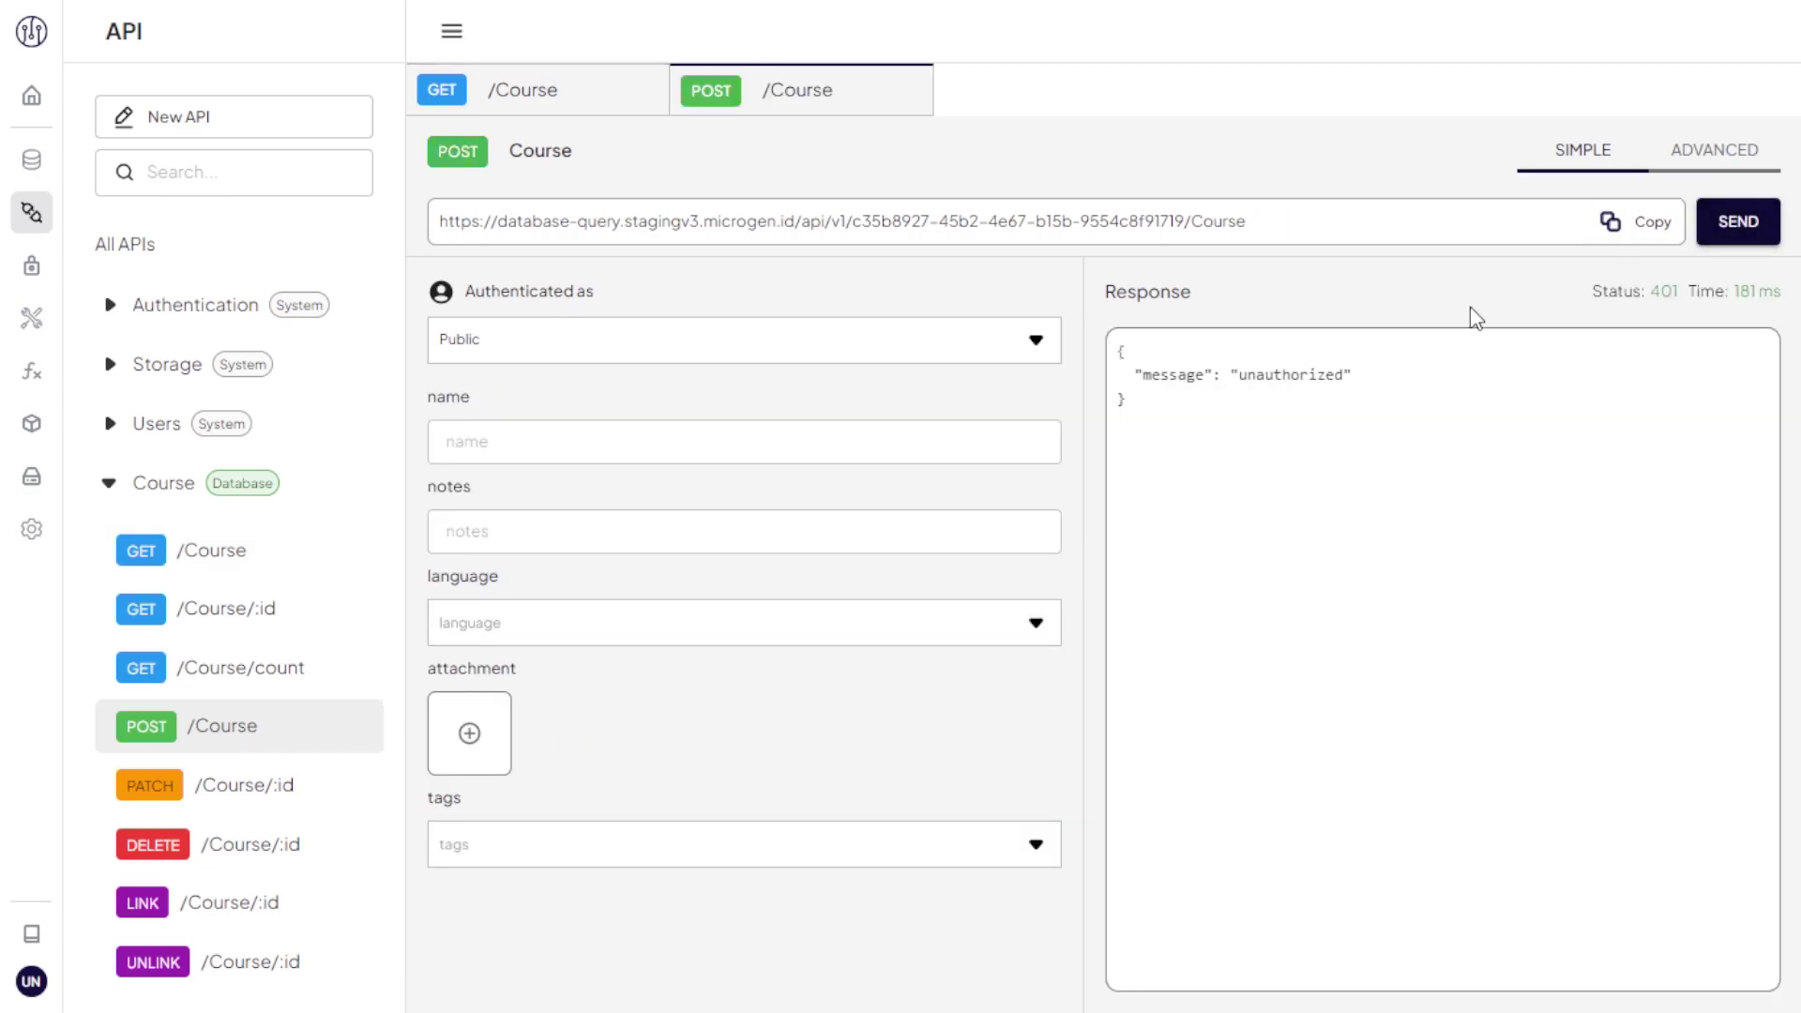
double_click(1293, 375)
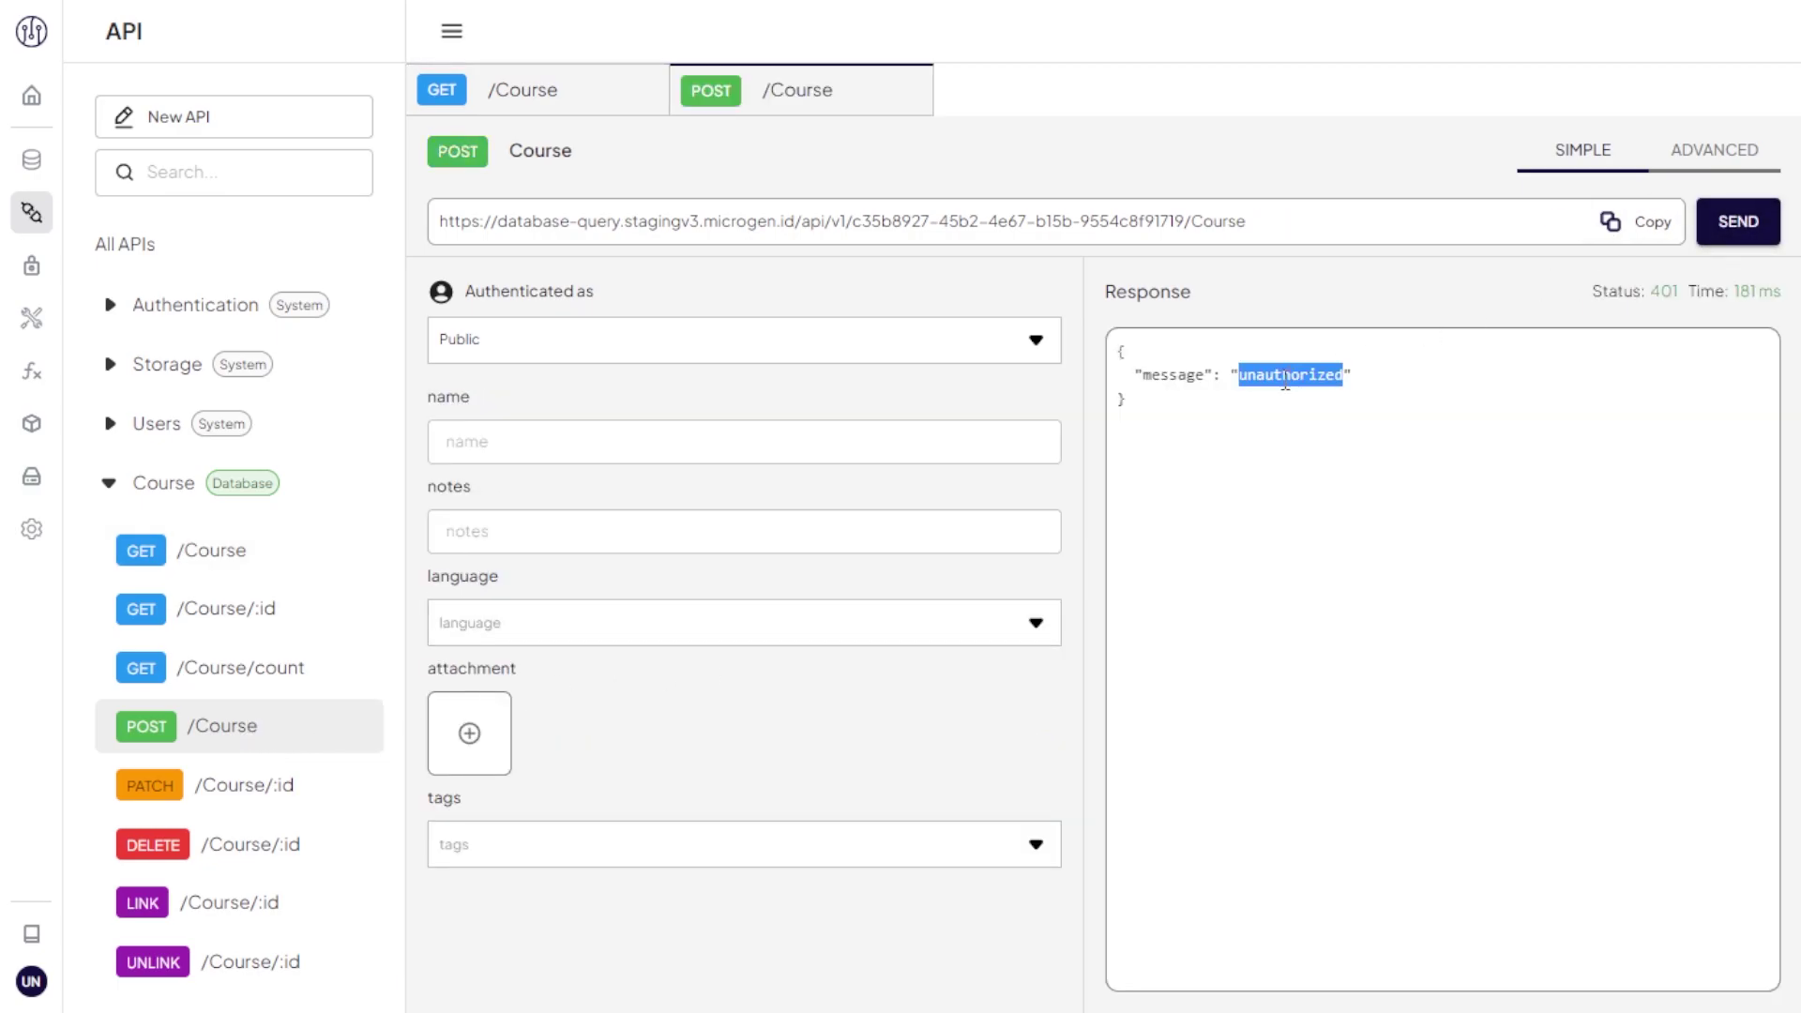
Step: Toggle POST and PATCH off again so Course's Public role keeps GET only, then show Authentication endpoints
left_click(34, 269)
left_click(150, 506)
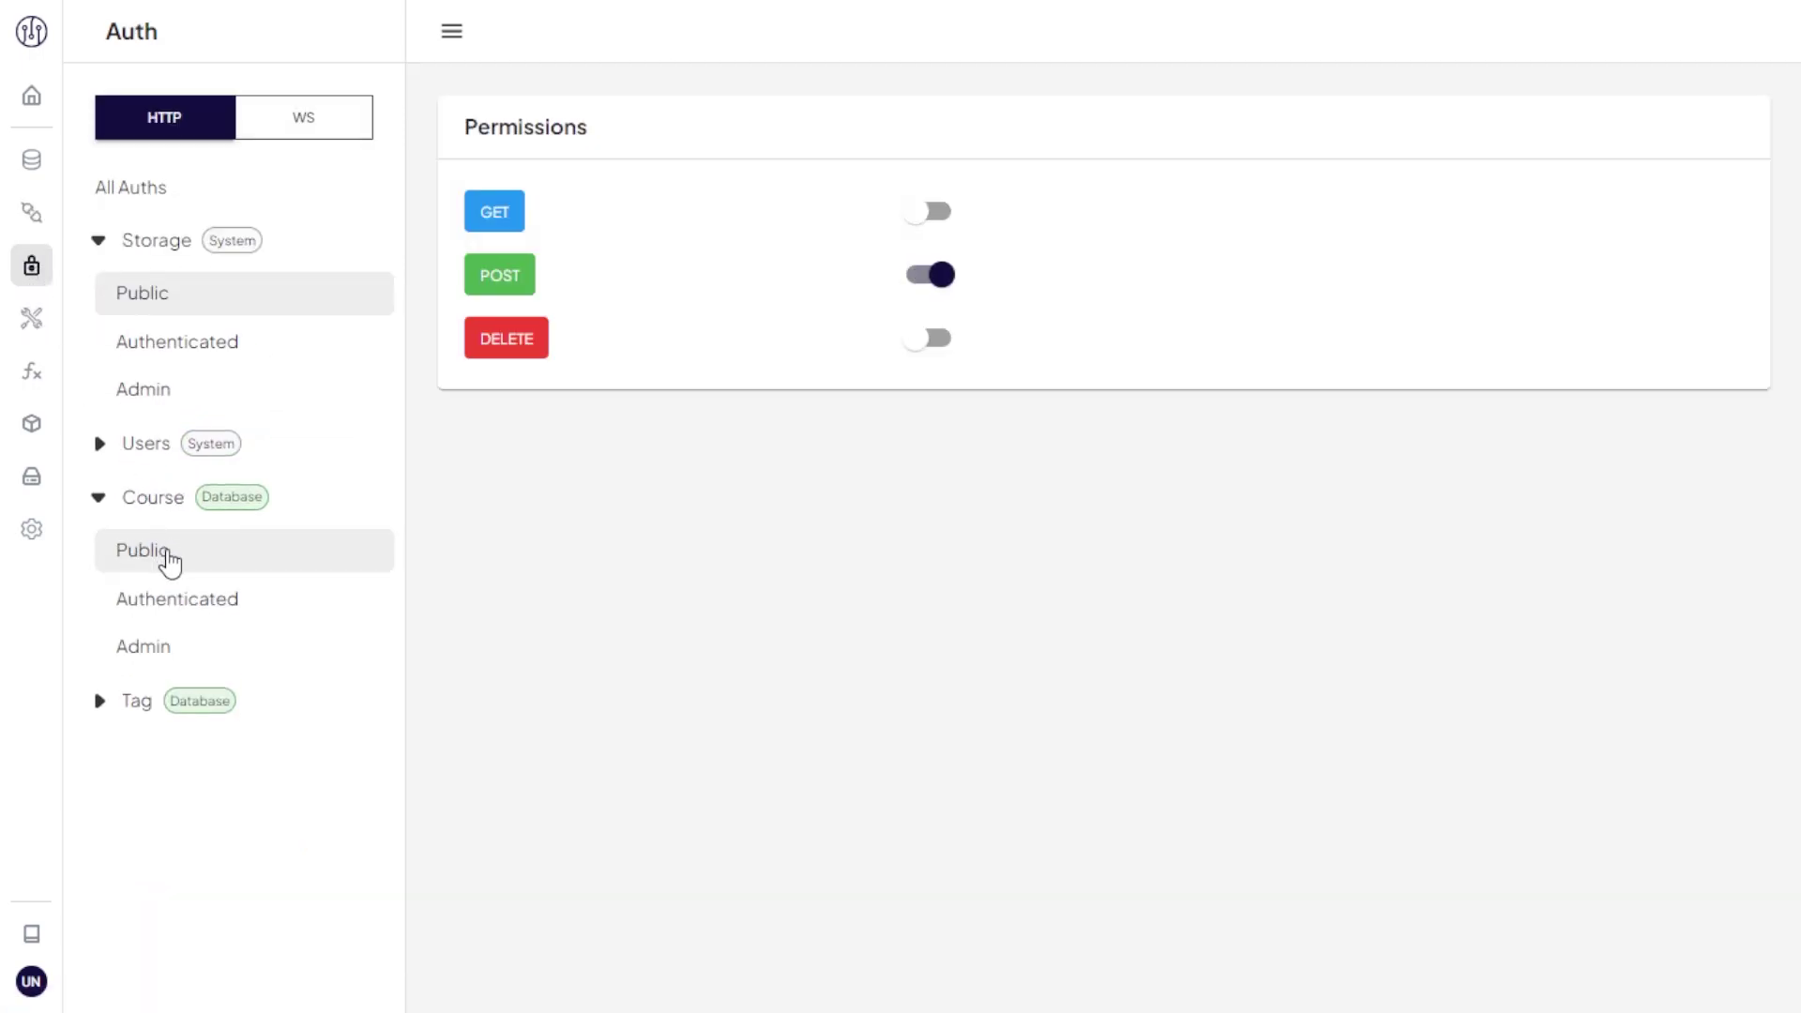
left_click(169, 556)
left_click(930, 357)
left_click(934, 421)
left_click(947, 418)
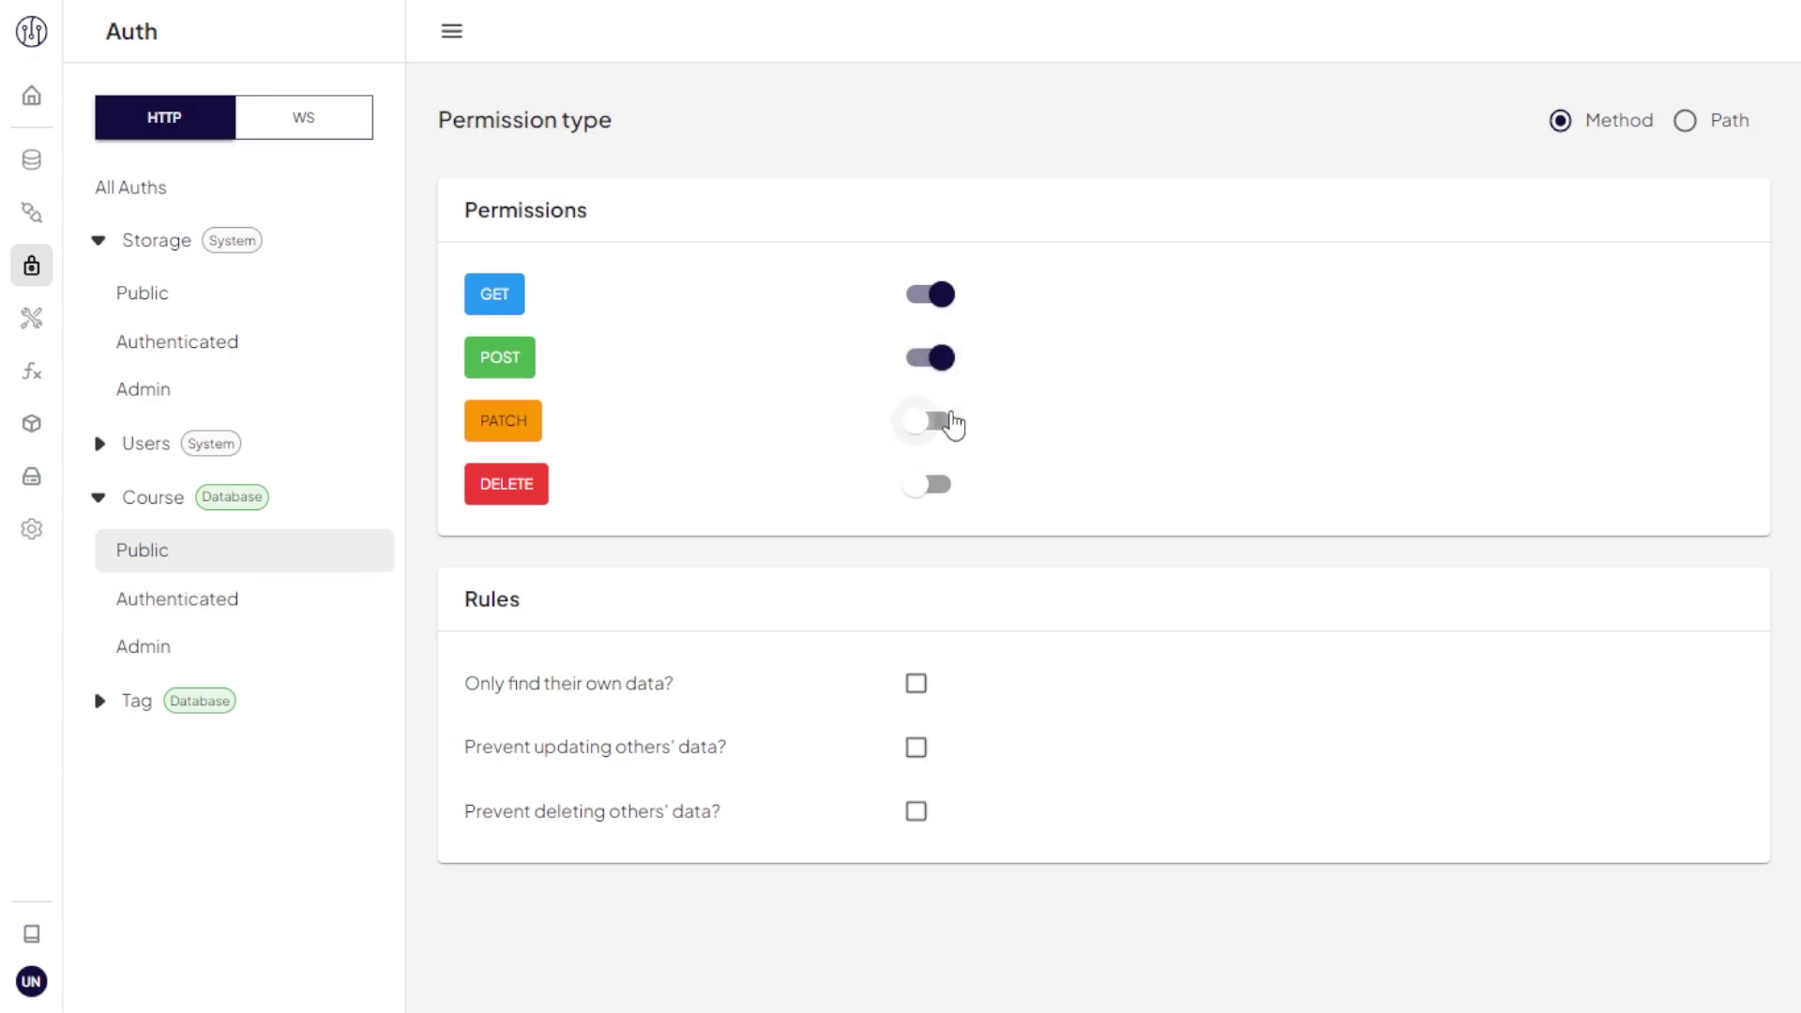
left_click(950, 361)
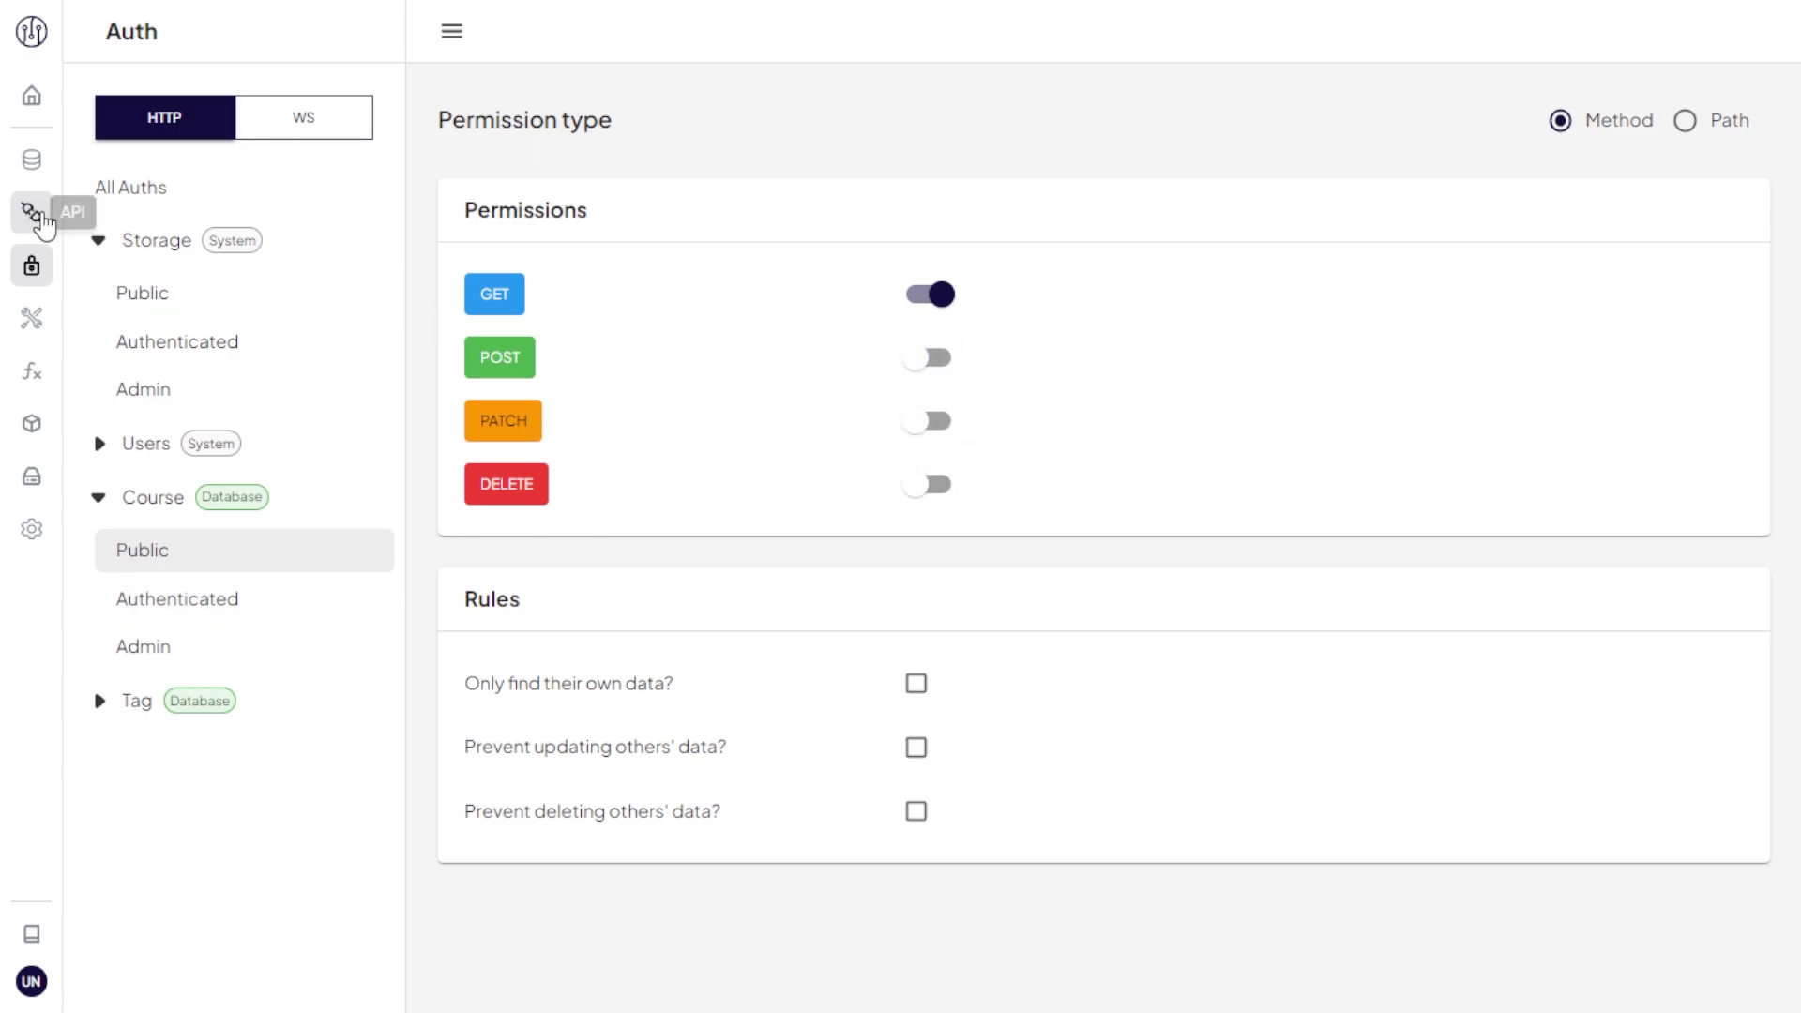
left_click(34, 212)
left_click(156, 319)
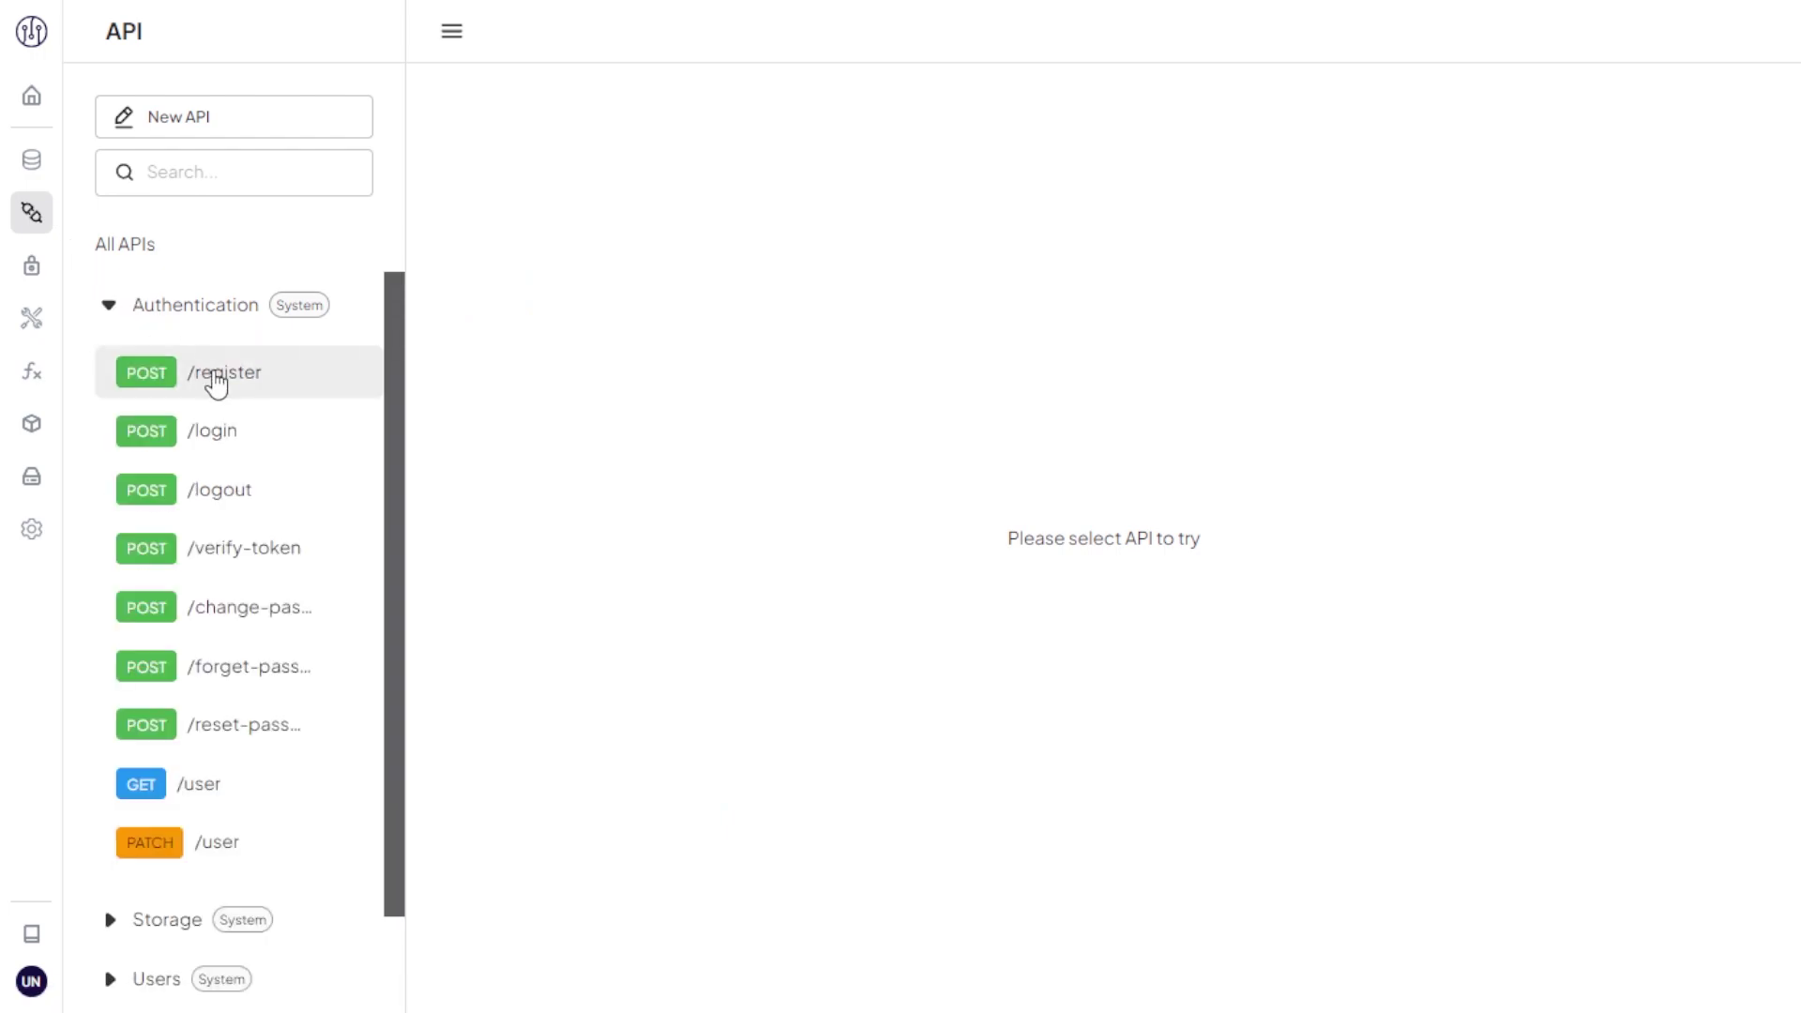
Step: Register a new user via /register with first name, last name, e-mail and password
left_click(212, 373)
left_click(579, 483)
type("Demo")
left_click(594, 568)
type("Microgen")
left_click(615, 652)
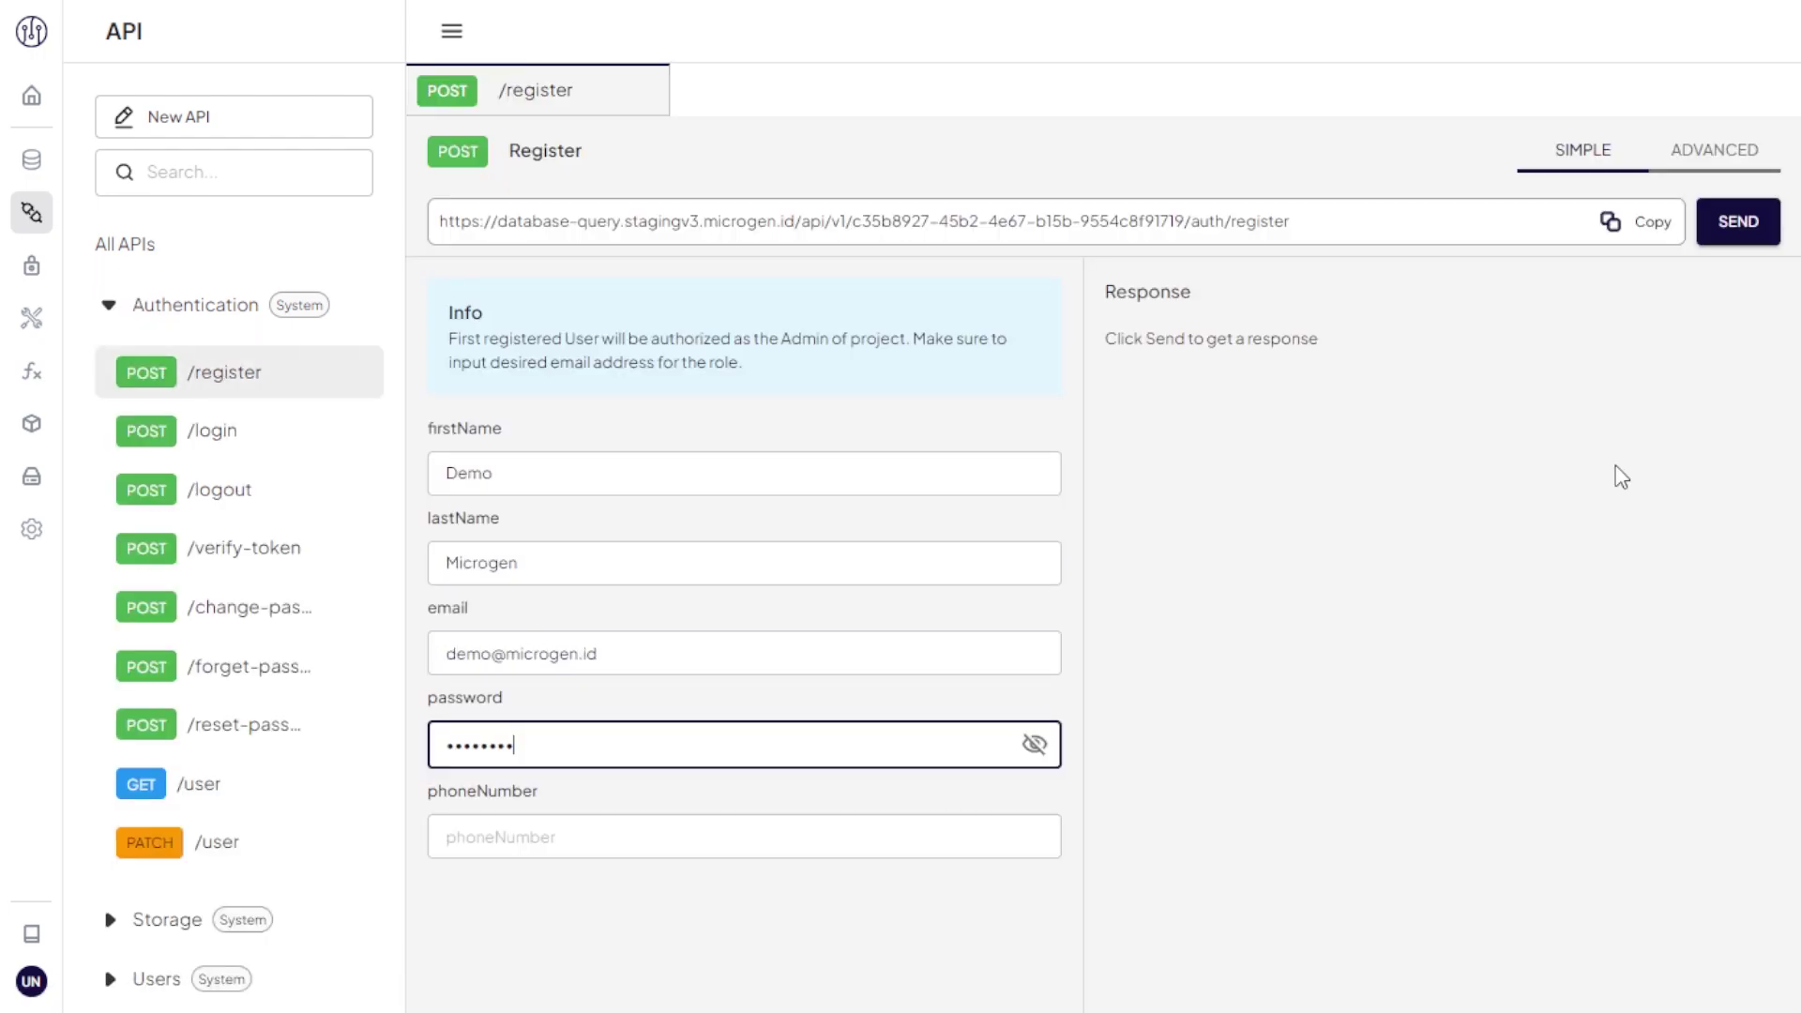
left_click(657, 744)
type("password")
left_click(1728, 222)
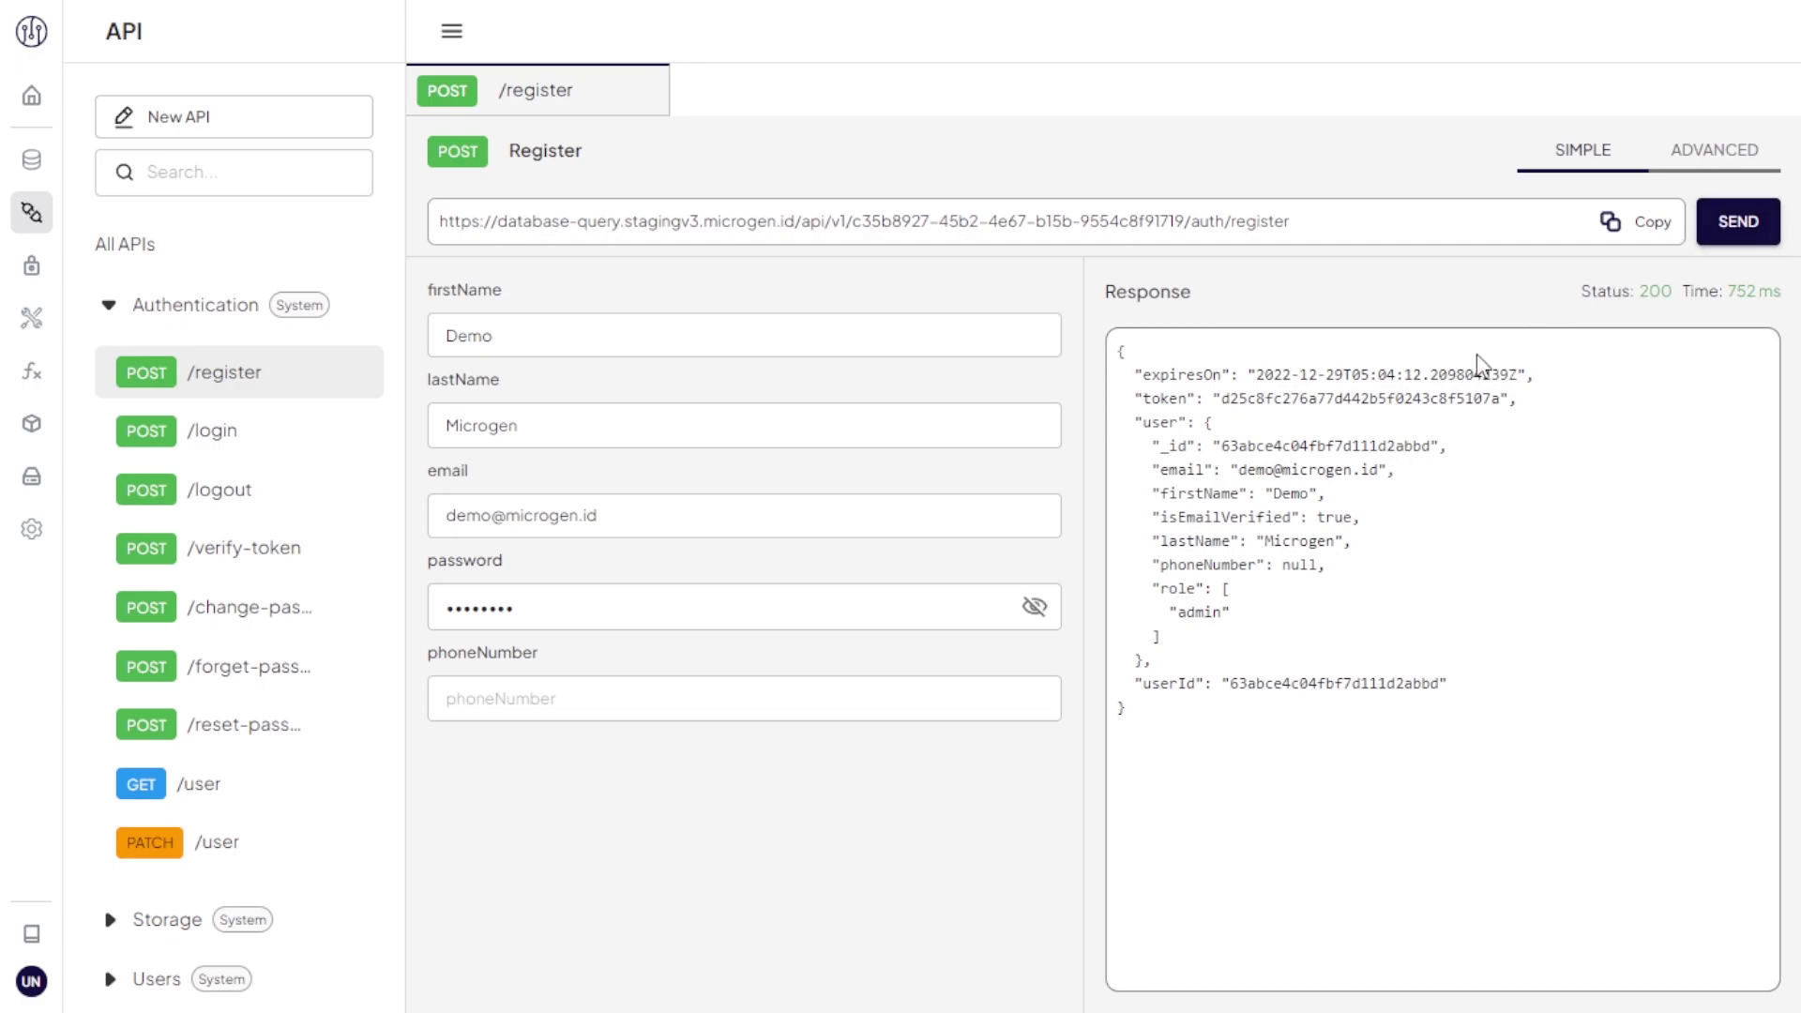
triple_click(1417, 397)
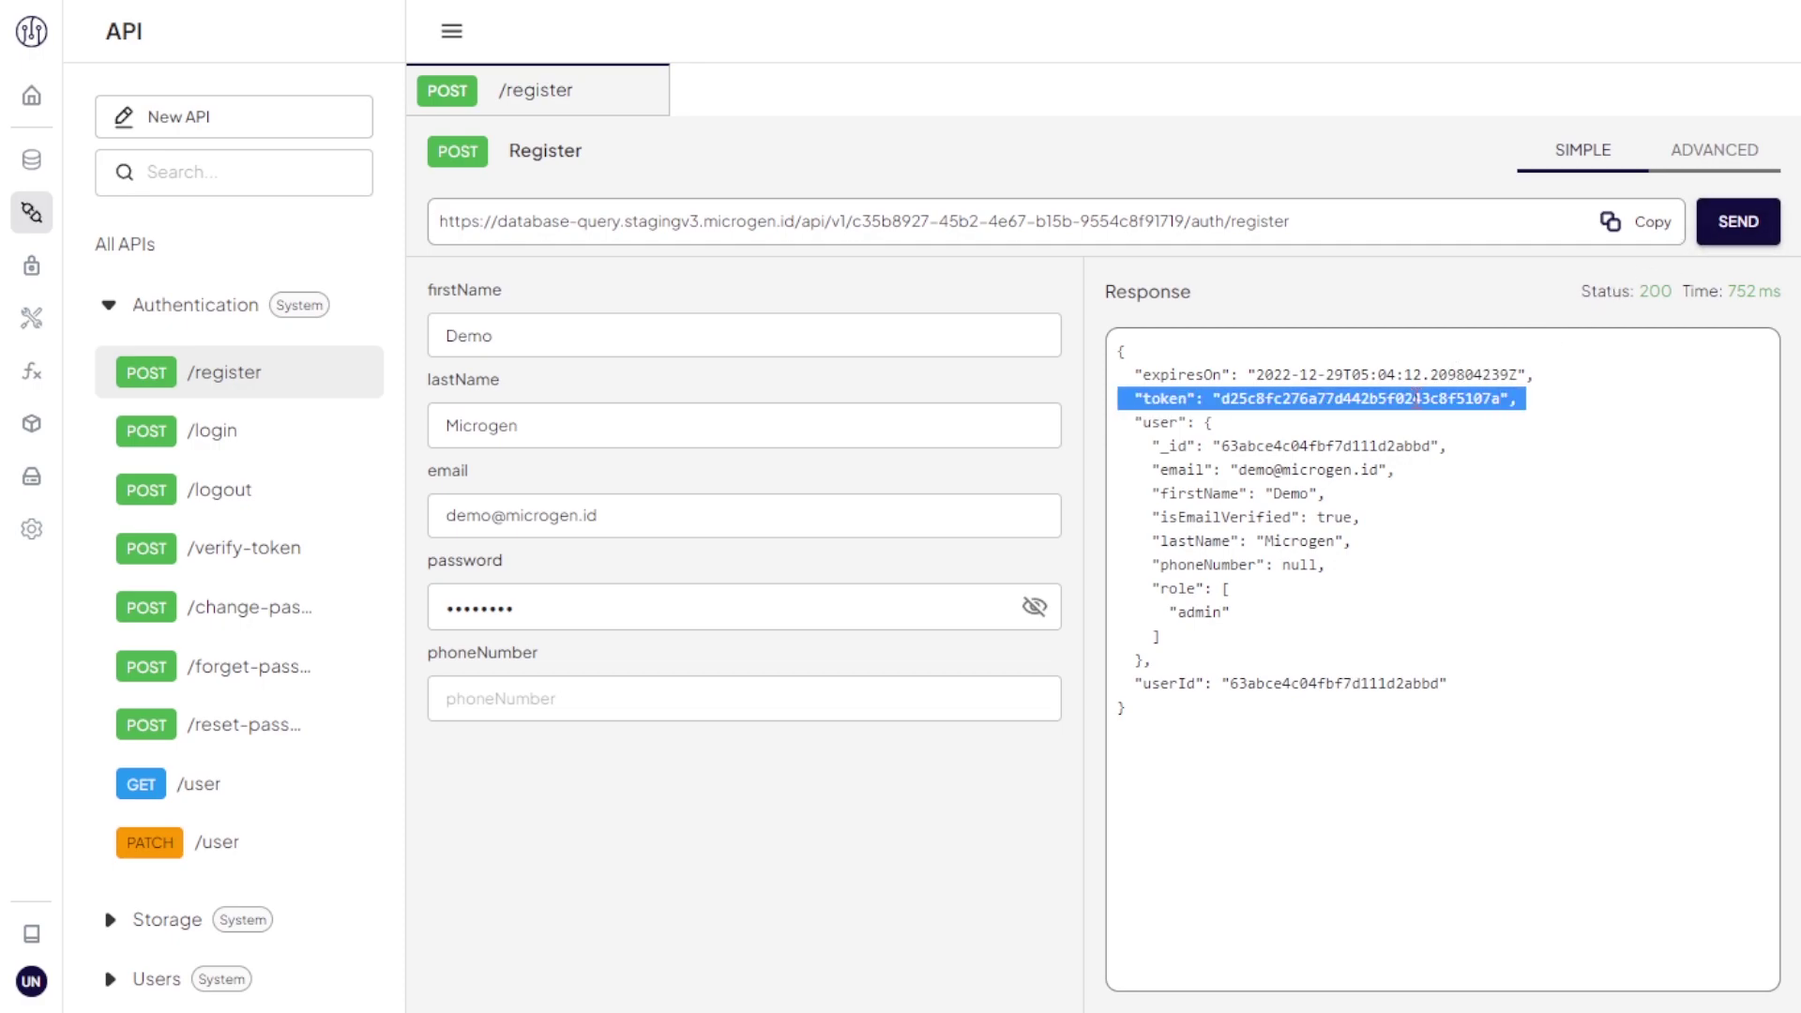
scroll(309, 702, "down", 2)
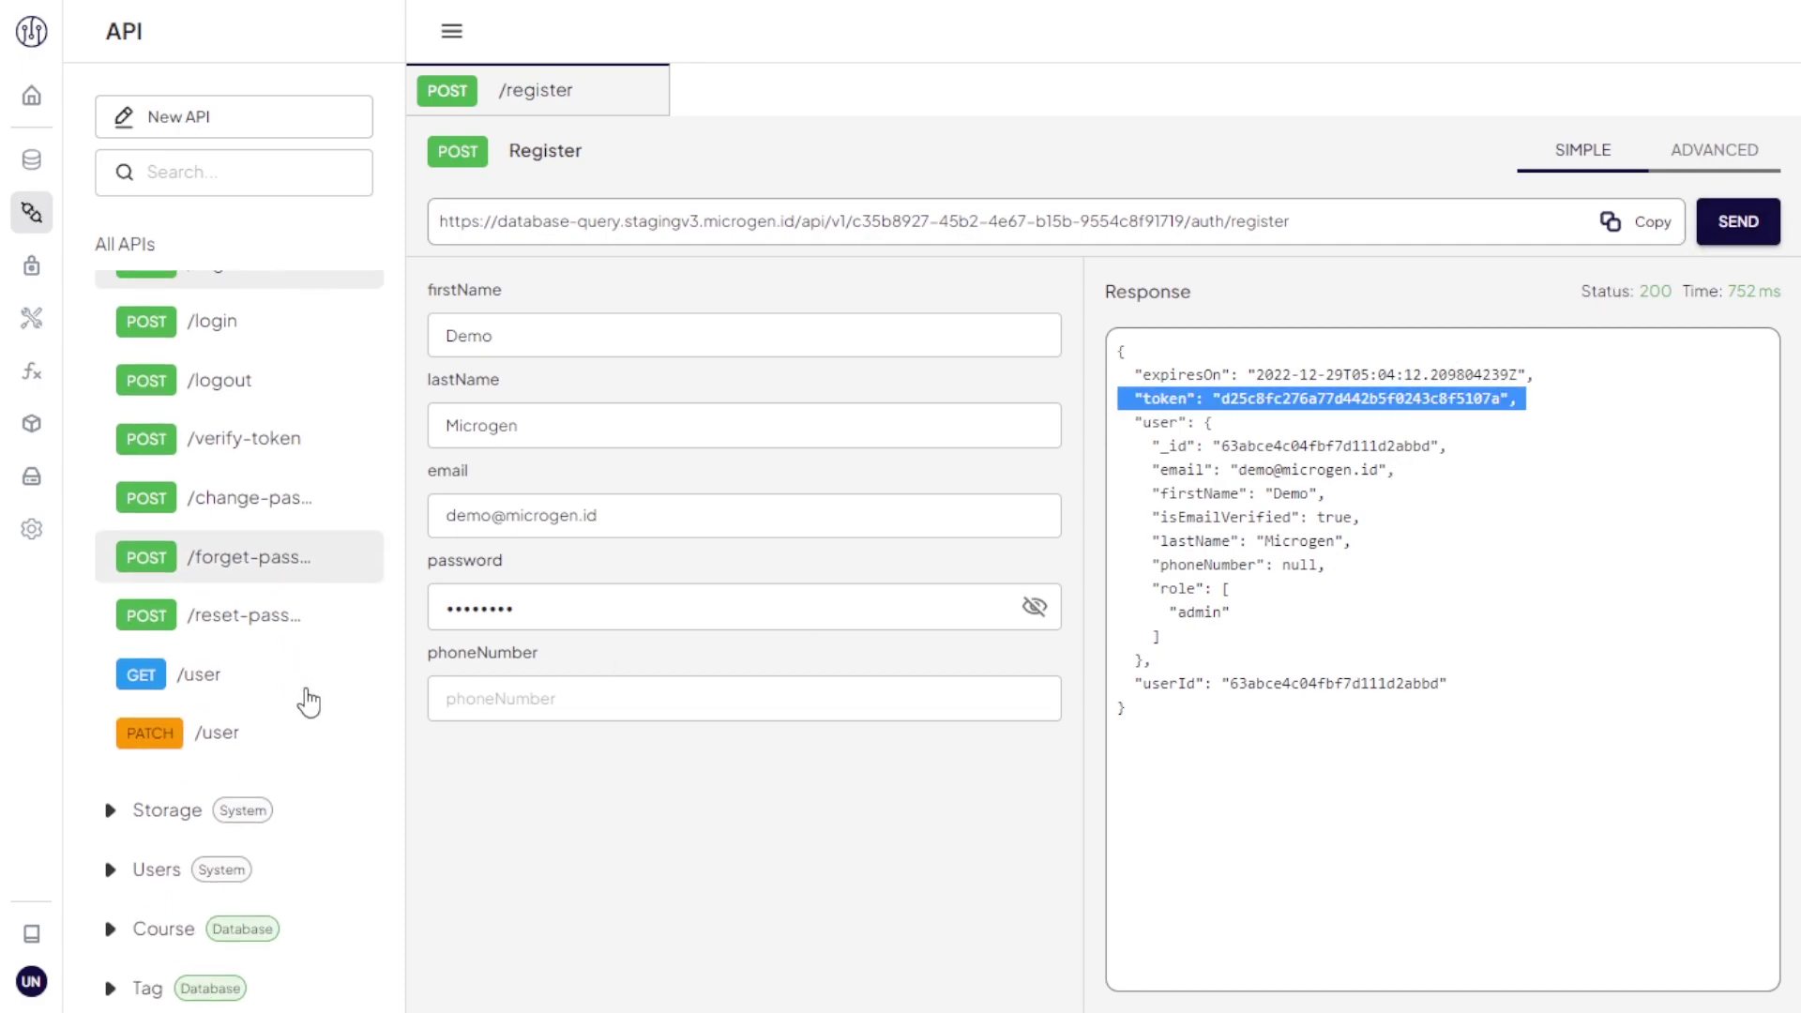
Step: Create course 'What is no-code platform?' via POST /Course as the new user, then open Builder
left_click(301, 938)
scroll(301, 948, "down", 5)
left_click(291, 692)
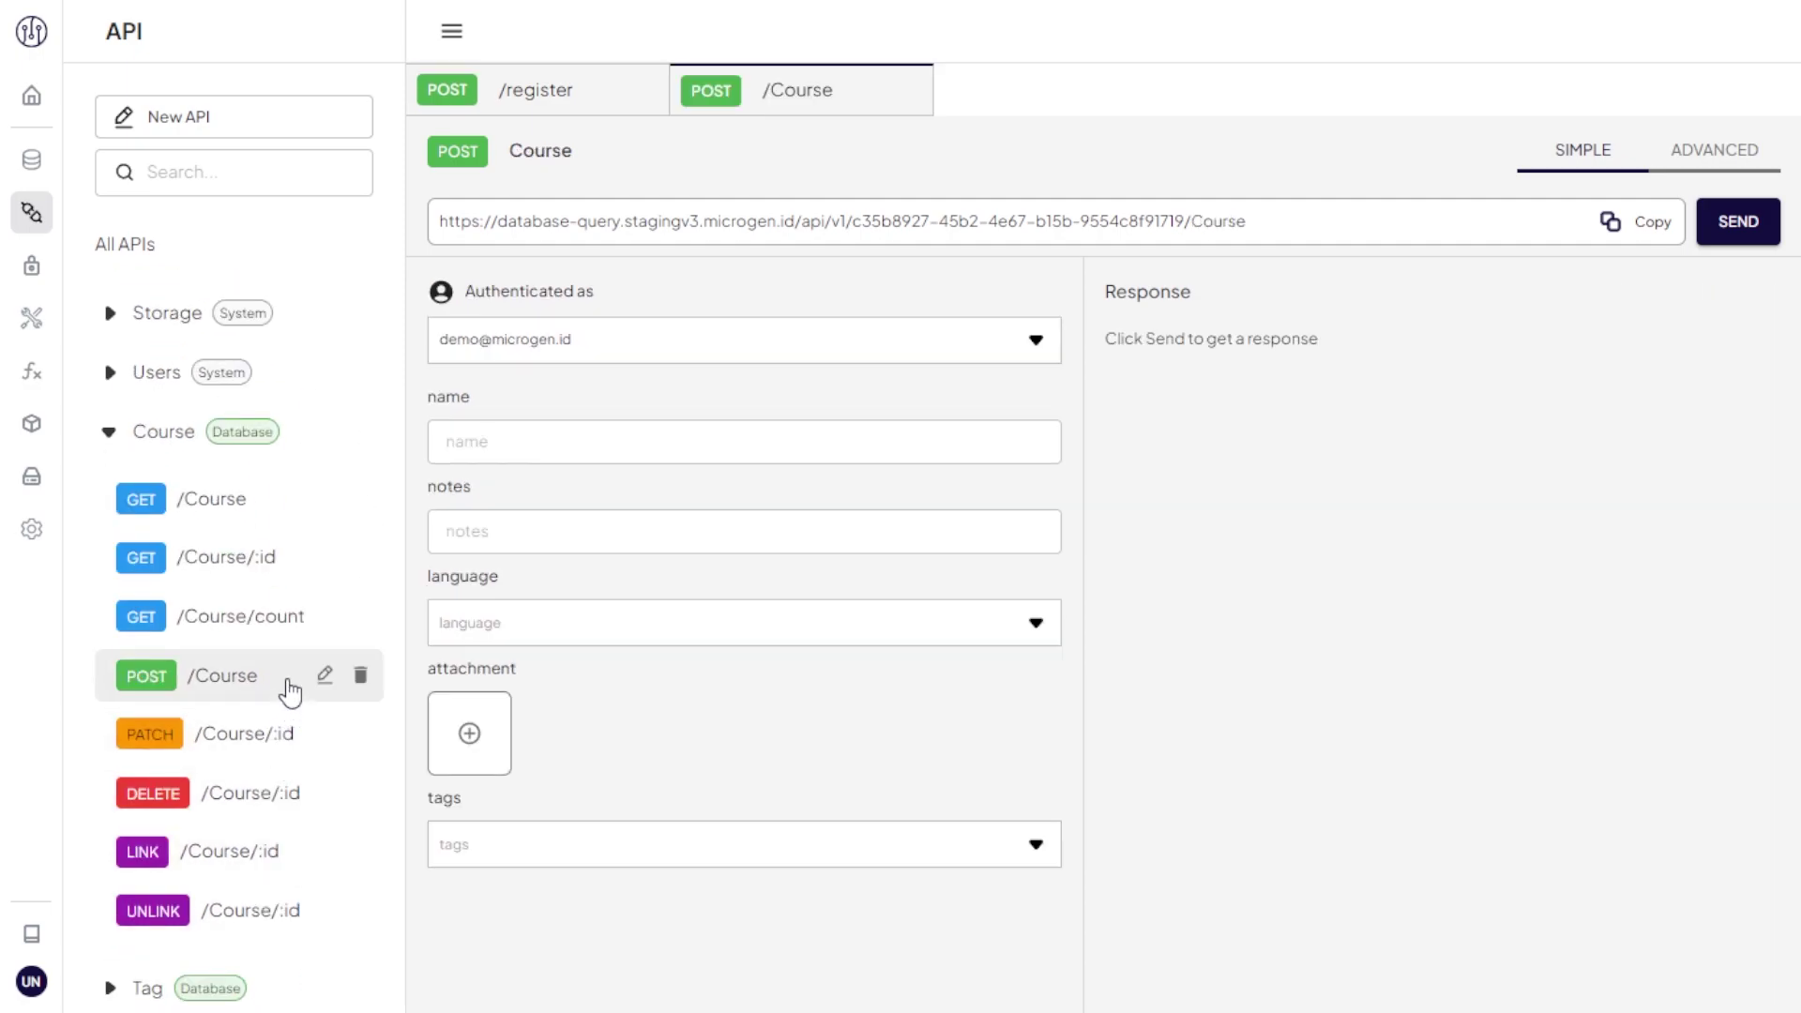
left_click(724, 351)
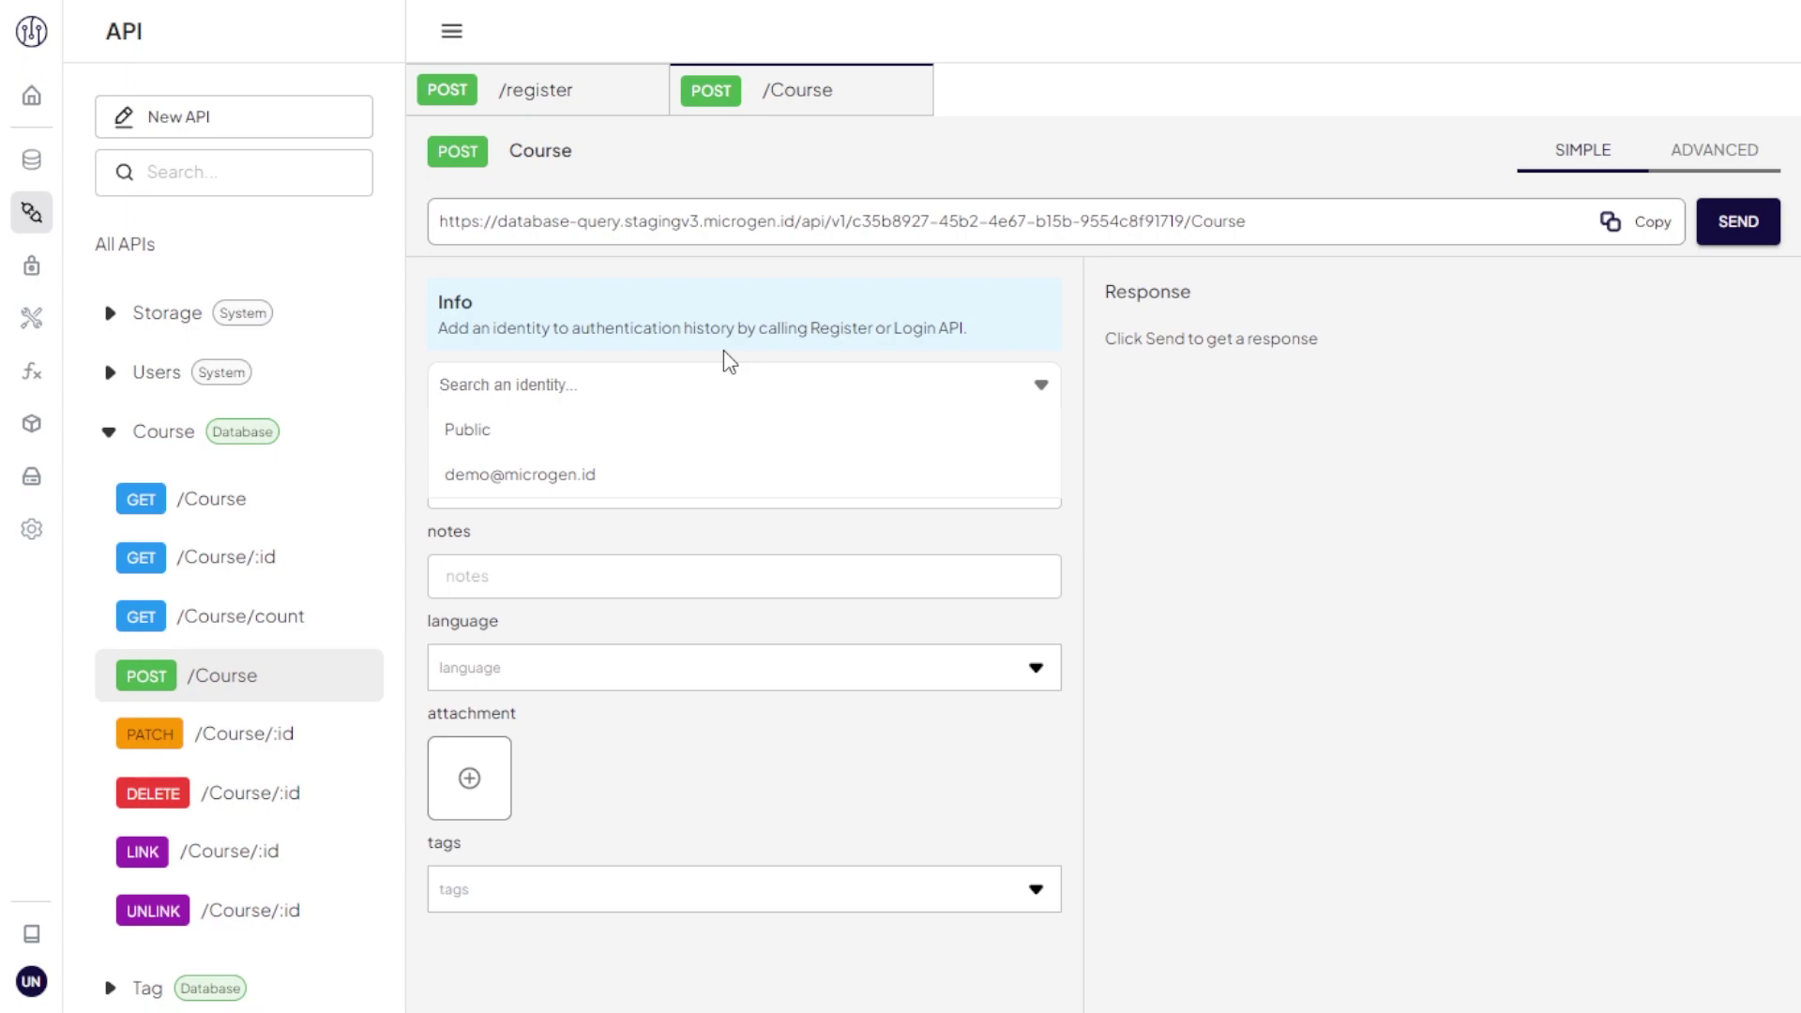
left_click(726, 473)
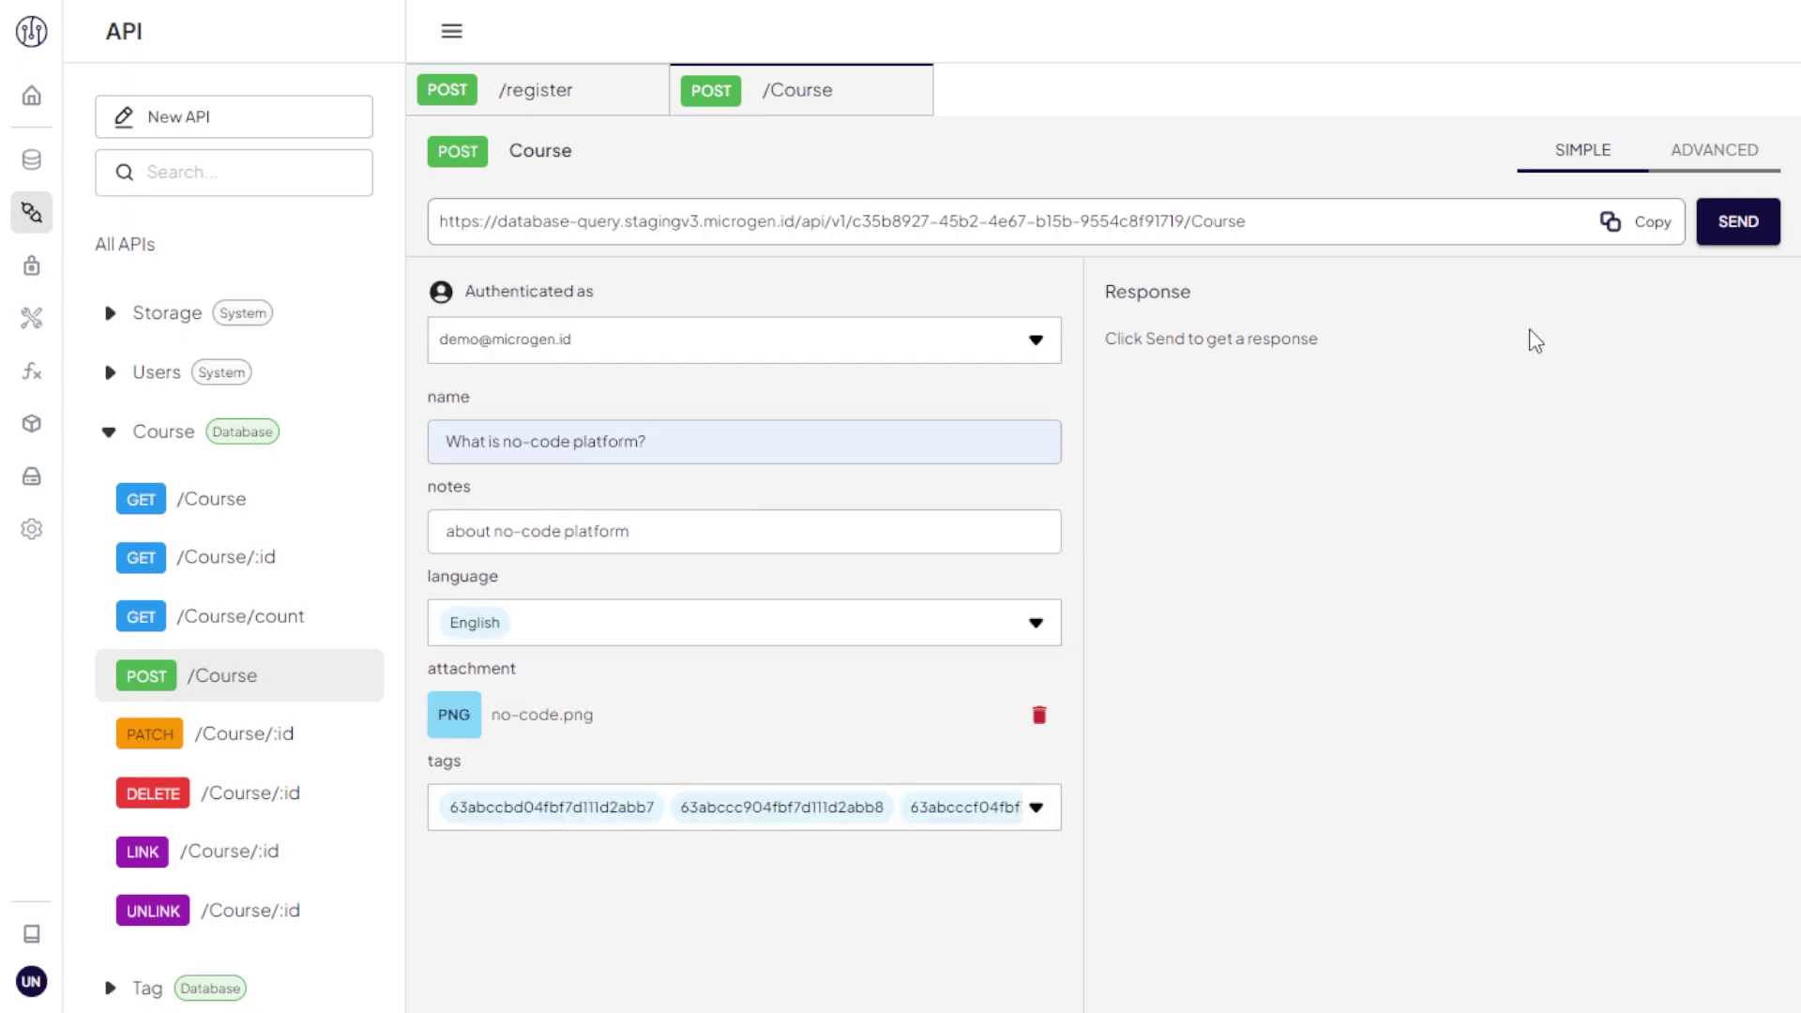
left_click(1710, 222)
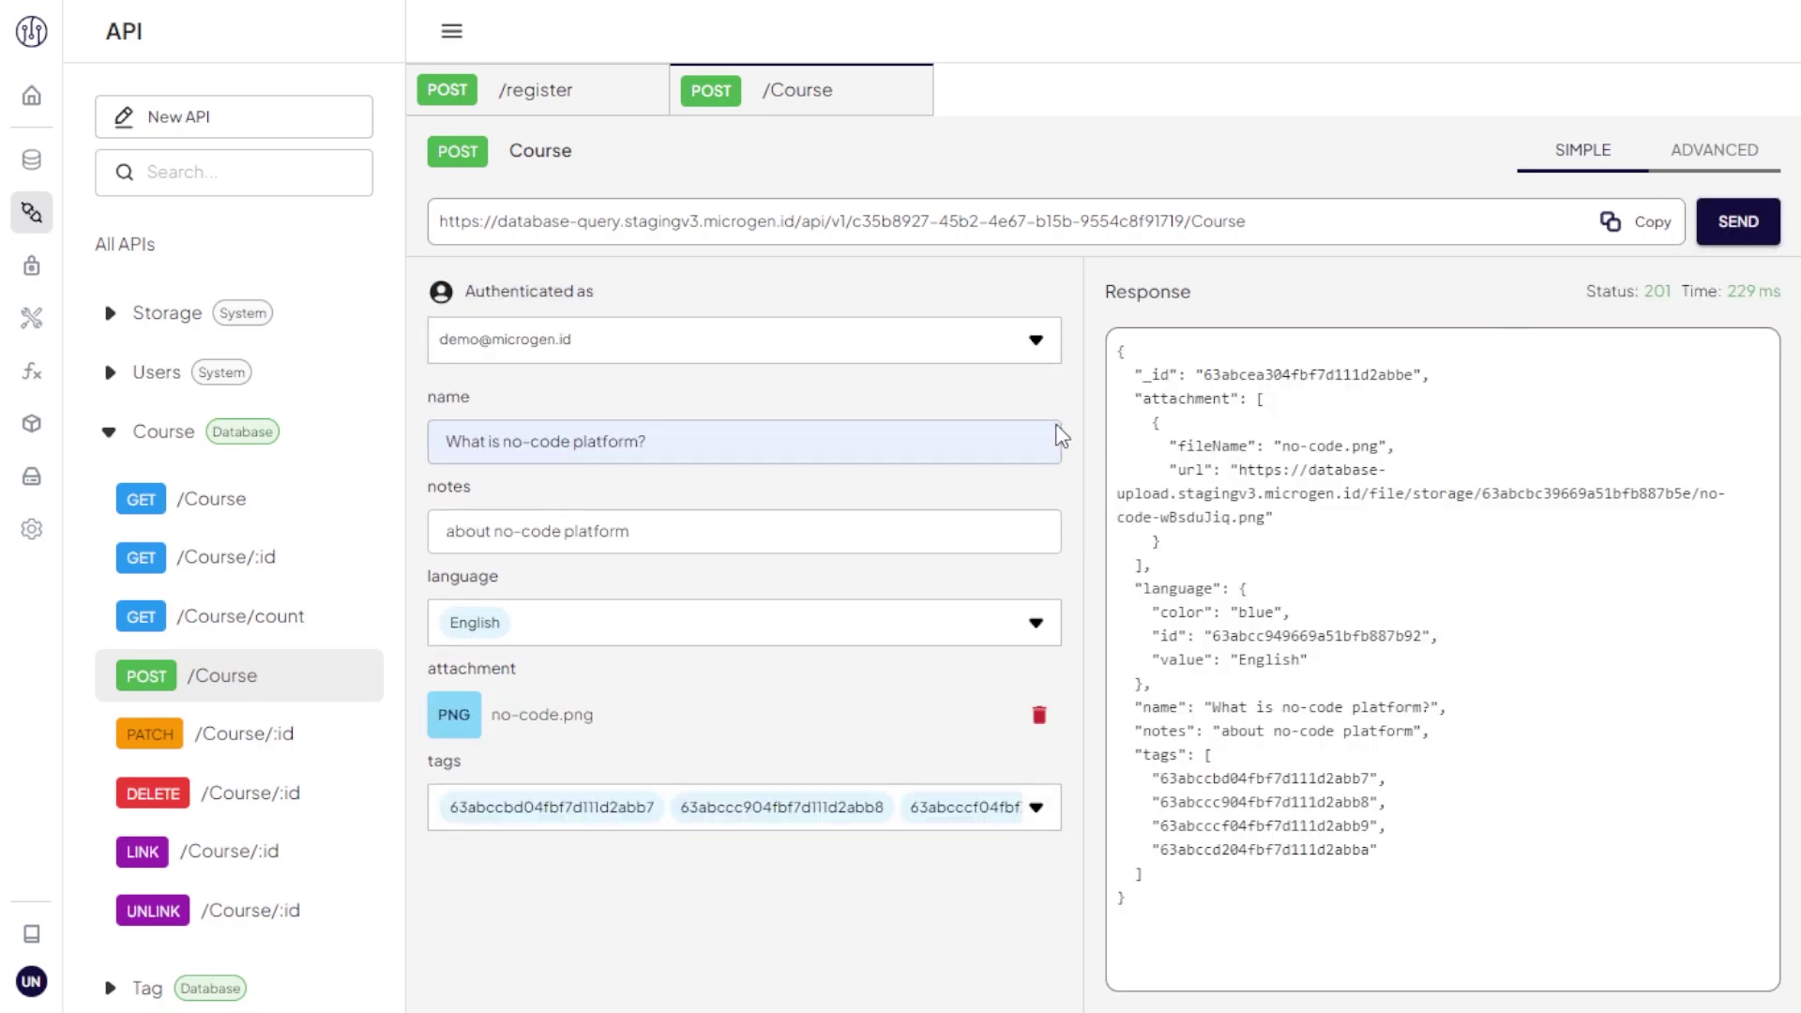
left_click(32, 319)
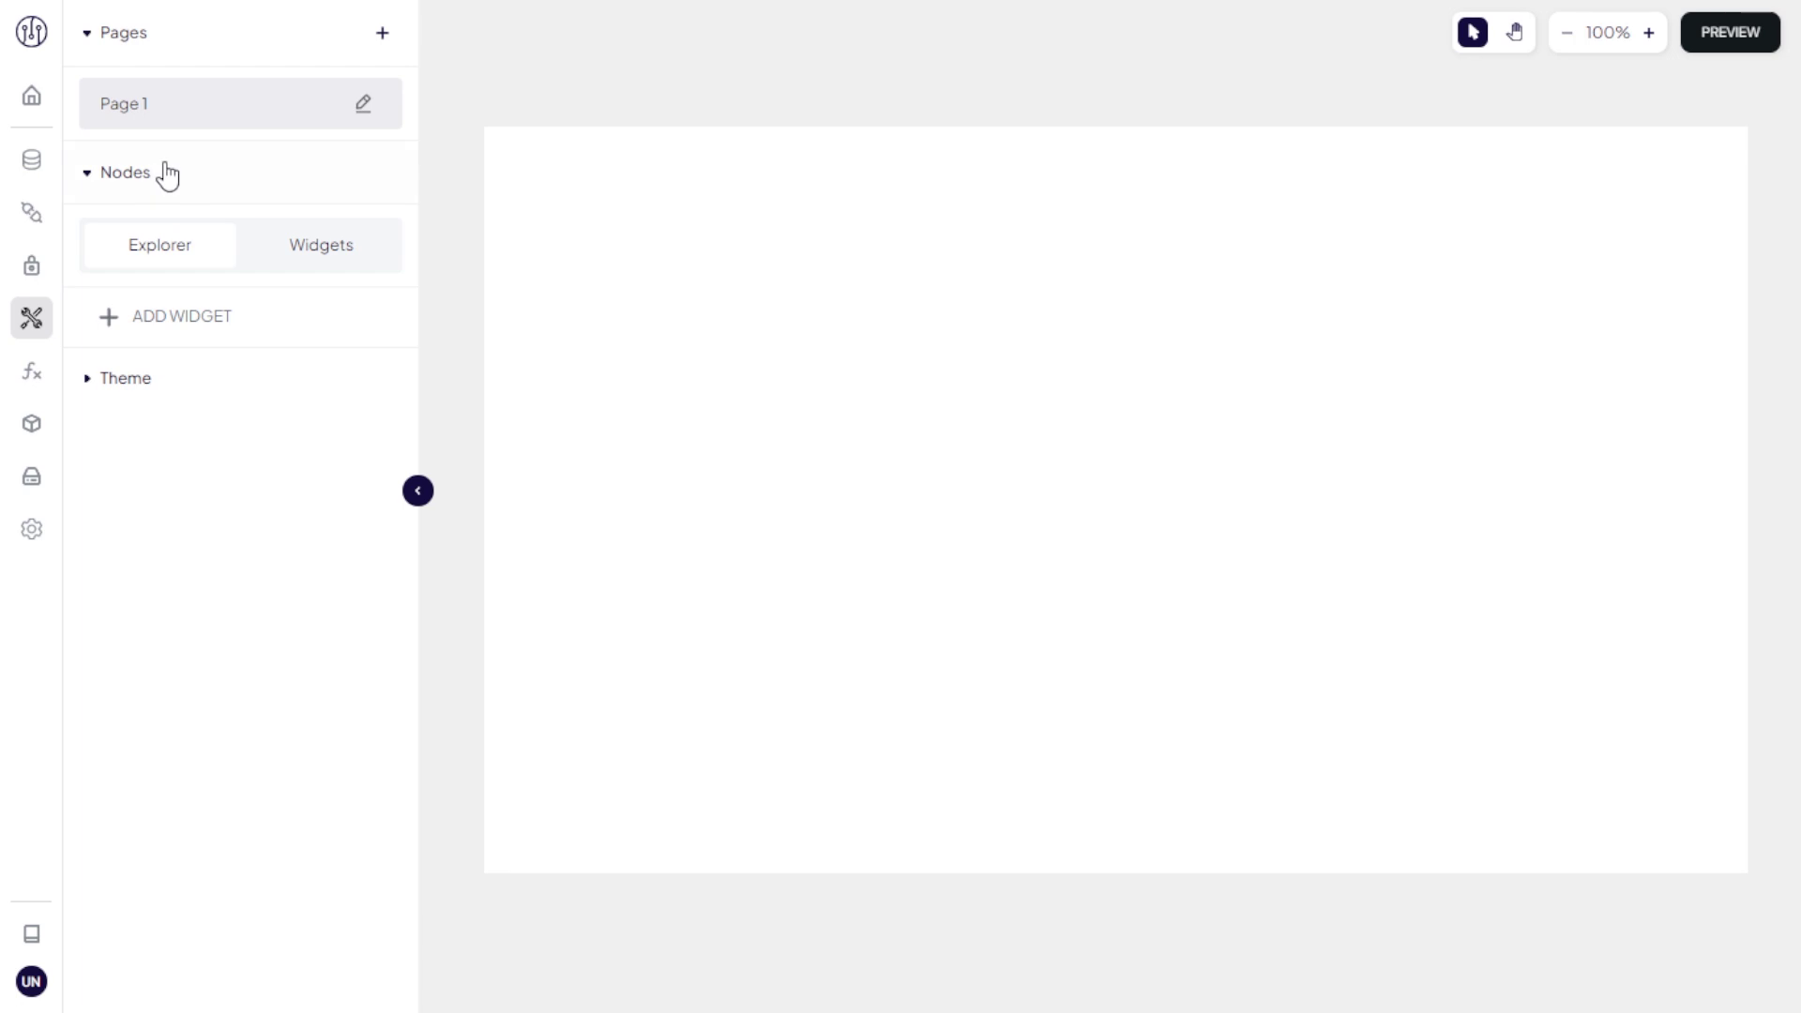
Step: Place a form widget from Forms & Fields onto Page 1
left_click(214, 117)
left_click(209, 319)
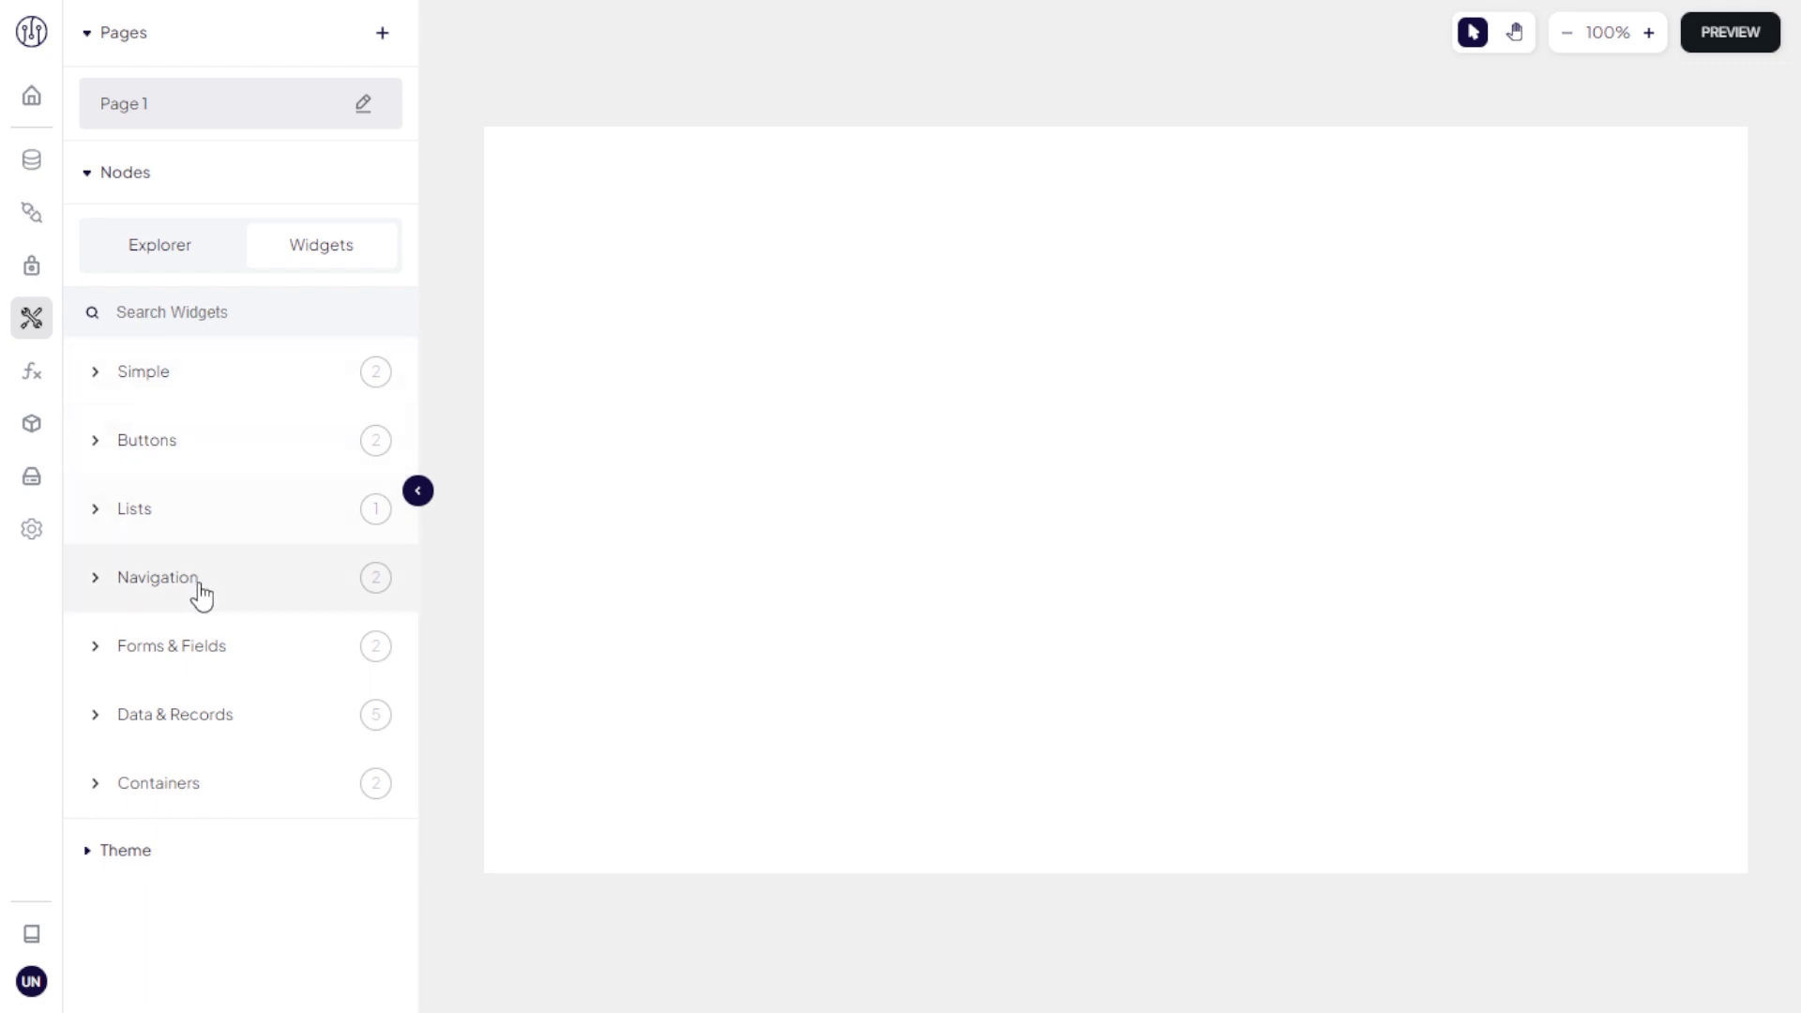
left_click(210, 639)
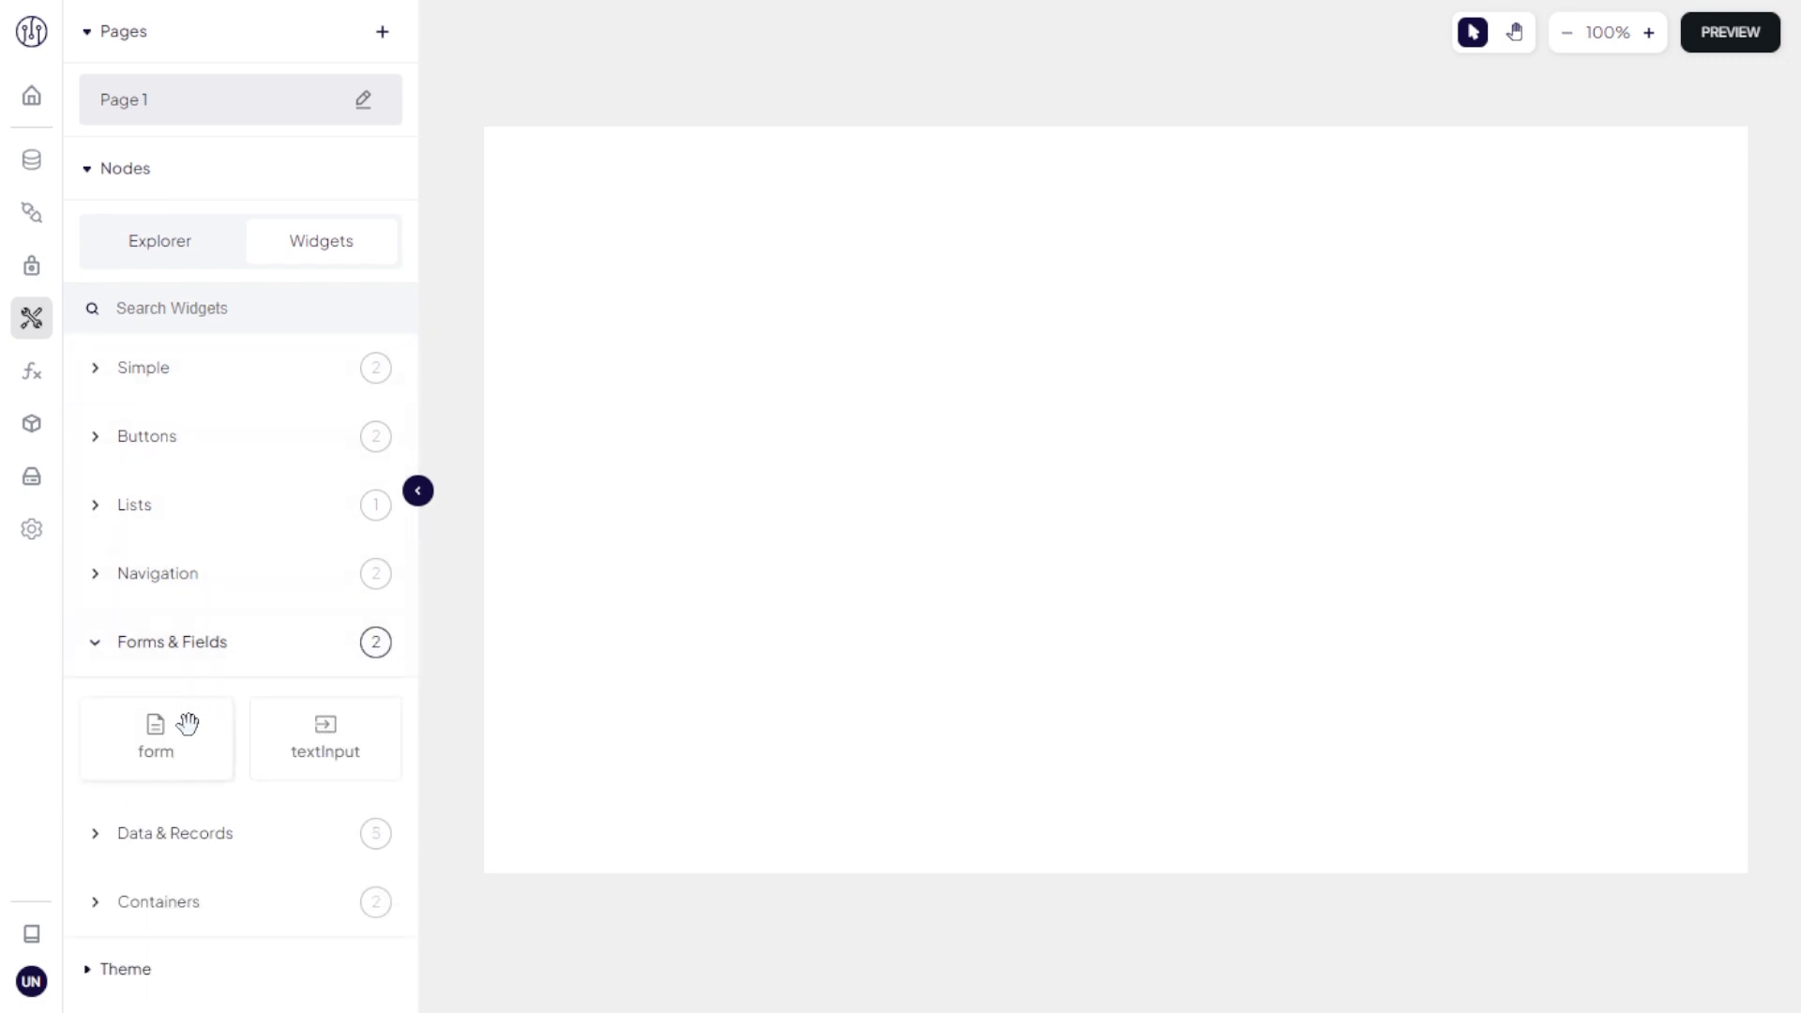
left_click_drag(186, 725, 875, 182)
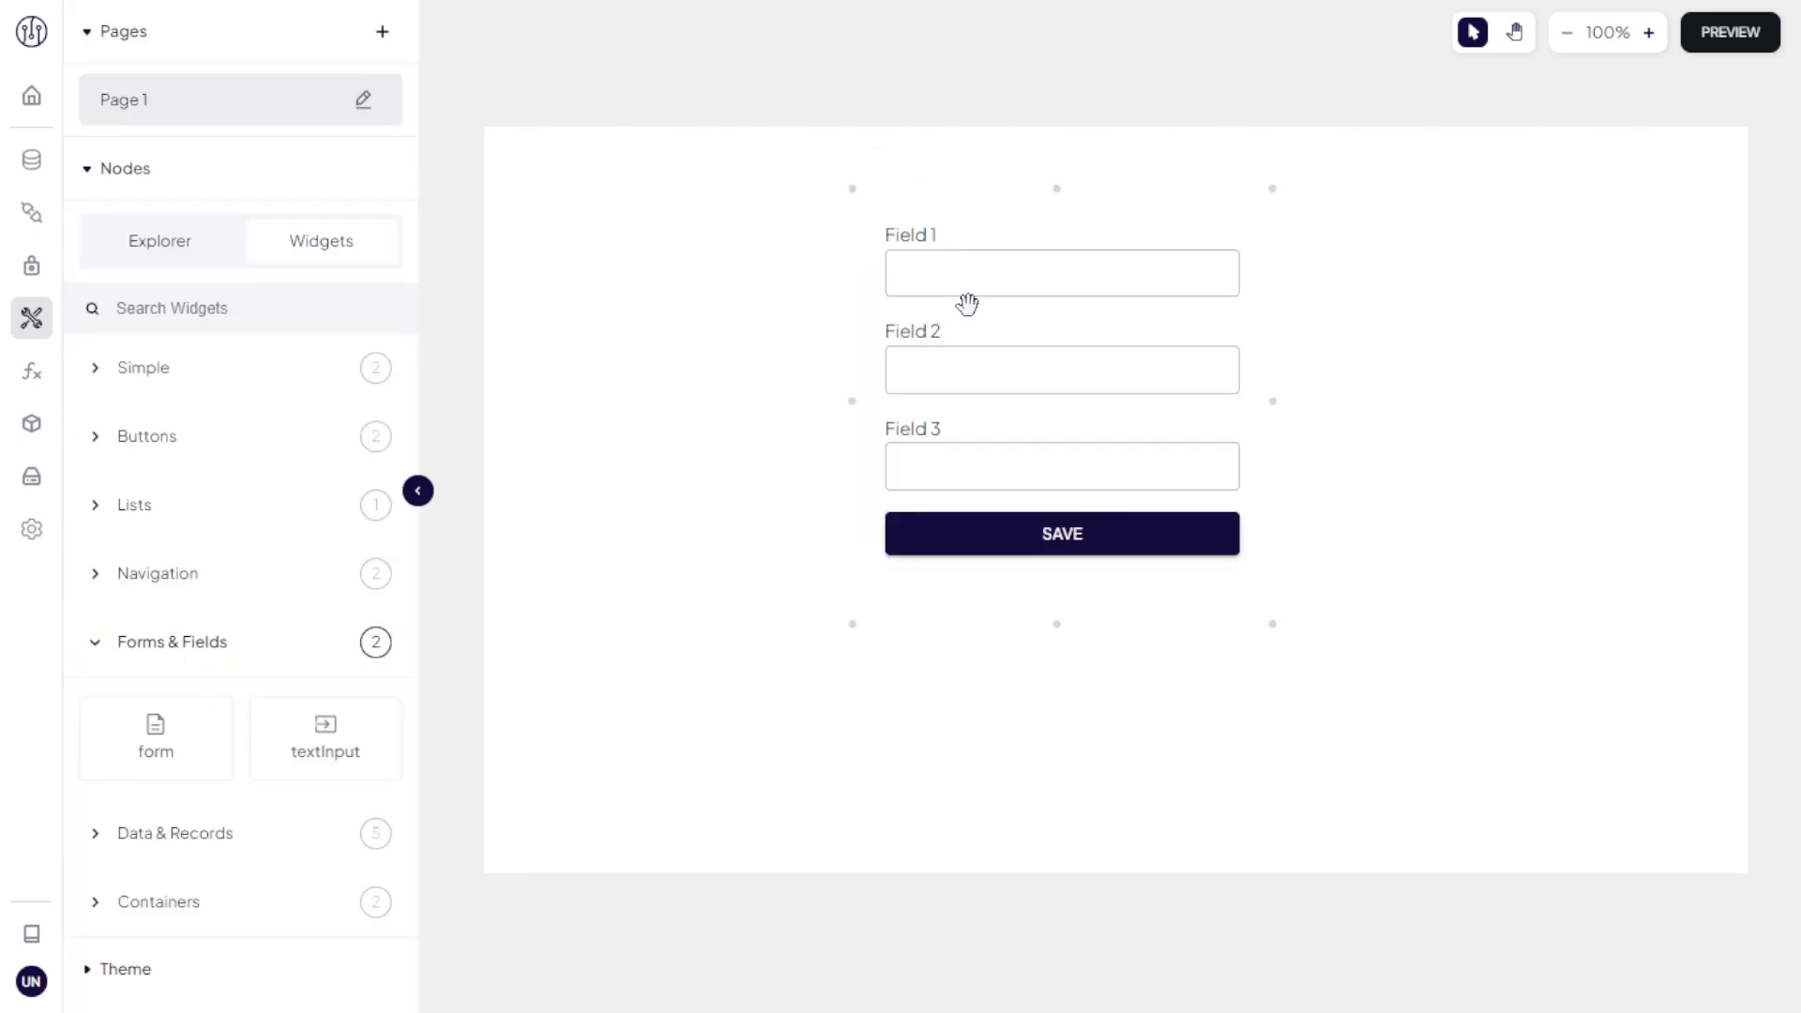
Step: Bind the form to the Users collection with the Log the User In action
left_click(968, 303)
left_click(1535, 124)
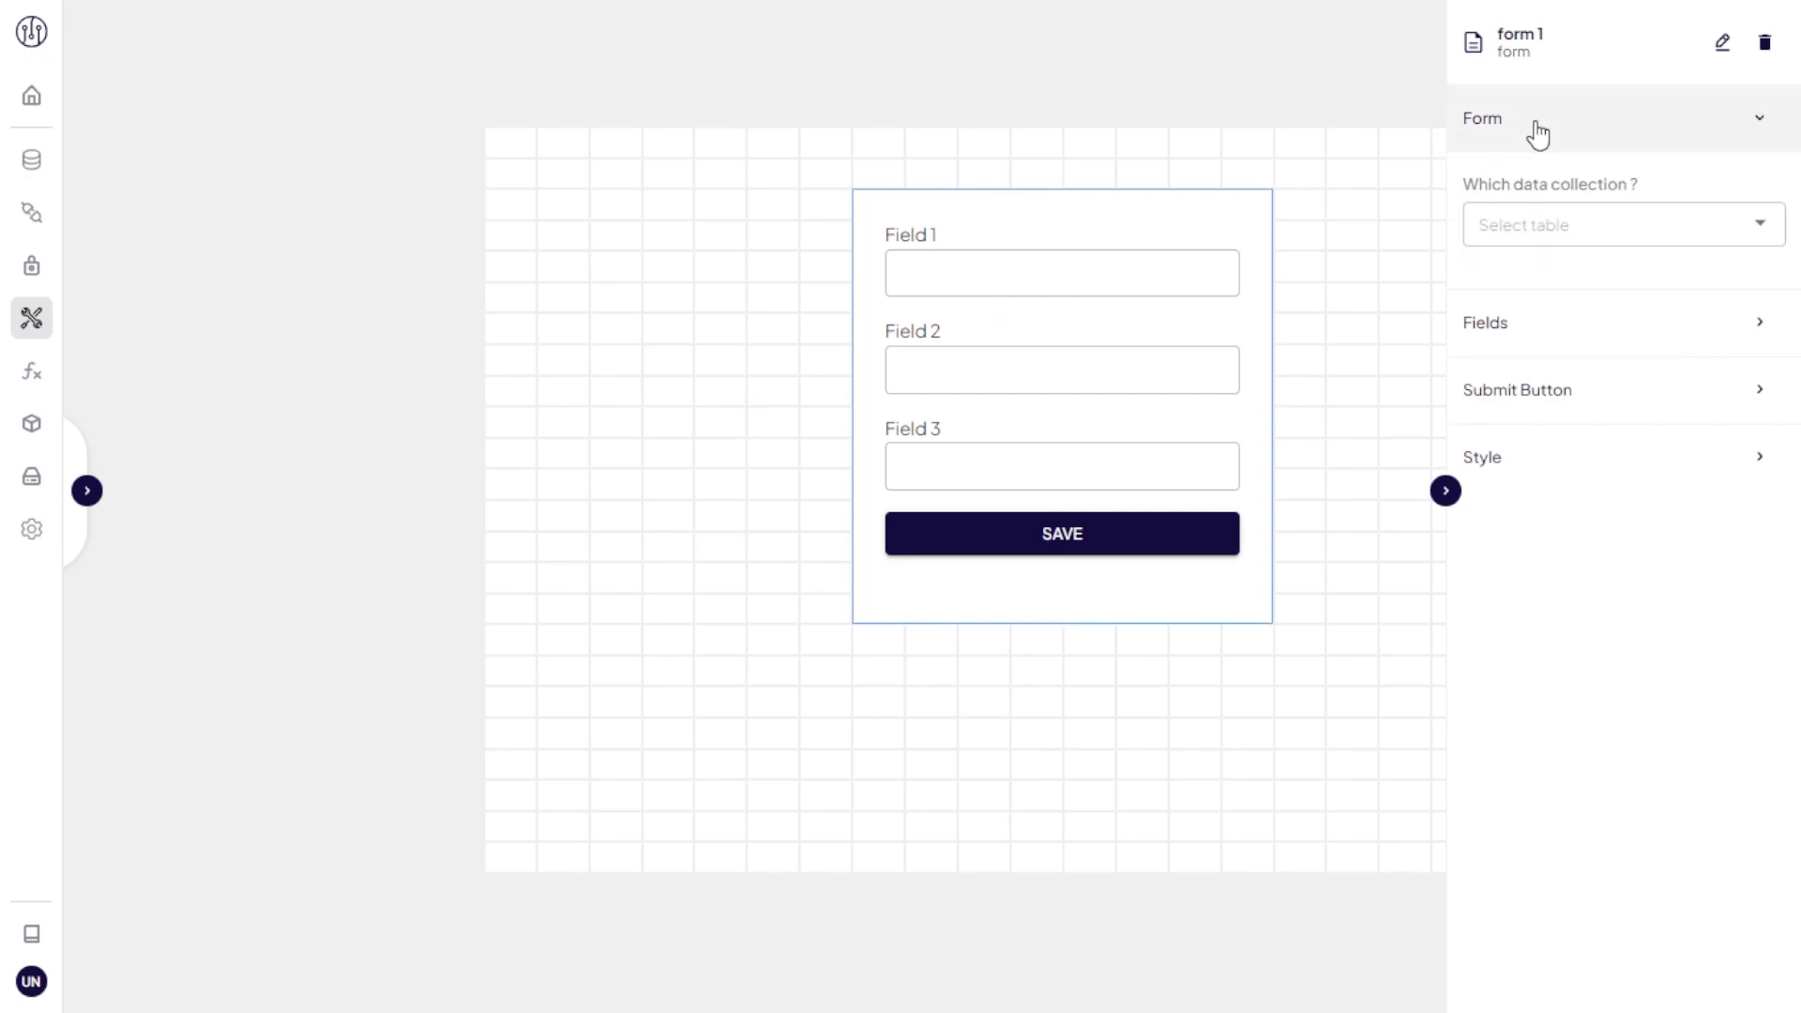
left_click(1550, 226)
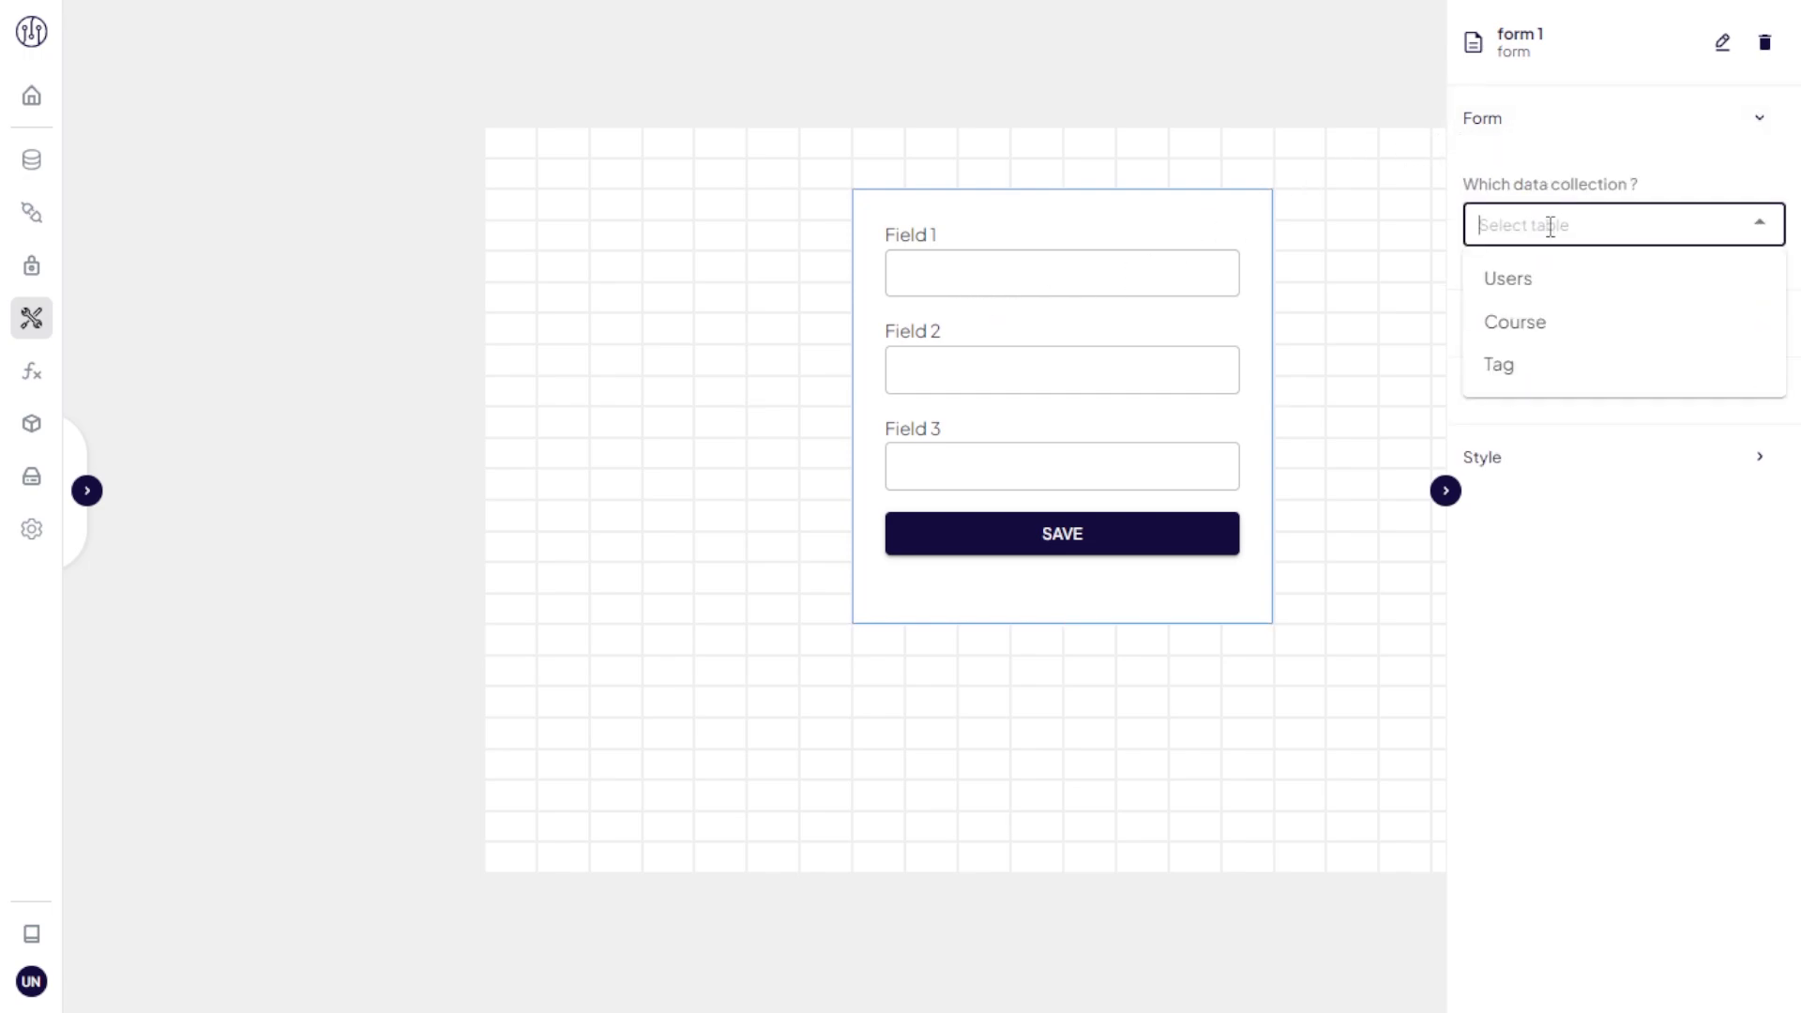
left_click(1548, 278)
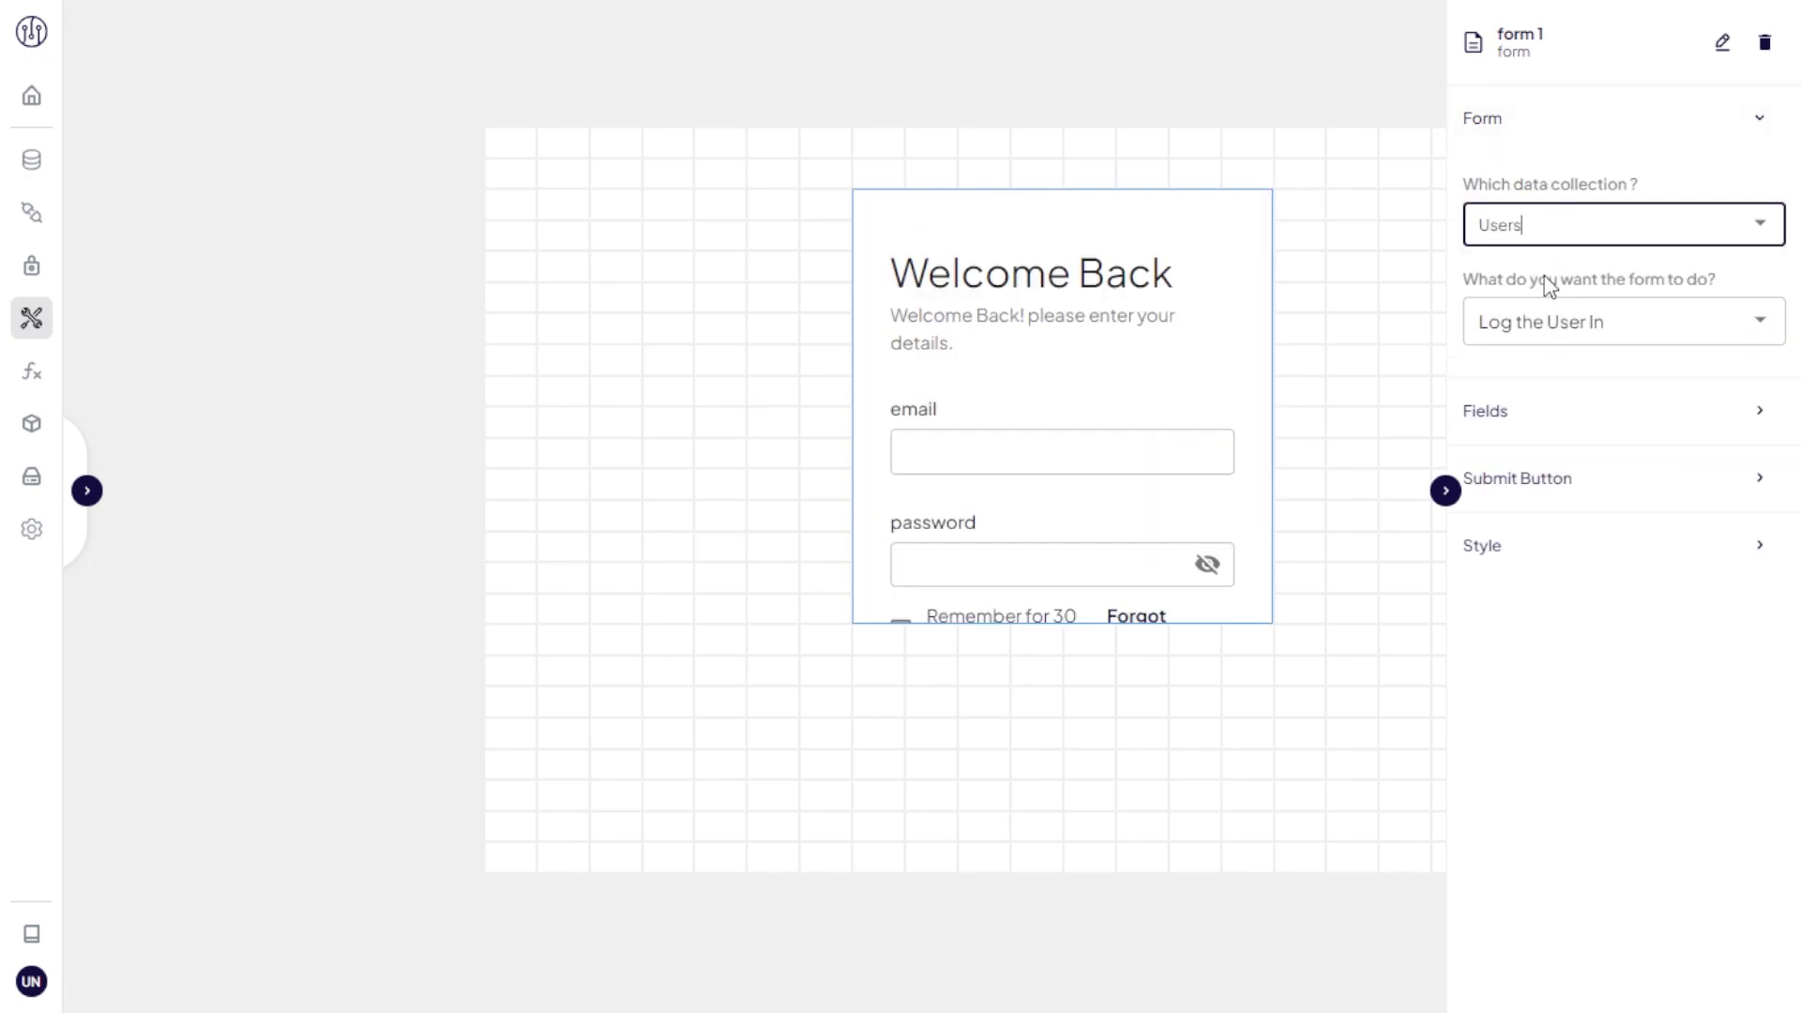
left_click(1548, 313)
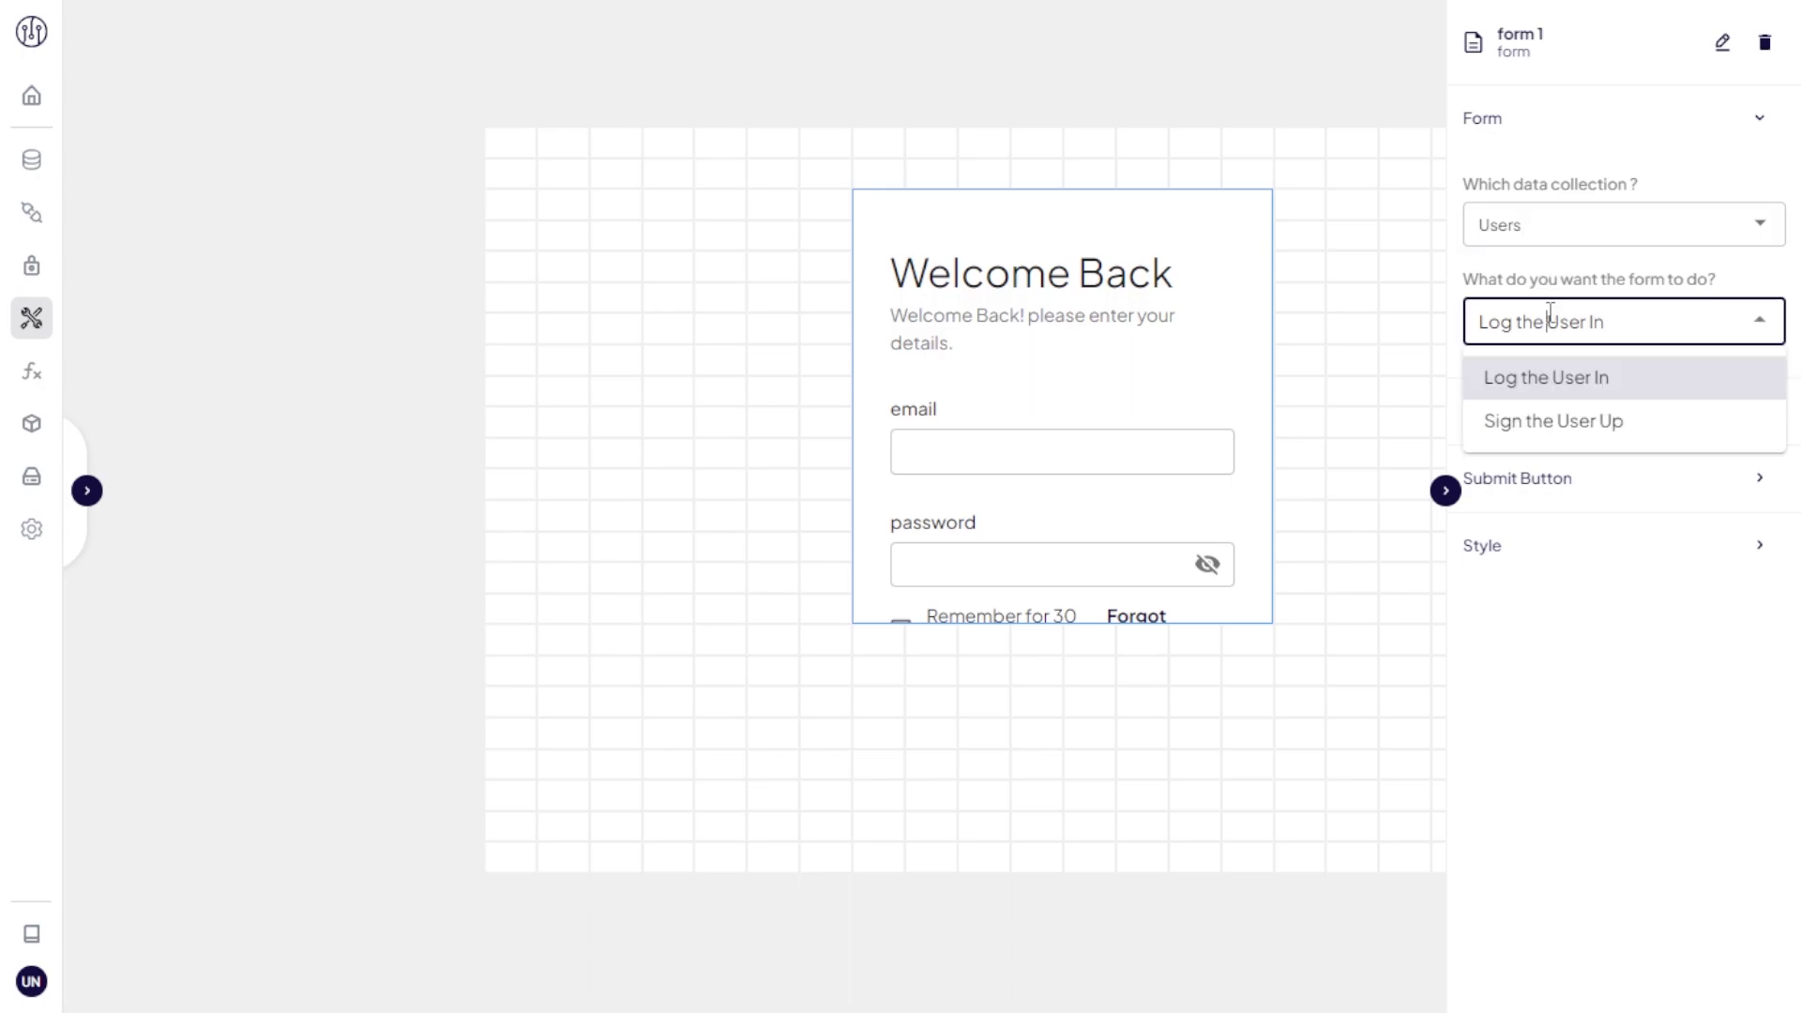
left_click(1560, 382)
left_click(1572, 372)
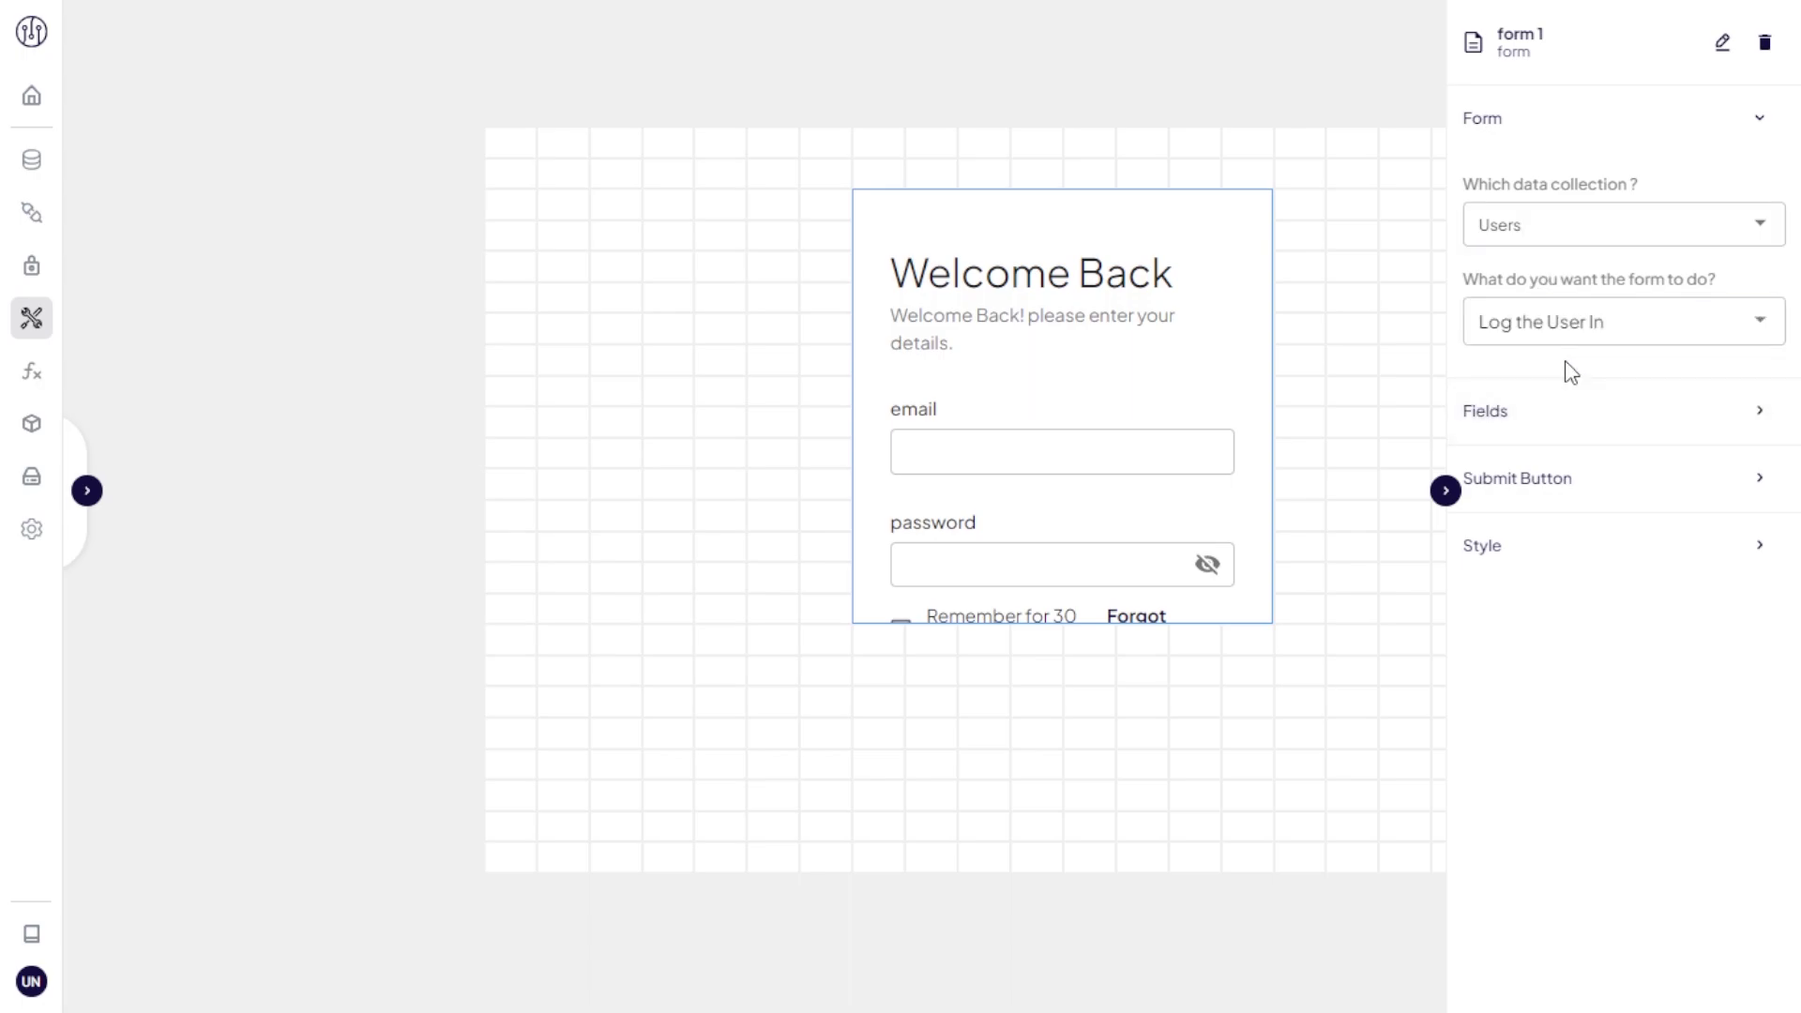
left_click(1556, 428)
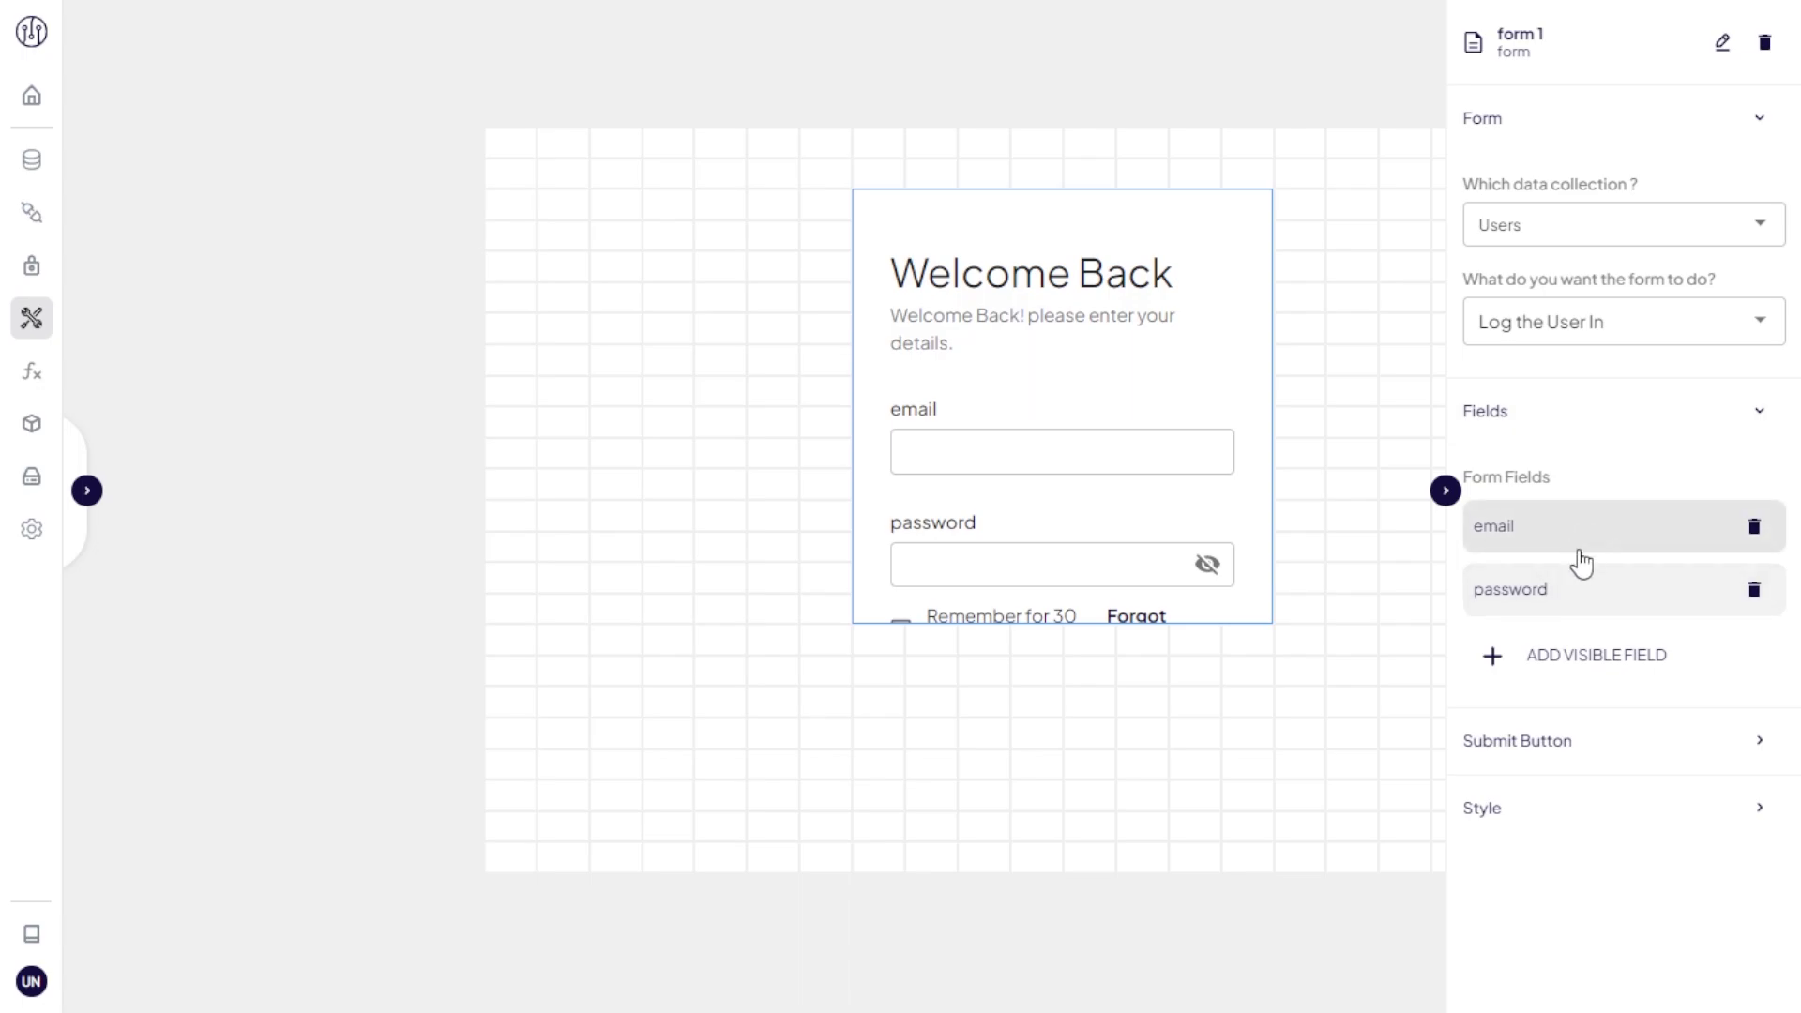
Step: Enlarge the Welcome Back login form on the page
left_click(1194, 370)
left_click_drag(1273, 621, 1536, 844)
left_click(1340, 321)
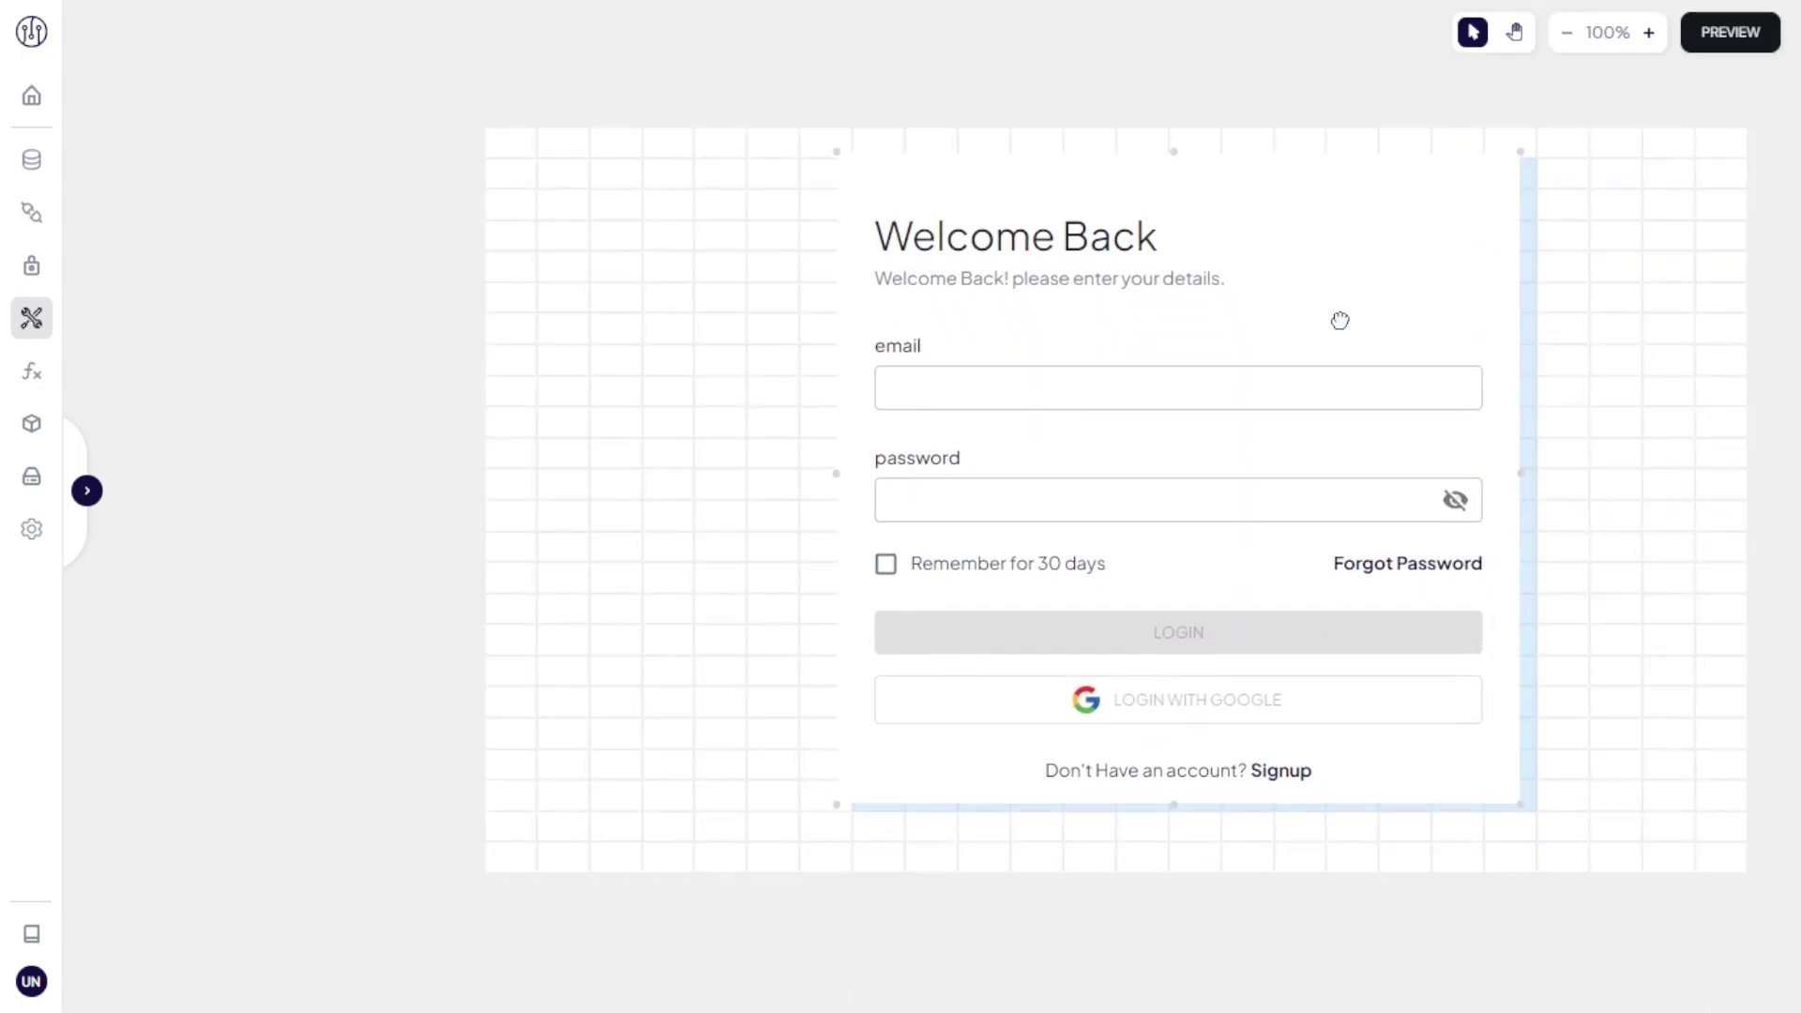
left_click(1295, 328)
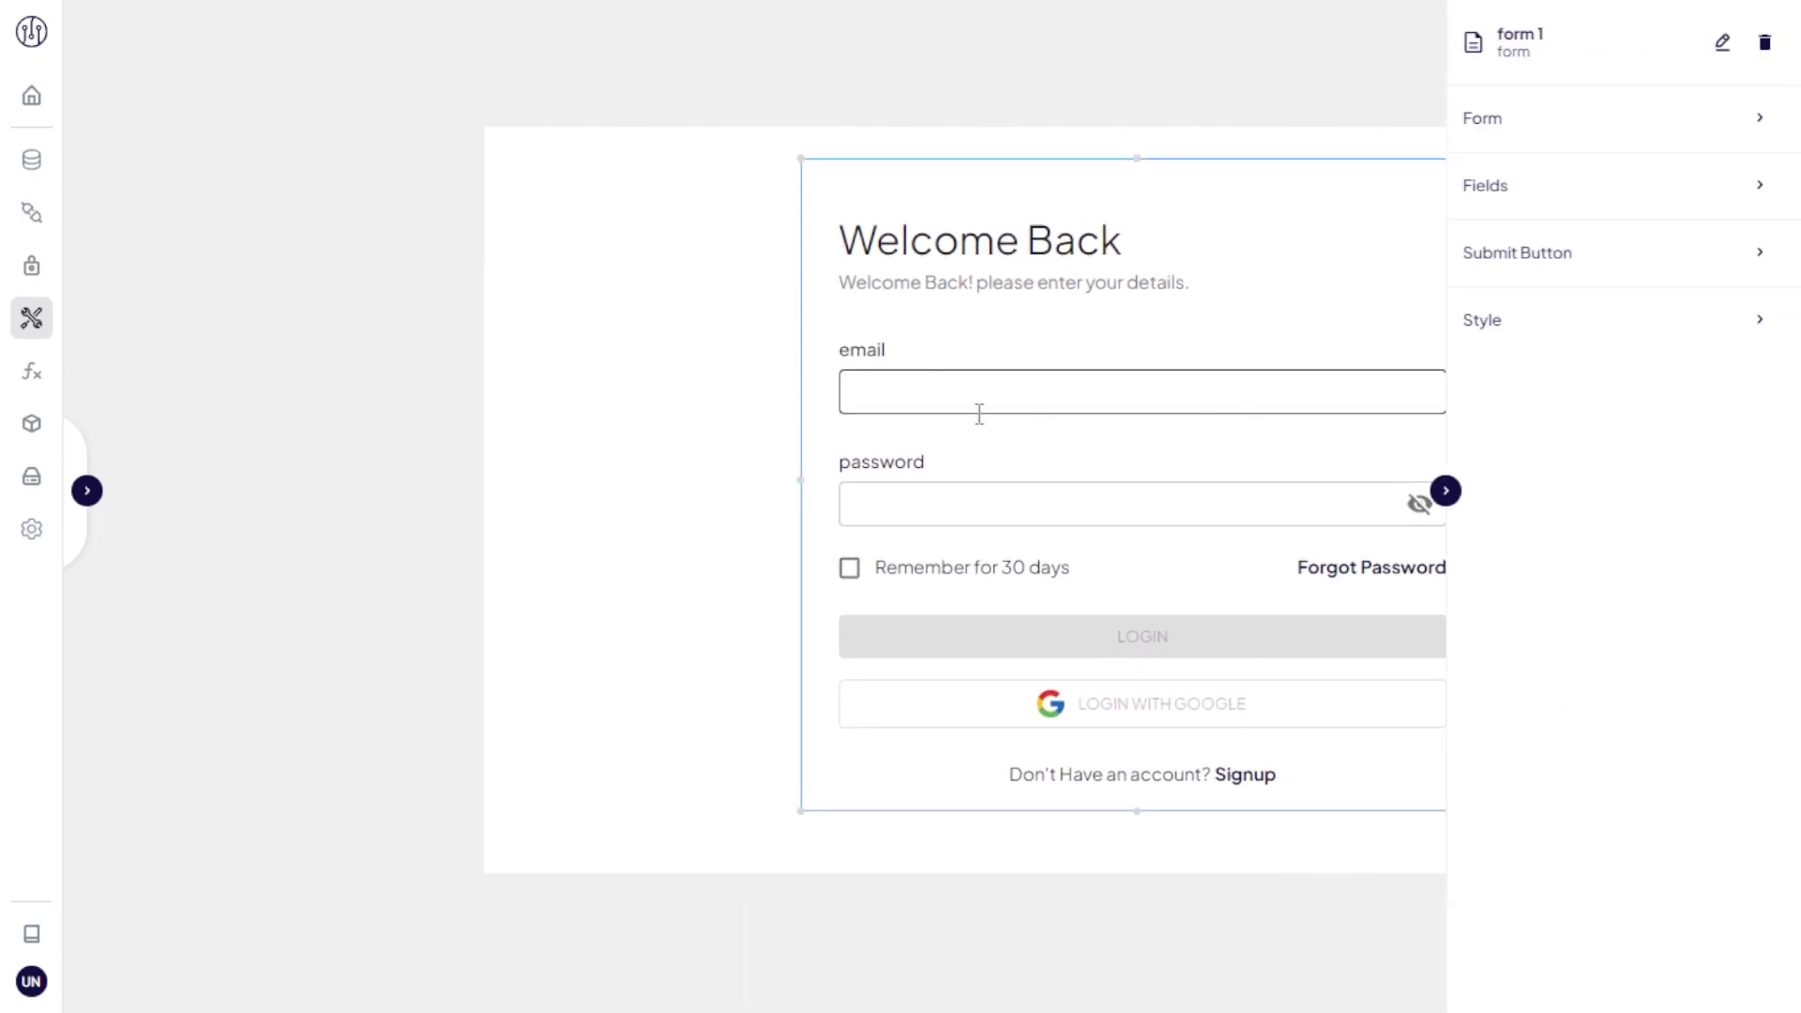
left_click(86, 491)
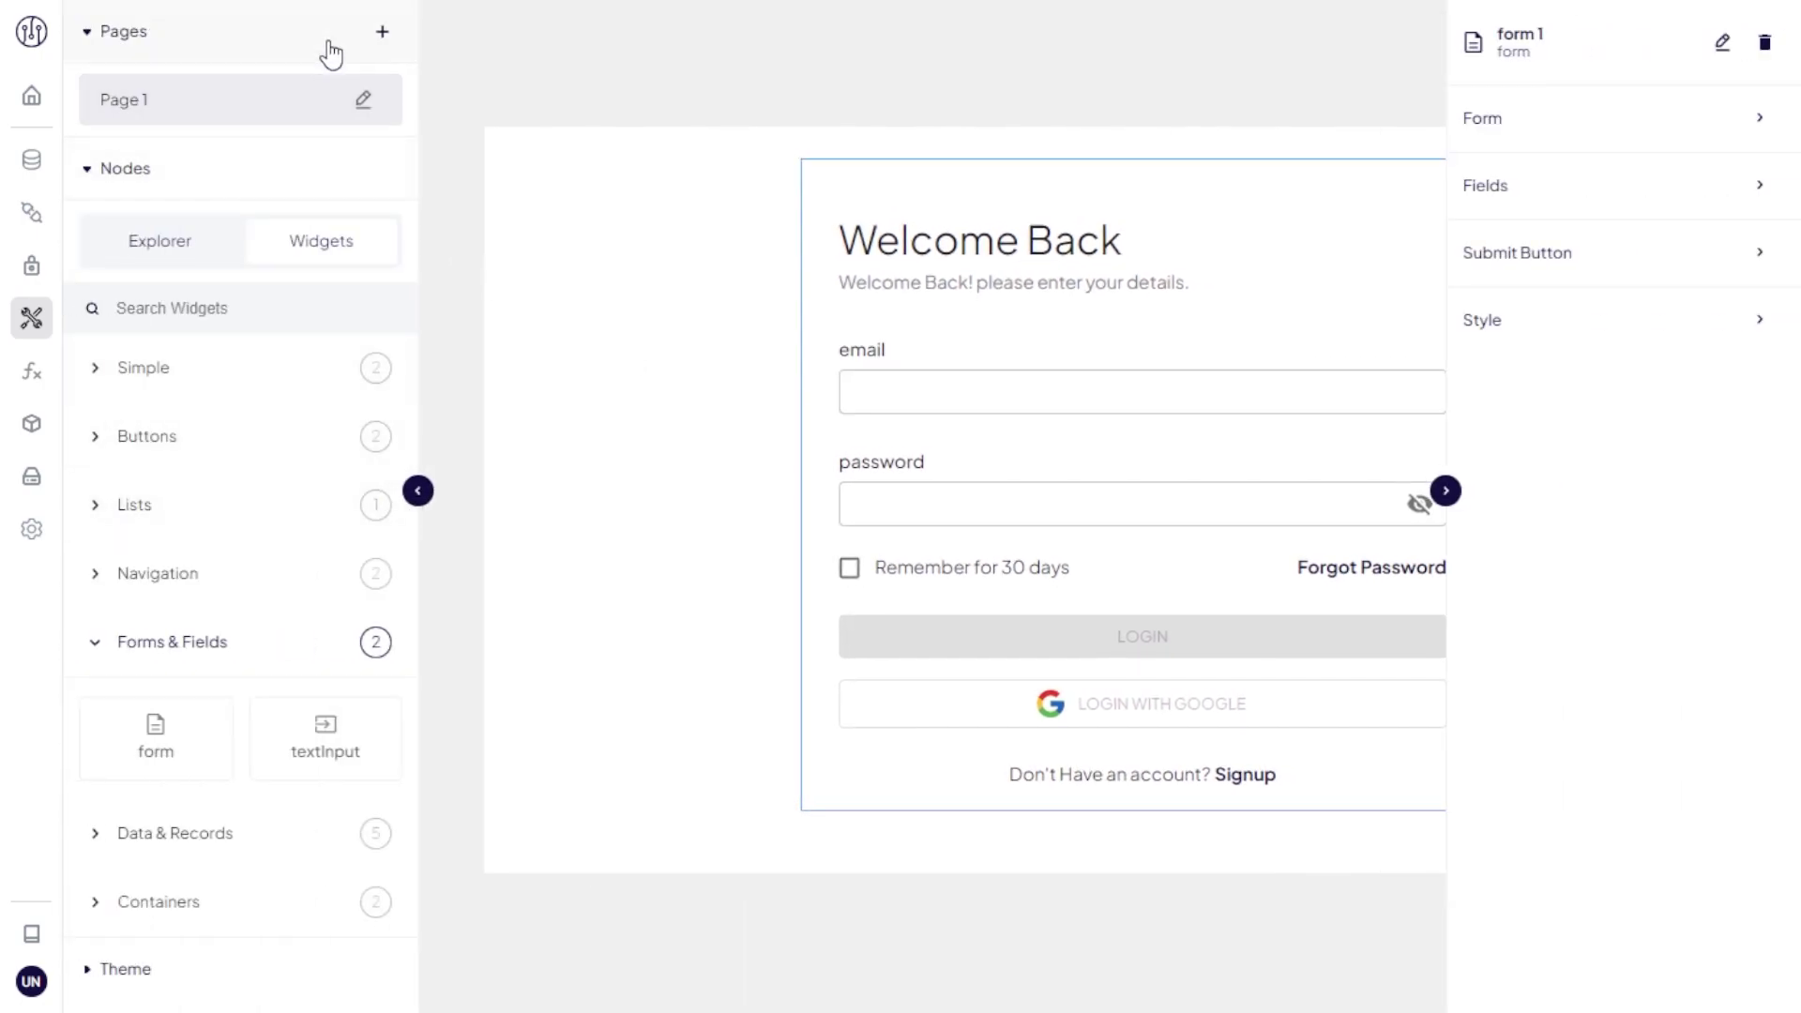
Step: Create a new blank page named 'Page 2'
left_click(380, 32)
left_click(245, 141)
left_click(199, 223)
left_click(960, 528)
type("Page 2")
left_click(1182, 660)
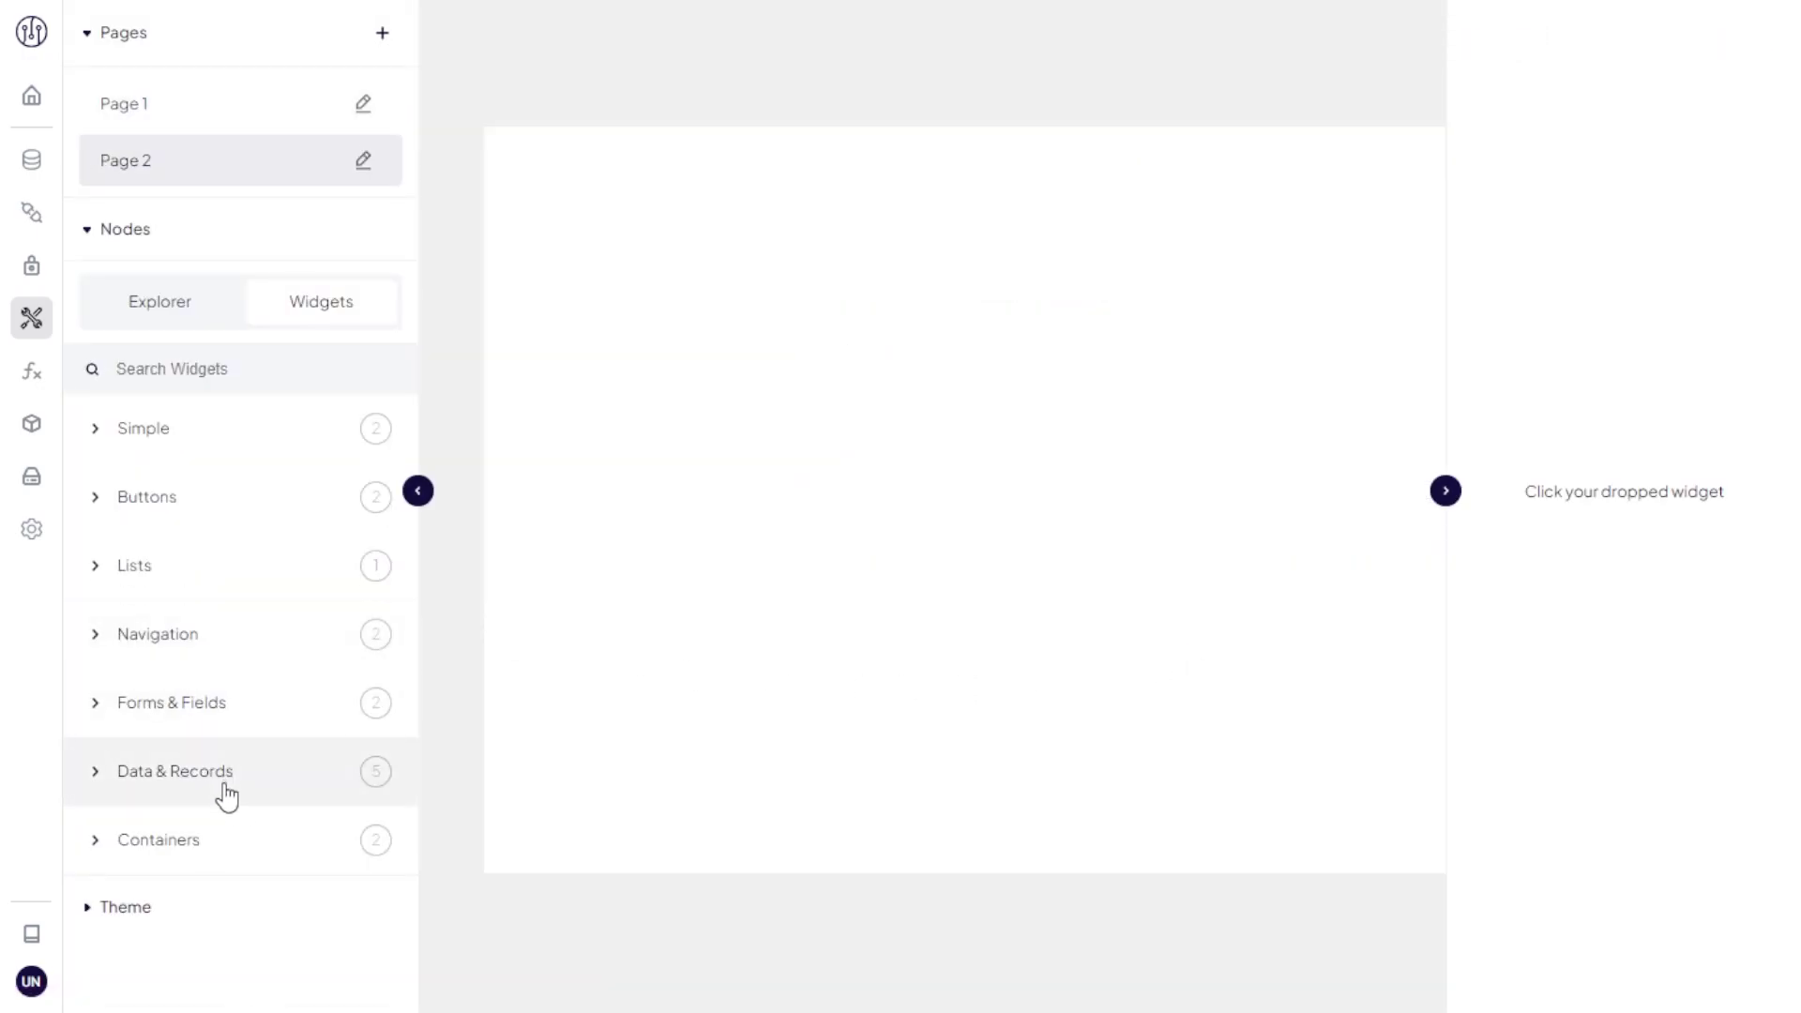
Step: Add a table to Page 2 with source Course, moved to the top-left and enlarged
left_click(225, 772)
left_click_drag(153, 591, 760, 450)
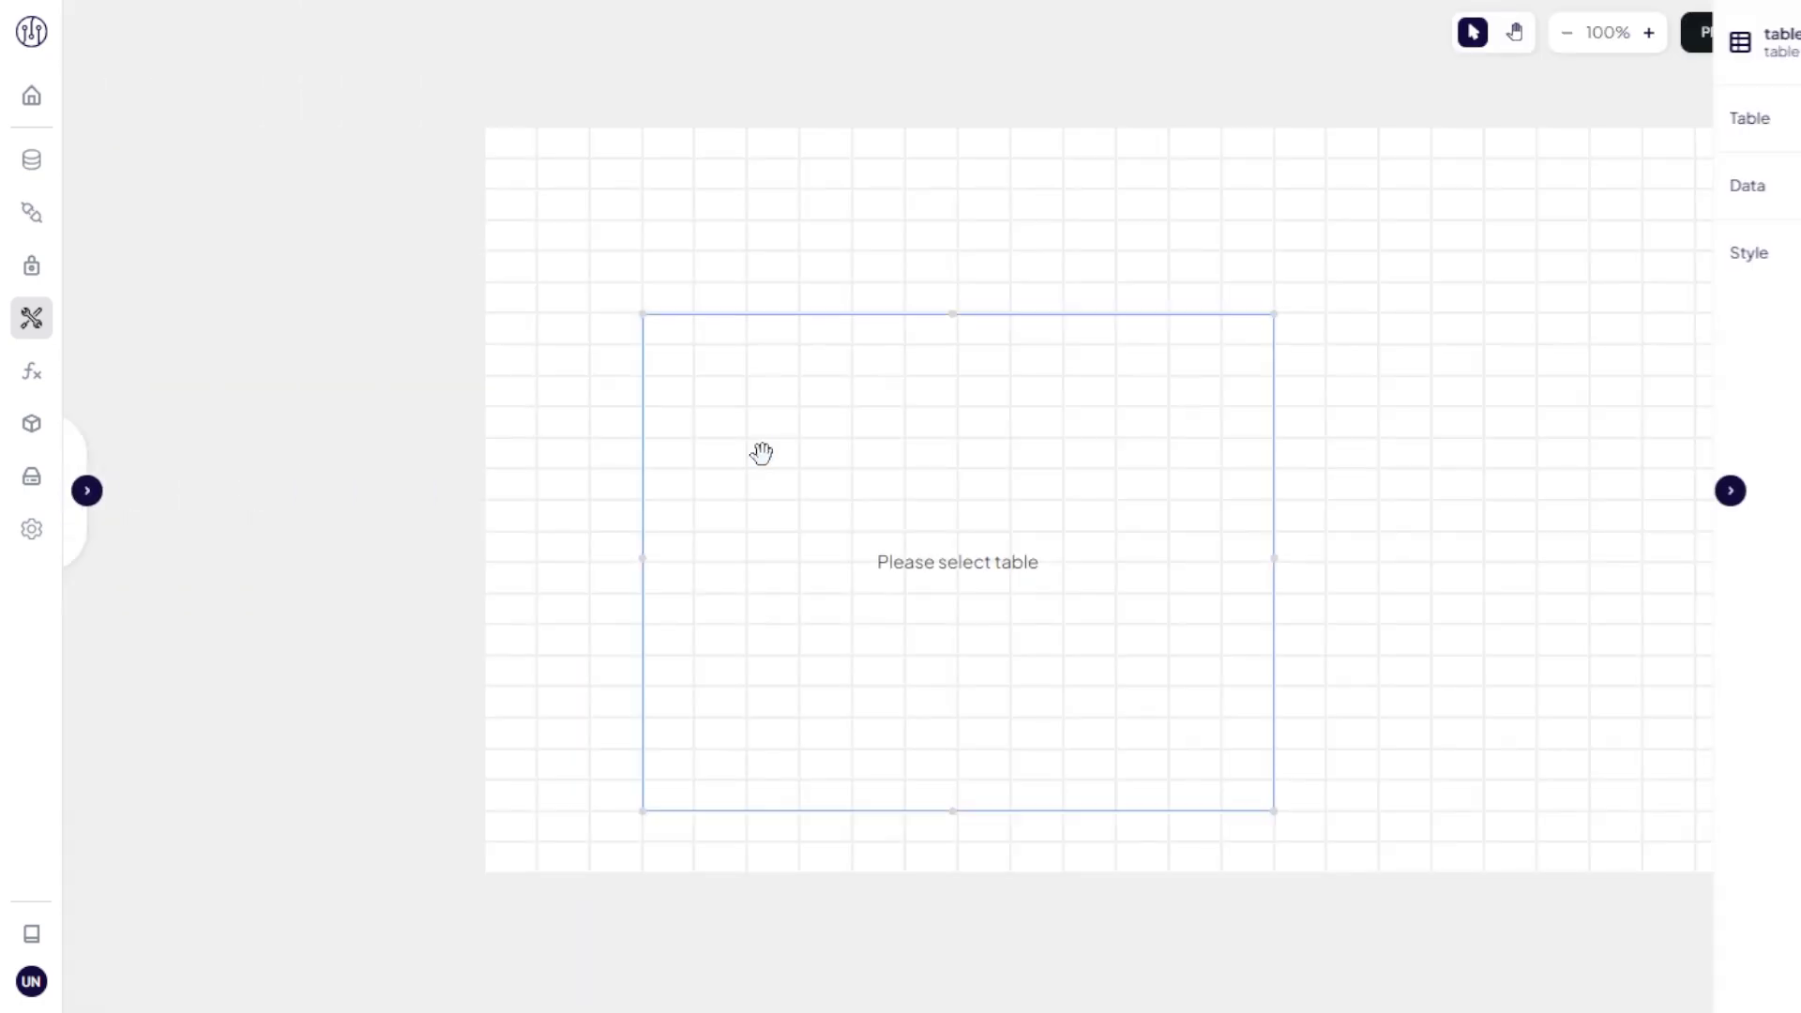
left_click(1616, 137)
left_click(1624, 190)
left_click(1620, 294)
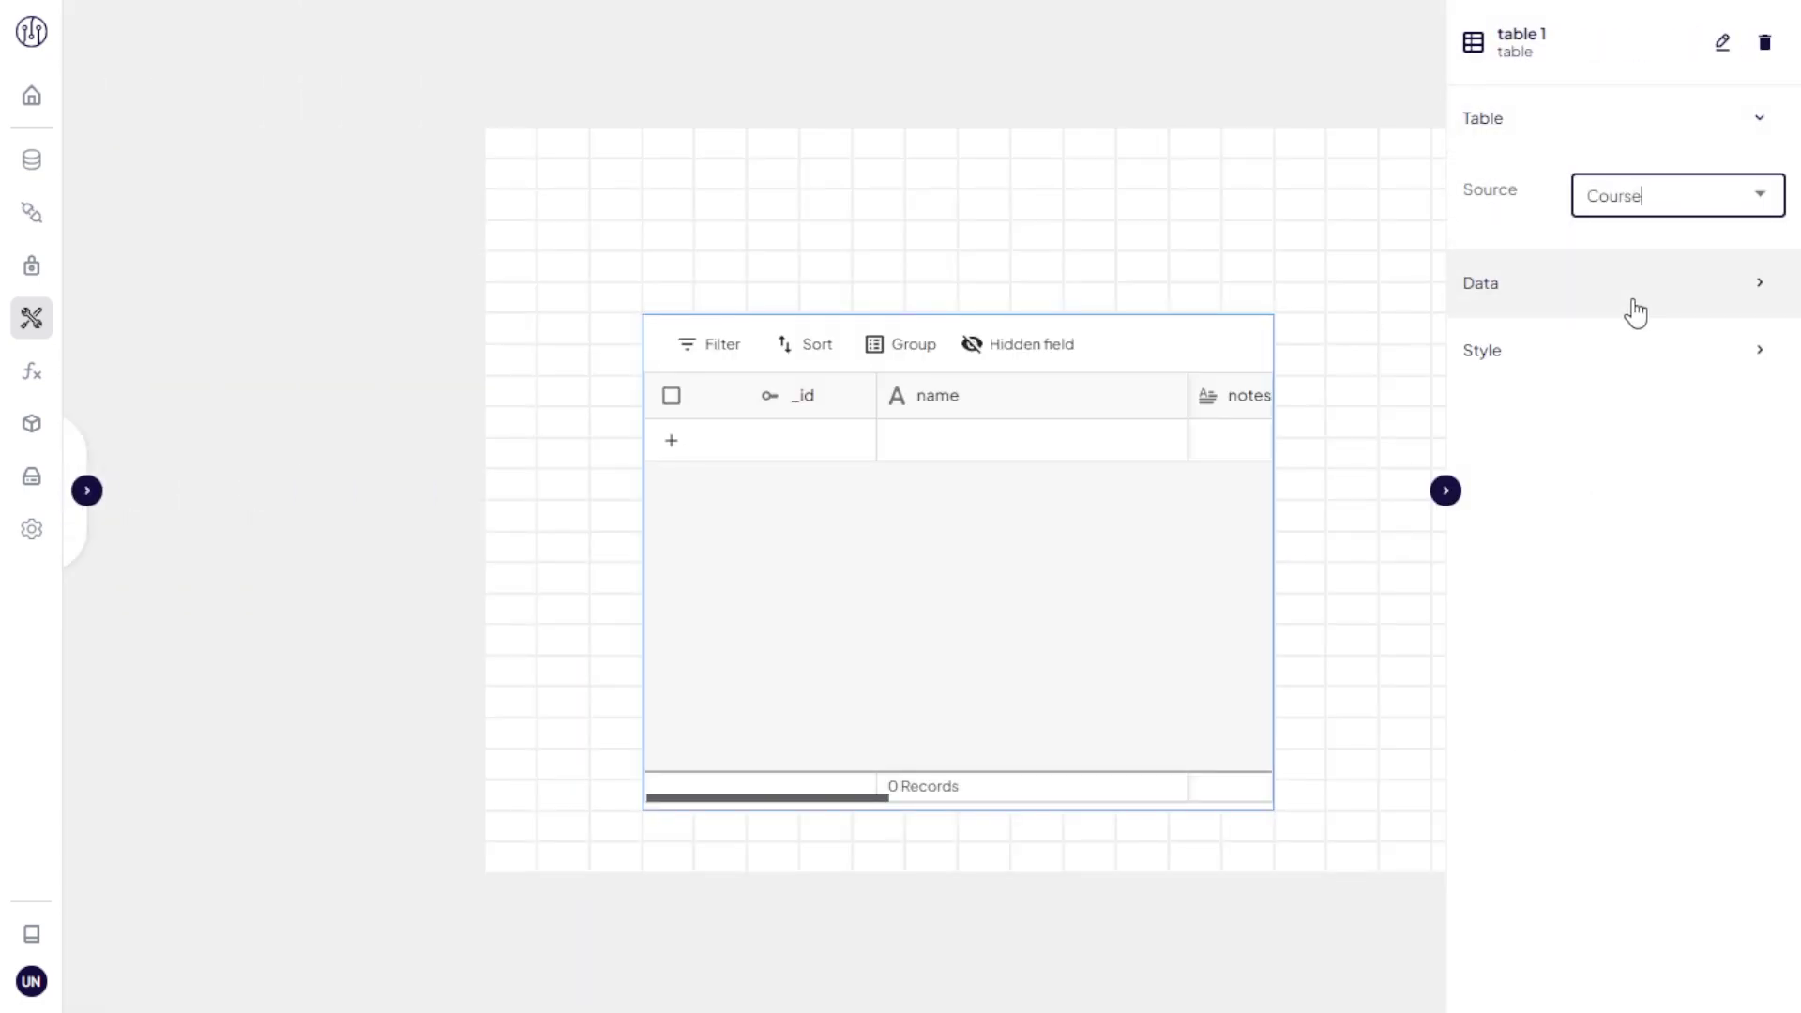
left_click(1633, 314)
left_click(1612, 619)
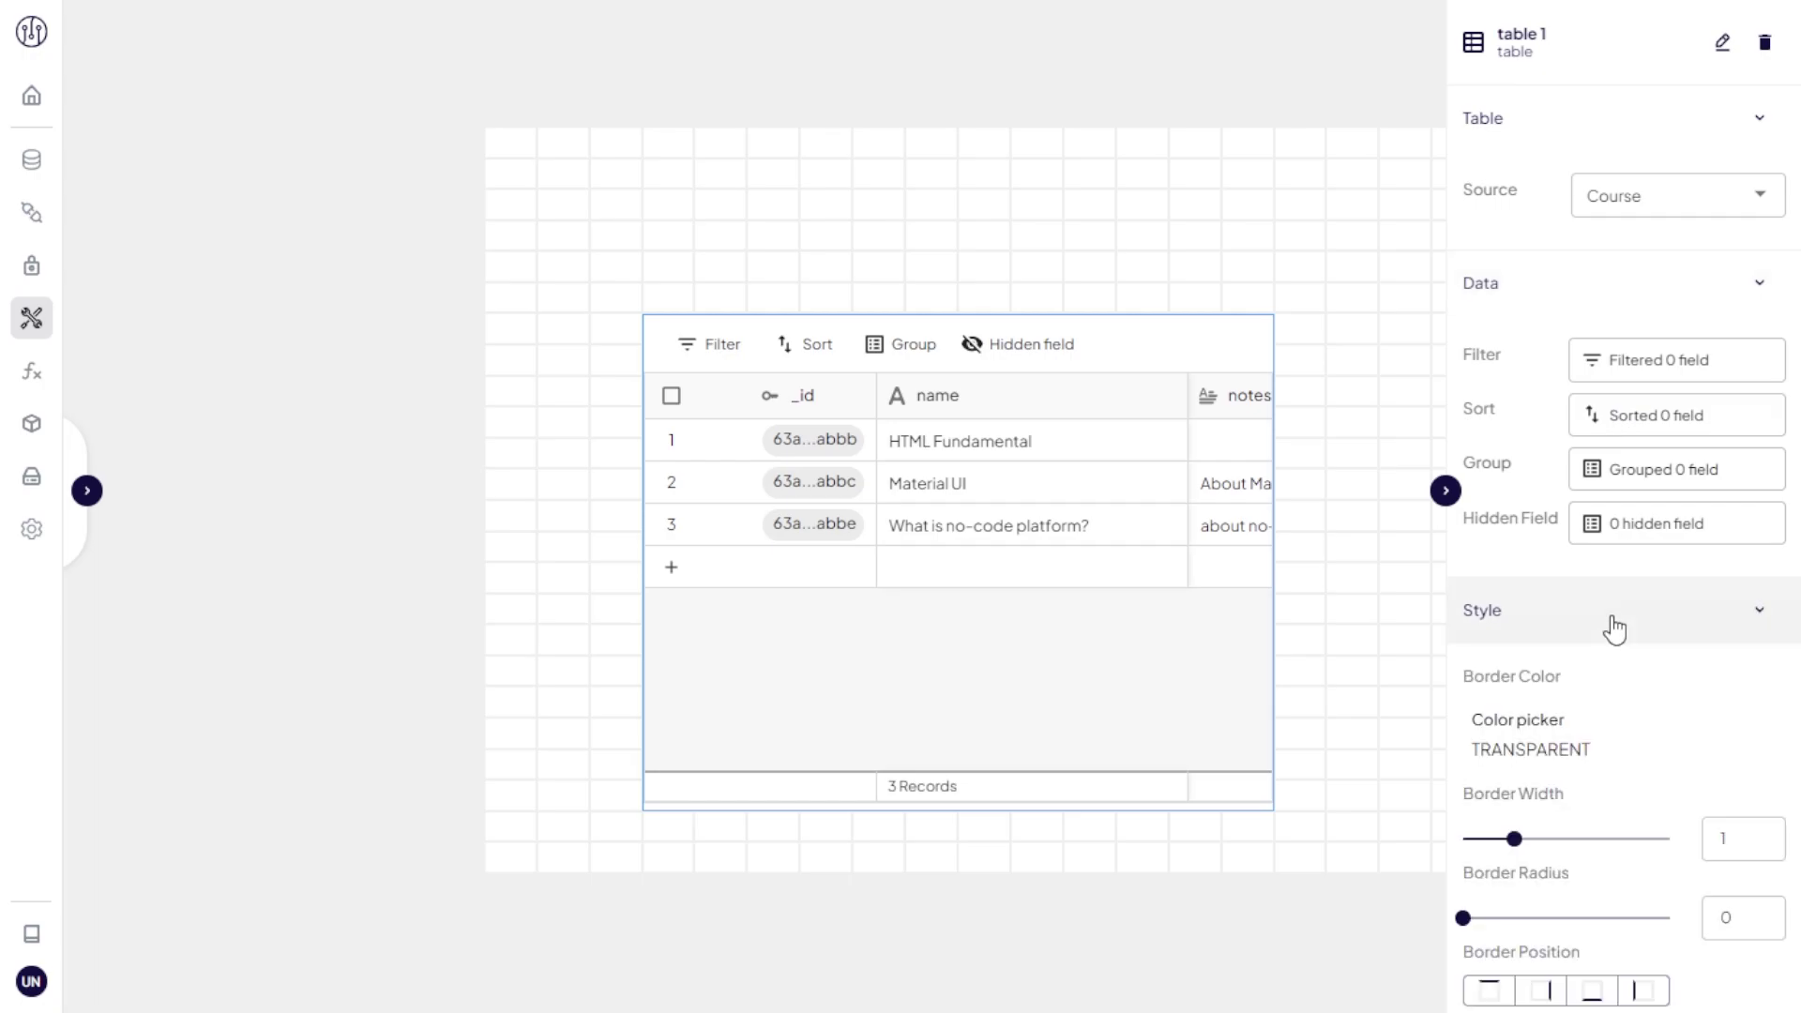
scroll(1613, 628, "down", 1)
left_click_drag(1107, 616, 953, 402)
left_click_drag(1110, 621, 1749, 881)
Step: Go back to Page 1 and select the login form's submit button settings
left_click(86, 491)
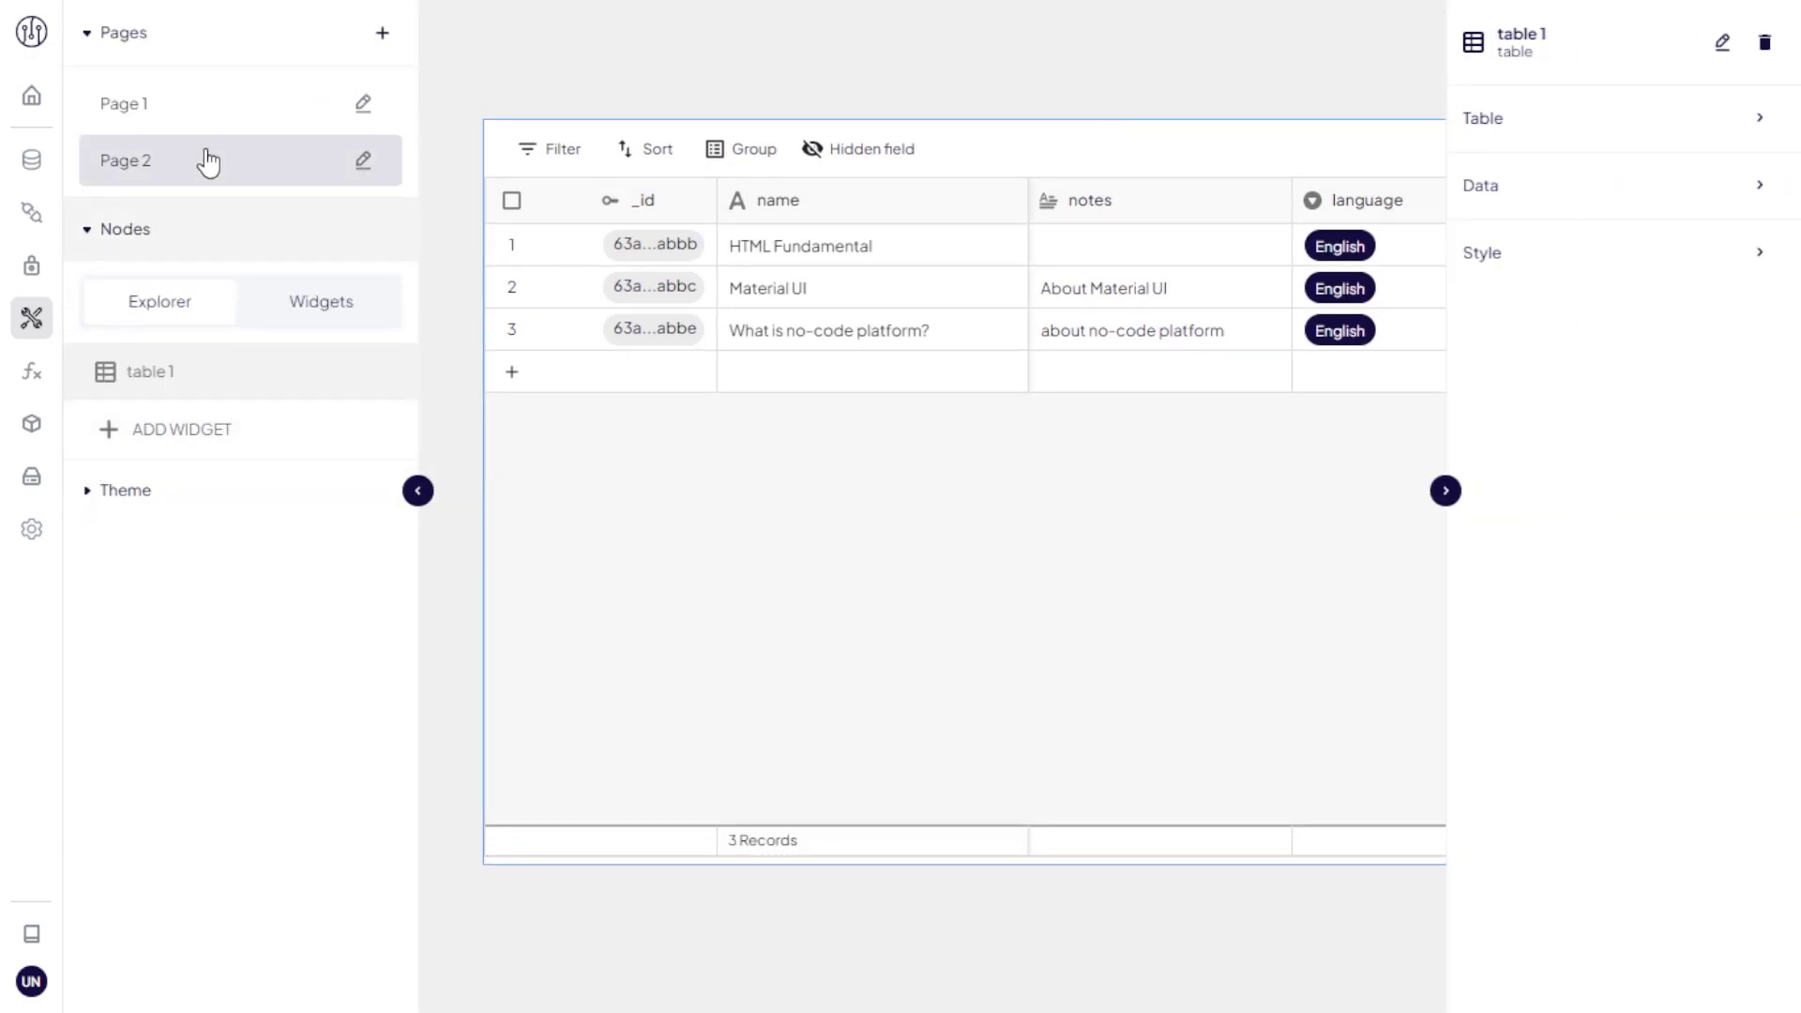
left_click(225, 116)
left_click(988, 300)
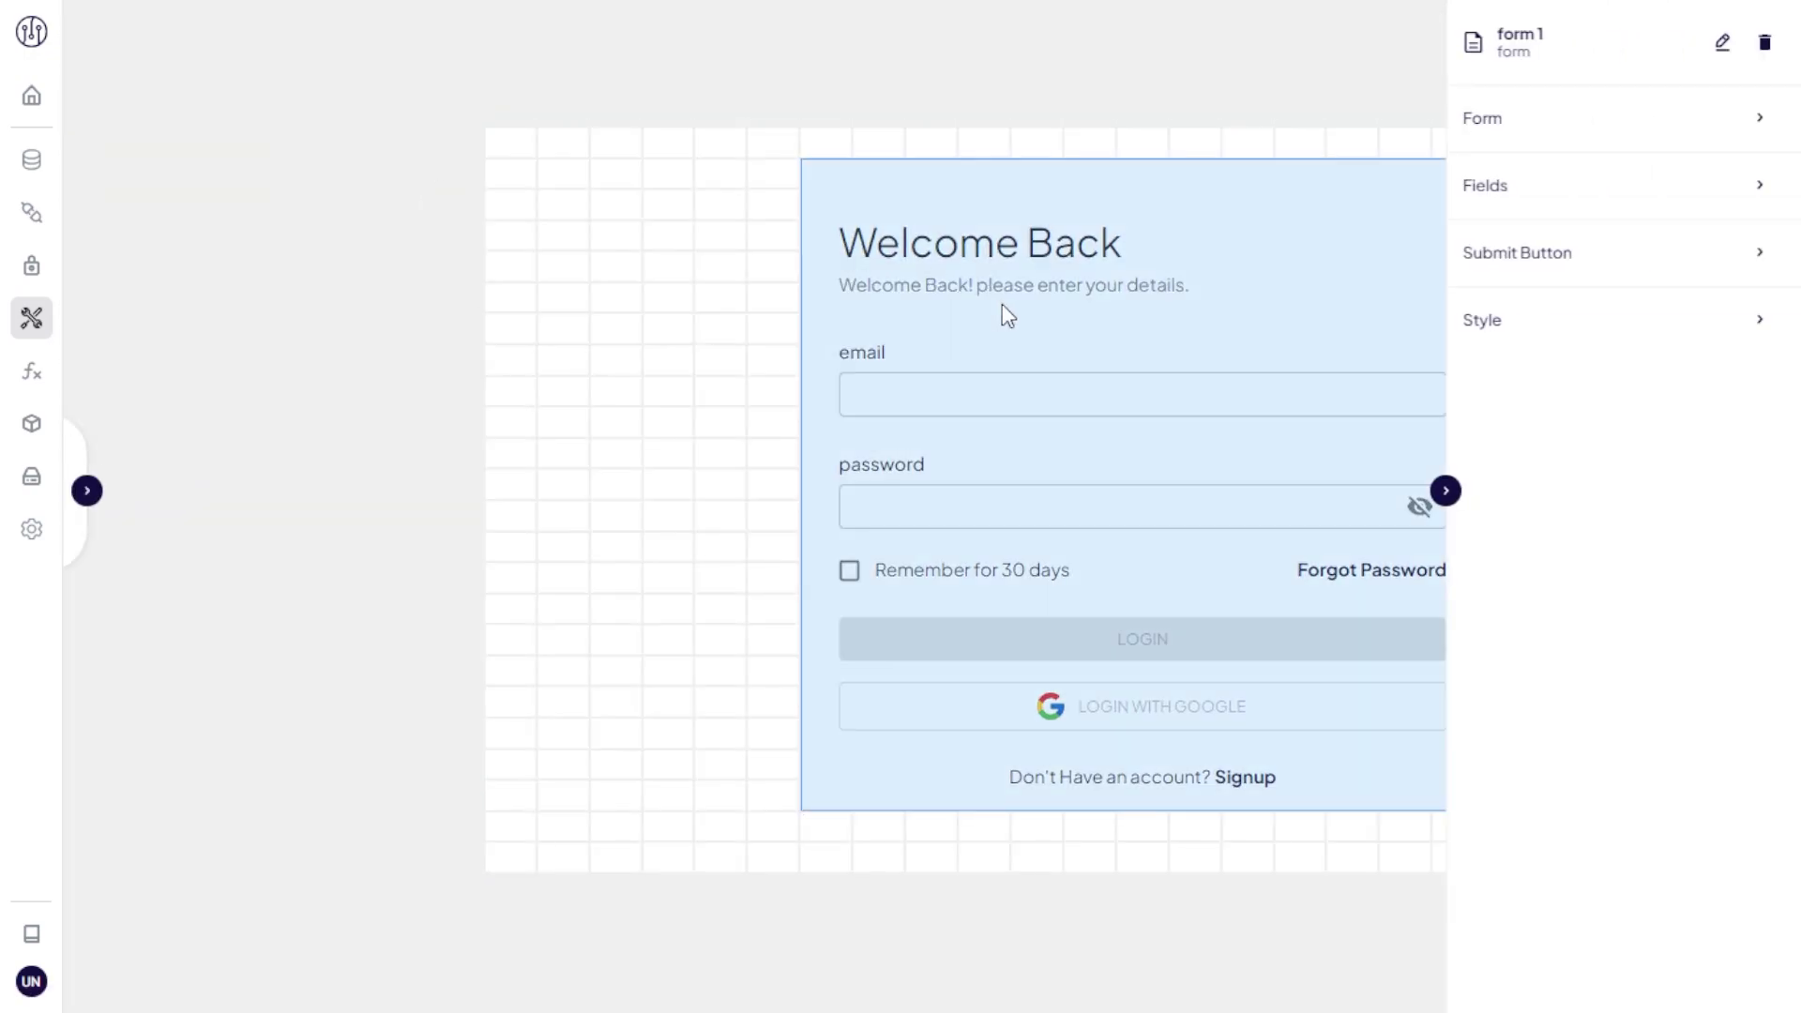
left_click(1540, 267)
Step: Add a Link to Page 2 as the submit button's second action after Log In
left_click(1576, 483)
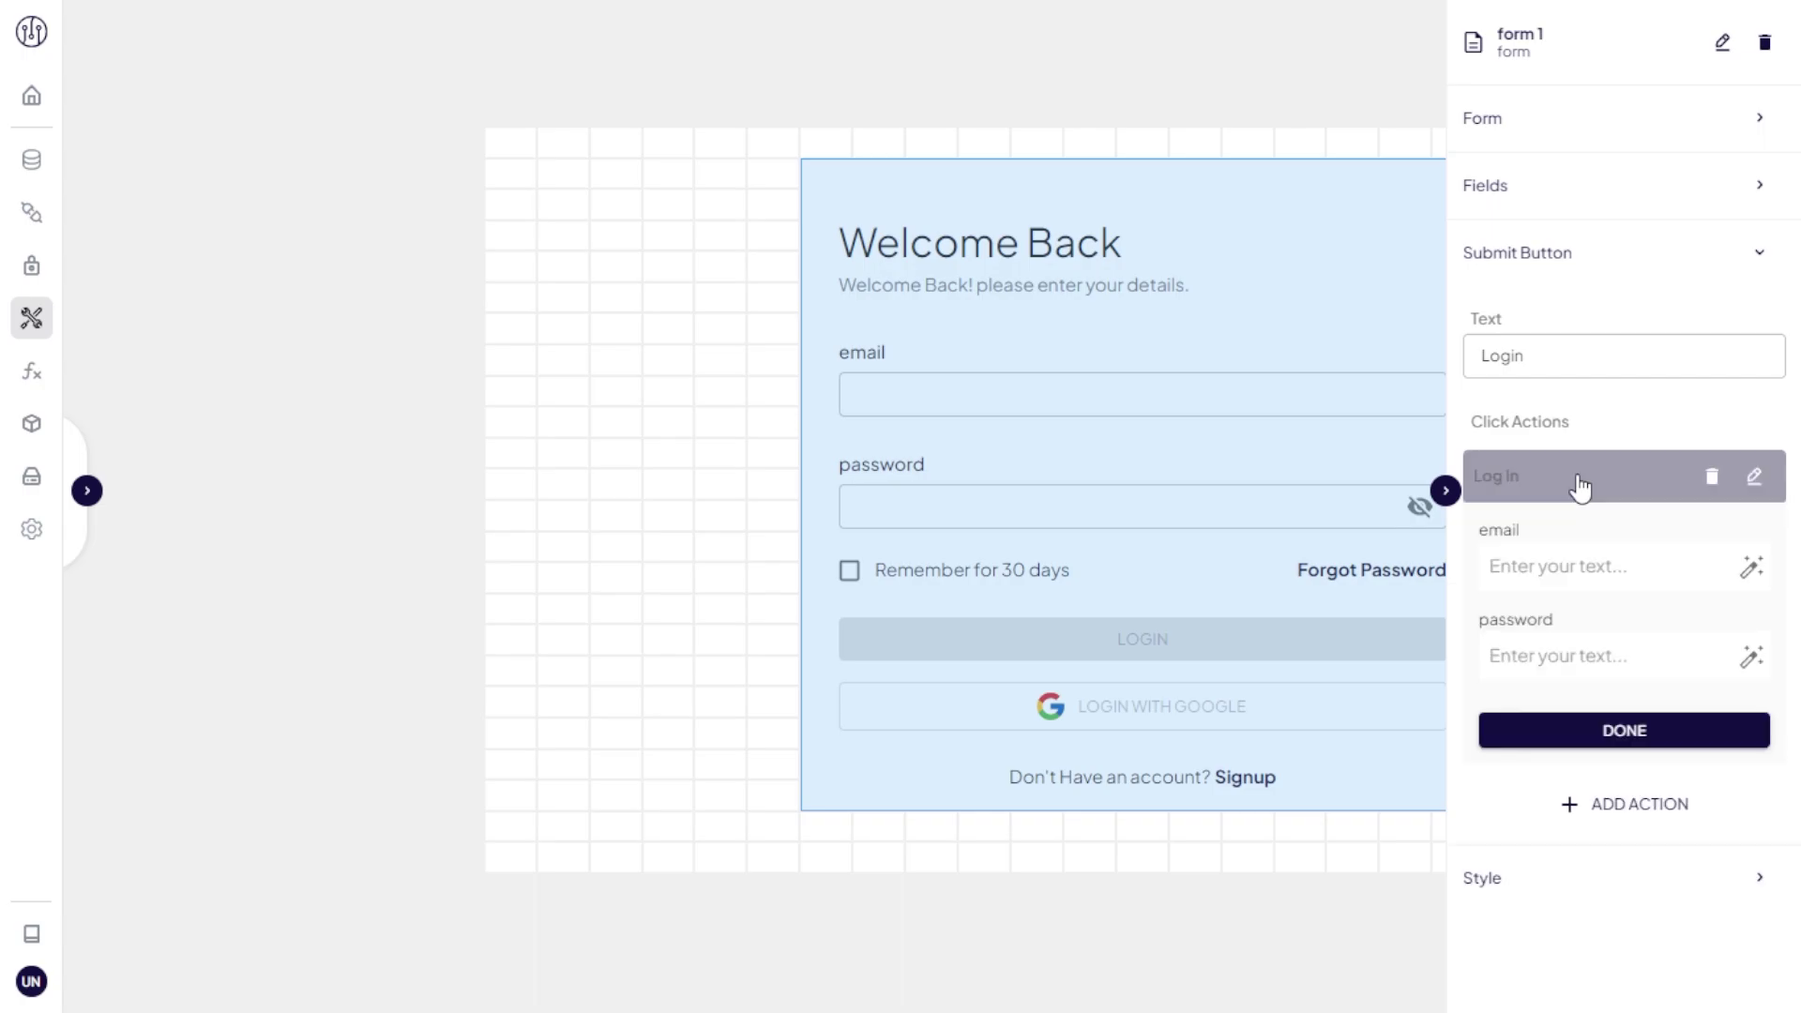
left_click(1632, 805)
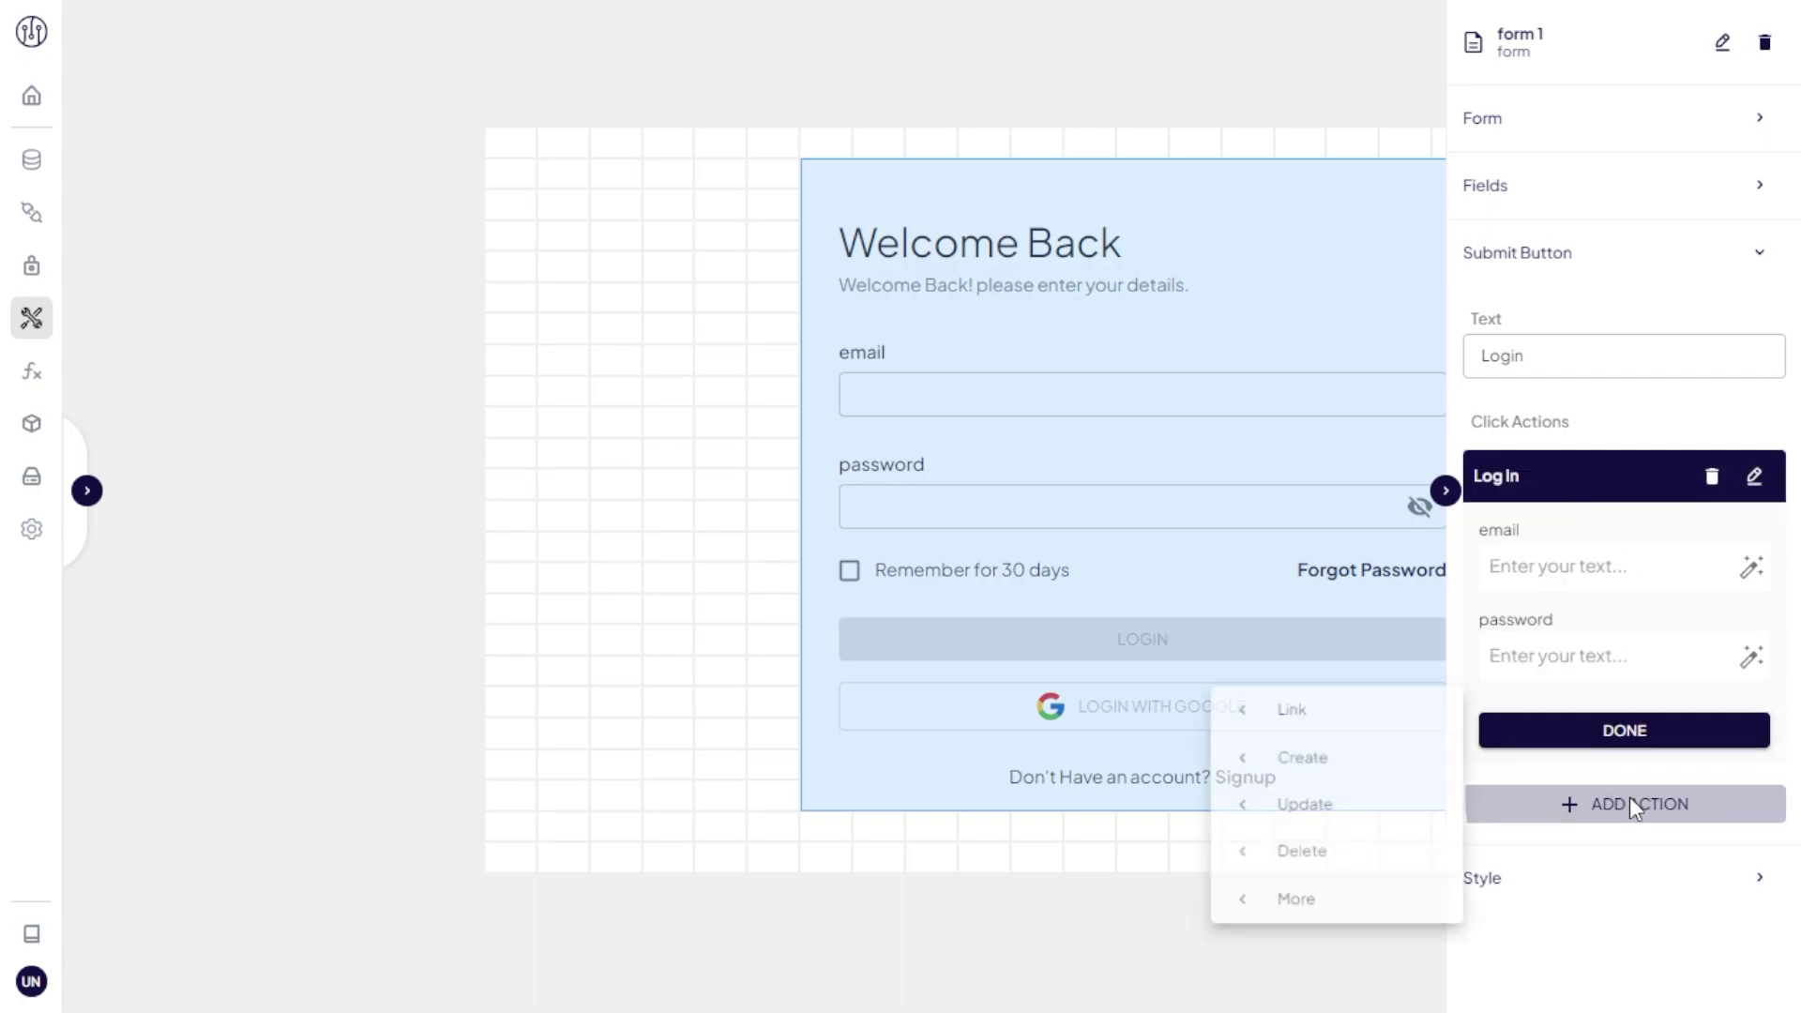
left_click(1377, 723)
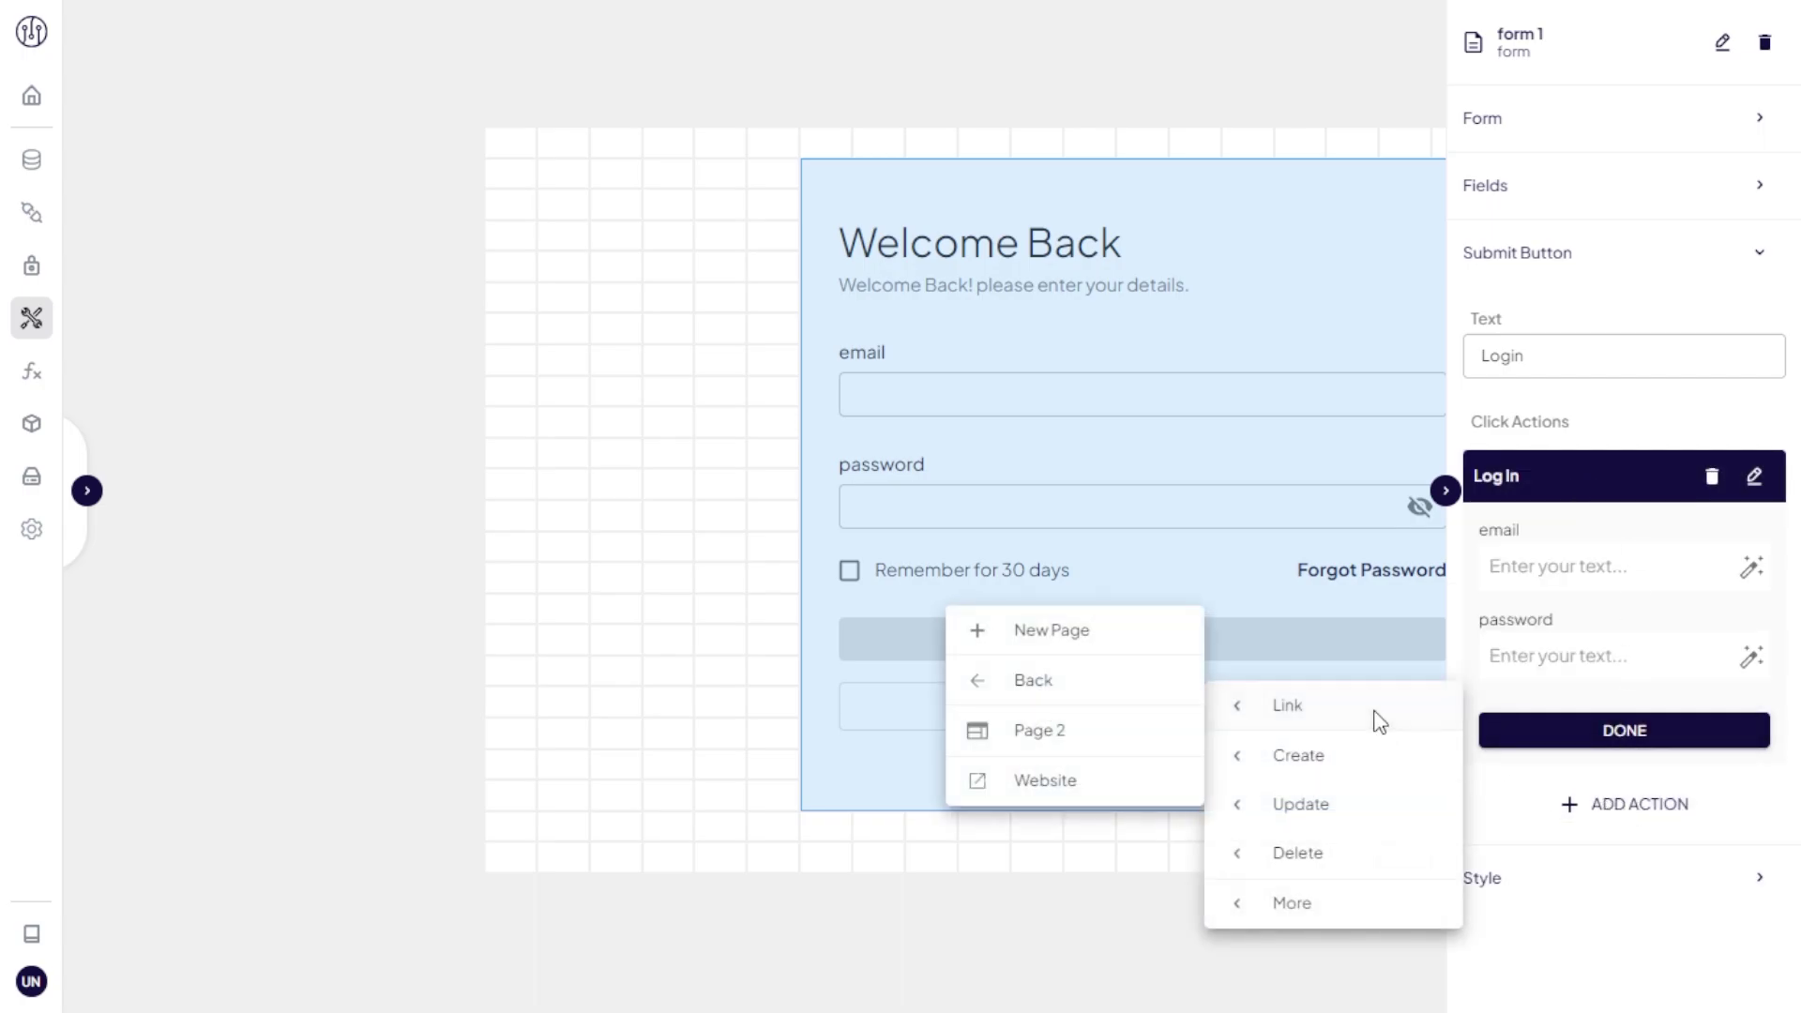
left_click(1131, 739)
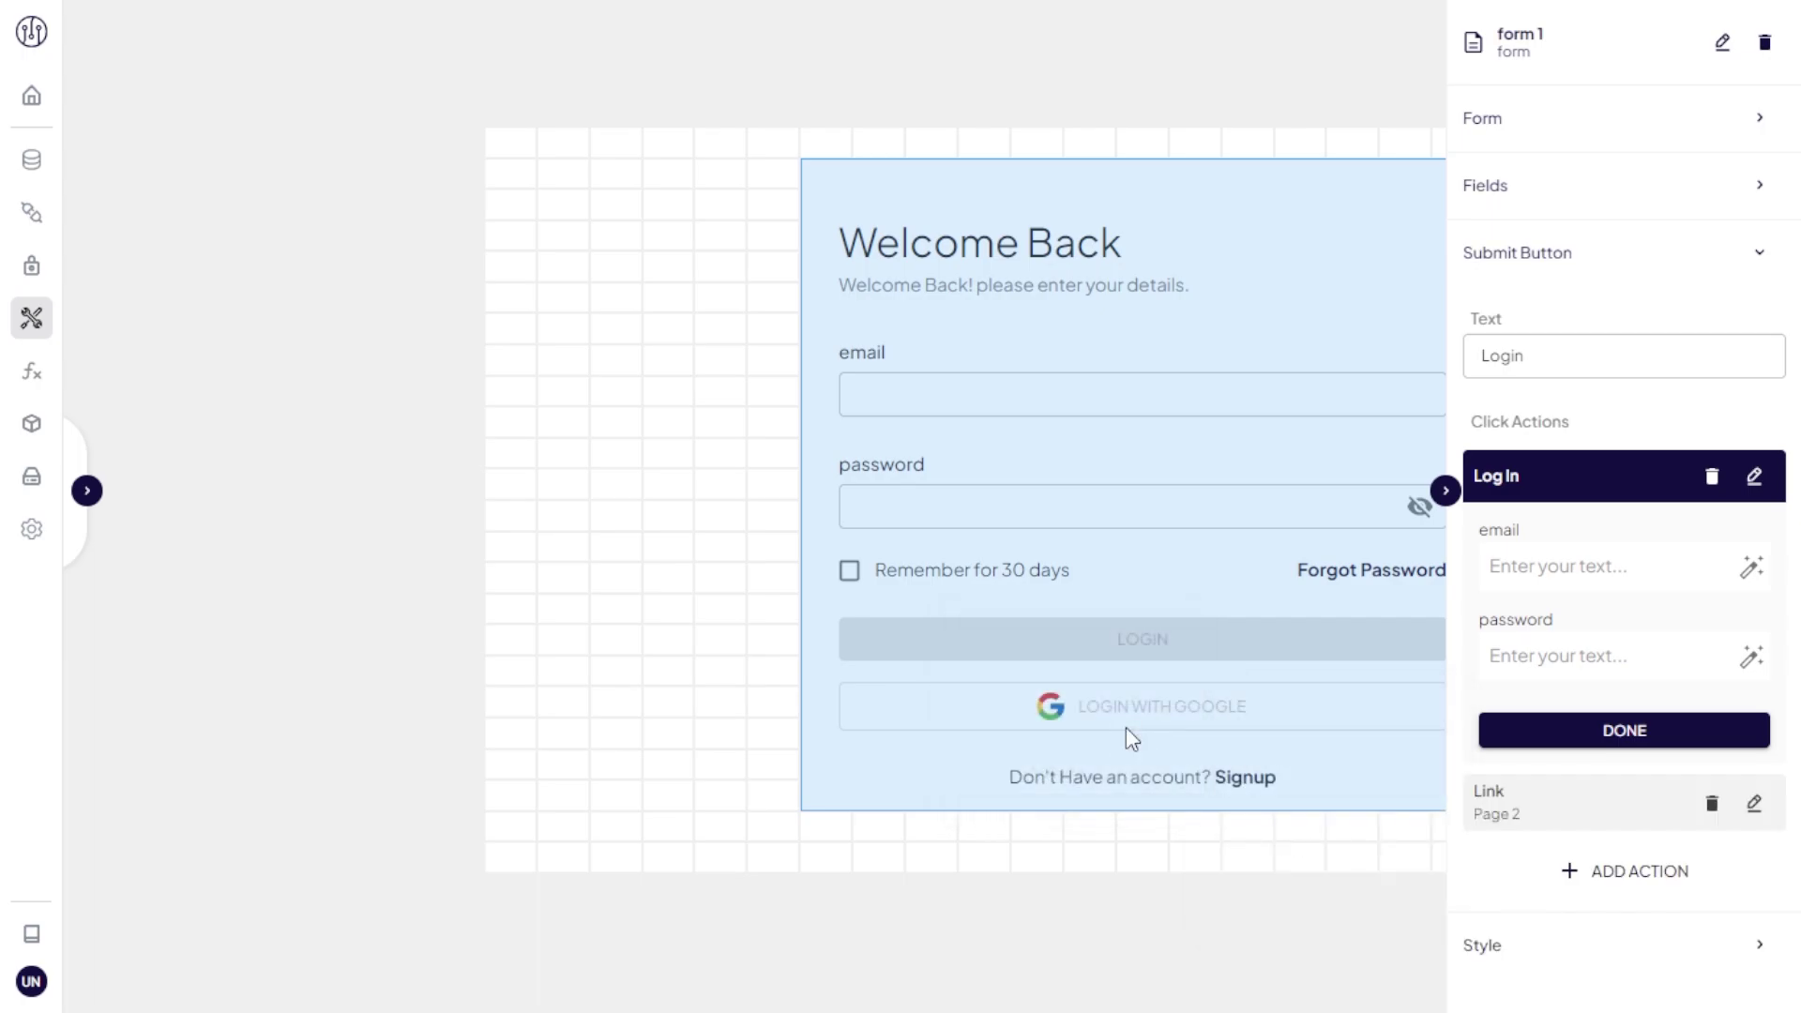
left_click(1445, 490)
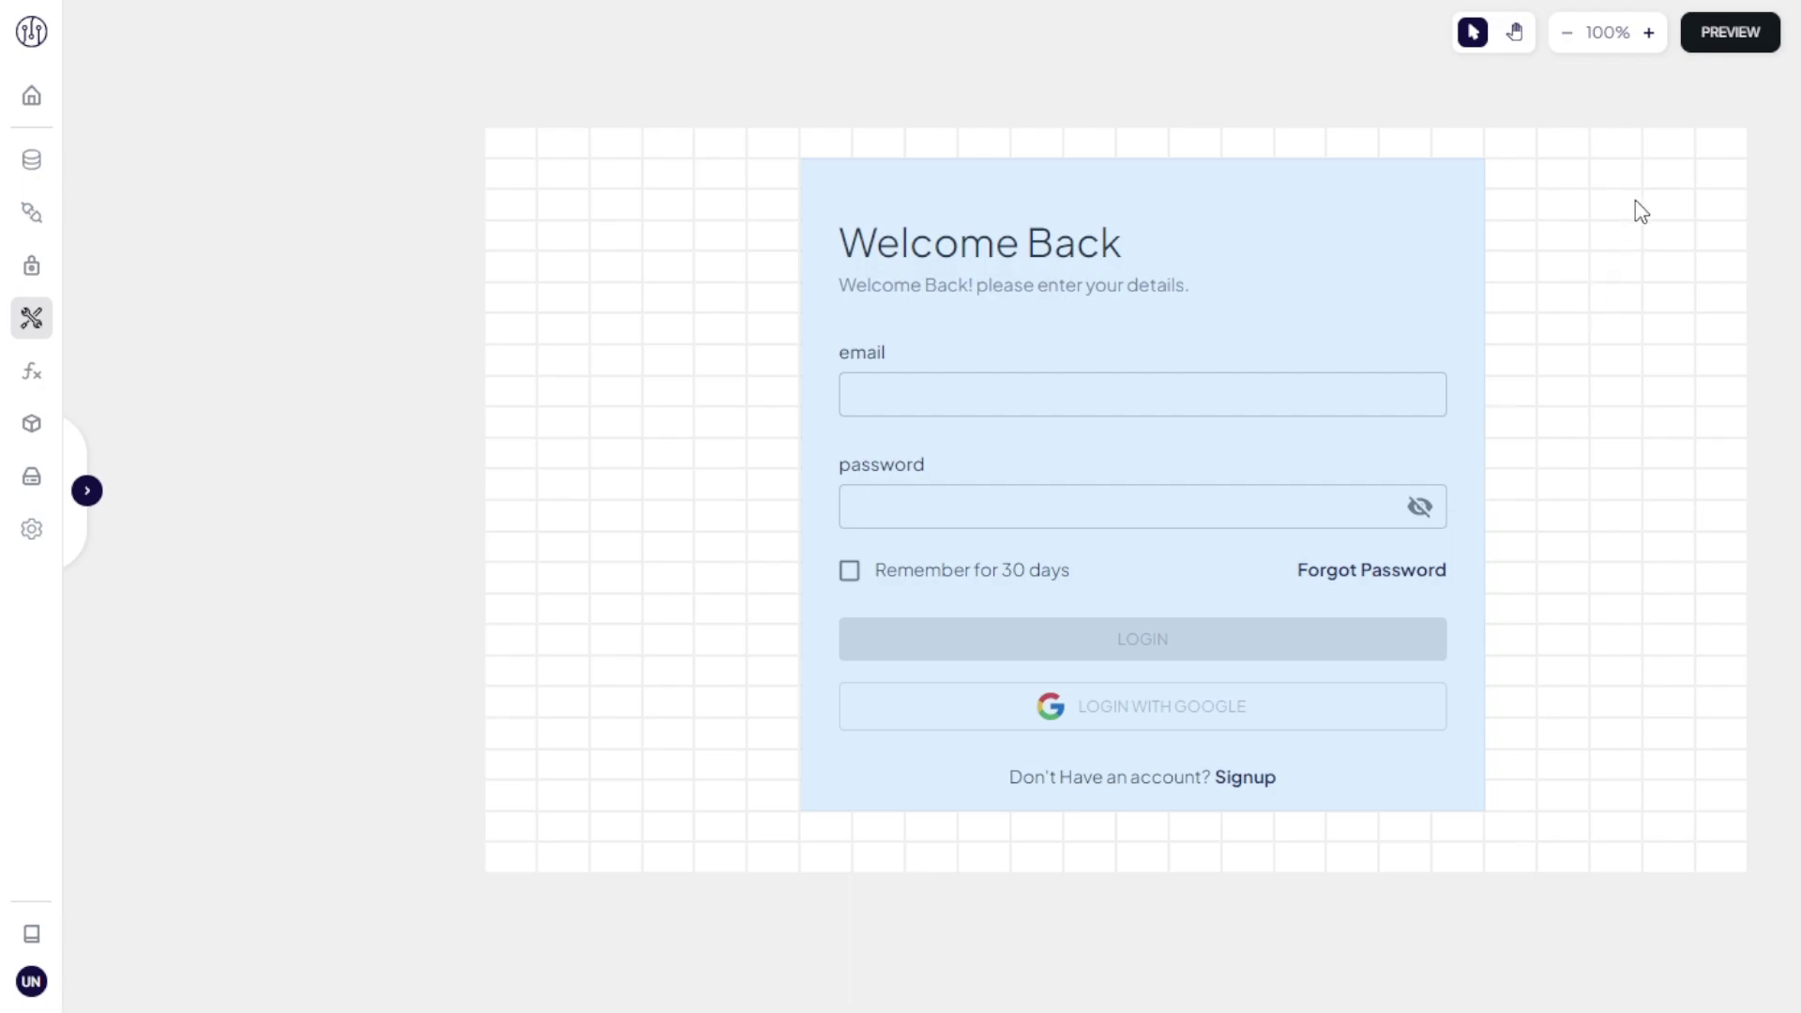
Step: Preview the app, log in with the demo account to reach the Course table, then return to the builder
left_click(1708, 47)
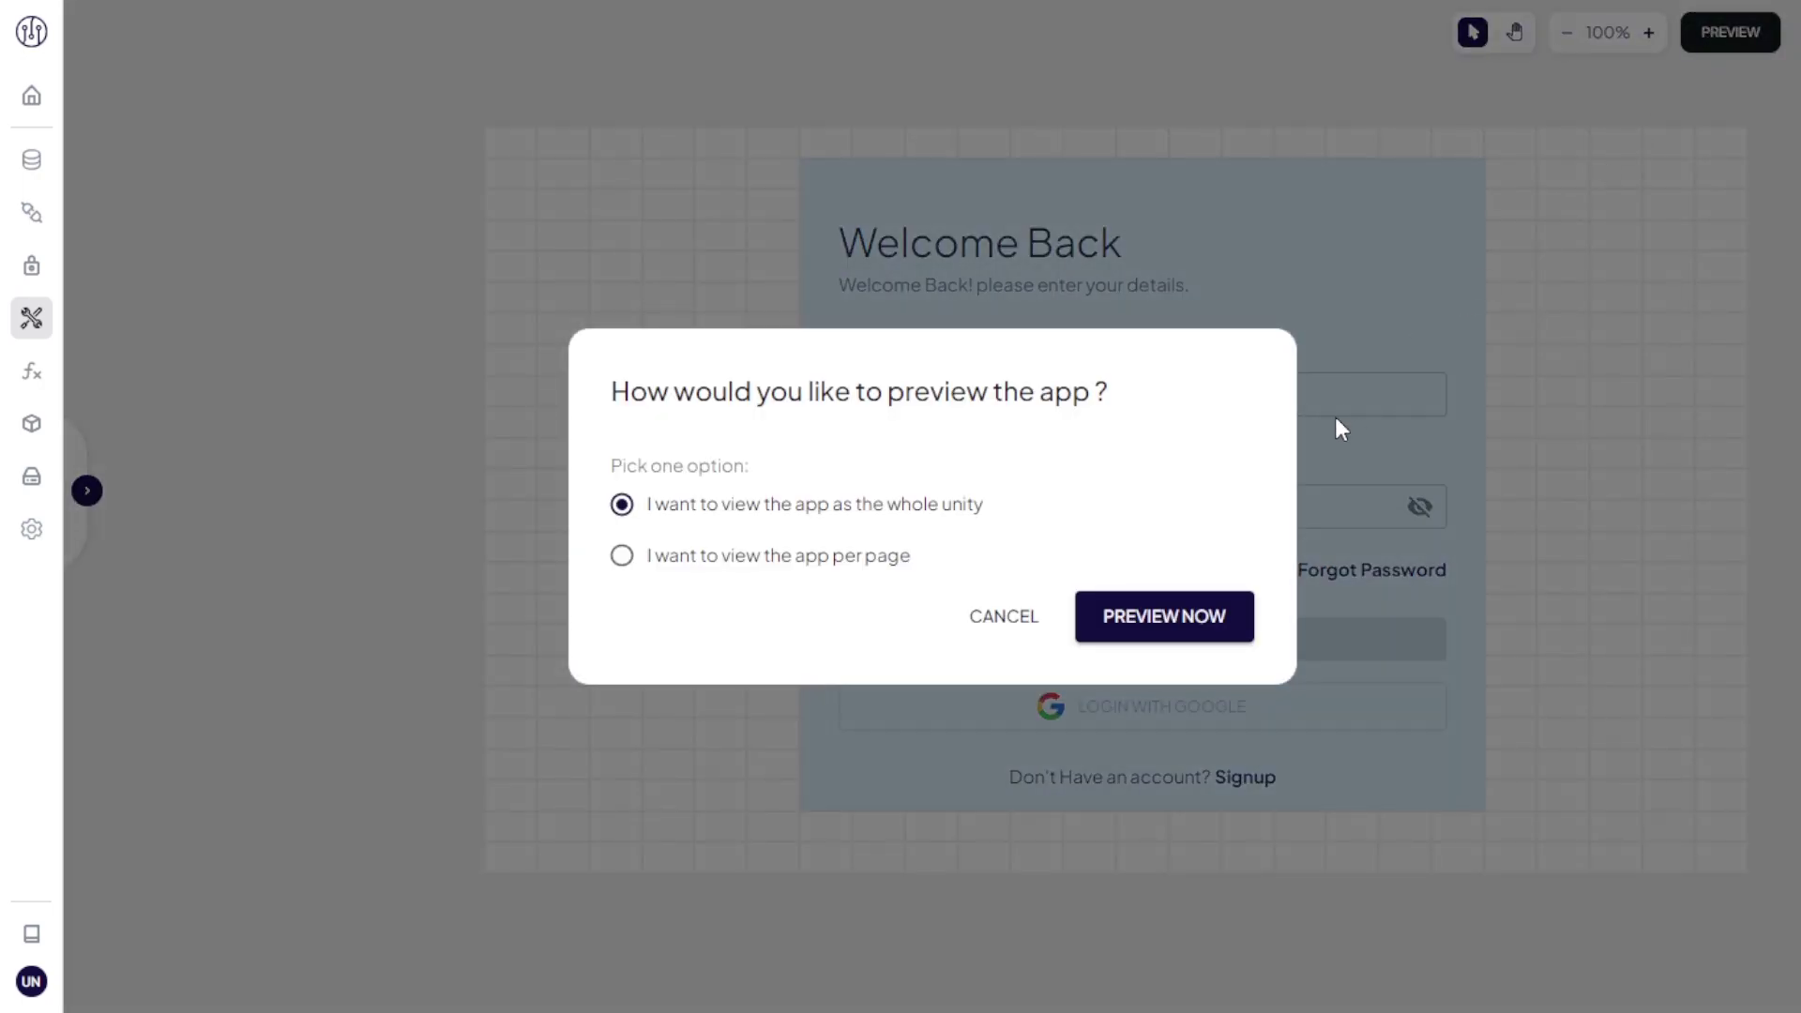
left_click(1154, 621)
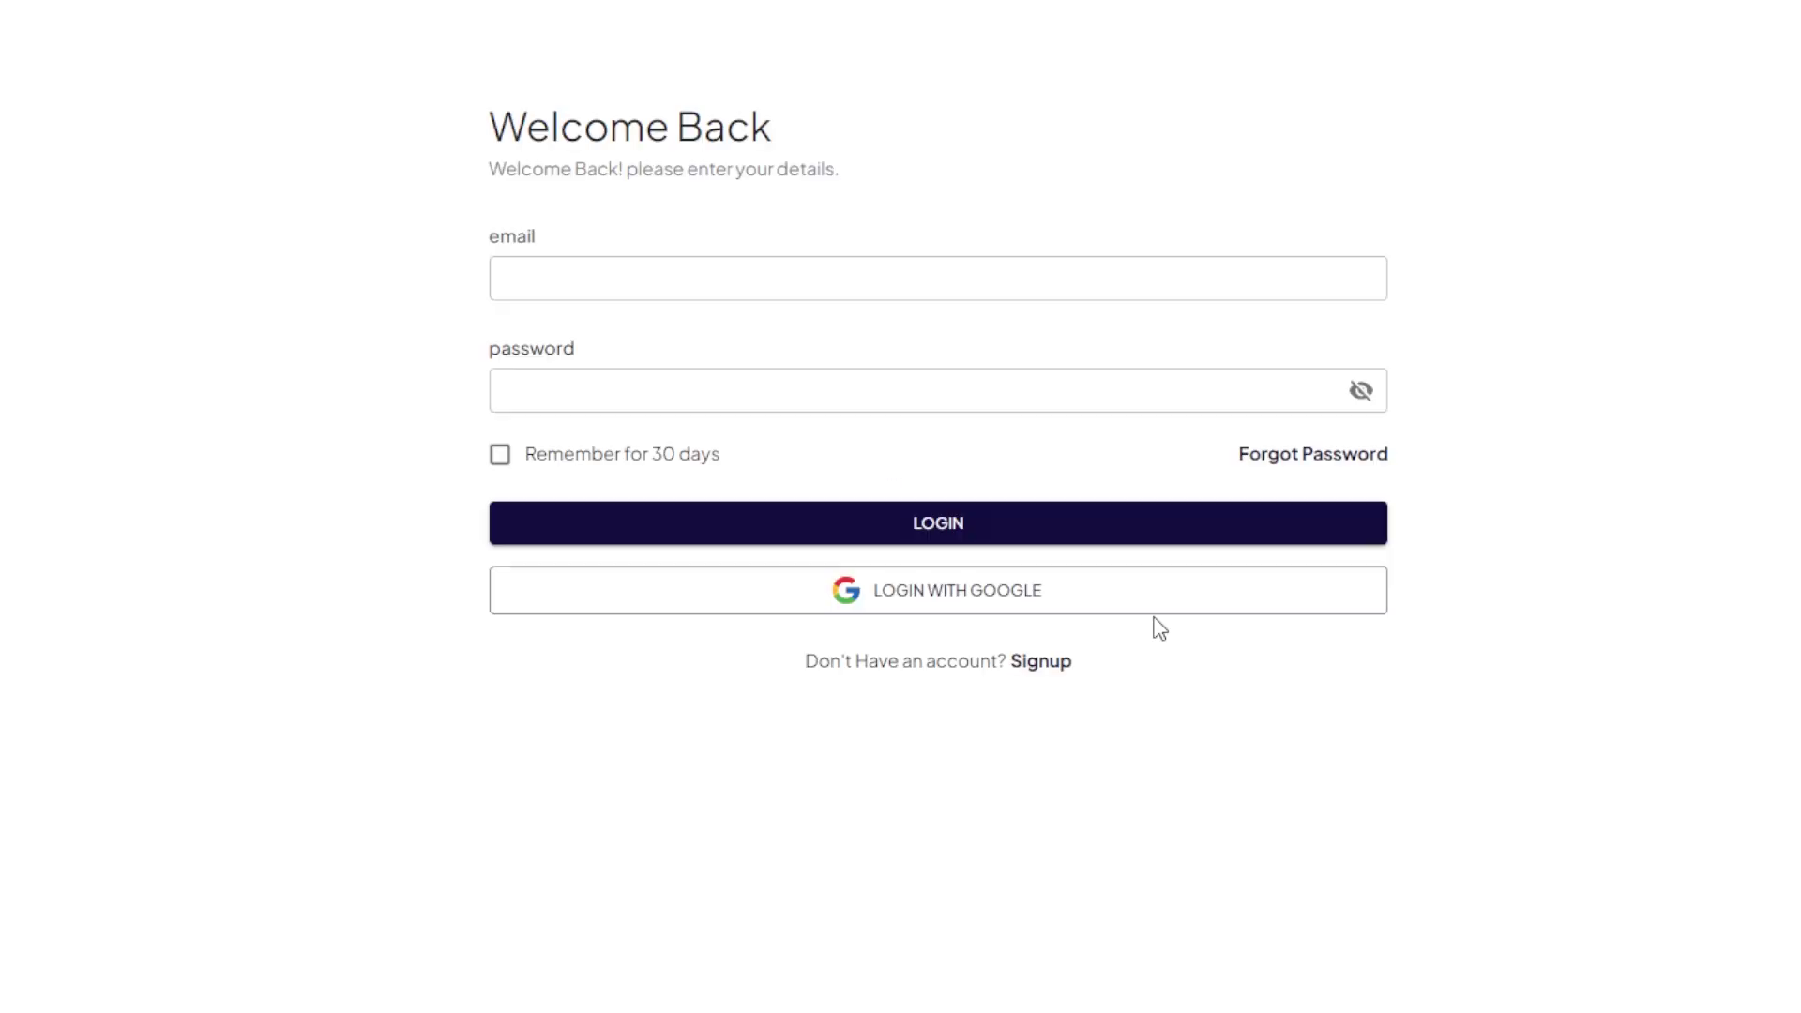
left_click(1149, 263)
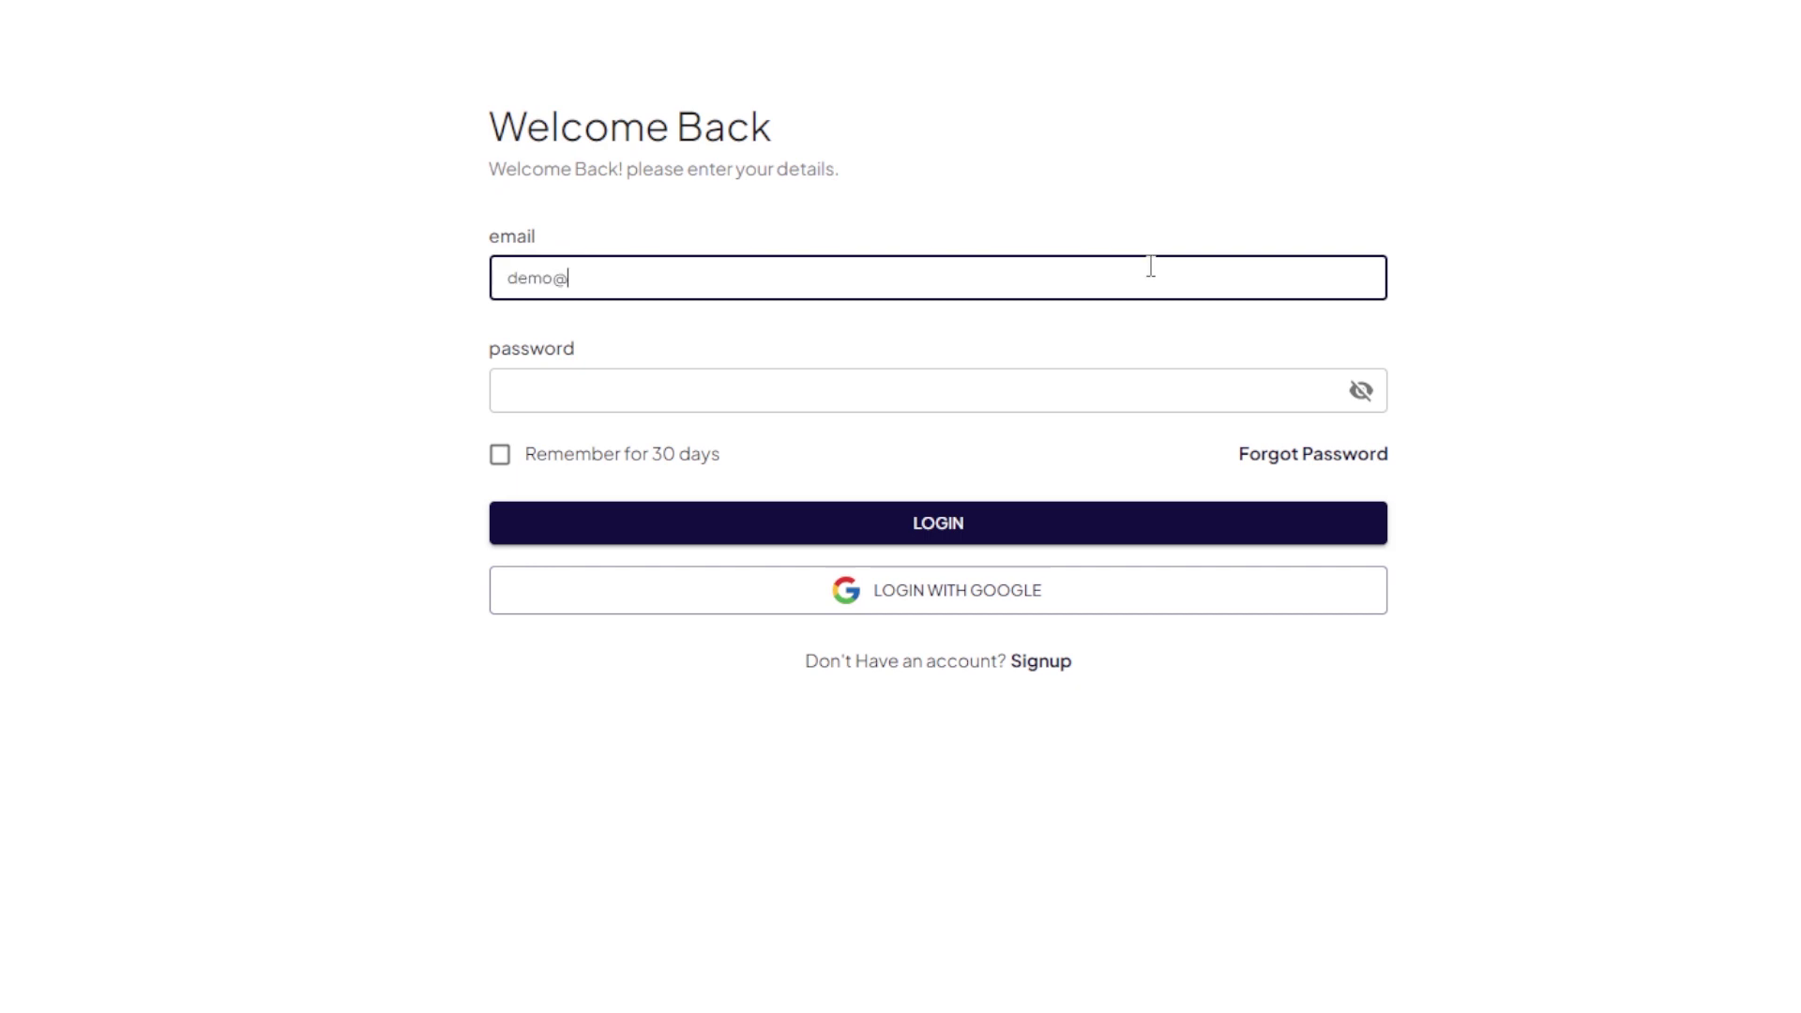
left_click(1140, 392)
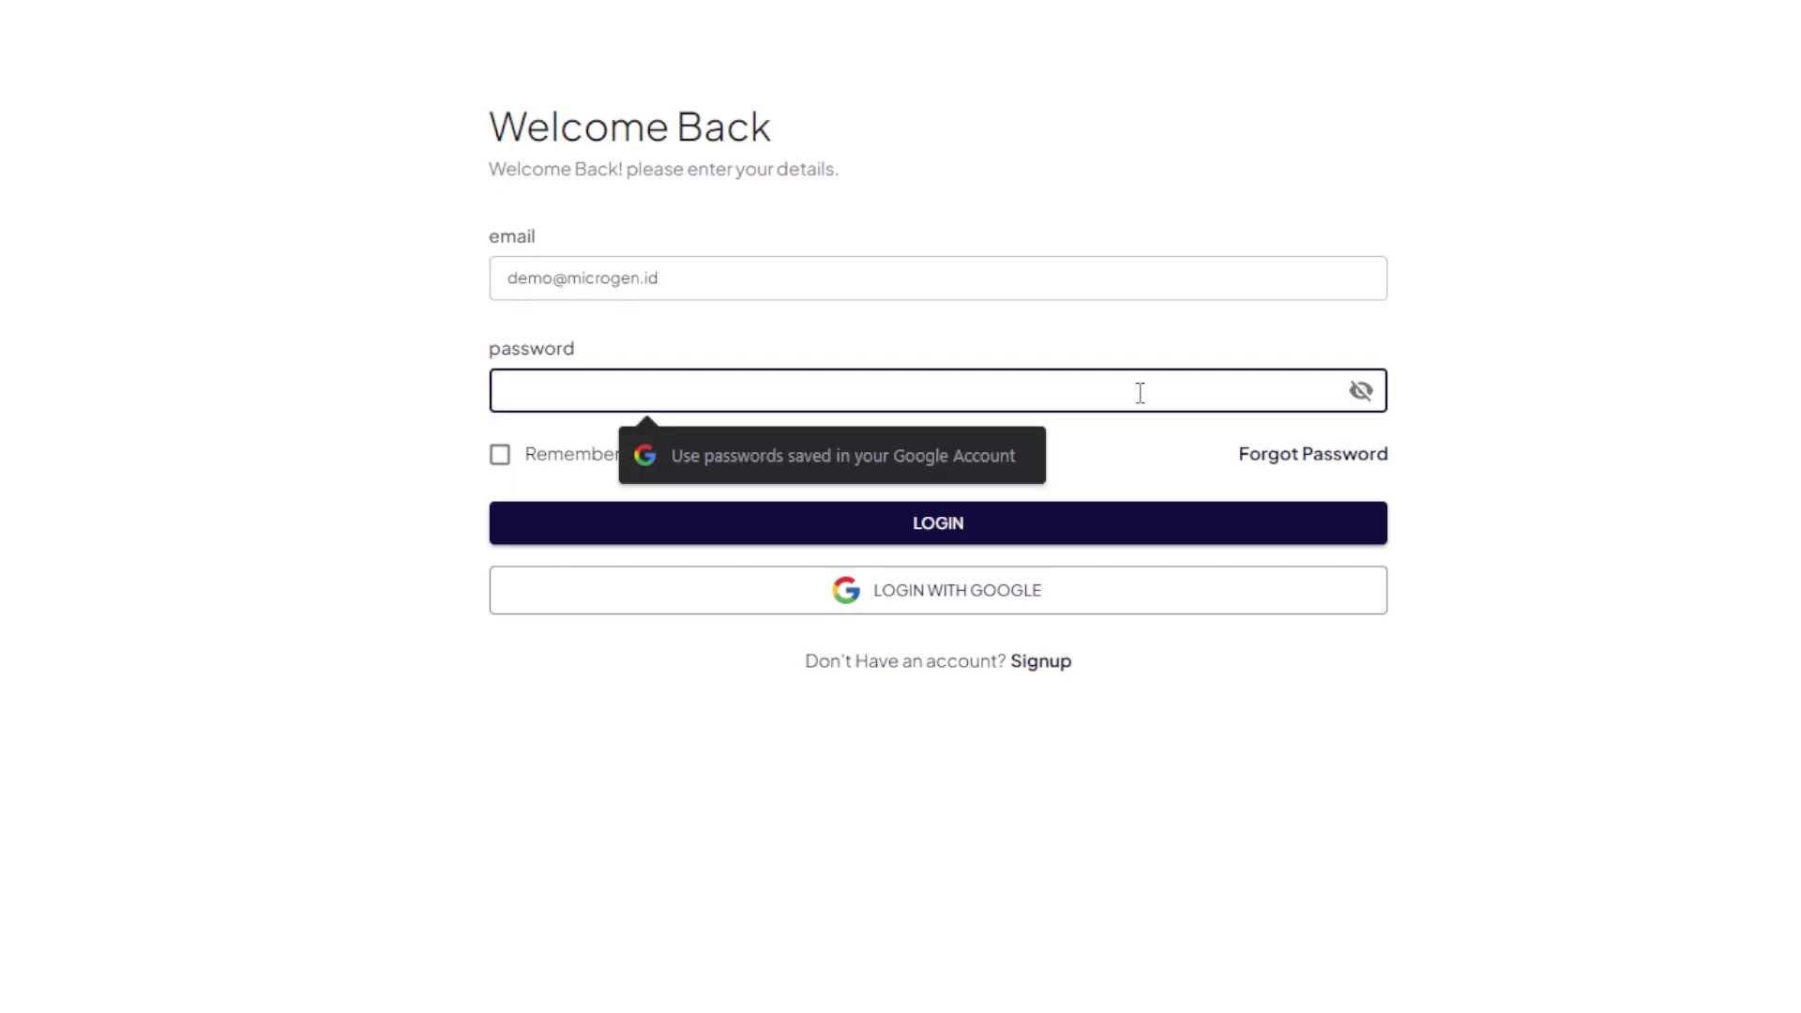
type("•••••")
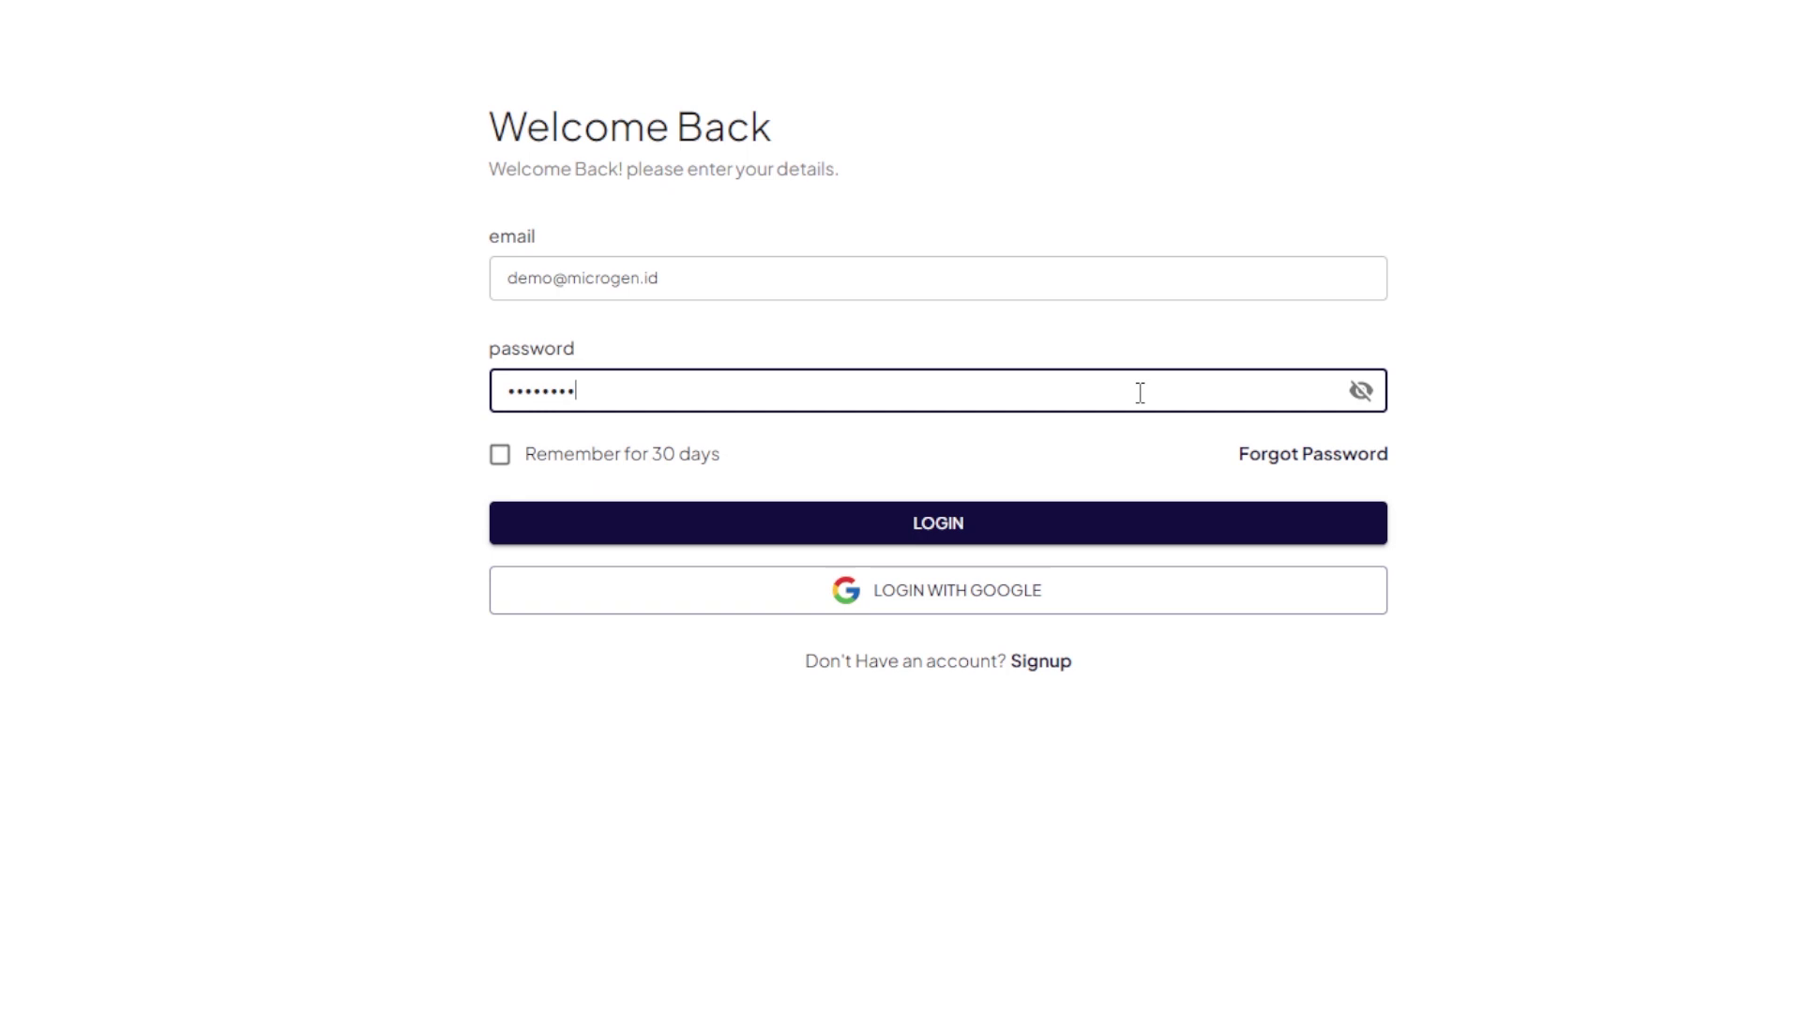
left_click(1117, 523)
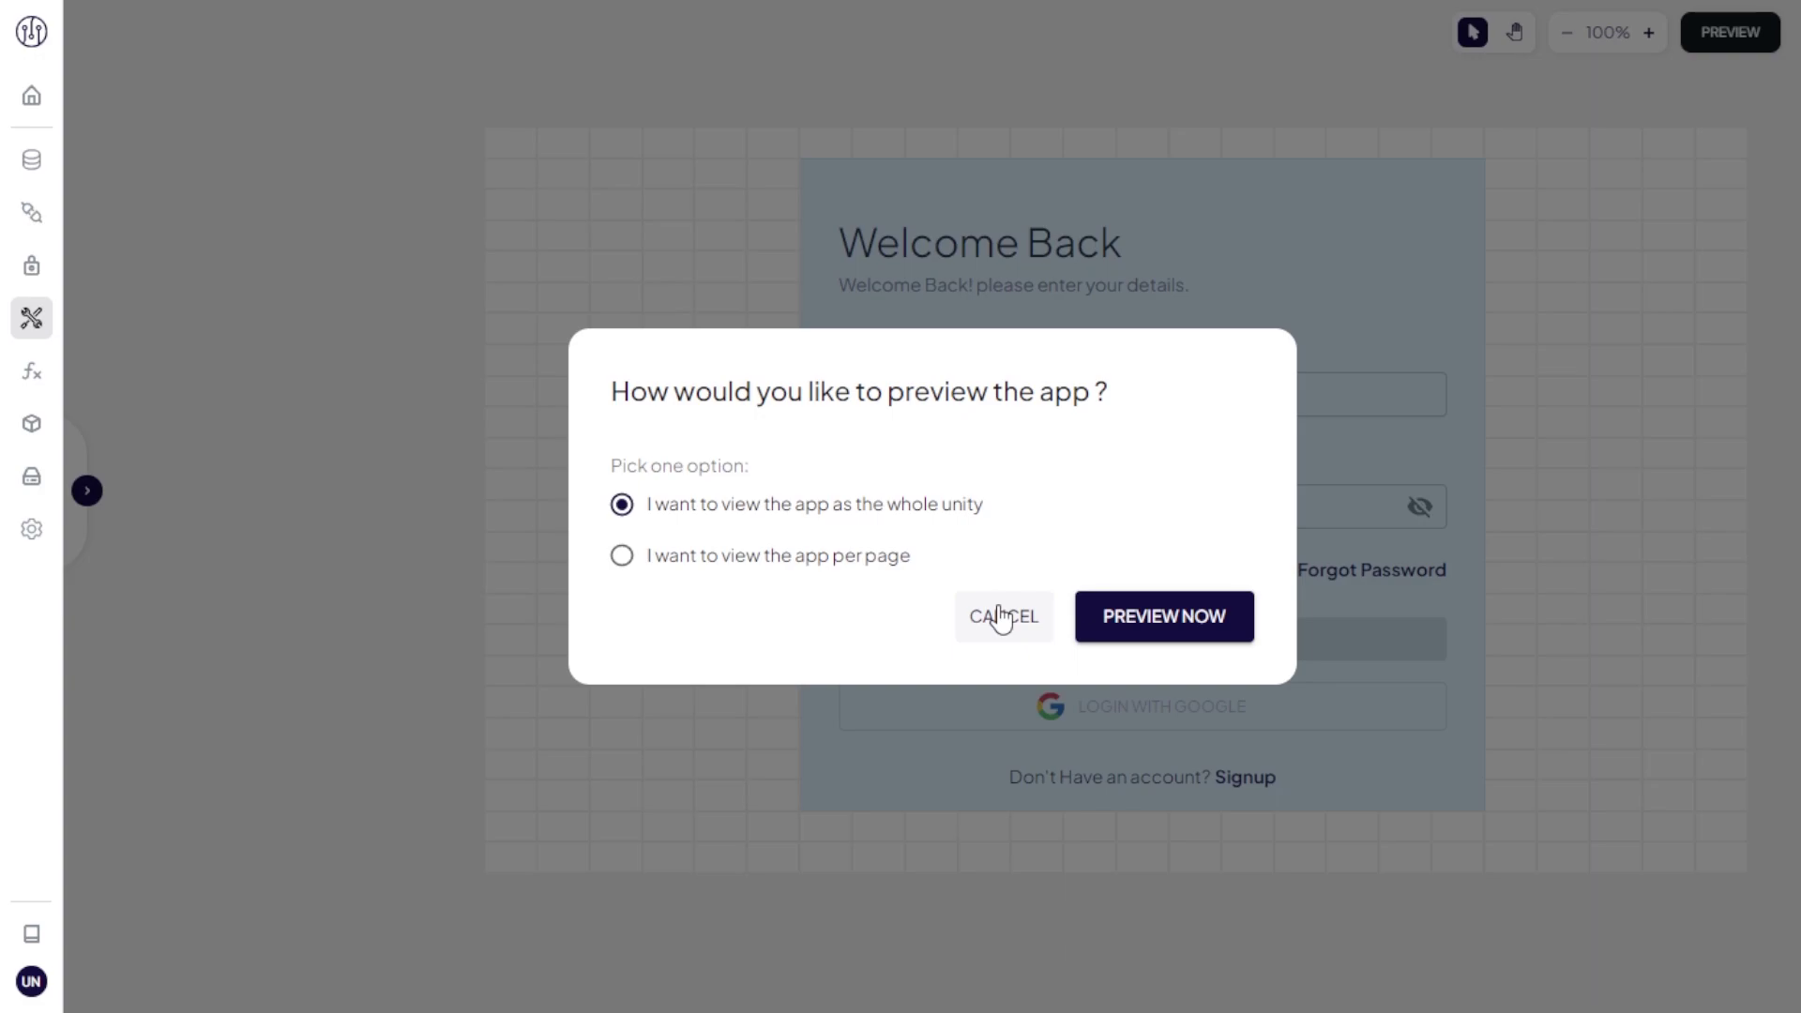
left_click(1001, 615)
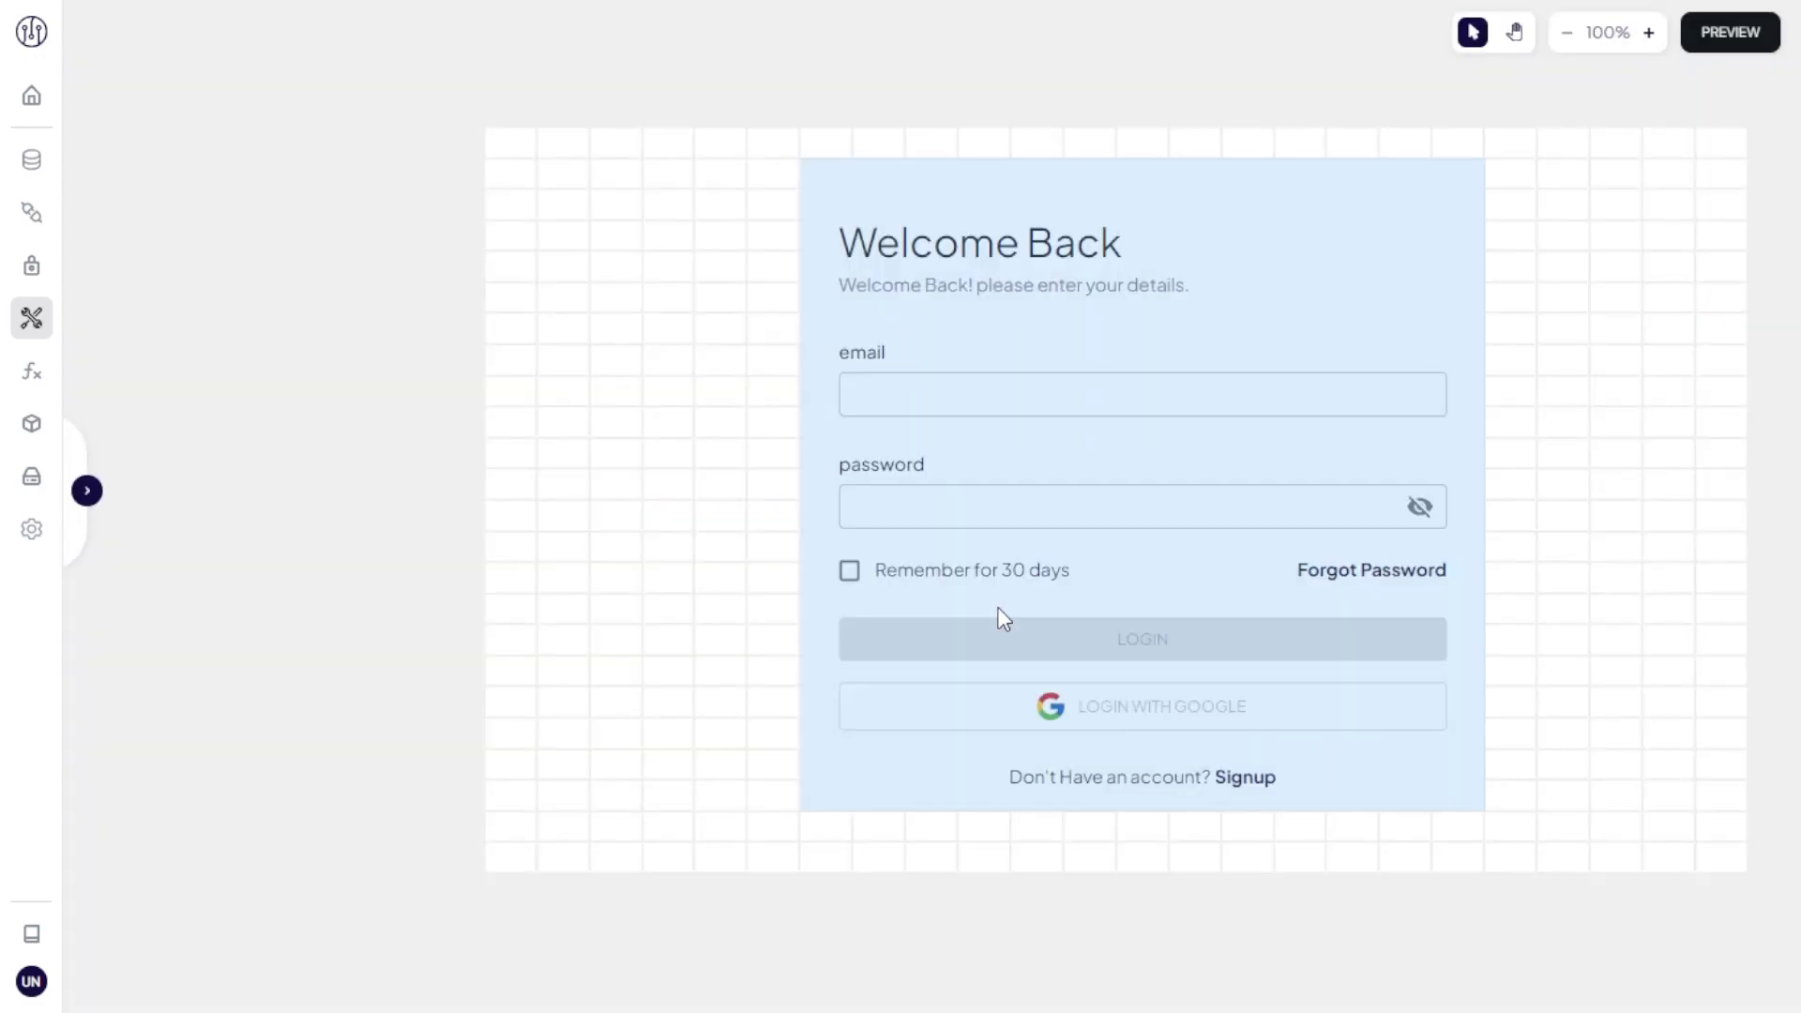
Step: Start a new function imported from the demo-microgen repository
left_click(37, 373)
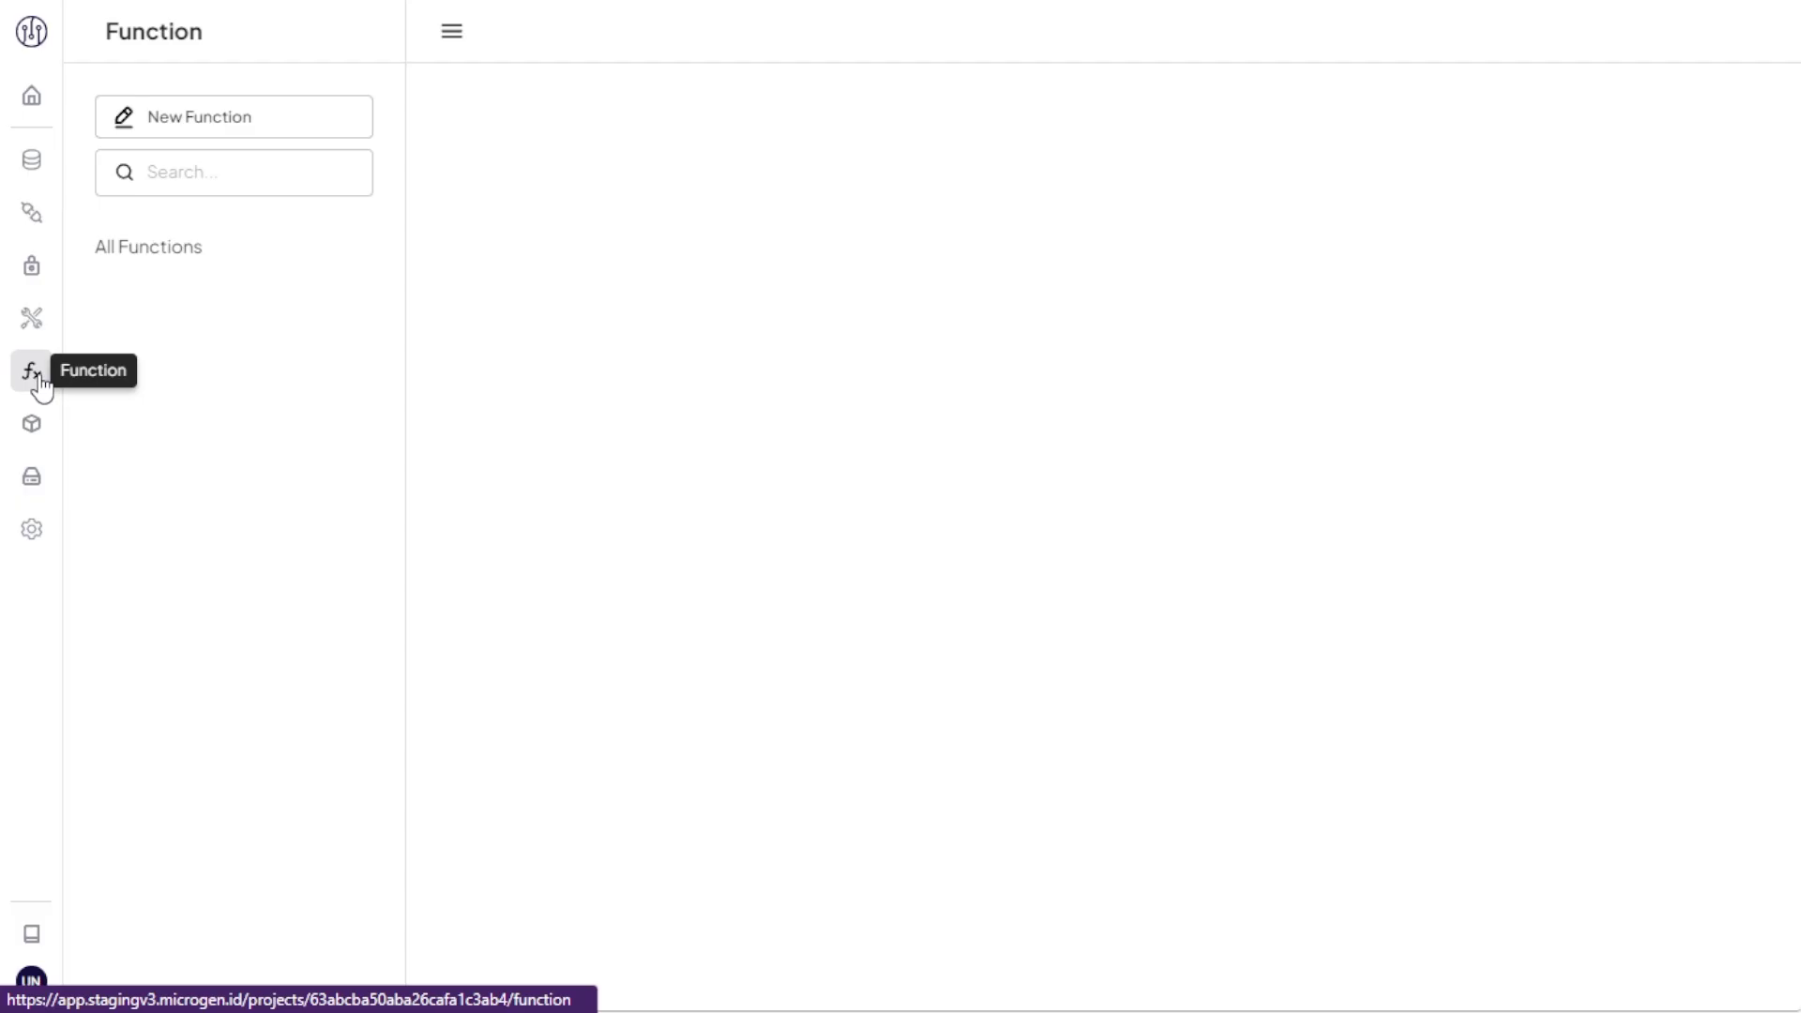
left_click(240, 132)
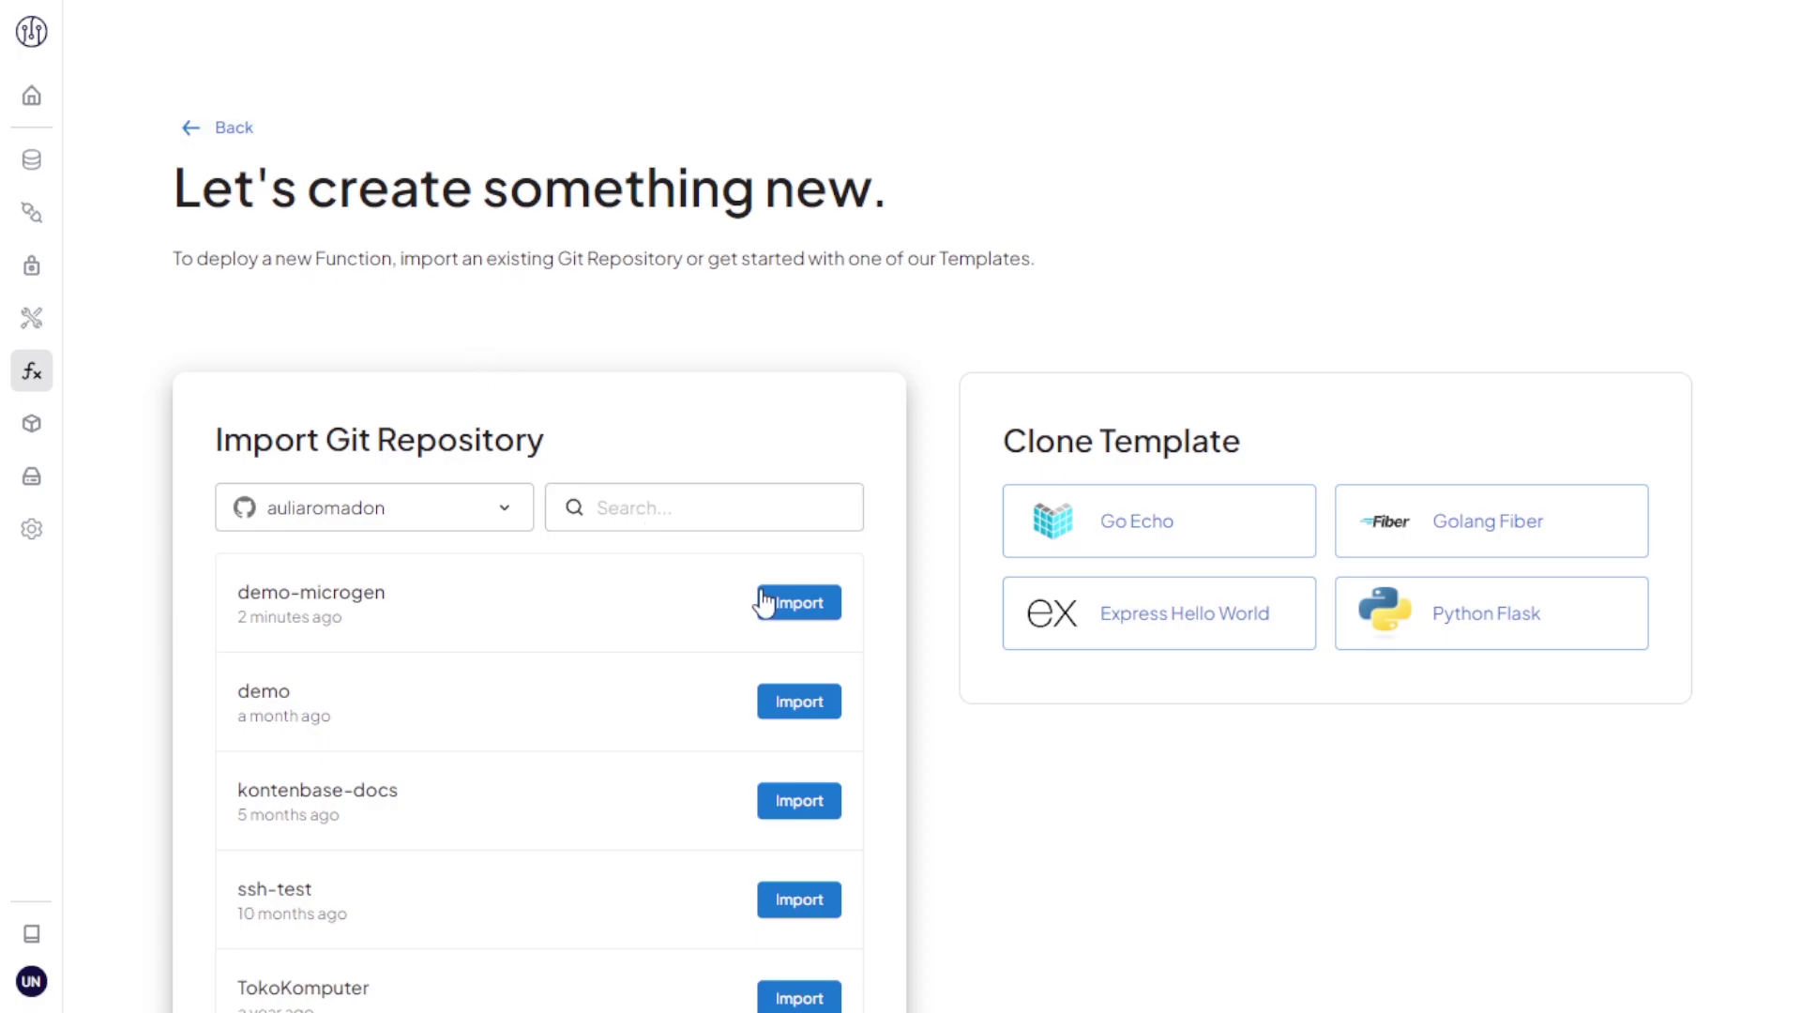
left_click(785, 608)
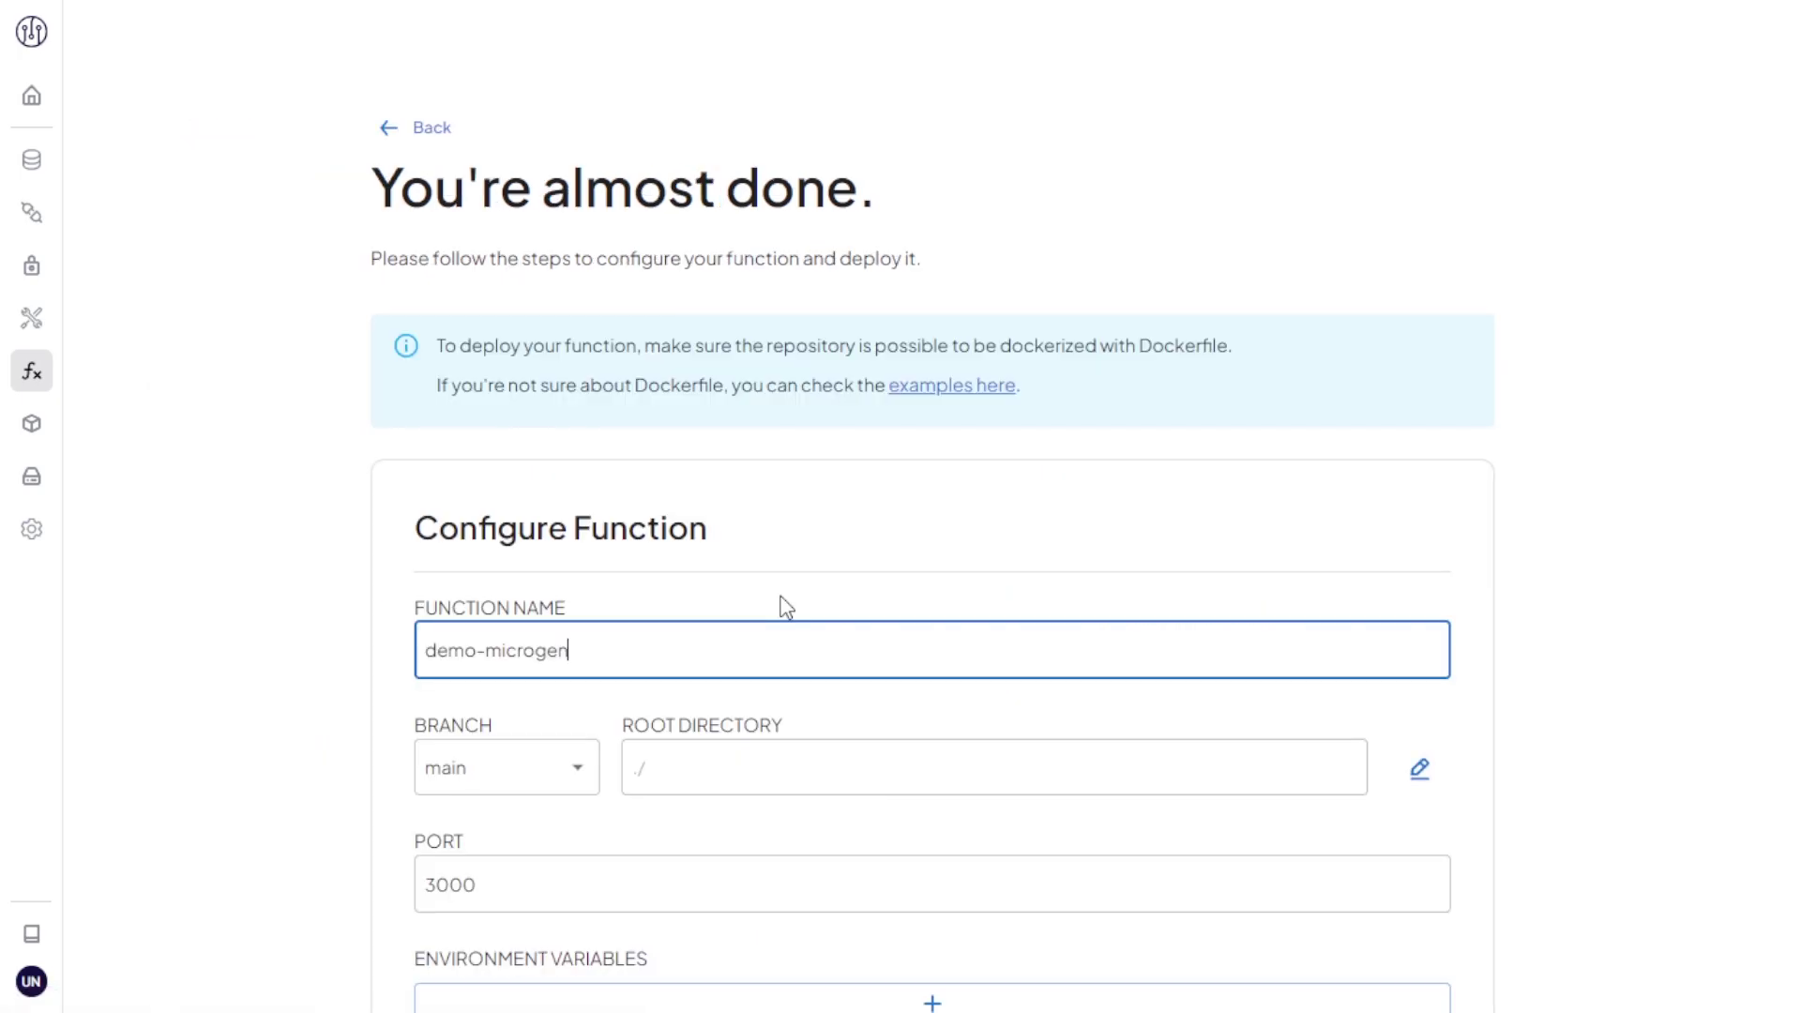
Step: Add an environment variable row, then delete it, leaving no variables
scroll(785, 608, "down", 2)
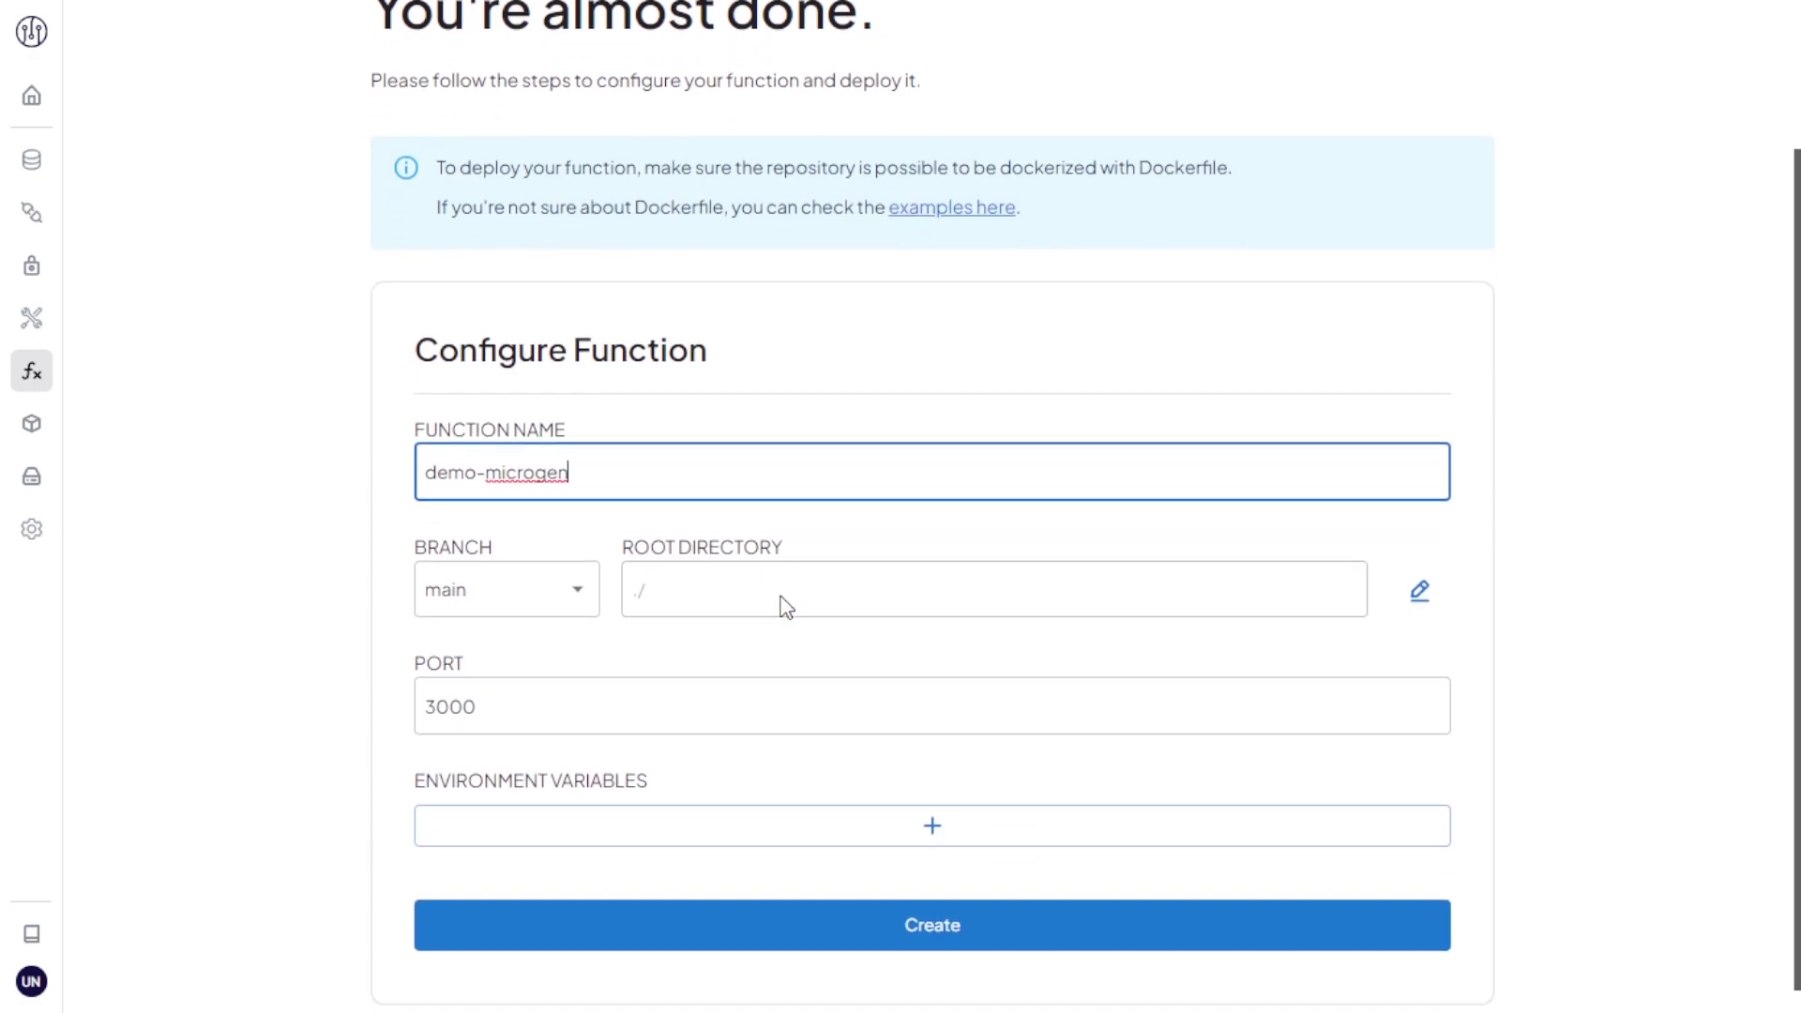
left_click(931, 816)
left_click(932, 816)
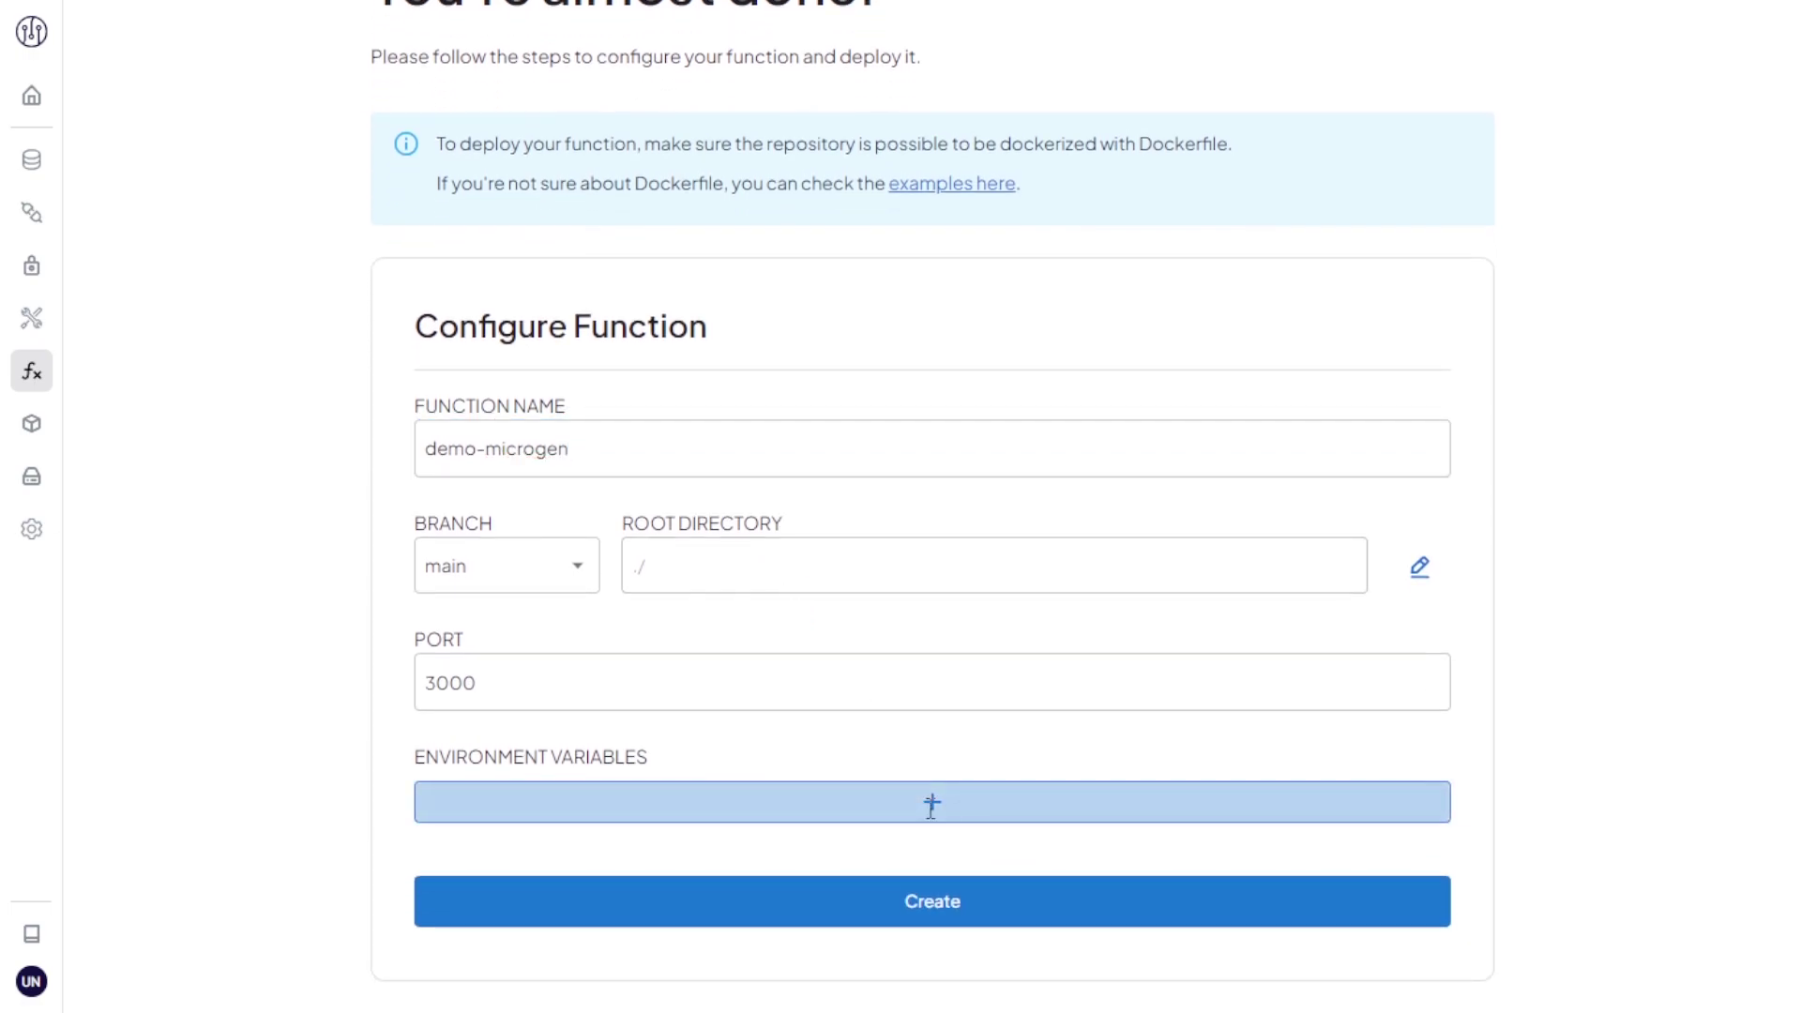
scroll(934, 816, "down", 1)
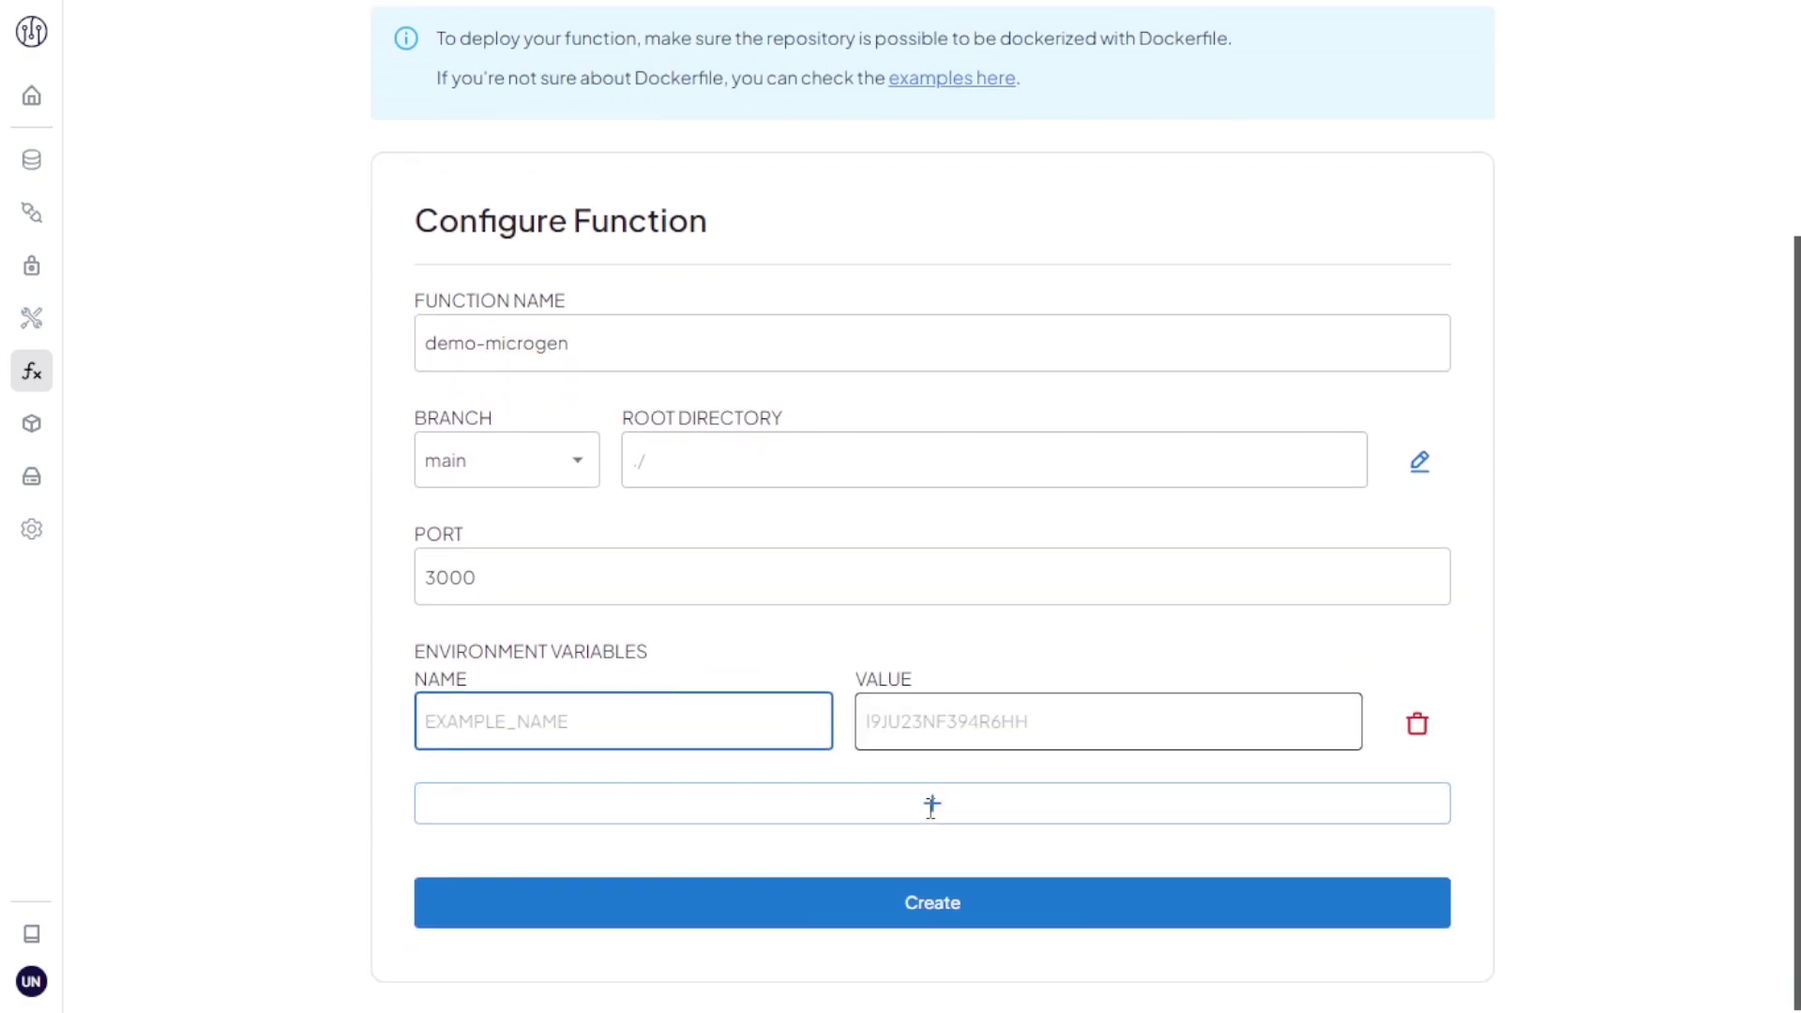
left_click(1419, 723)
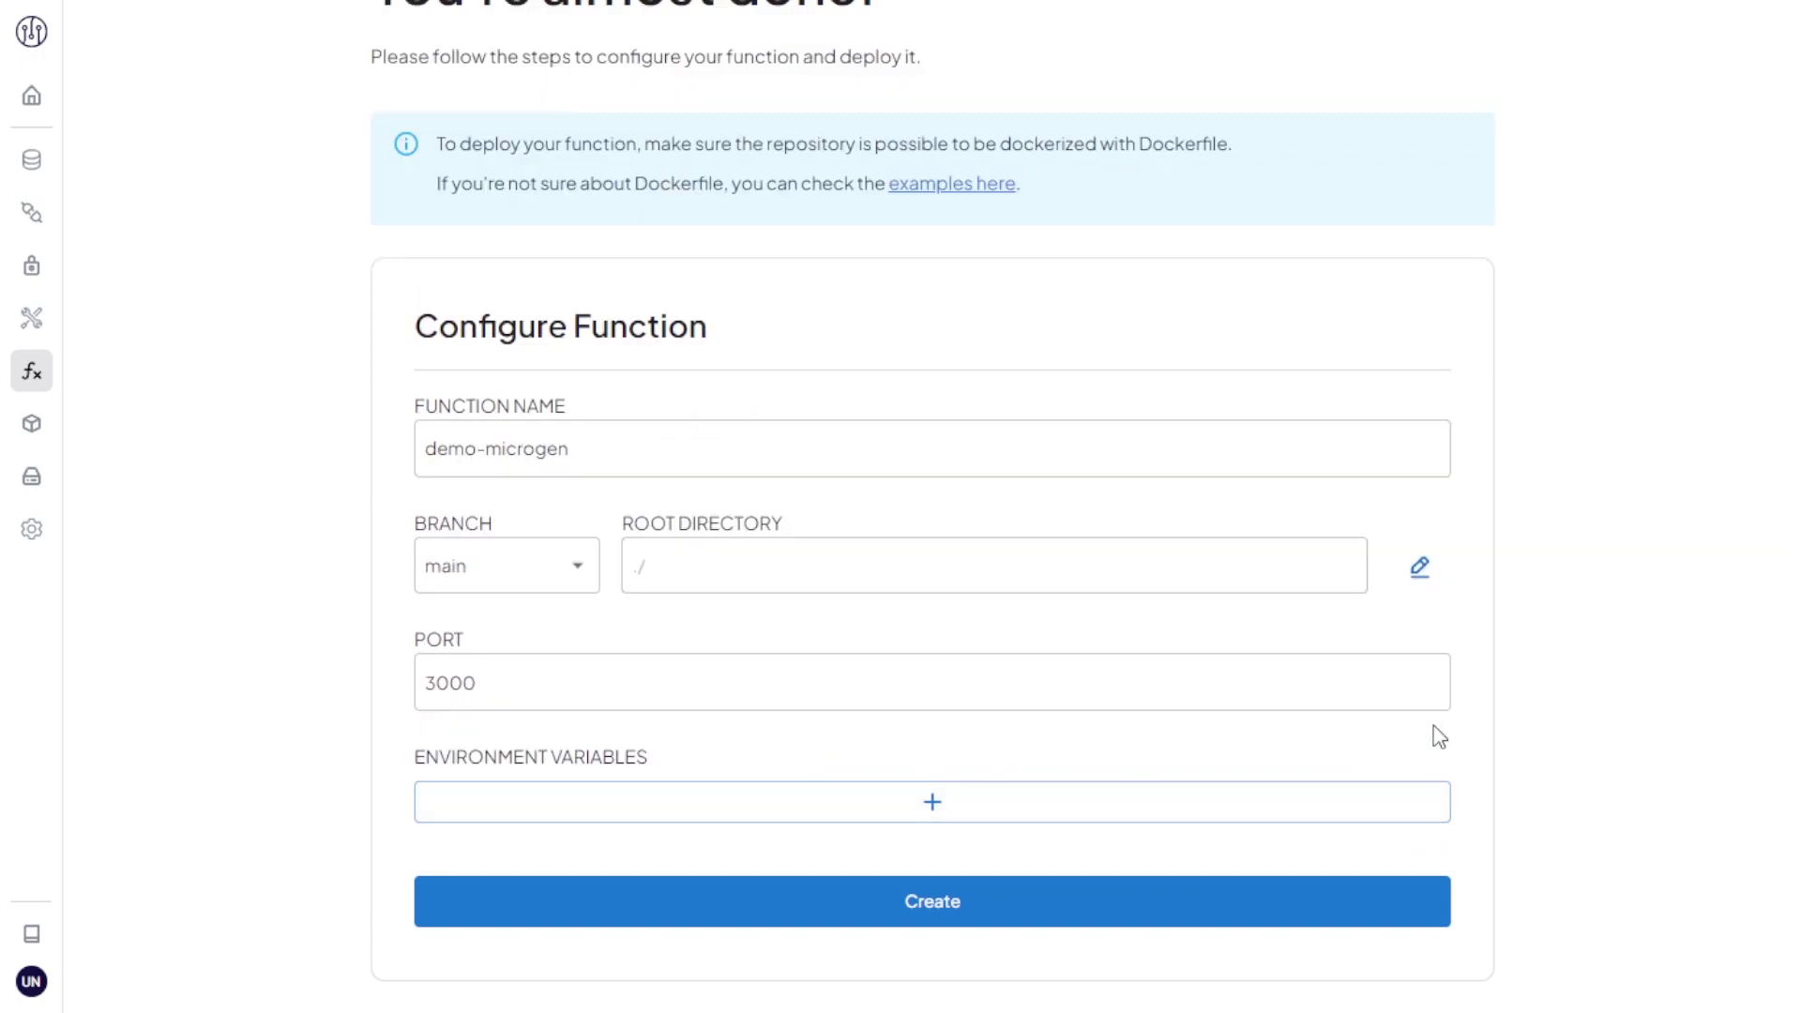
Step: Create the demo-microgen function and check its live URL returns Hello World!
left_click(1184, 902)
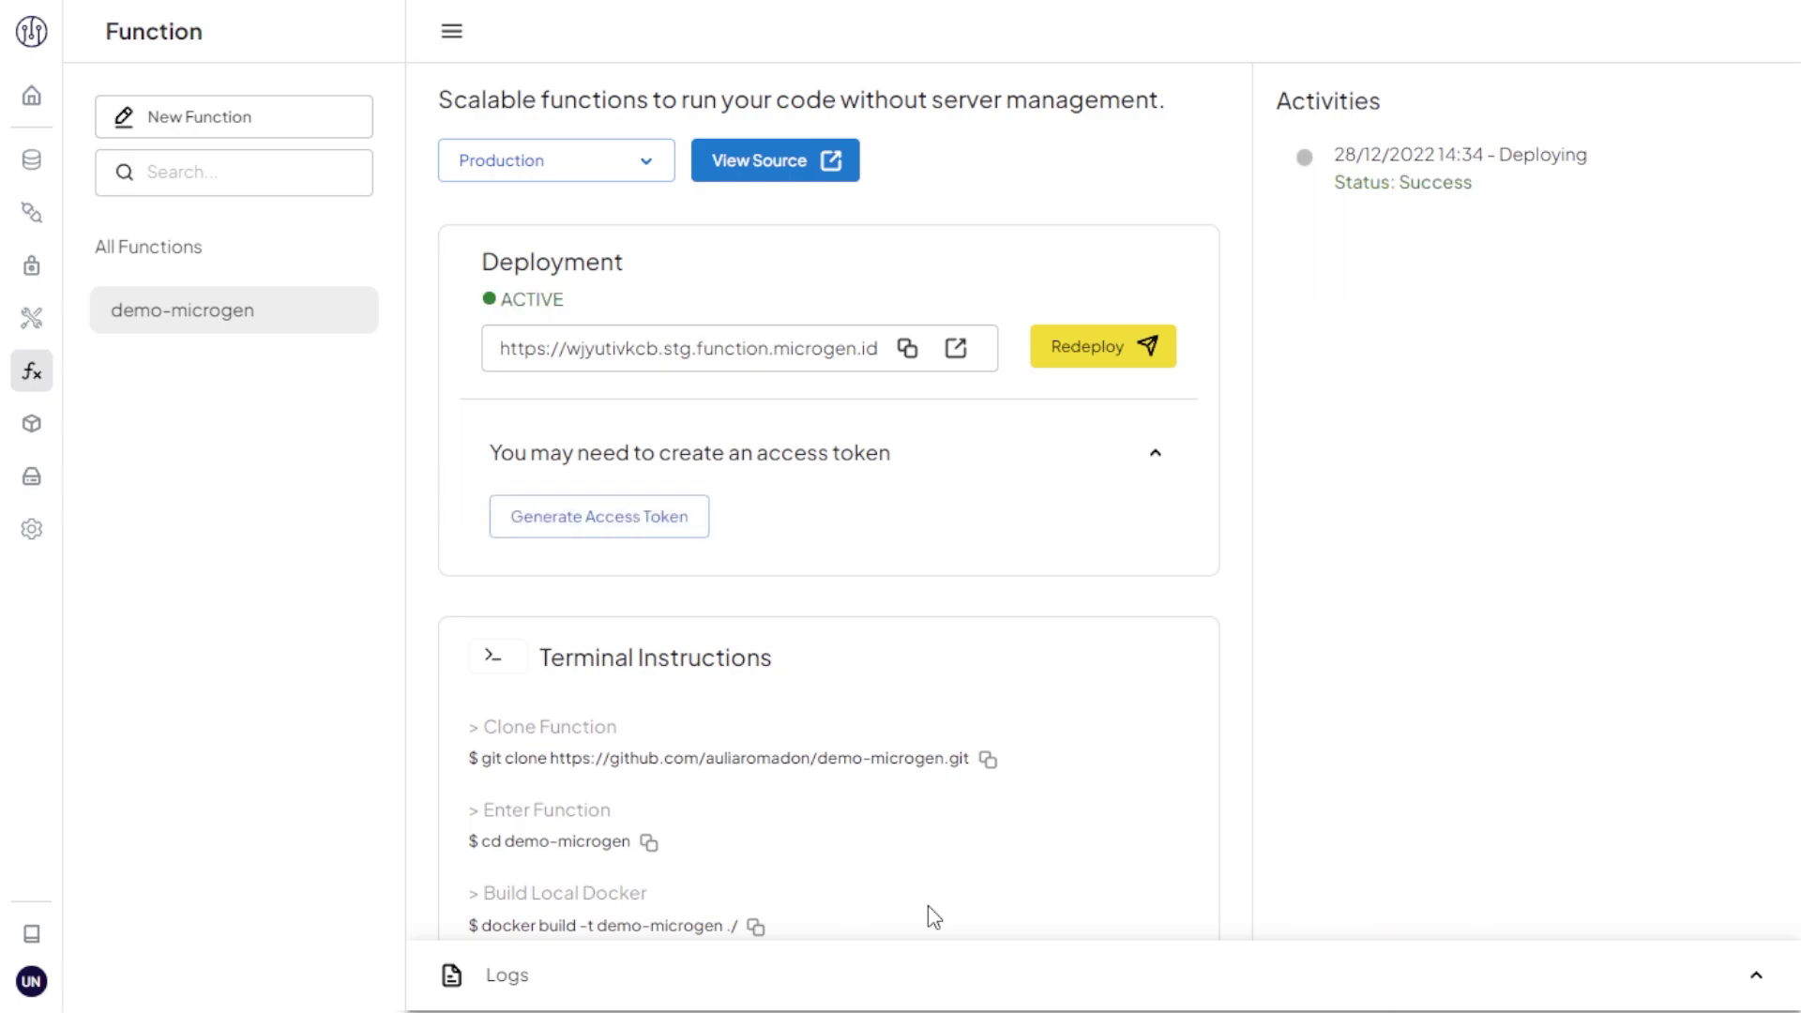
left_click(957, 350)
key("ctrl+w")
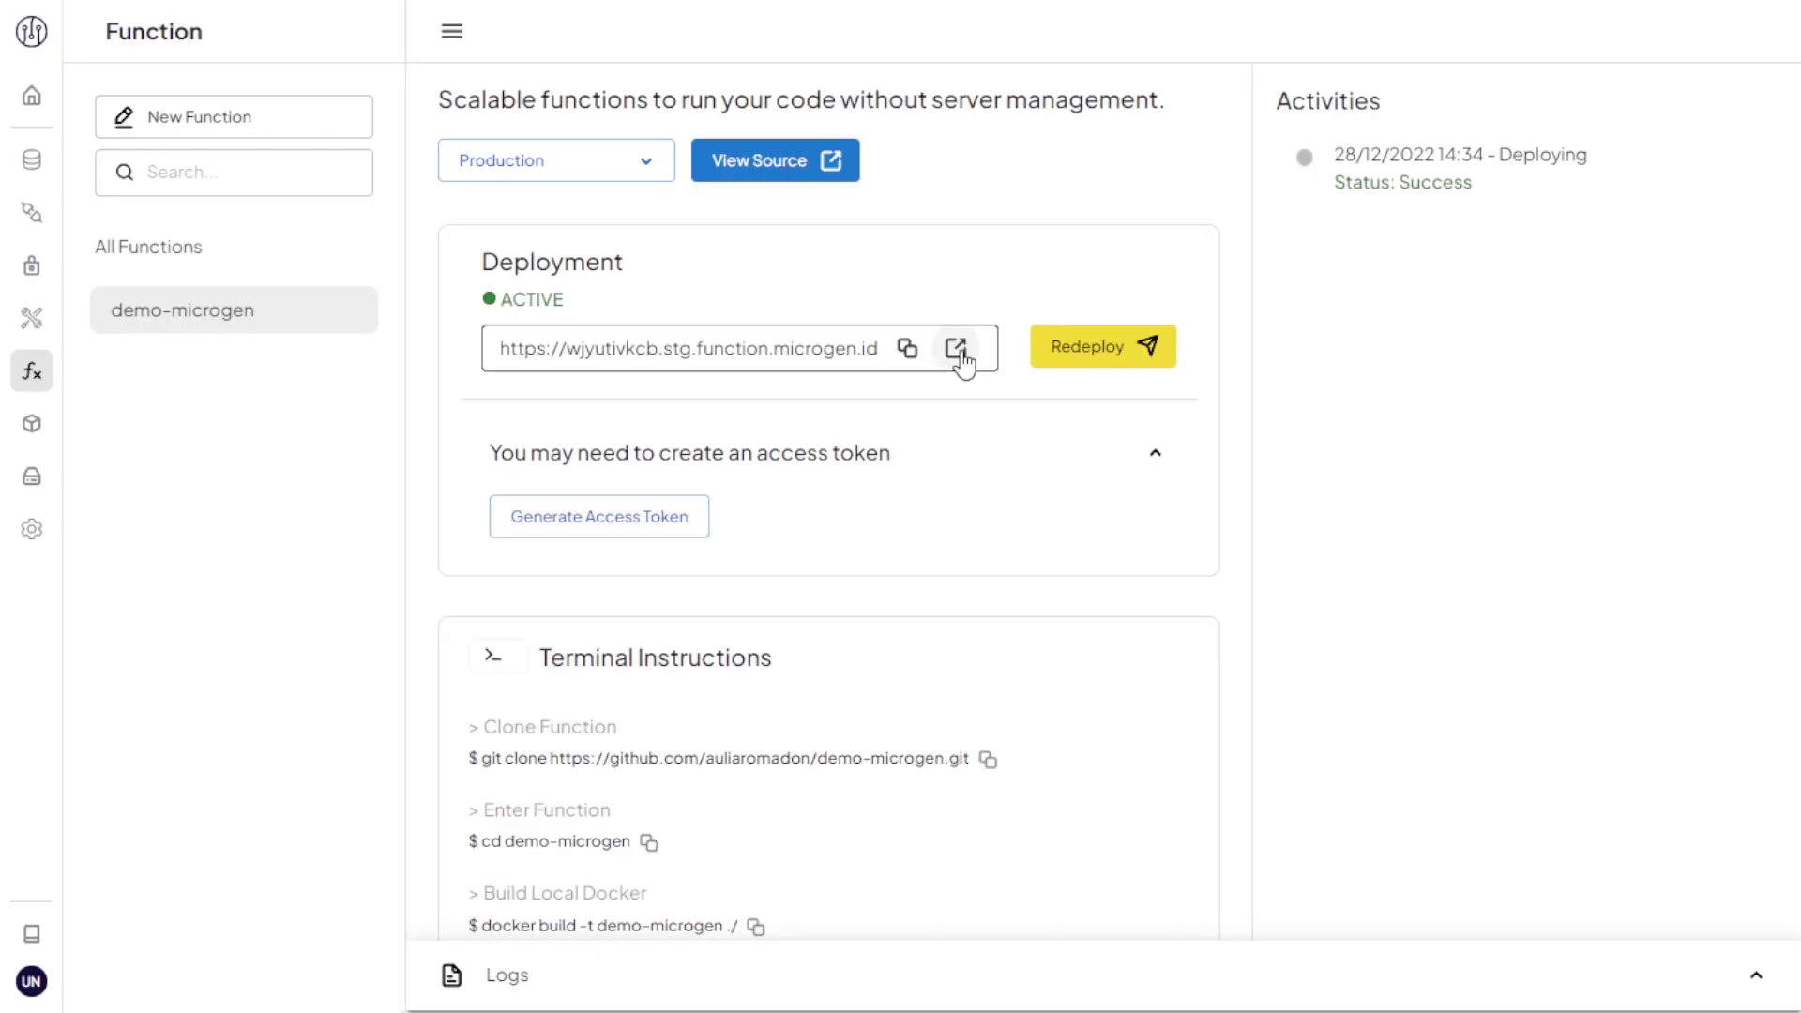
Step: Change 'World' to 'There' in the repository's index.js and commit the change
left_click(805, 175)
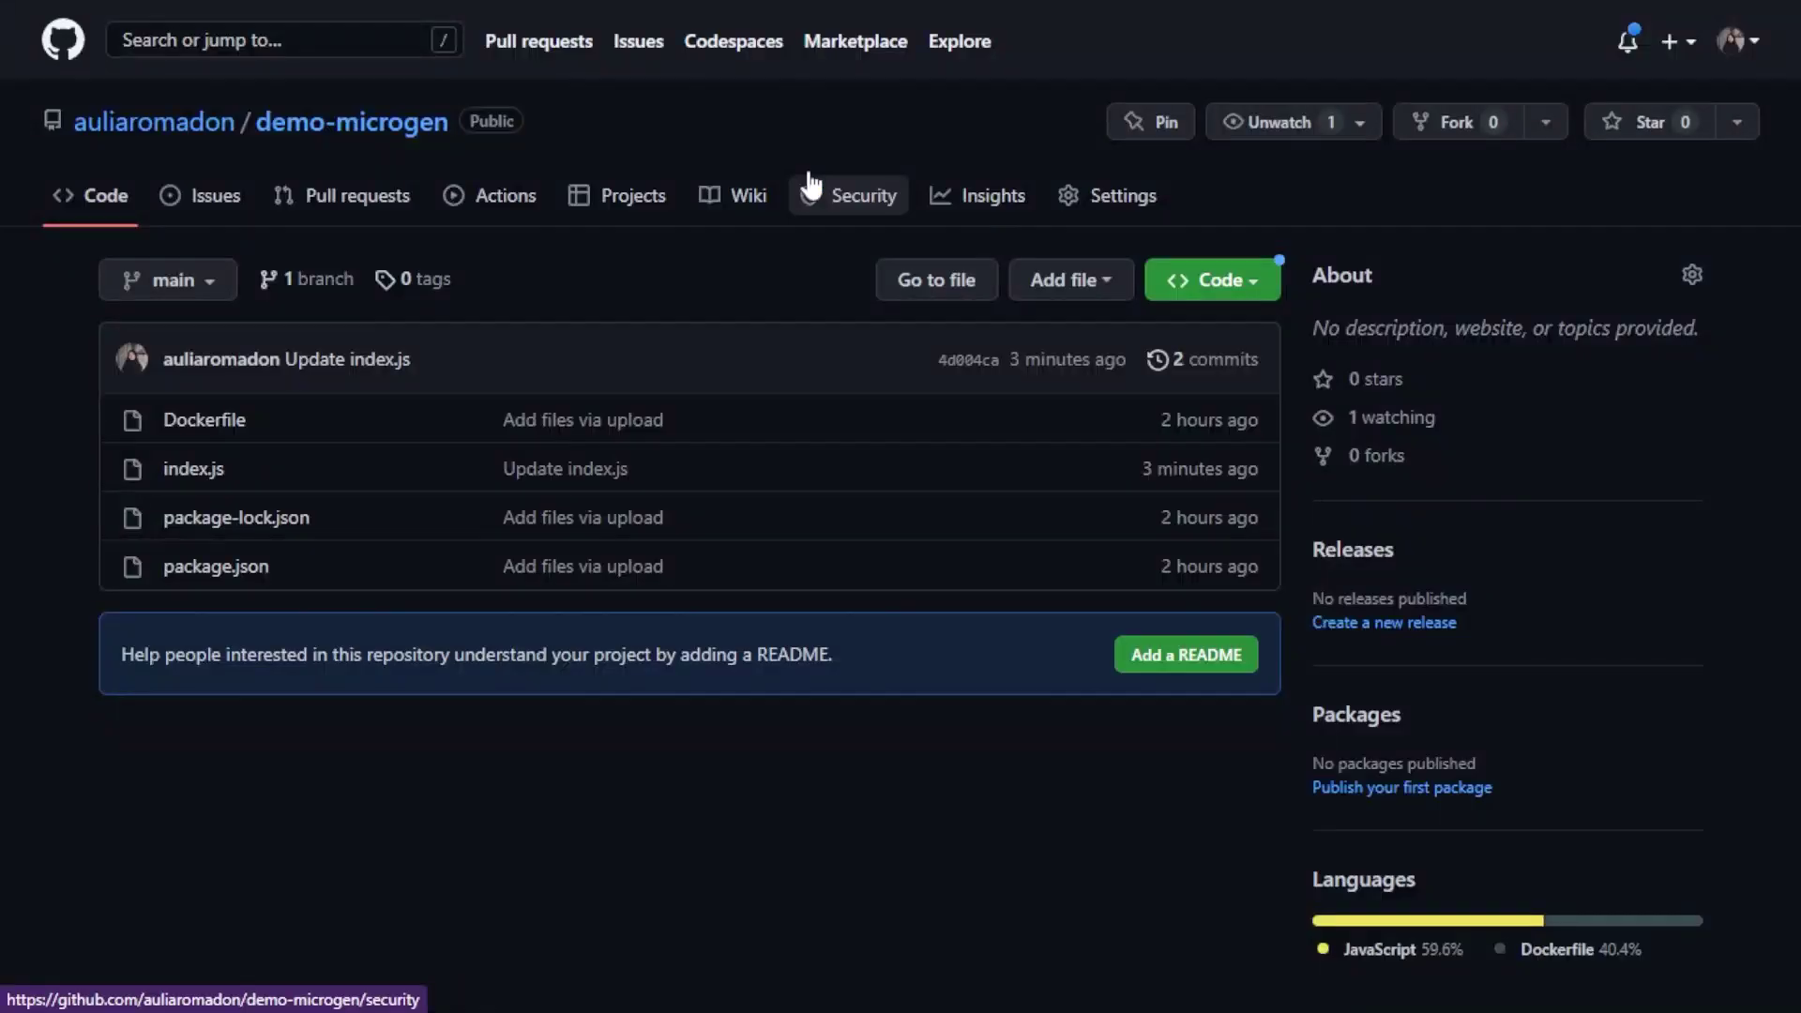
left_click(202, 469)
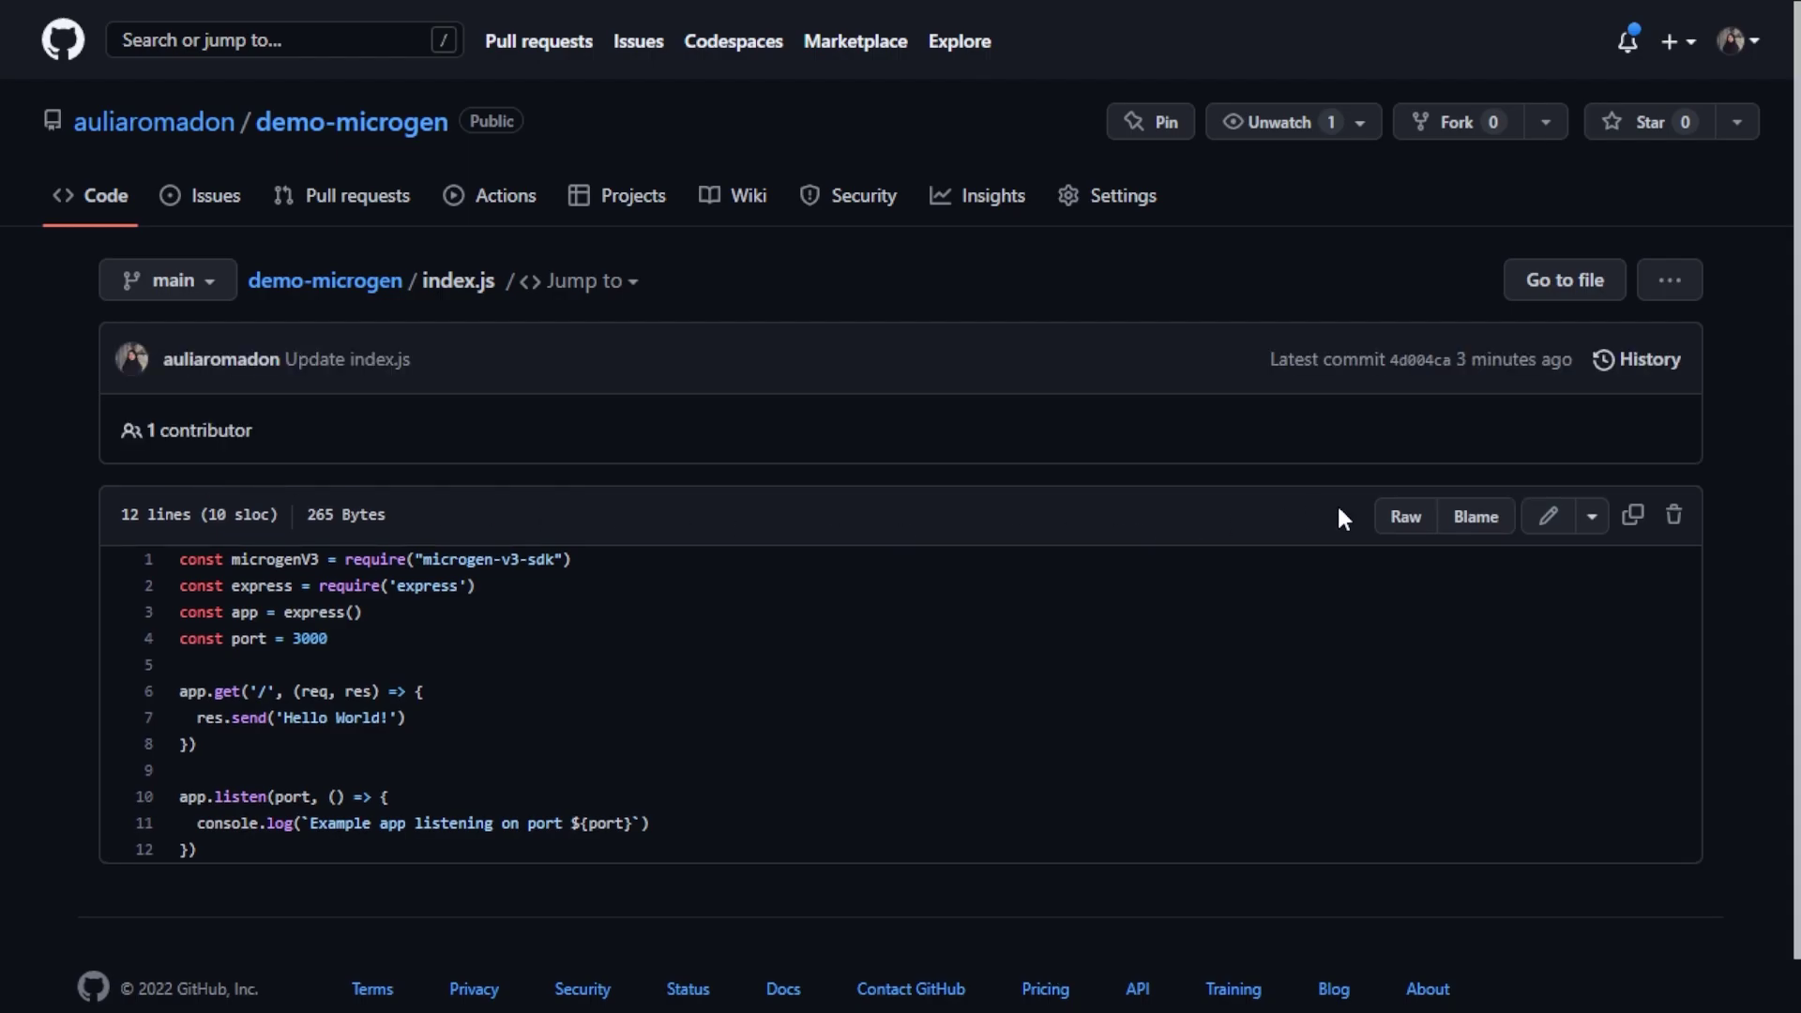
left_click(1534, 507)
double_click(380, 557)
type("There")
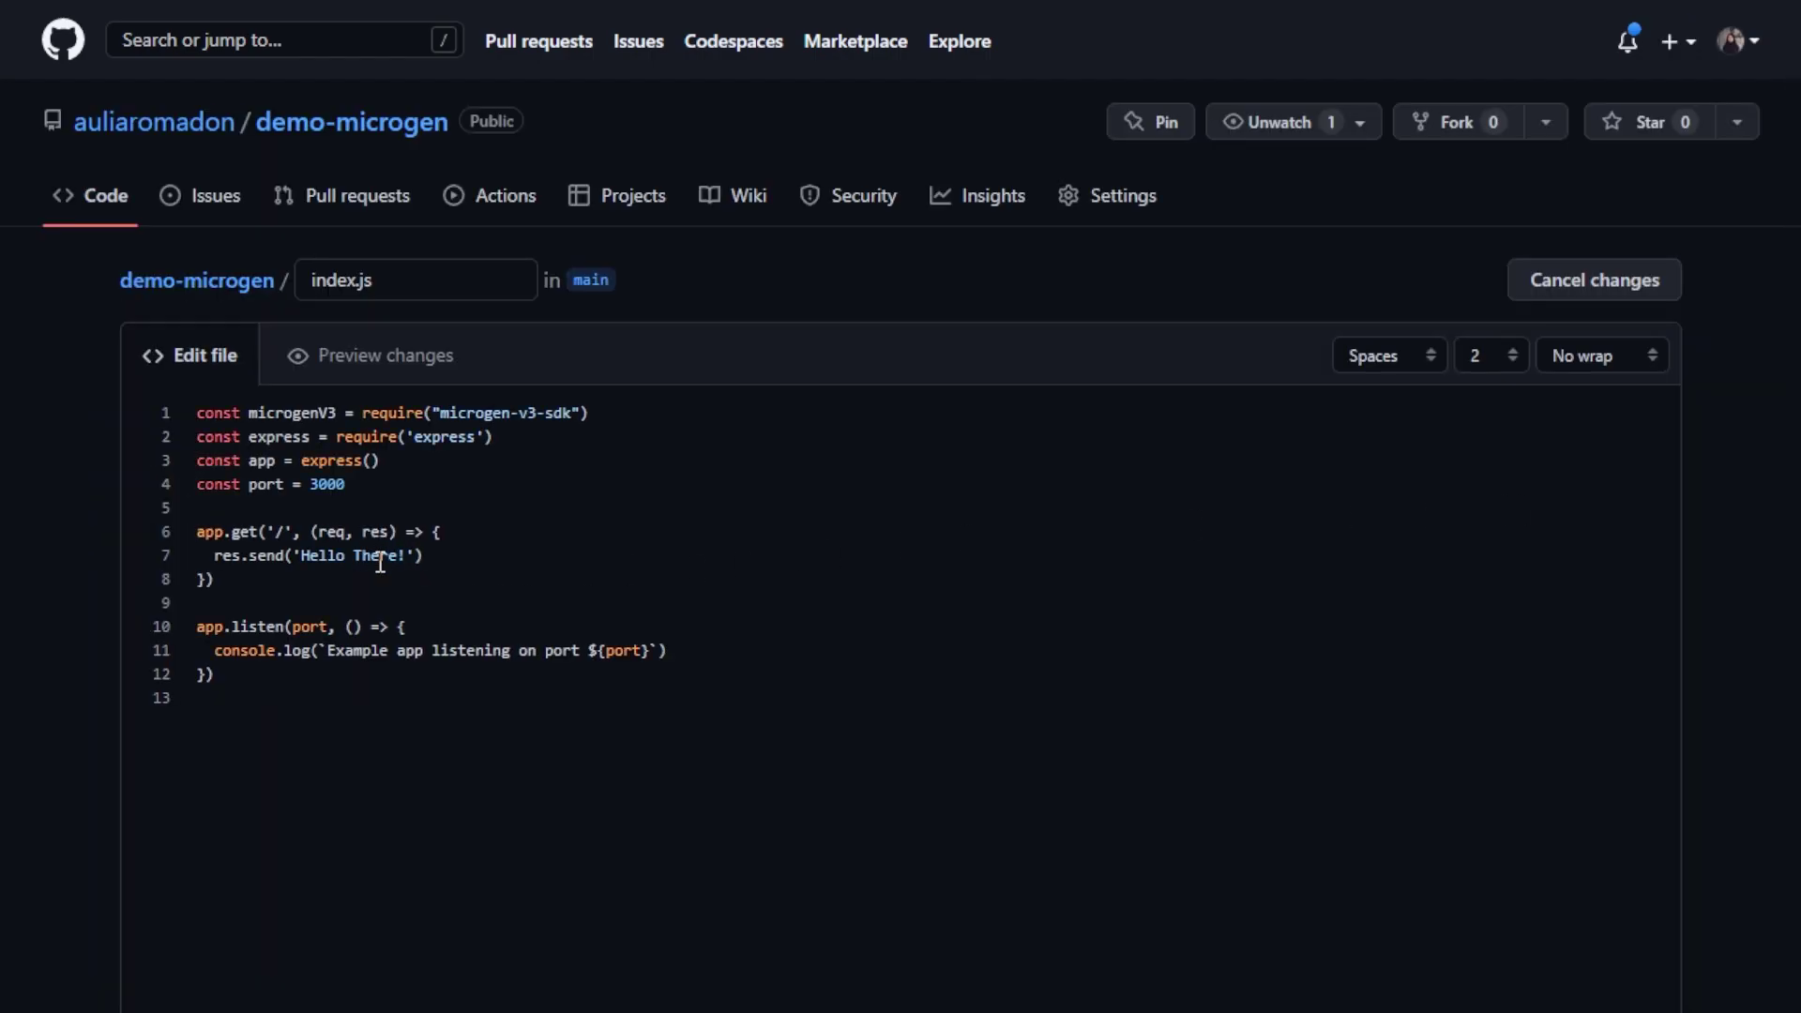
scroll(563, 694, "down", 10)
left_click(293, 788)
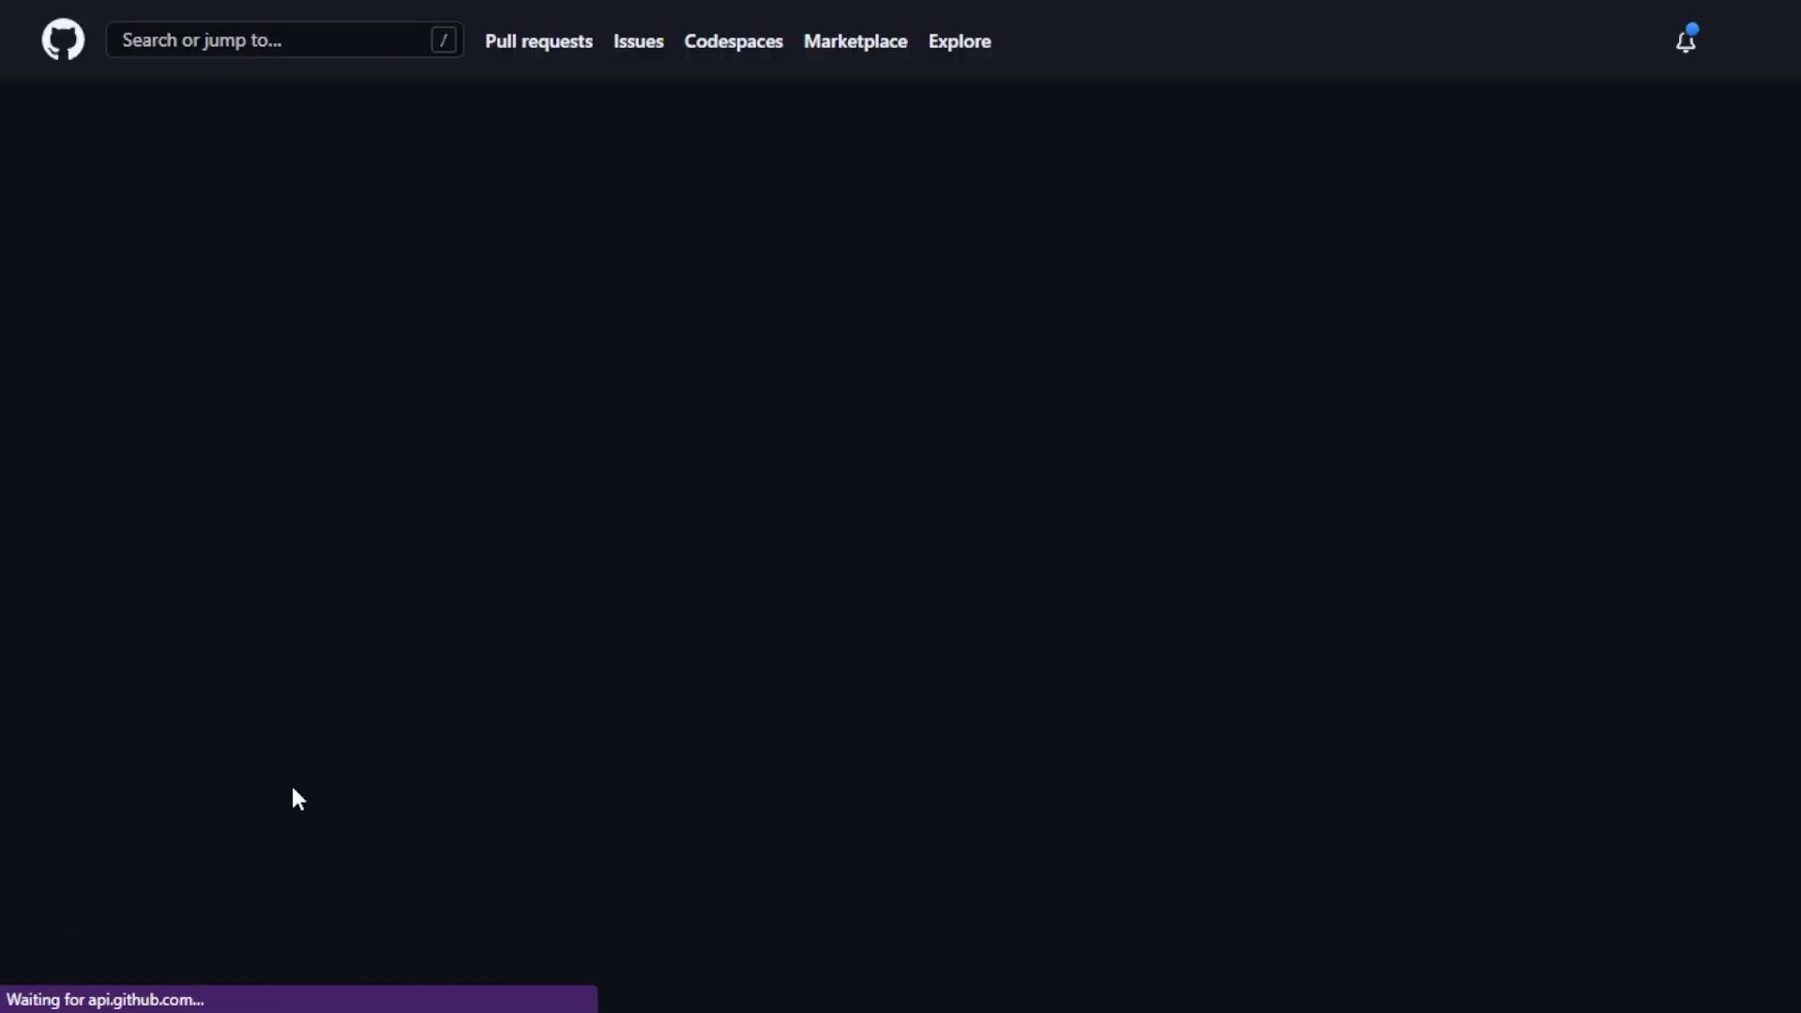
key("ctrl+shift+Tab")
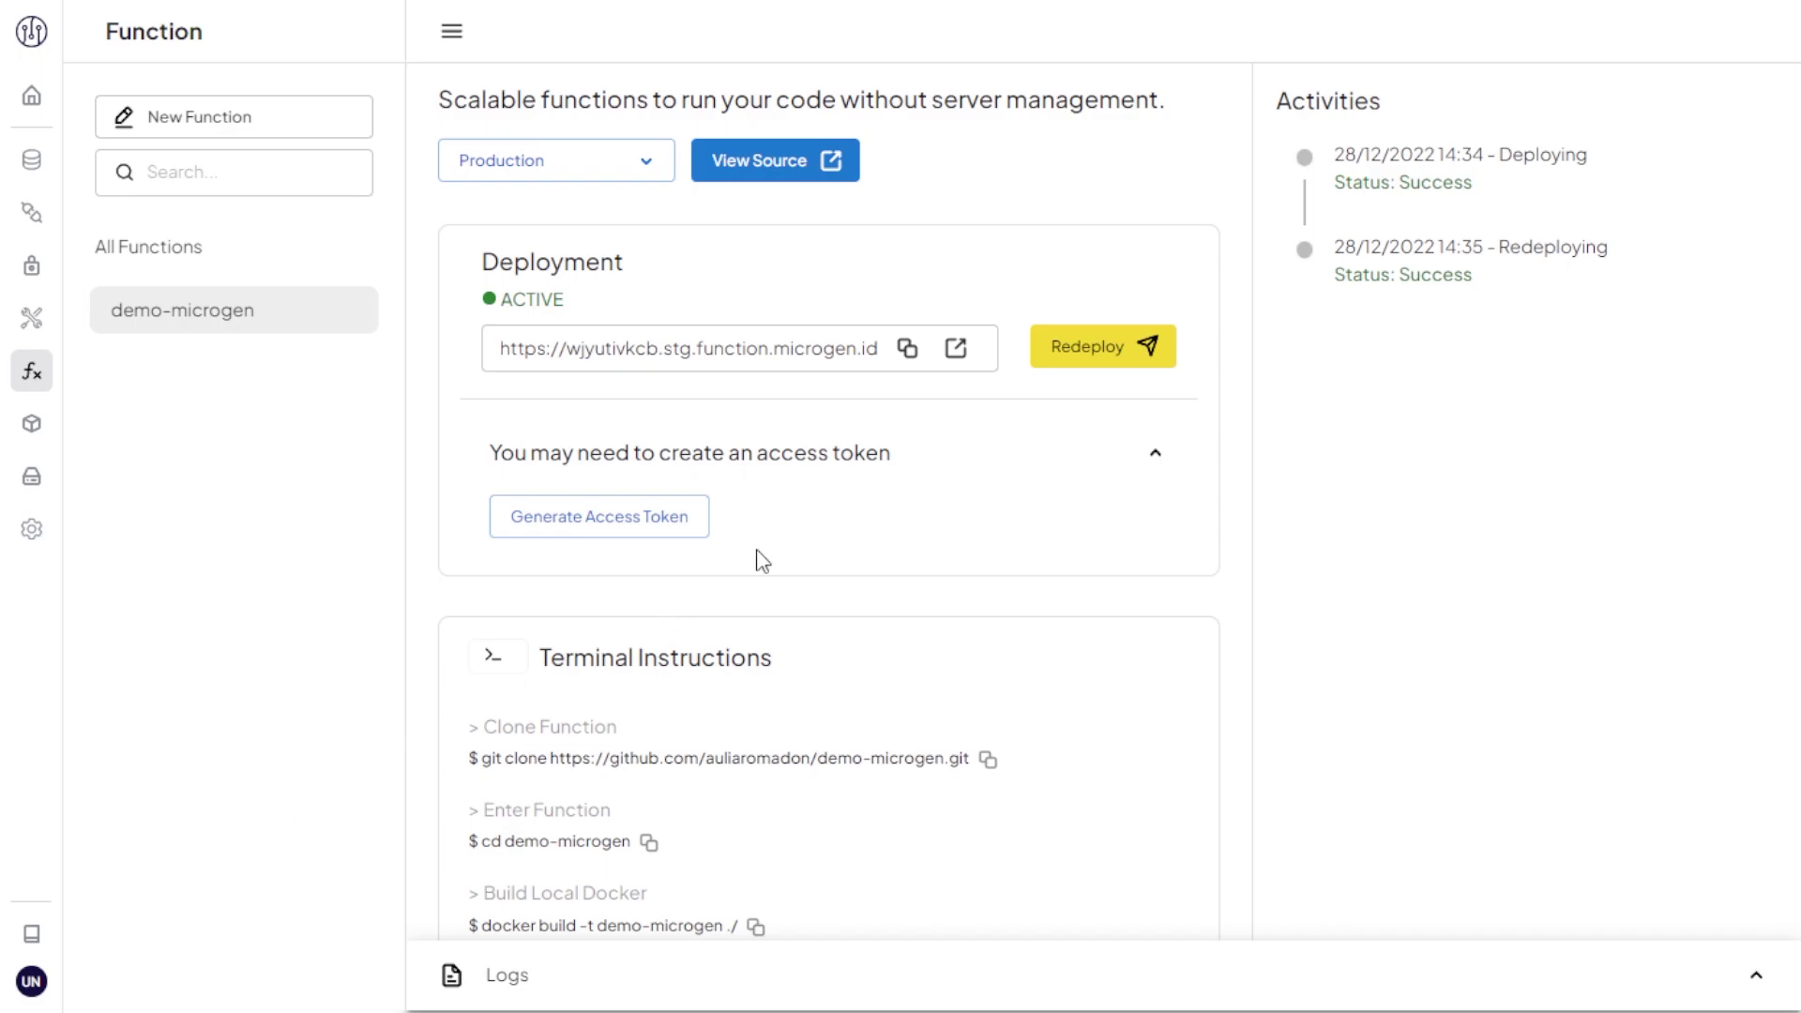
Step: Check the live URL now says Hello There!, then view add-ons with database-kkfubfpix
left_click(955, 354)
key("ctrl+w")
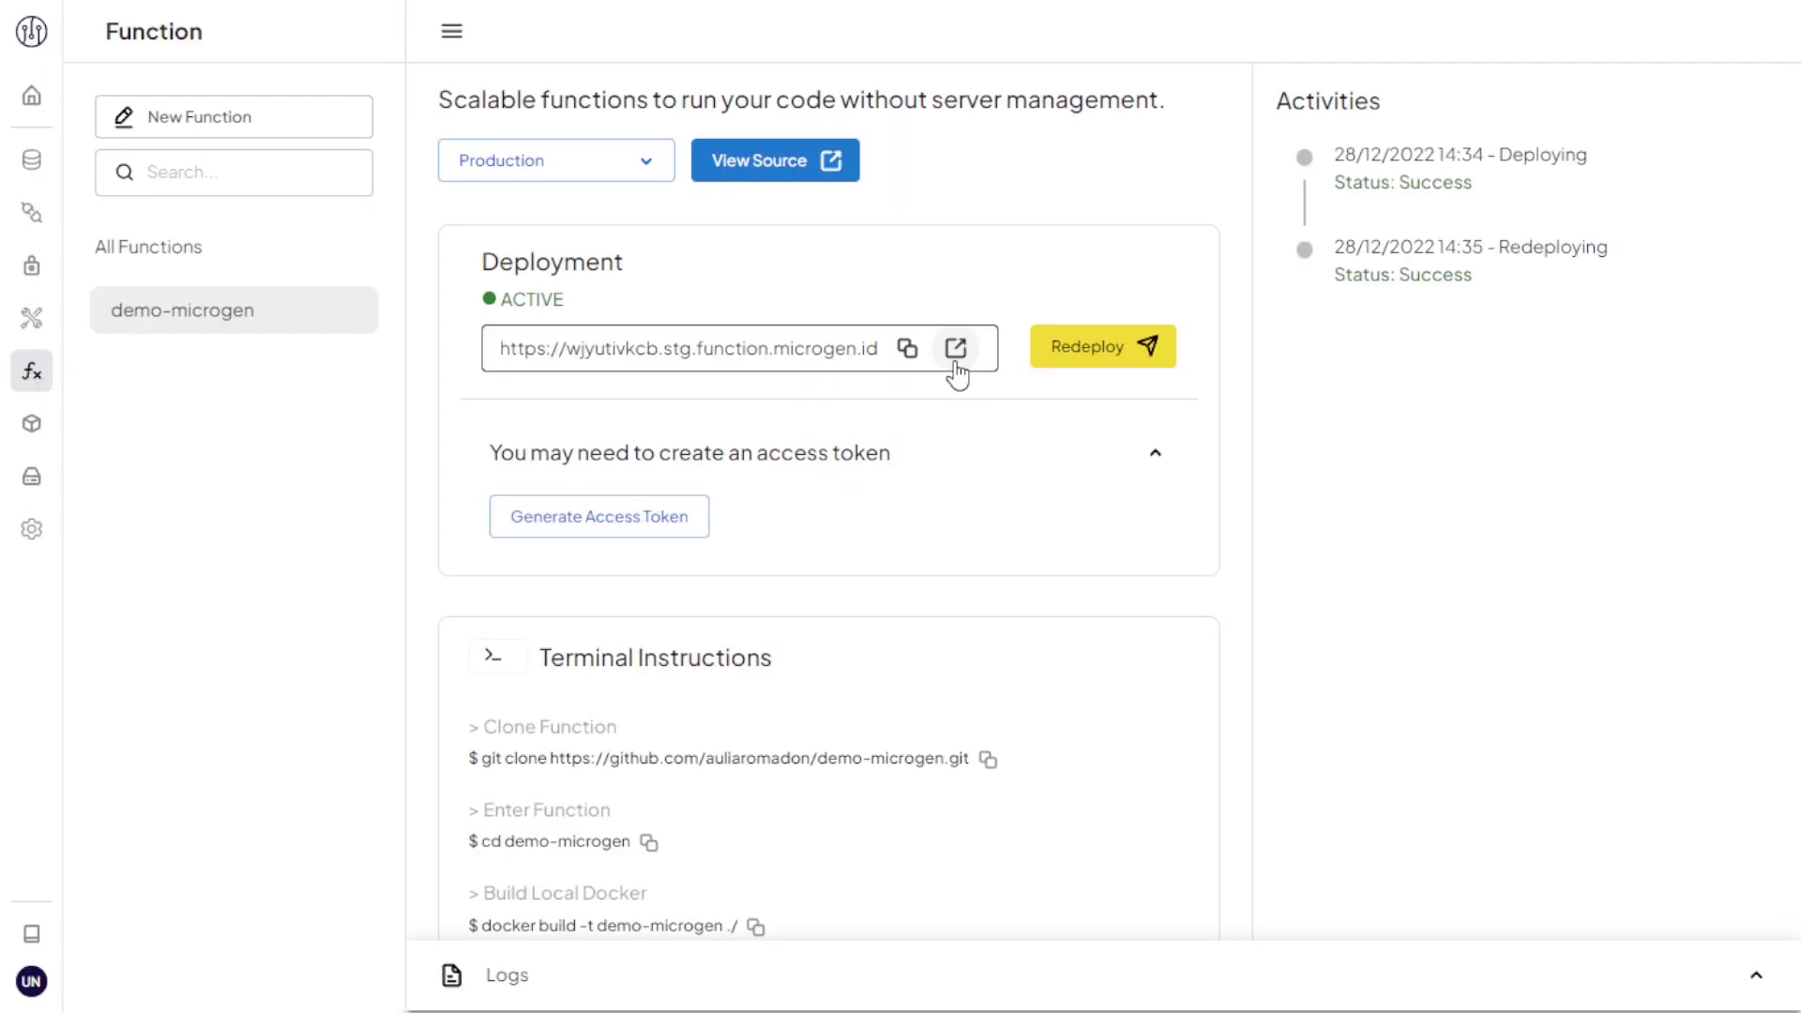
left_click(38, 439)
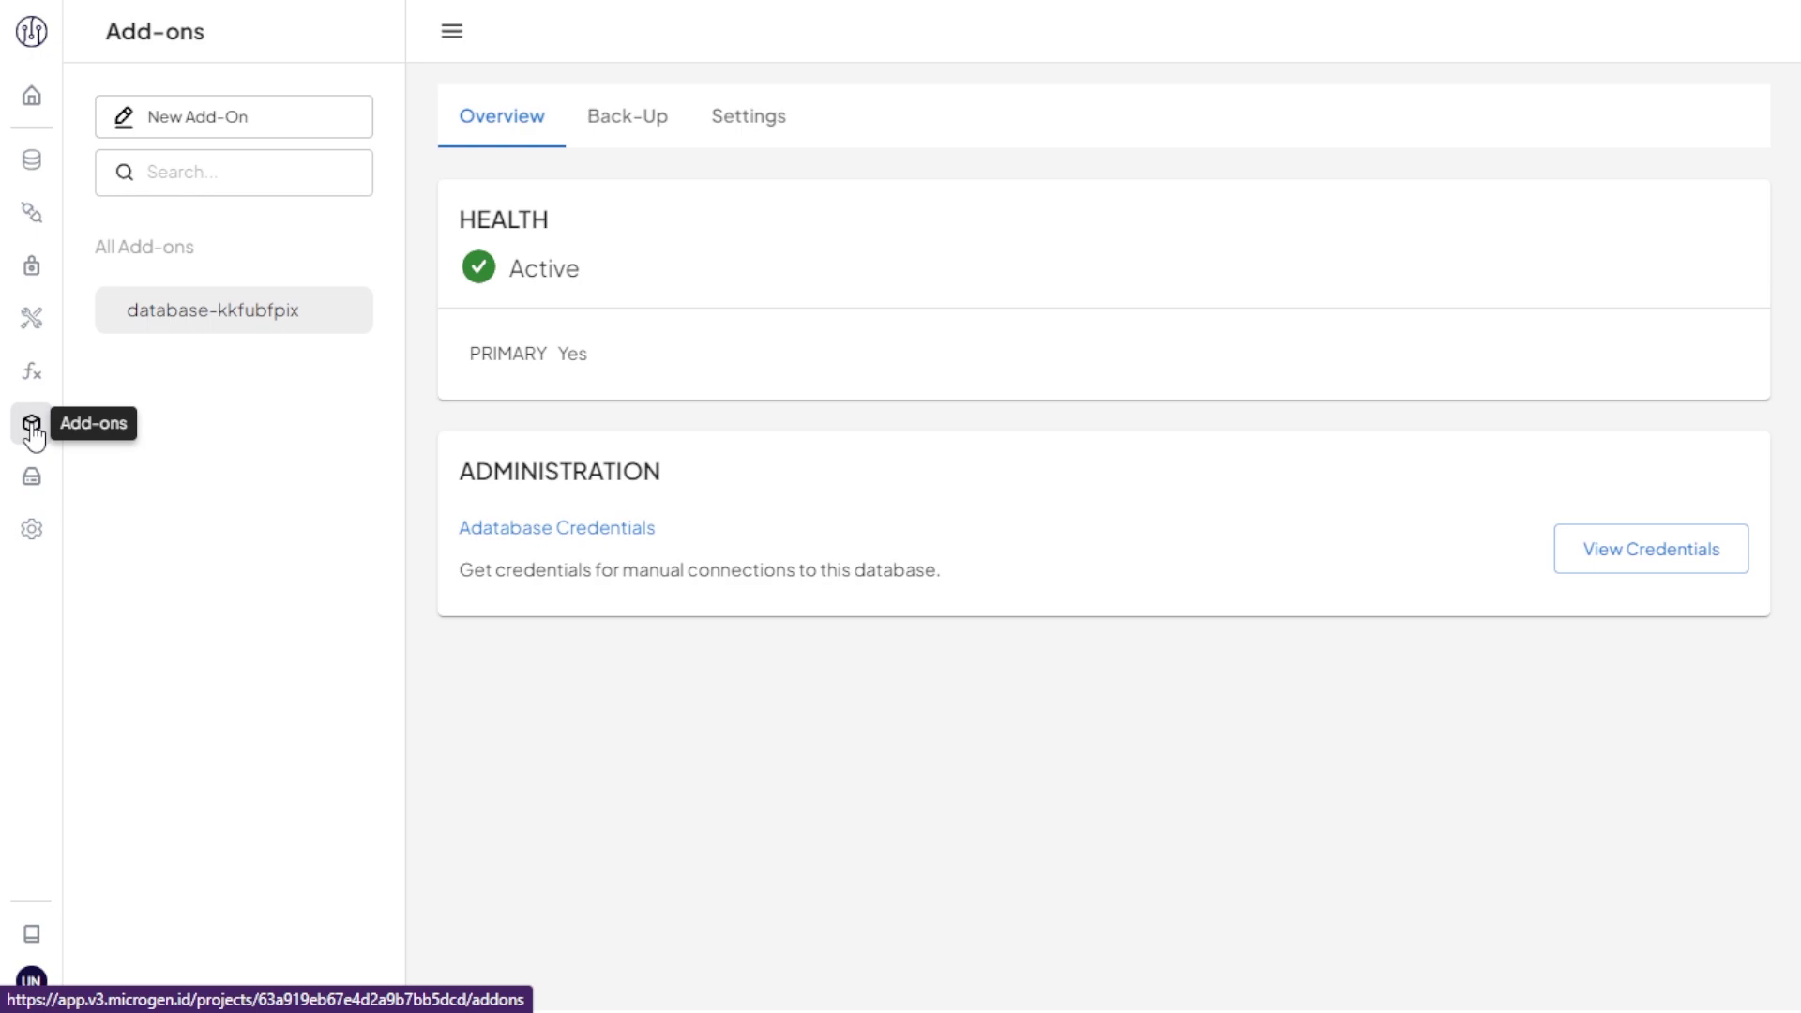
Step: Install a Redis add-on named microgen and view its credentials on port 32490
left_click(296, 139)
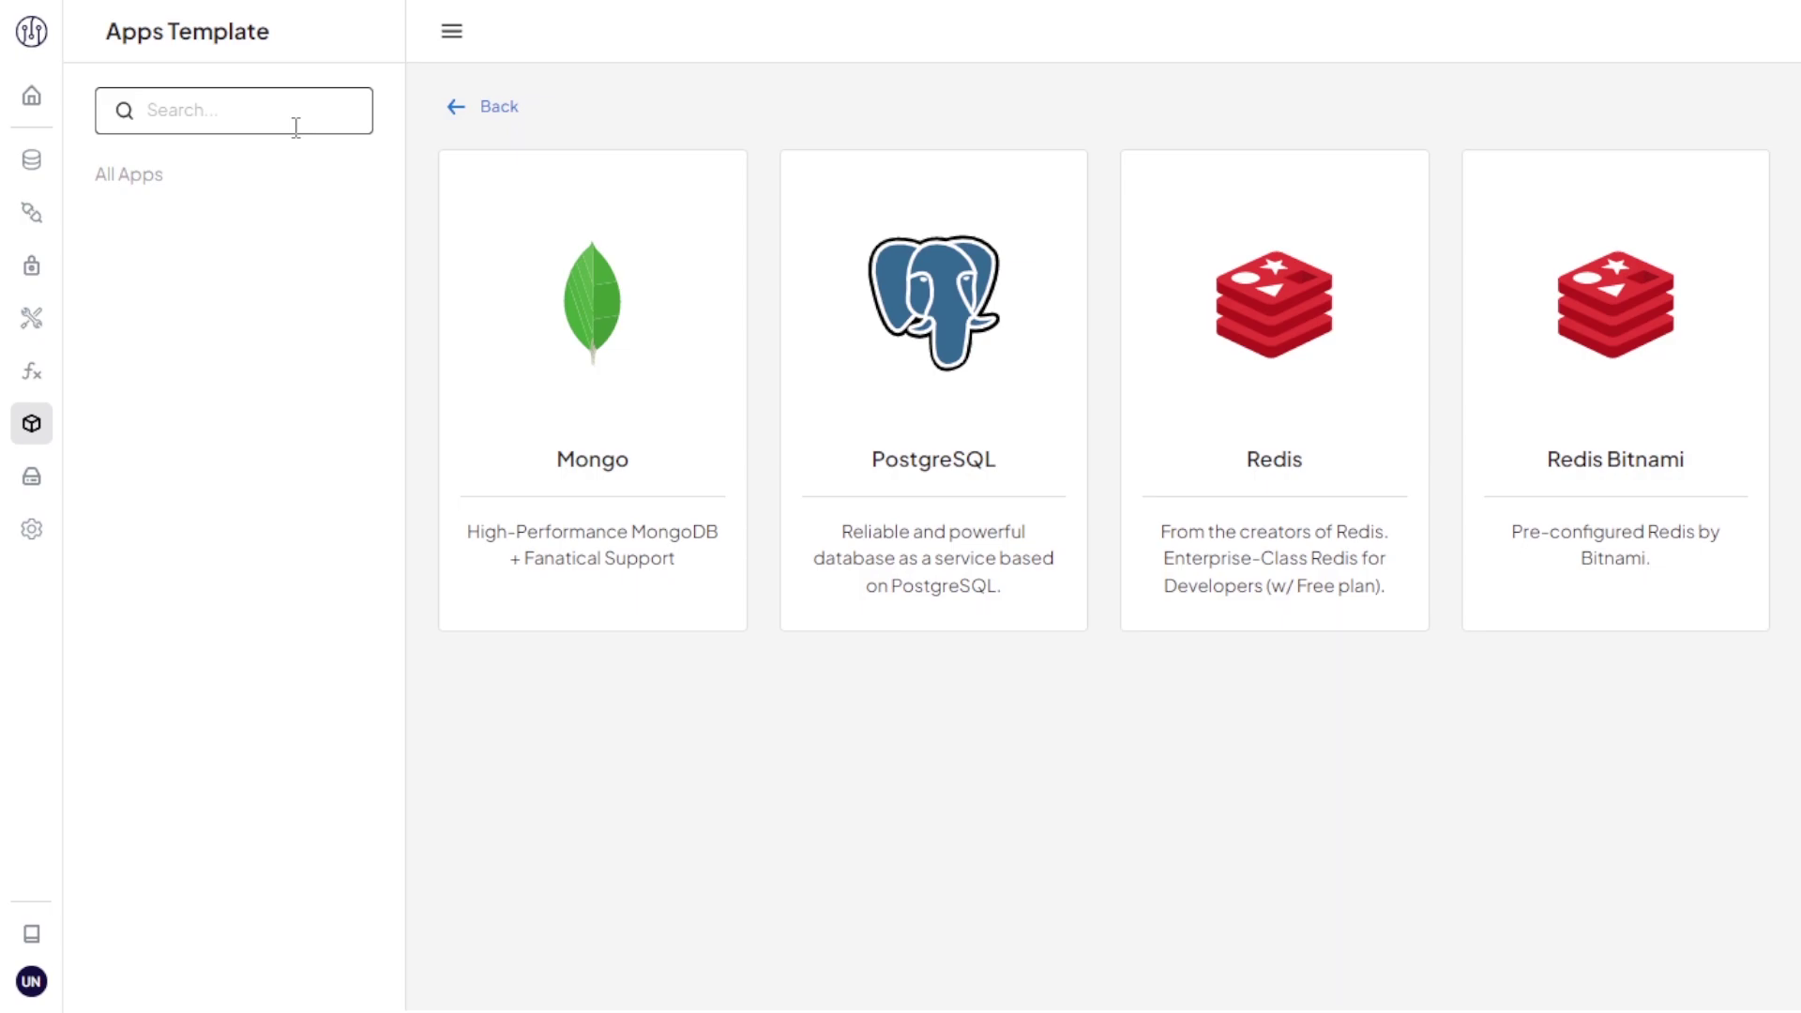
left_click(1231, 441)
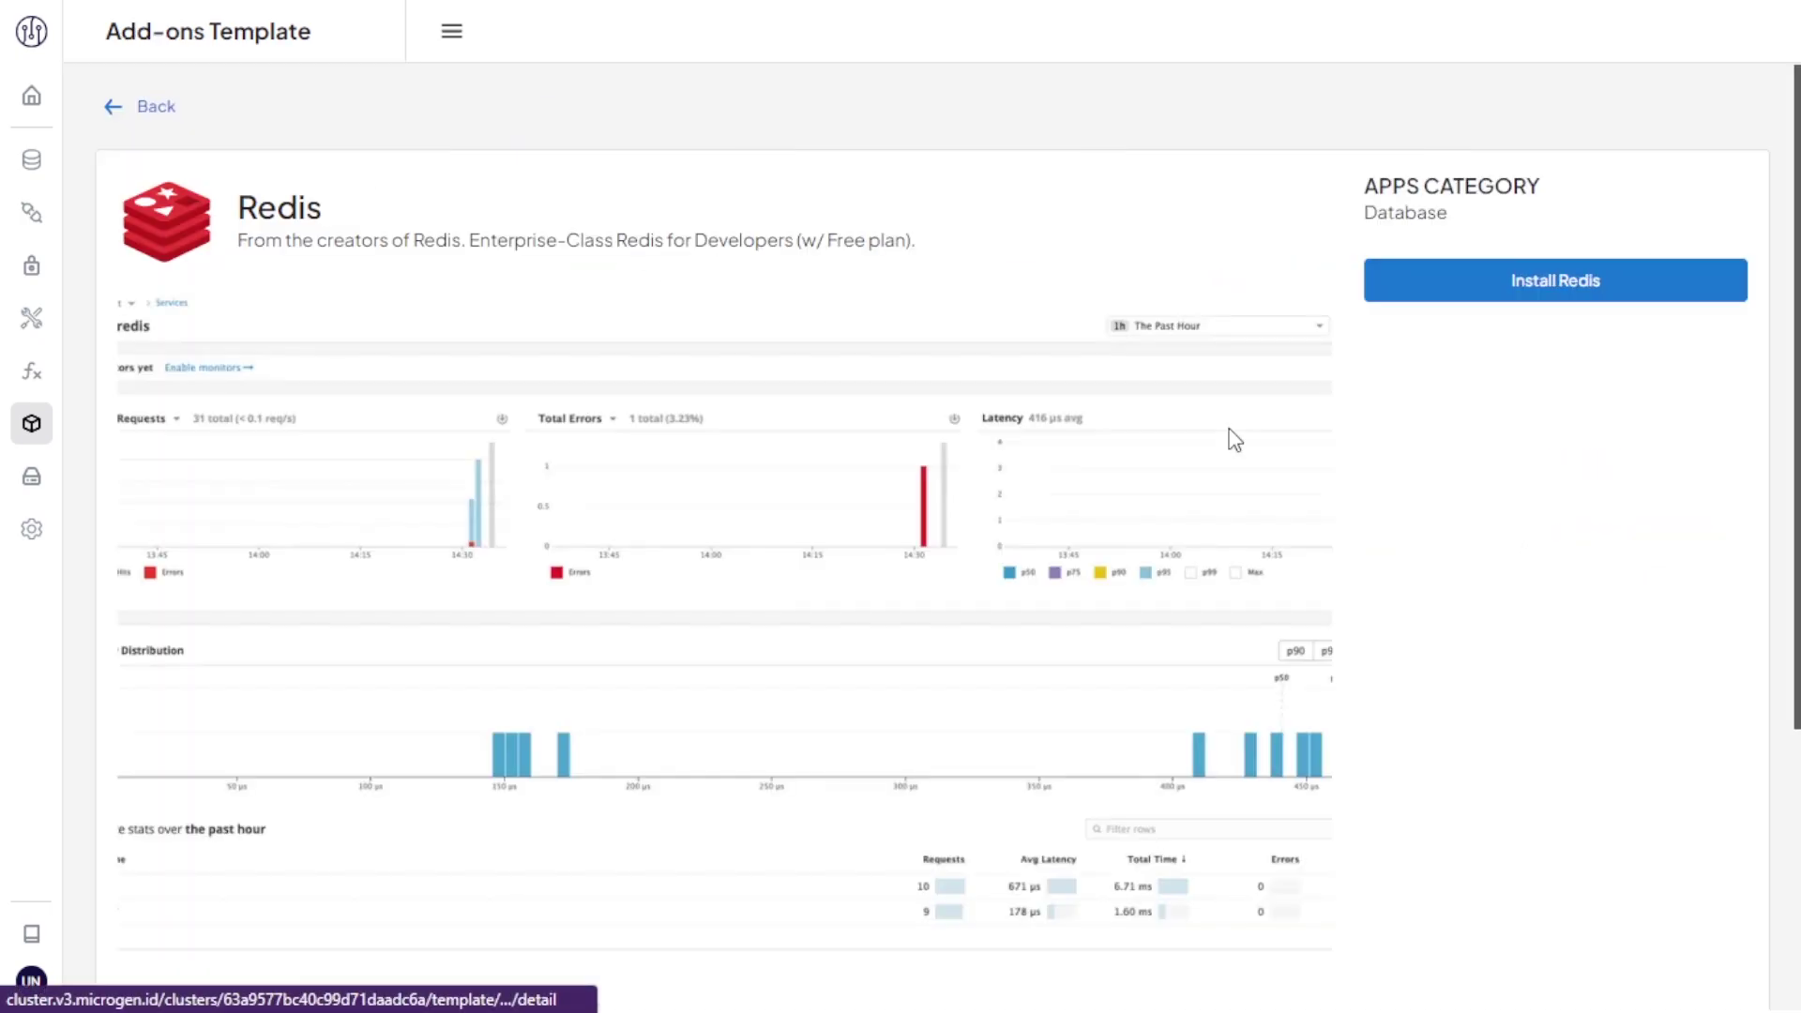
left_click(1468, 303)
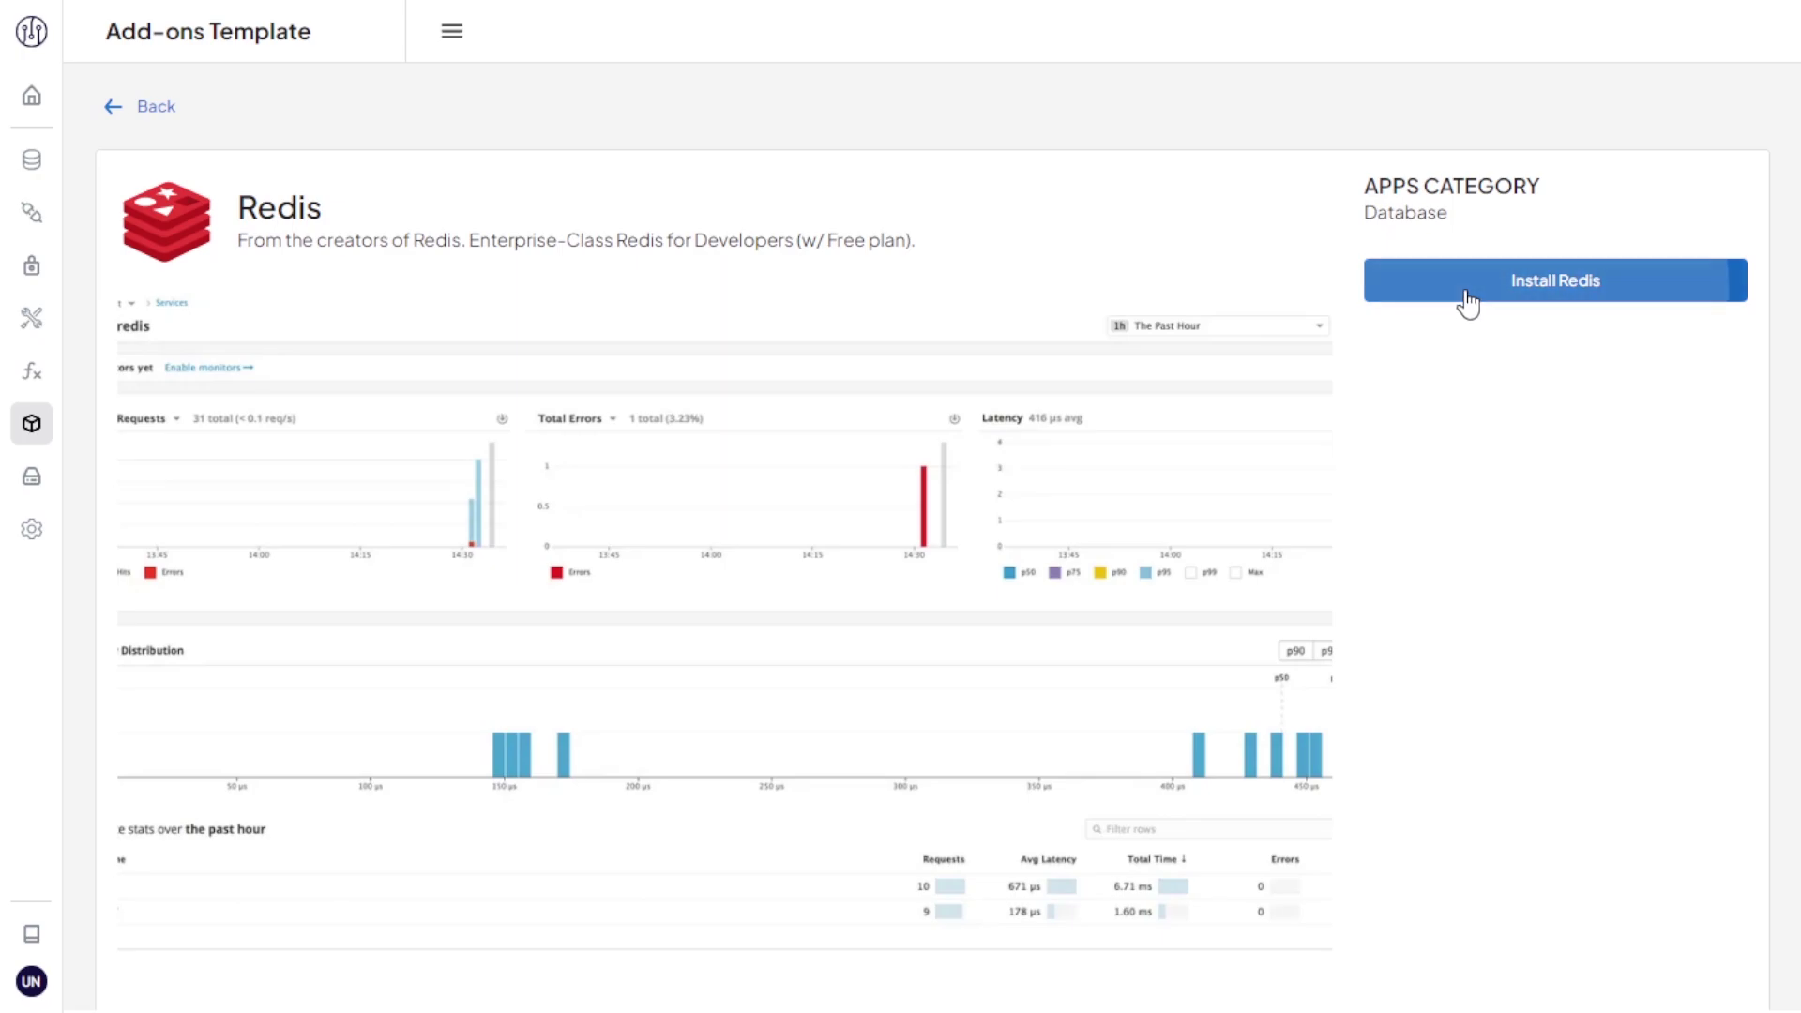
left_click(1636, 534)
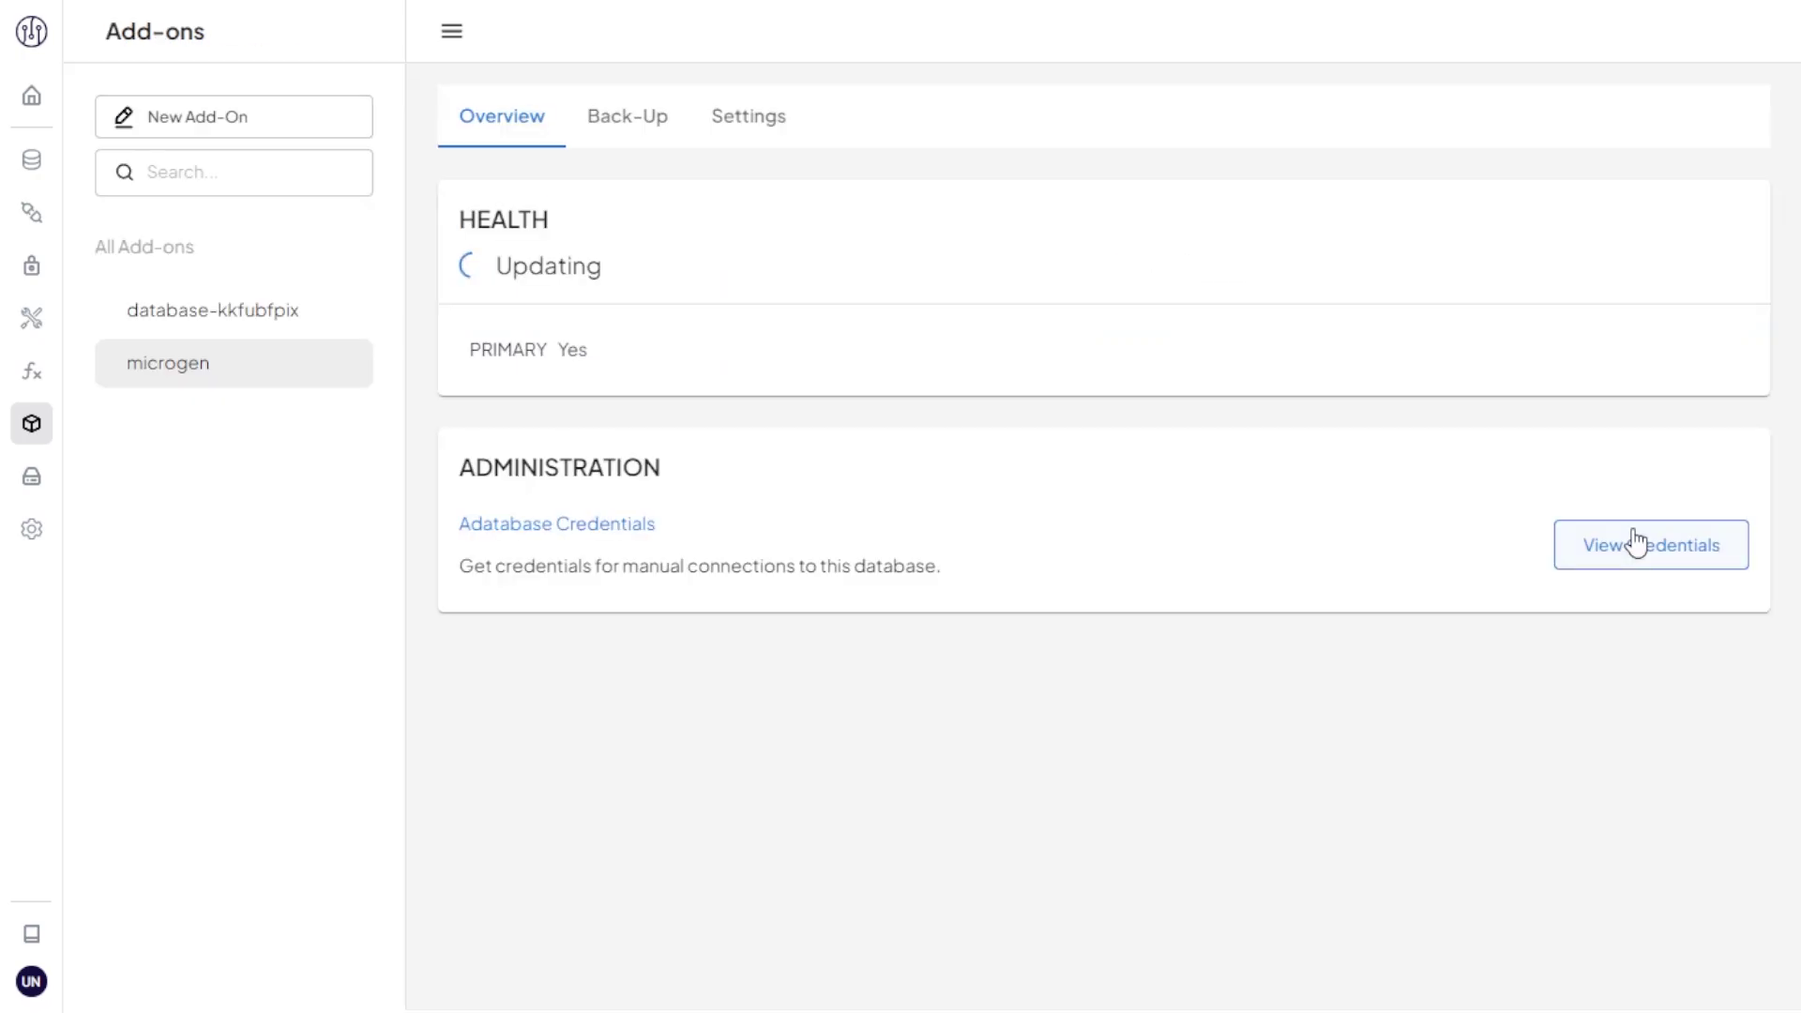
left_click(1634, 542)
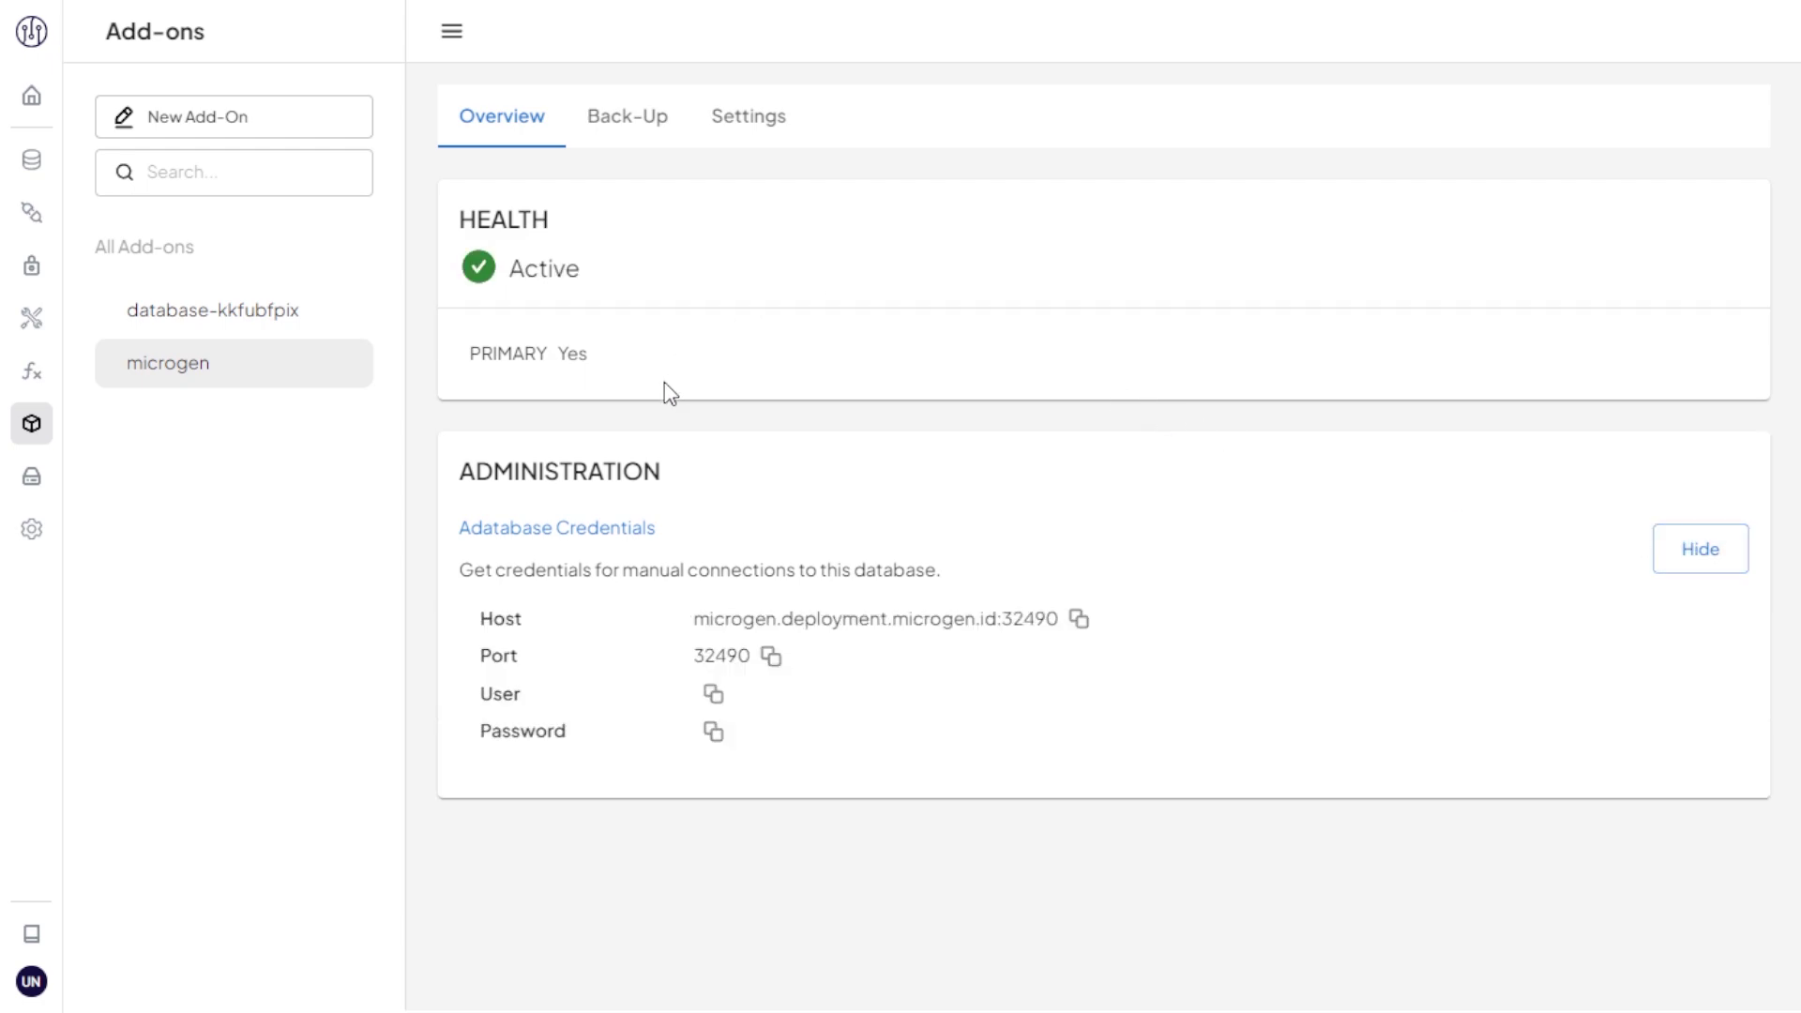
Step: View HTML-DHjmEopr.jpg (image/jpeg, 252 KB) full size from My Bucket, then close it
left_click(33, 482)
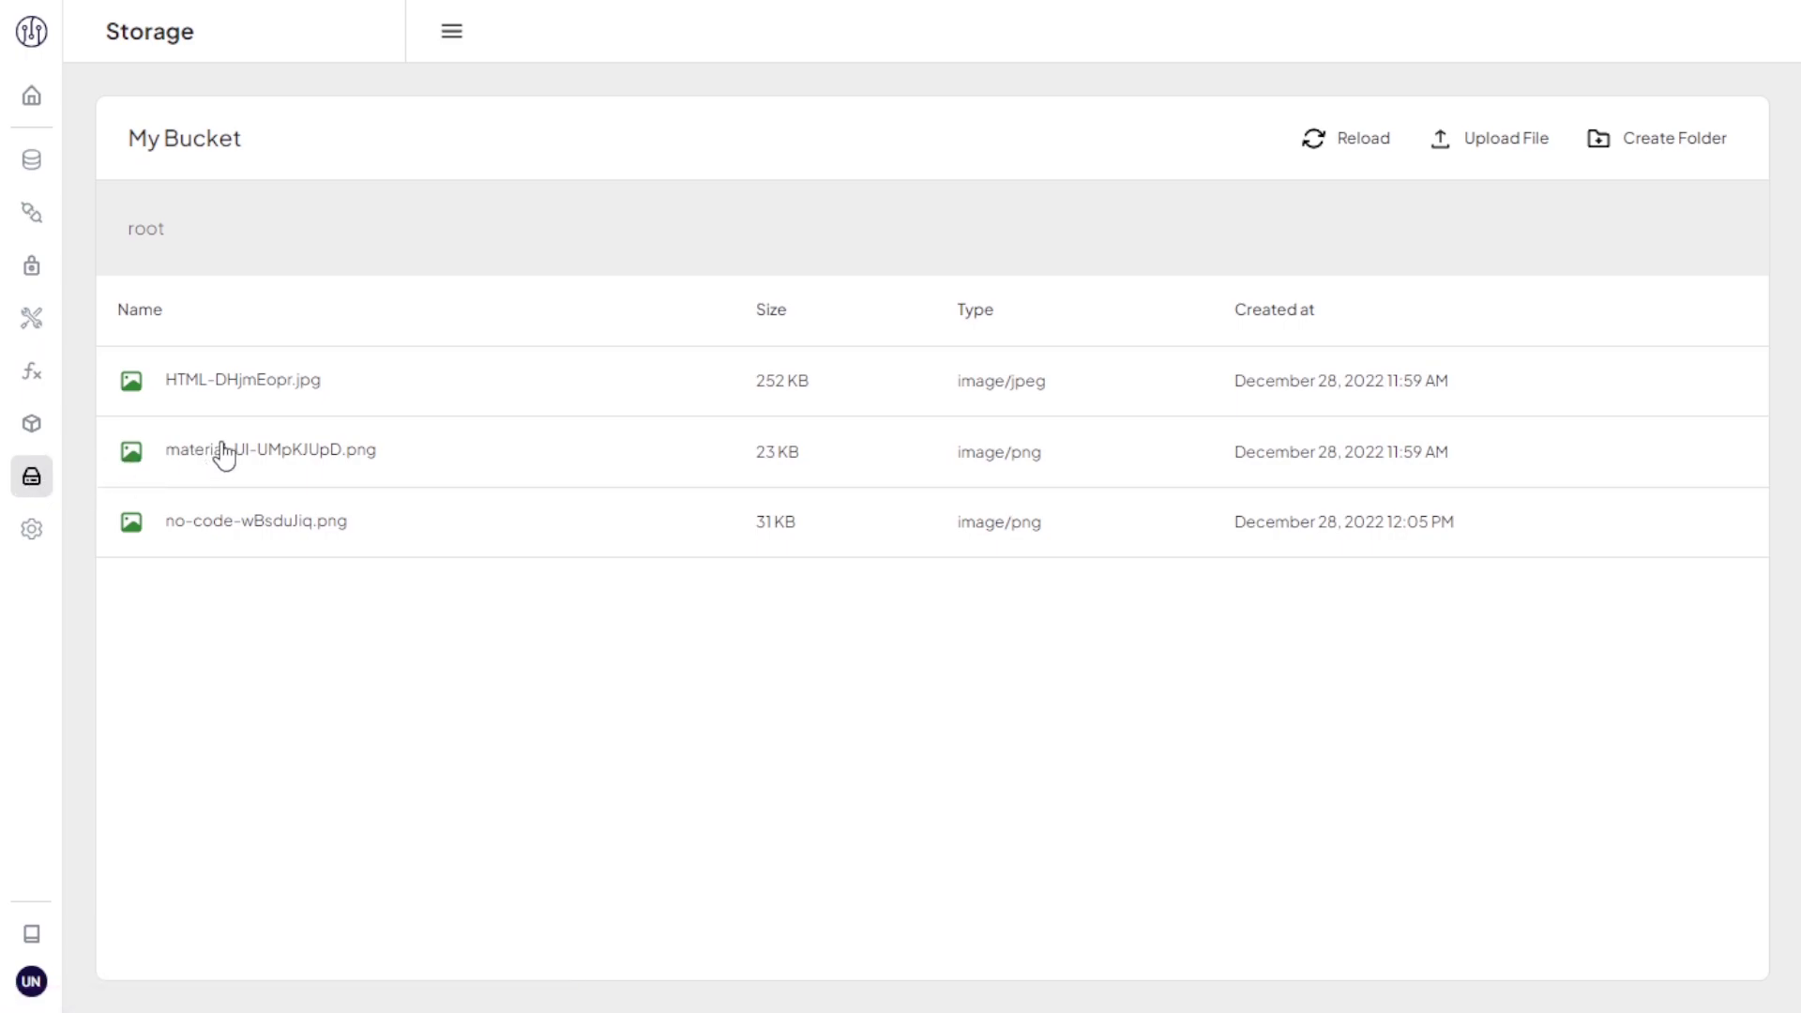
left_click(563, 397)
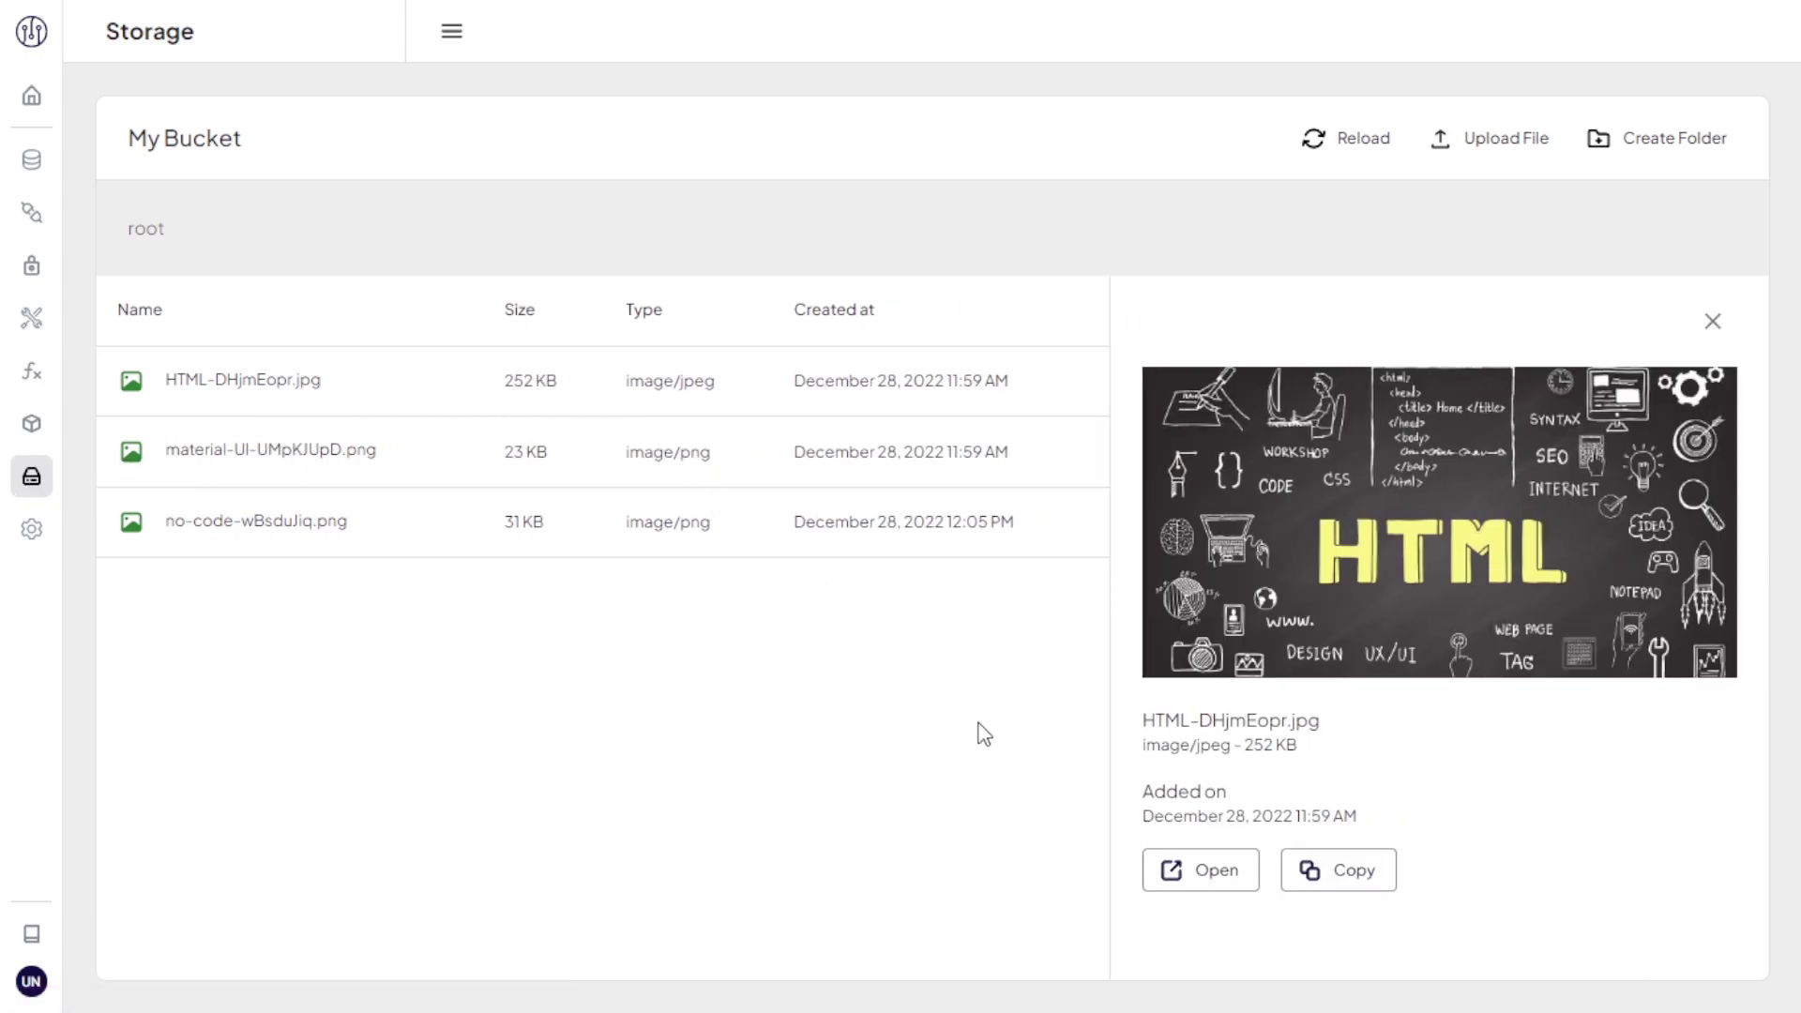
left_click(1190, 875)
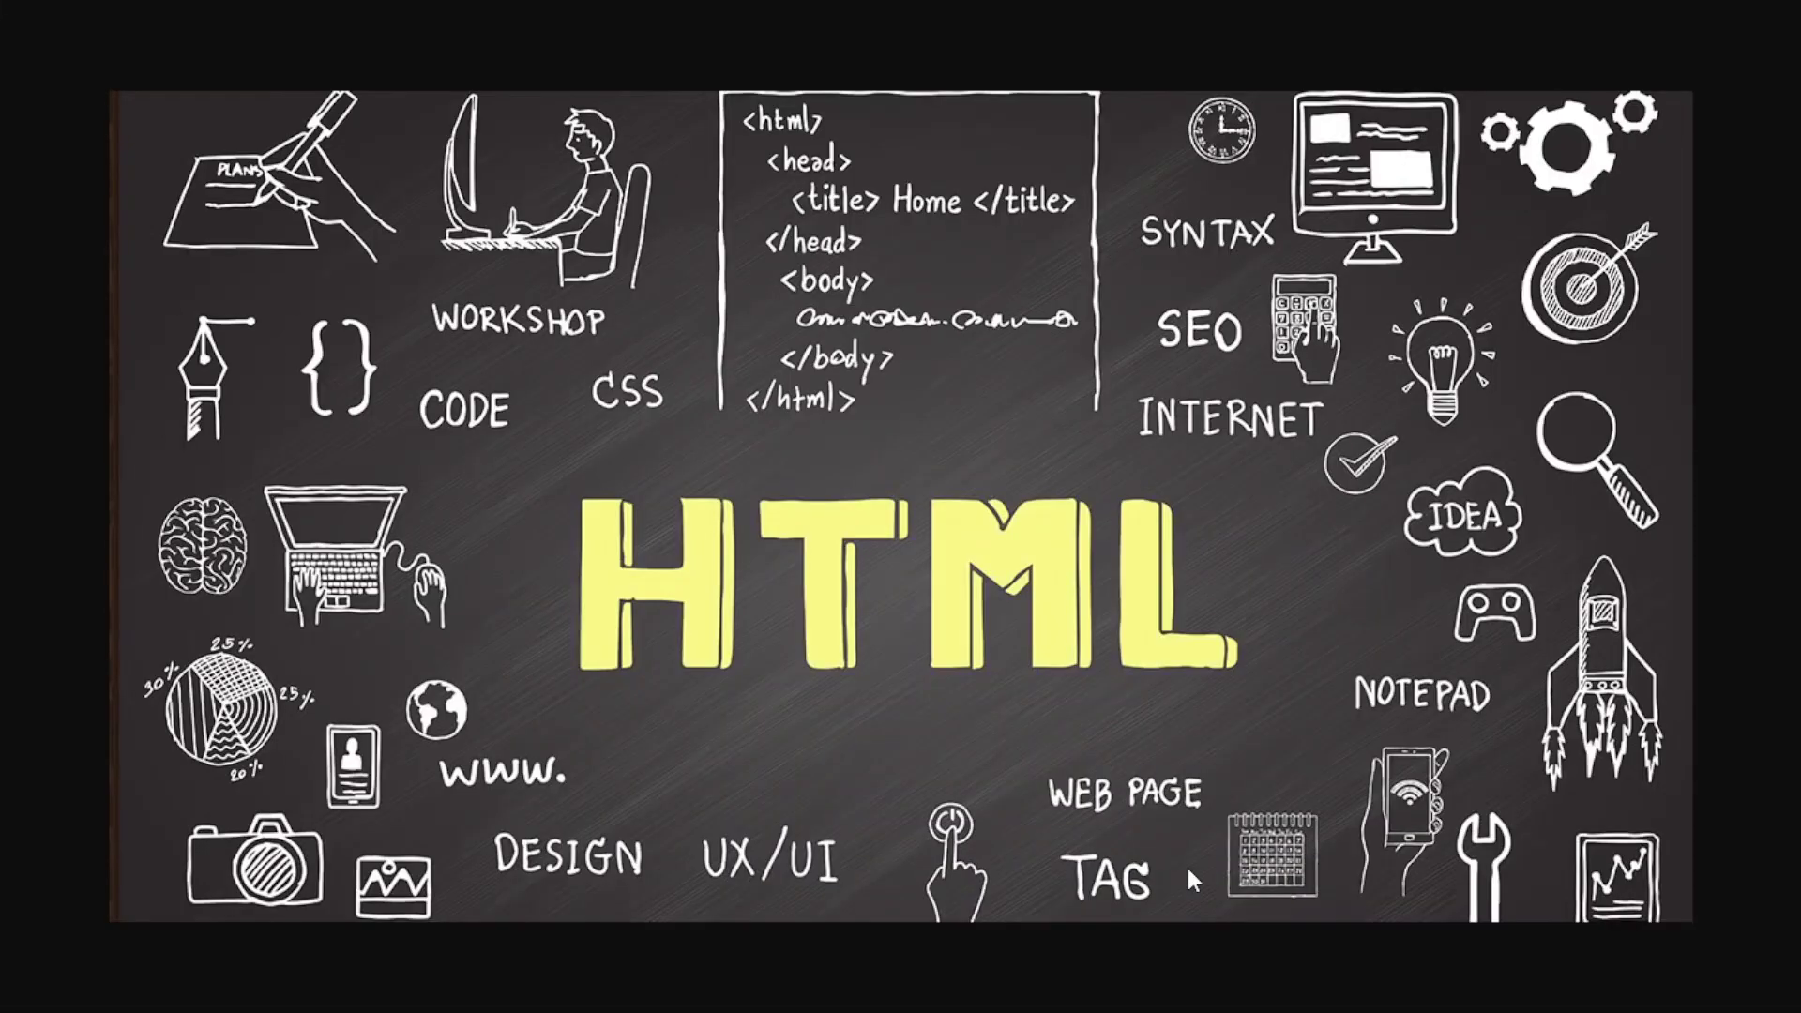
key("ctrl+w")
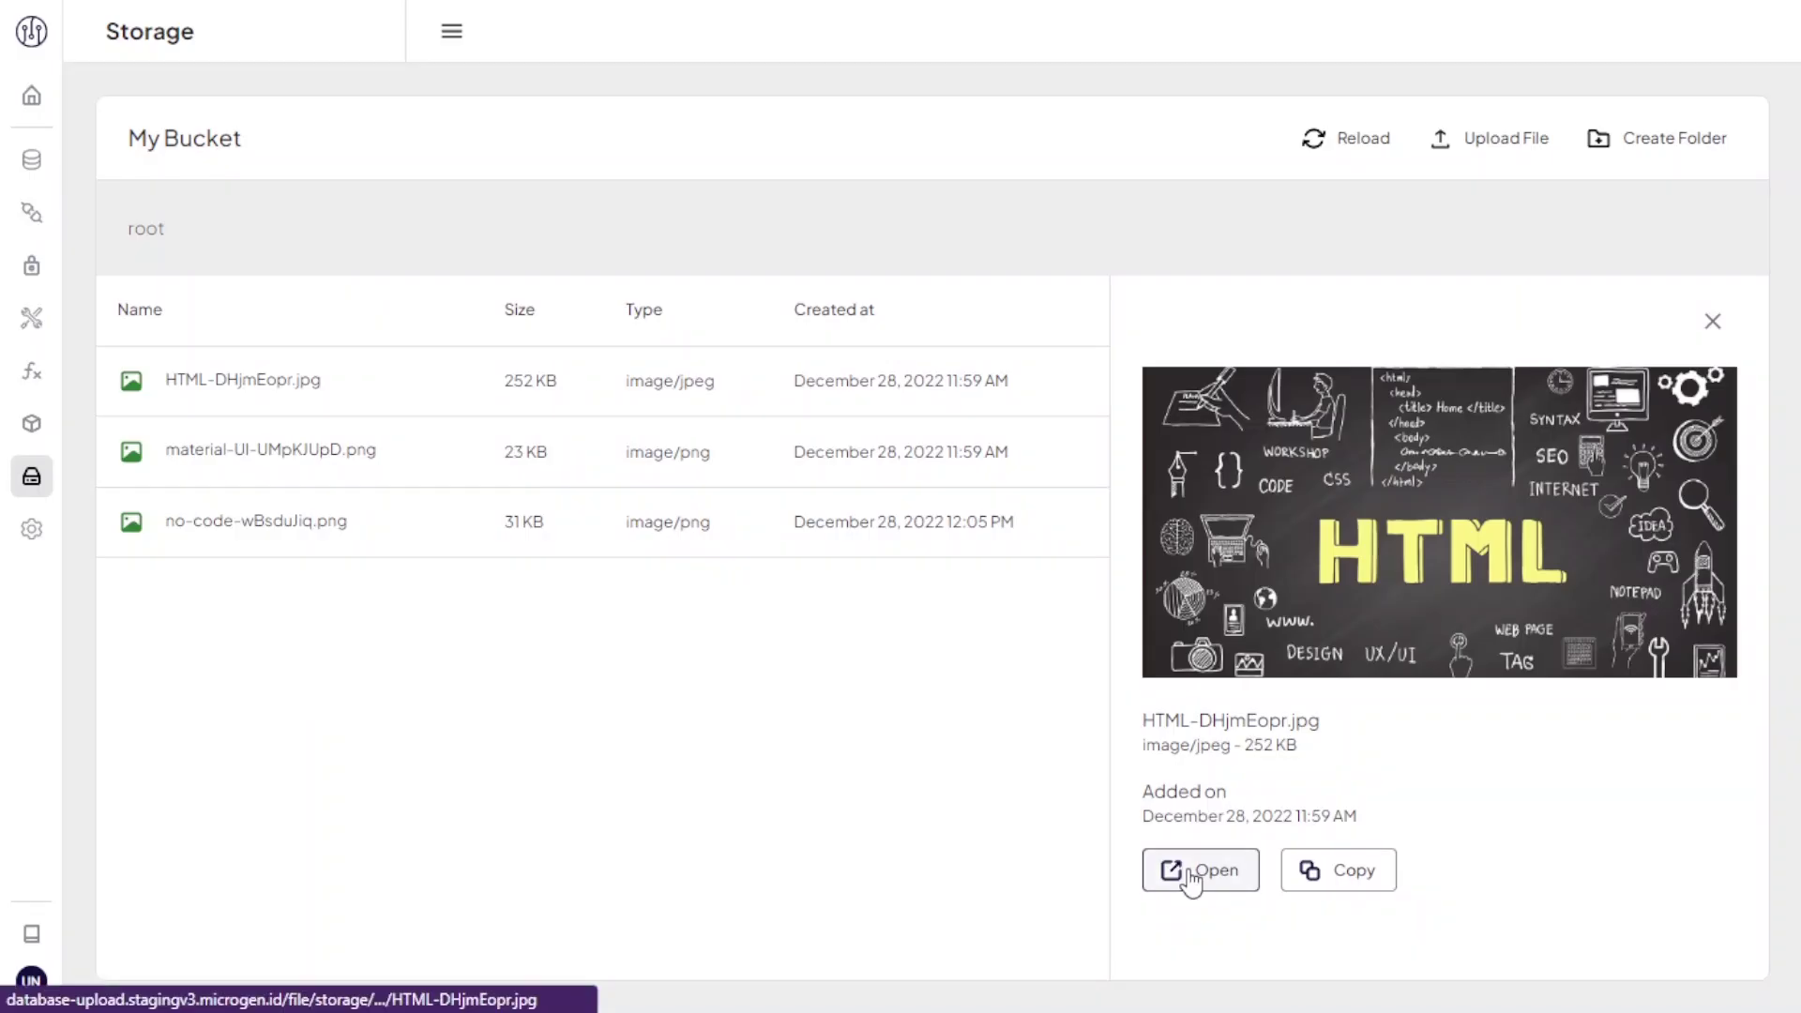